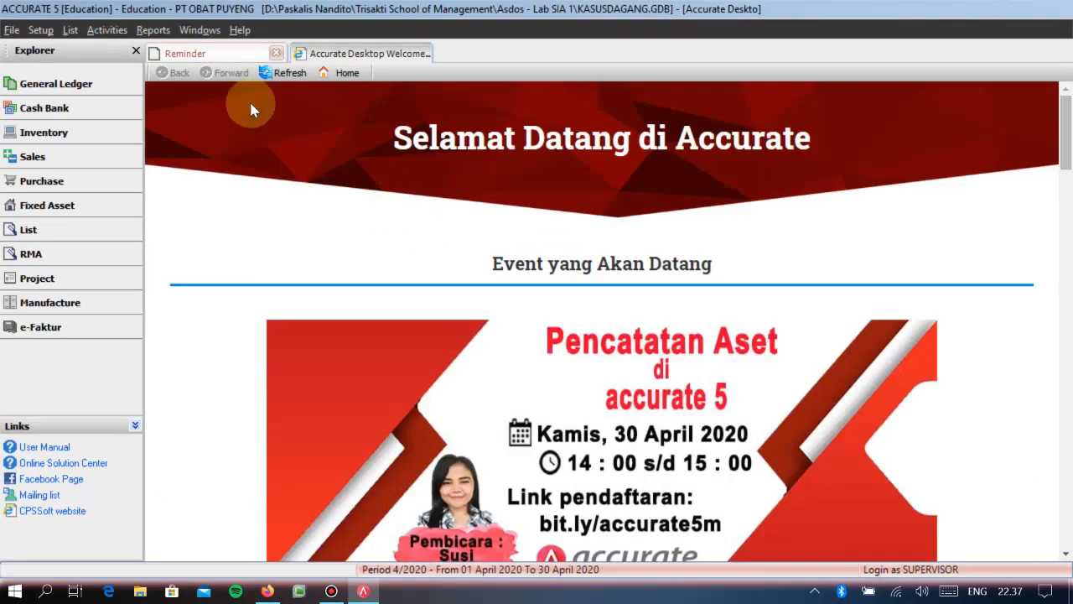
click(185, 53)
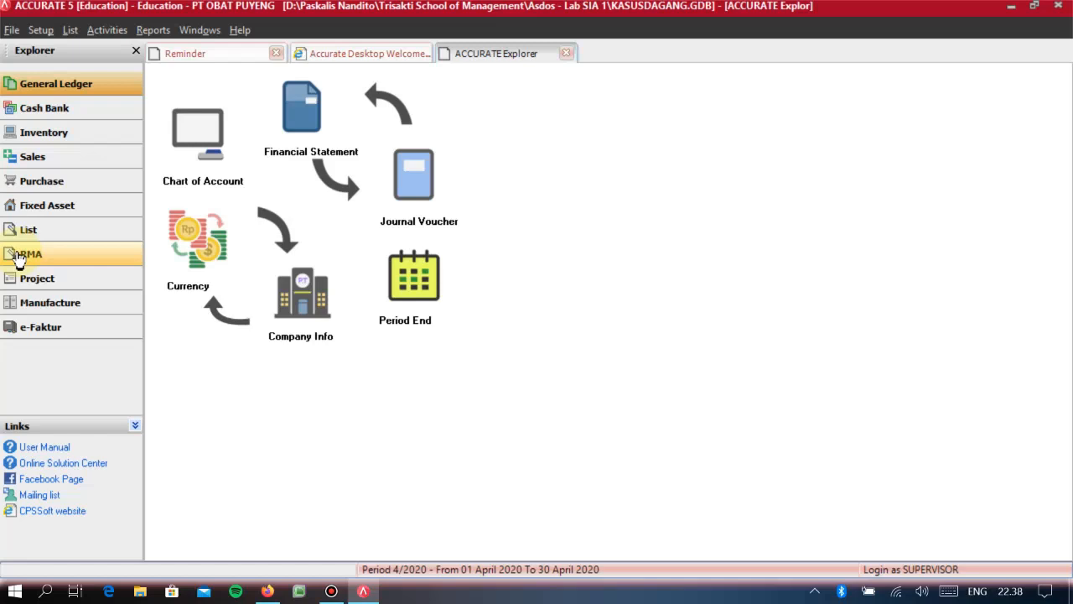
click(18, 258)
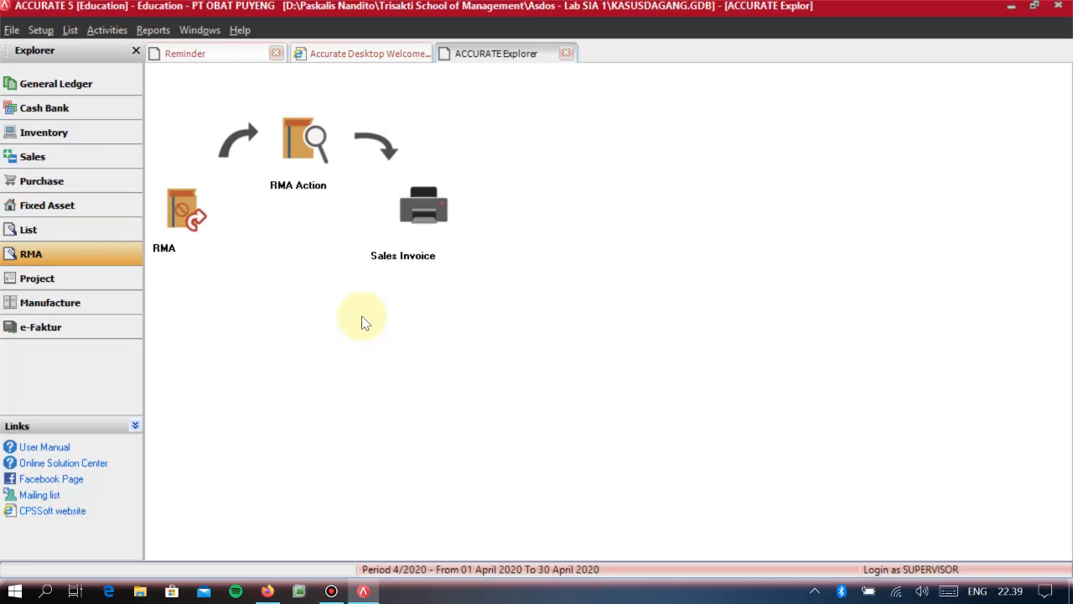
- Start a new sales invoice for customer PT PELANGGAN 02
click(74, 156)
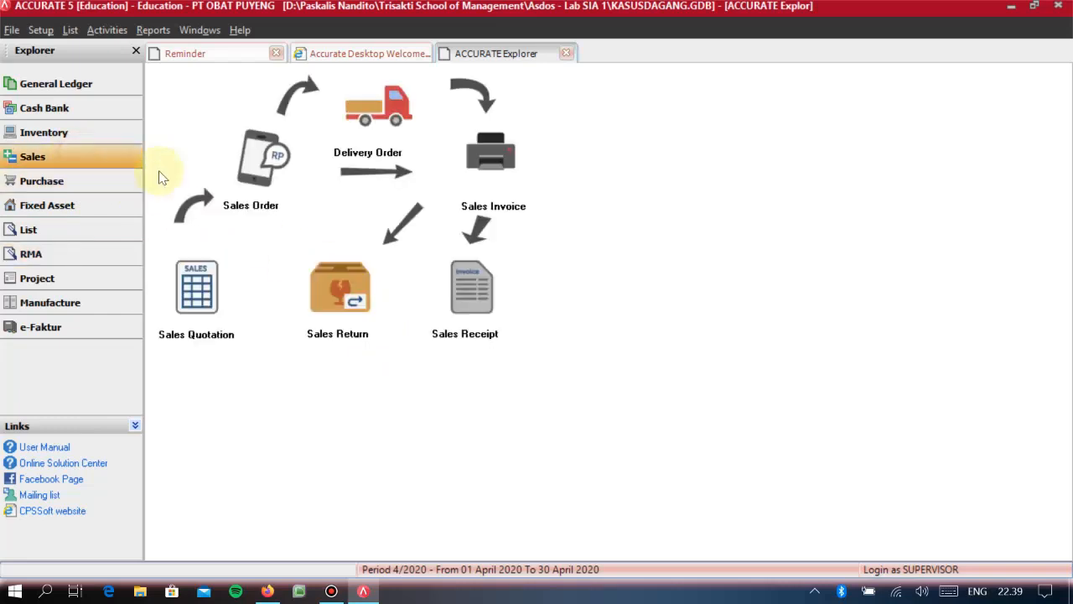
click(482, 168)
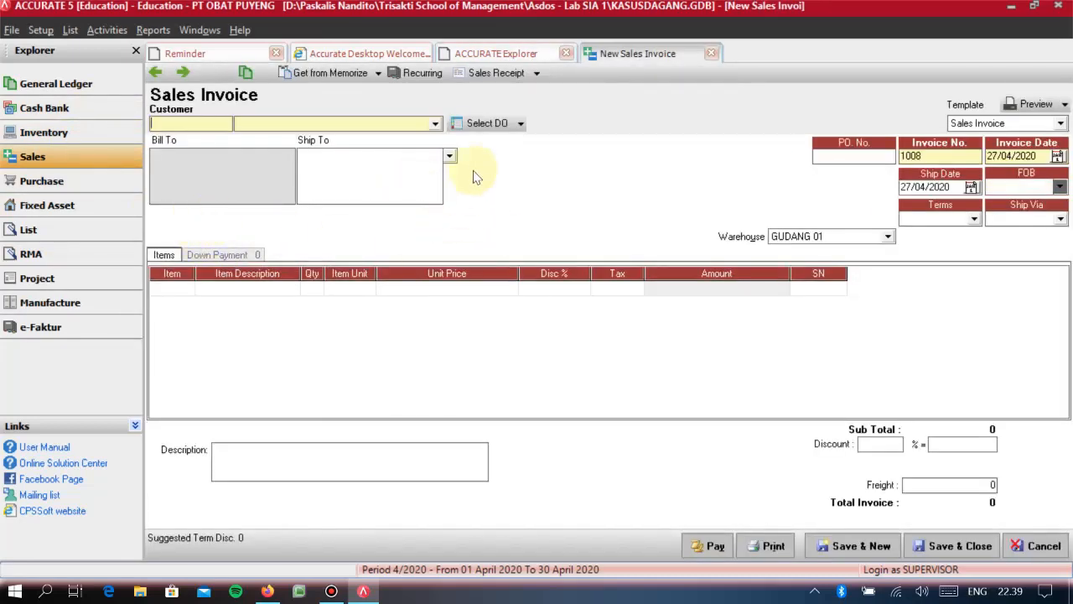
click(433, 123)
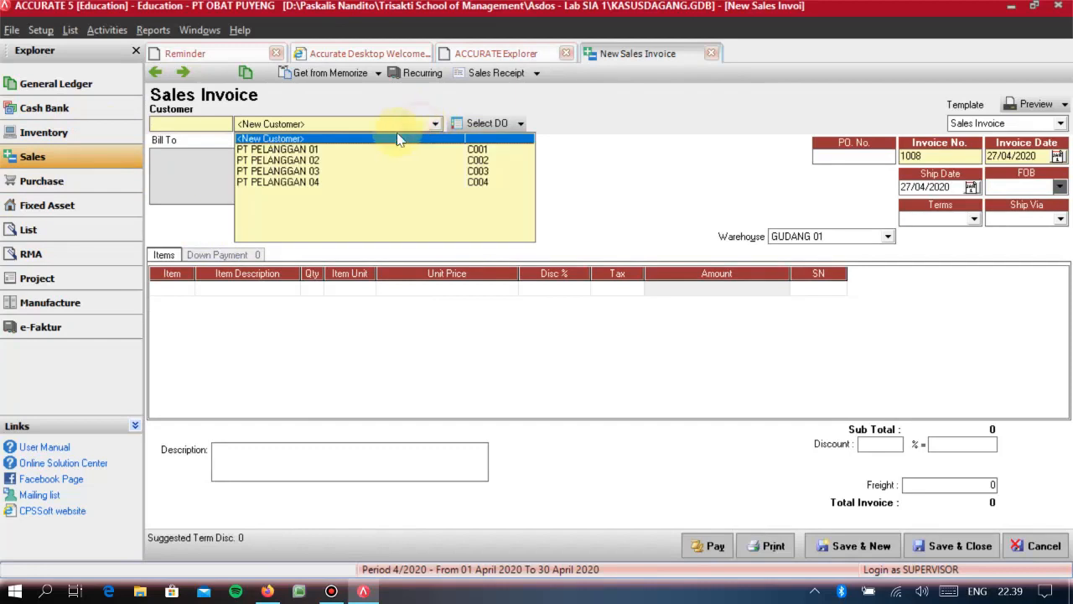
click(316, 161)
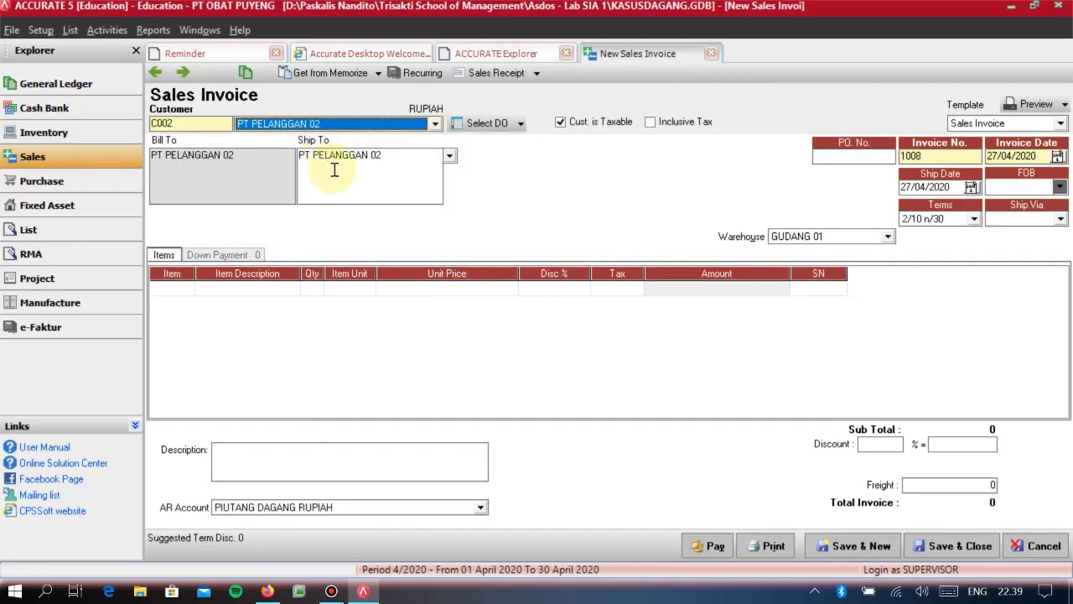
- Enter the purchase order number, set the invoice number to 1010 and the invoice date to 12/10/2010
click(849, 156)
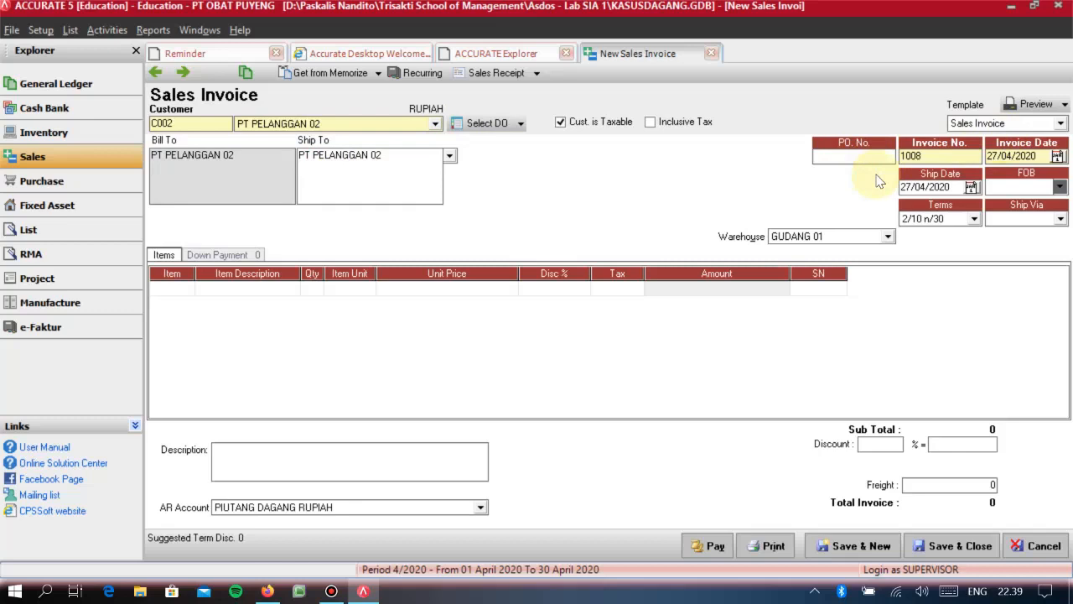
text(PO)
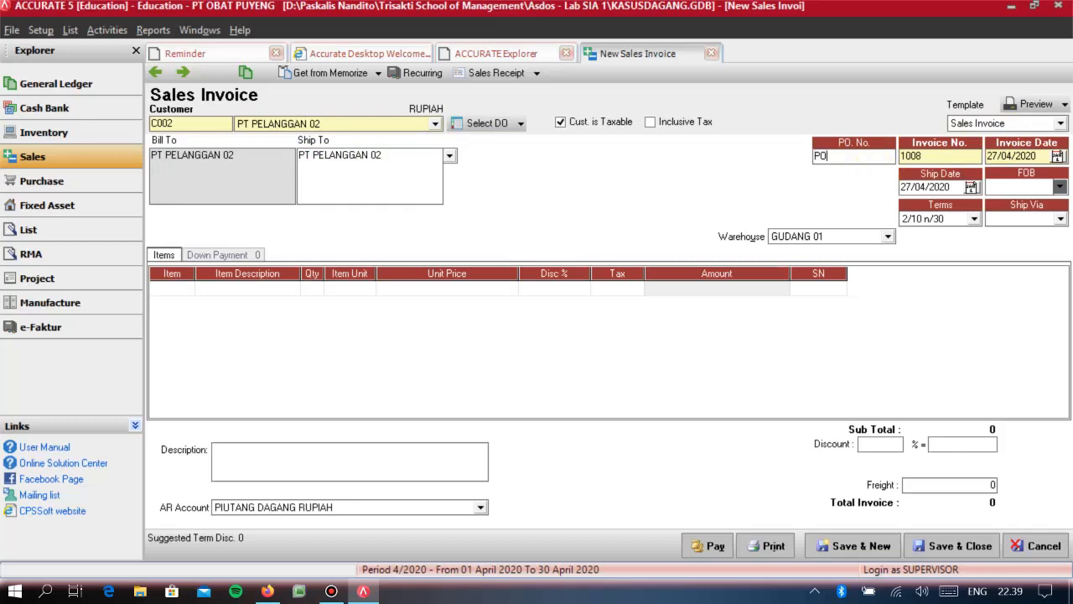
text(-110)
key(Tab)
text(1010)
key(Tab)
text(12/10/2010)
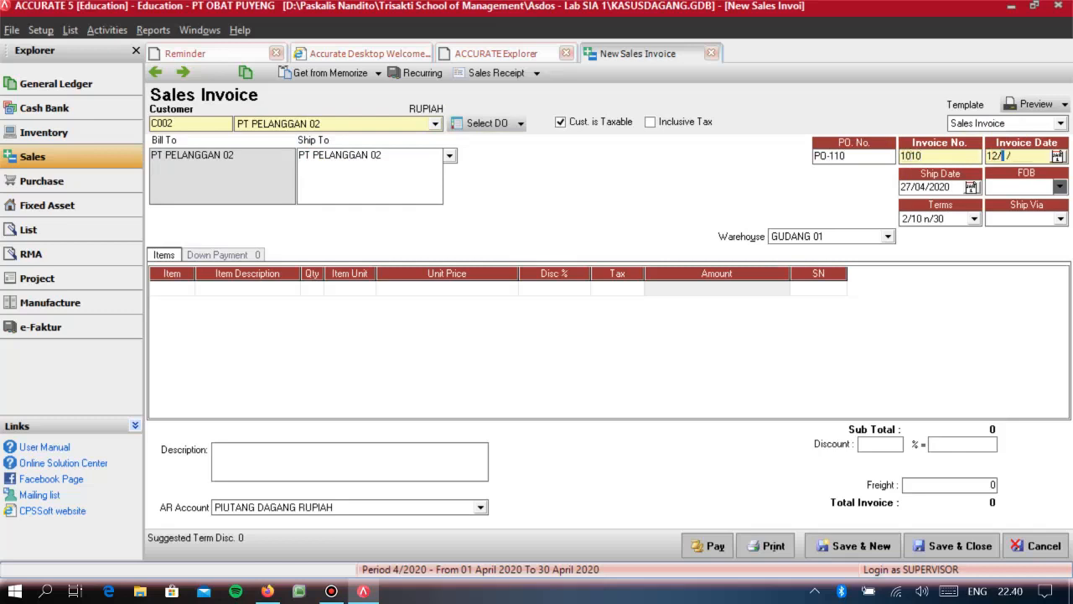
key(Tab)
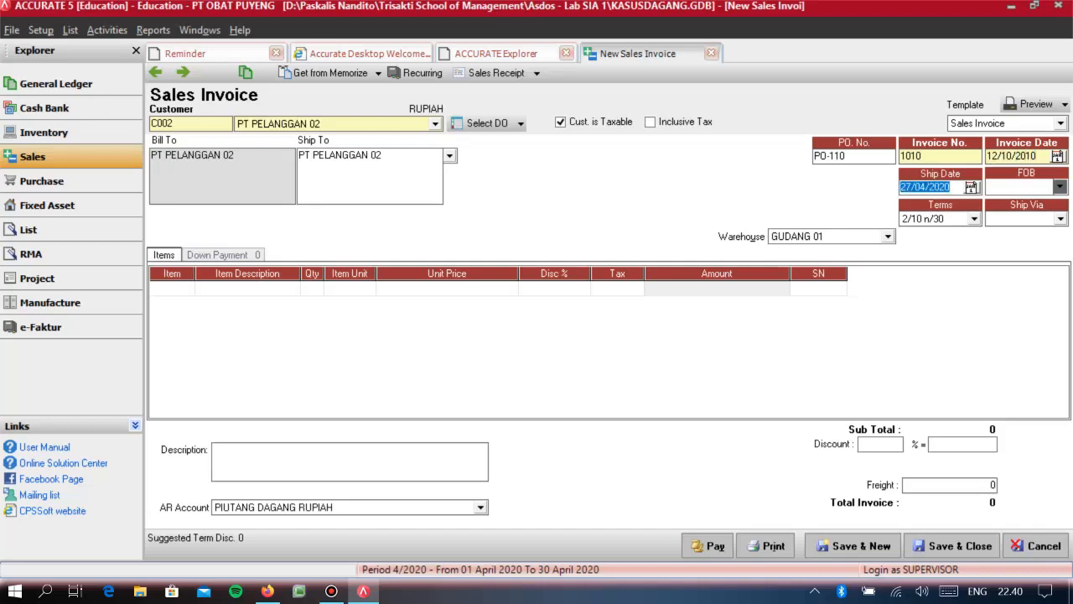
- Set the invoice's ship date to 12/10/2010, FOB to Shipping Point, terms to C.O.D and ship via to KURIR
text(12/10/2010)
key(Tab)
key(Down)
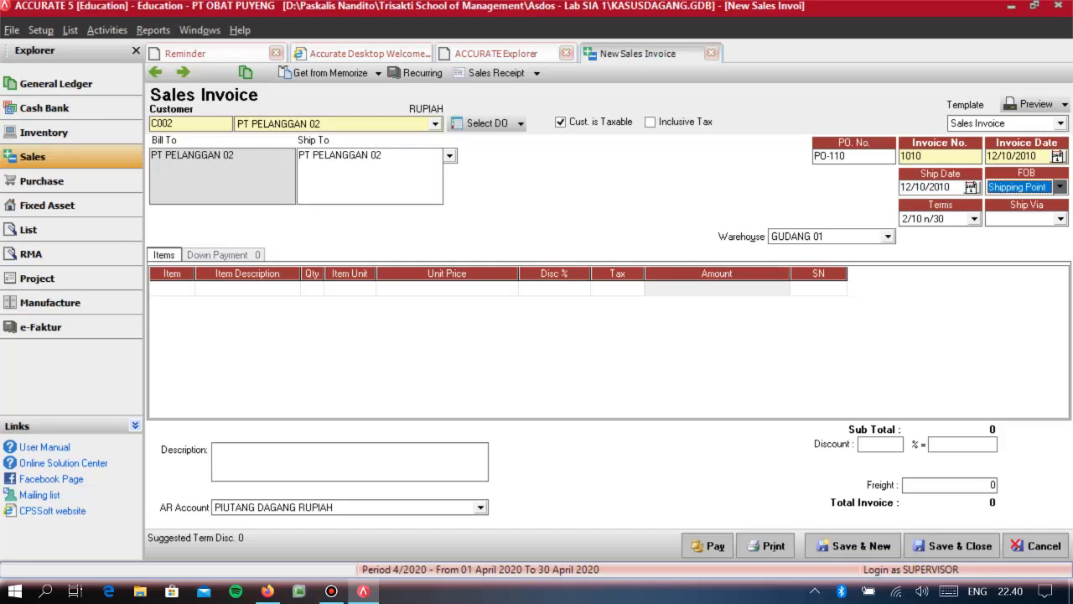
key(Tab)
key(Down)
key(Tab)
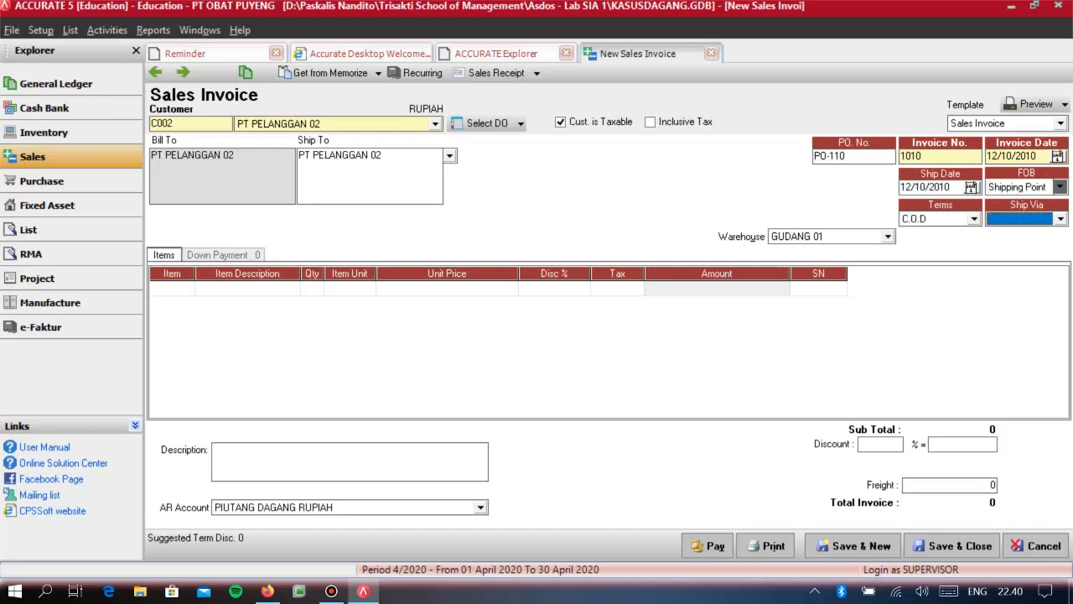
key(Down)
key(Tab)
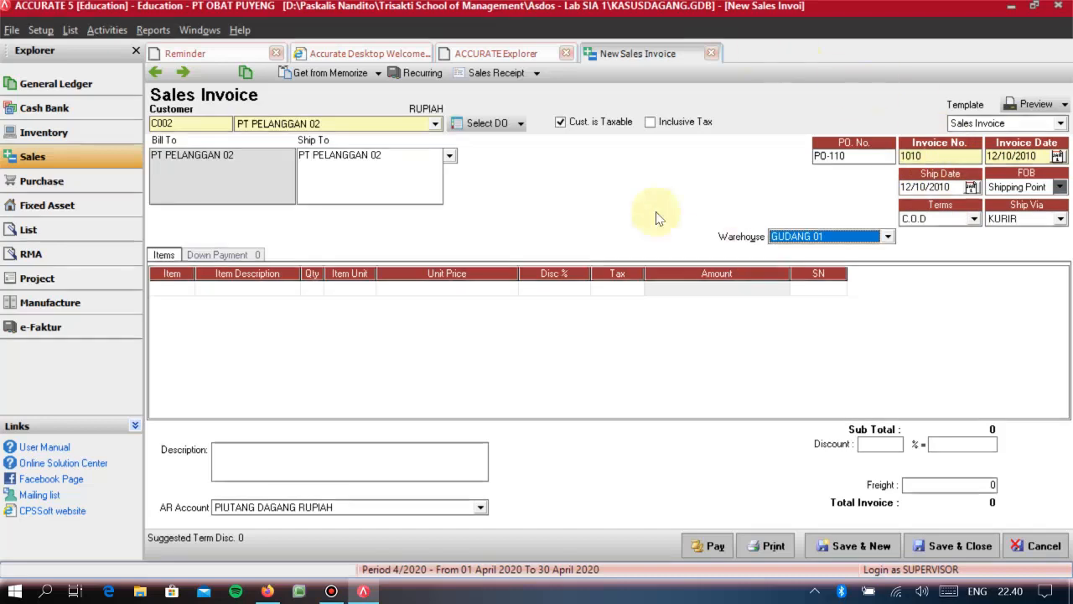
- Add item 9002 TAS PINGGANG to the invoice with quantity 10, keeping its default unit price and tax code T
click(172, 289)
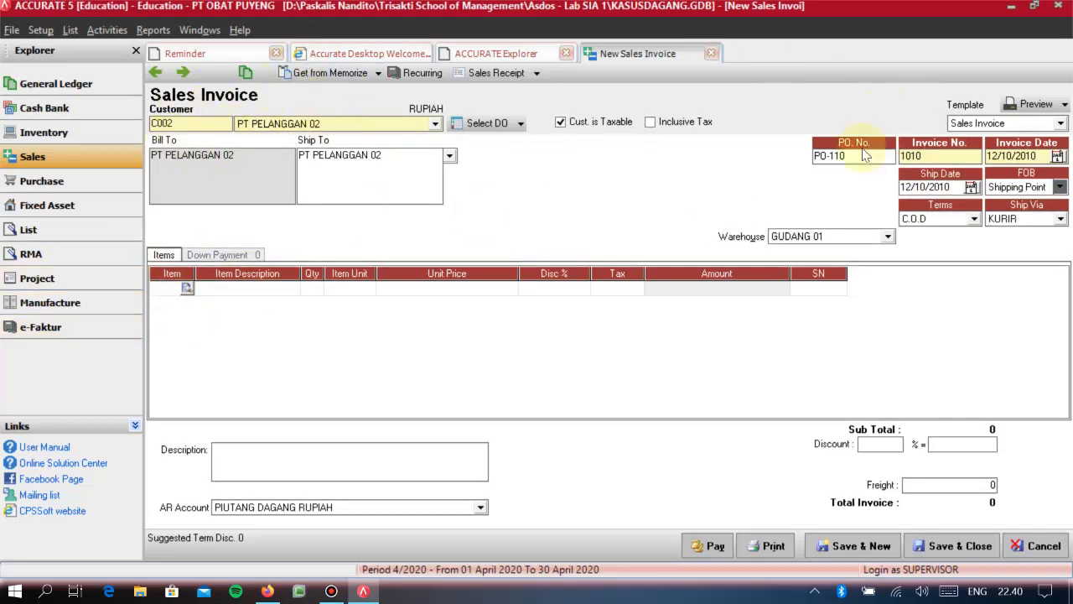
click(317, 337)
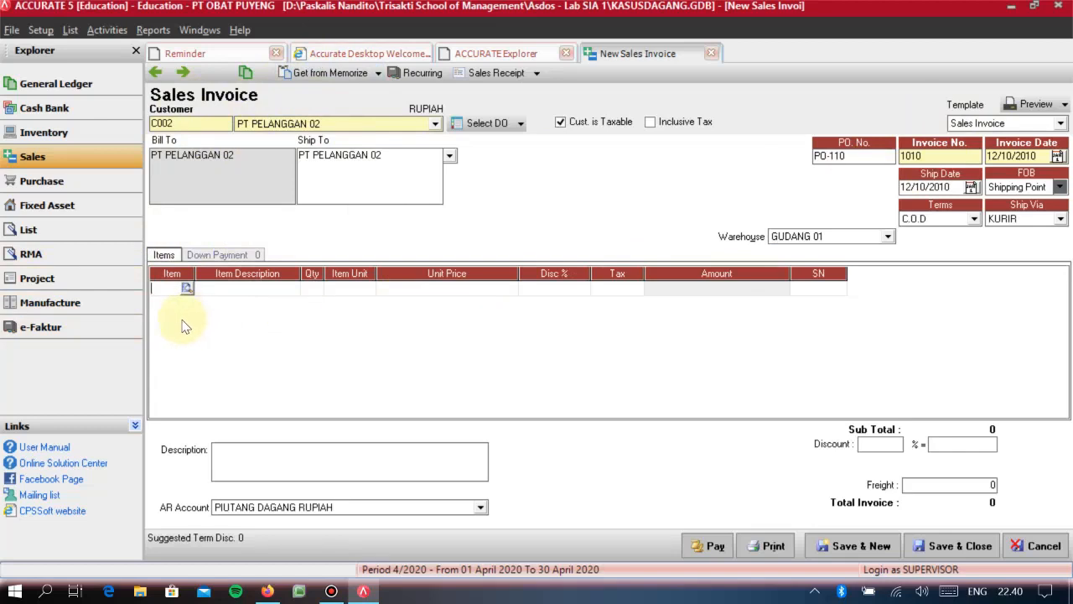
text(TAS)
key(Return)
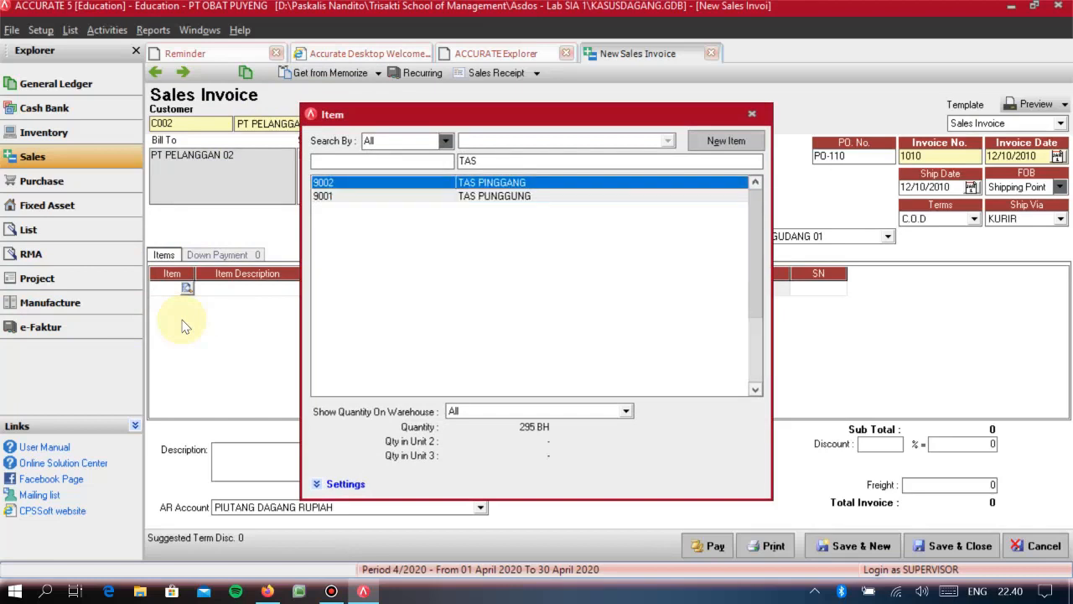
key(Return)
key(Tab)
text(10)
key(Tab)
key(Tab)
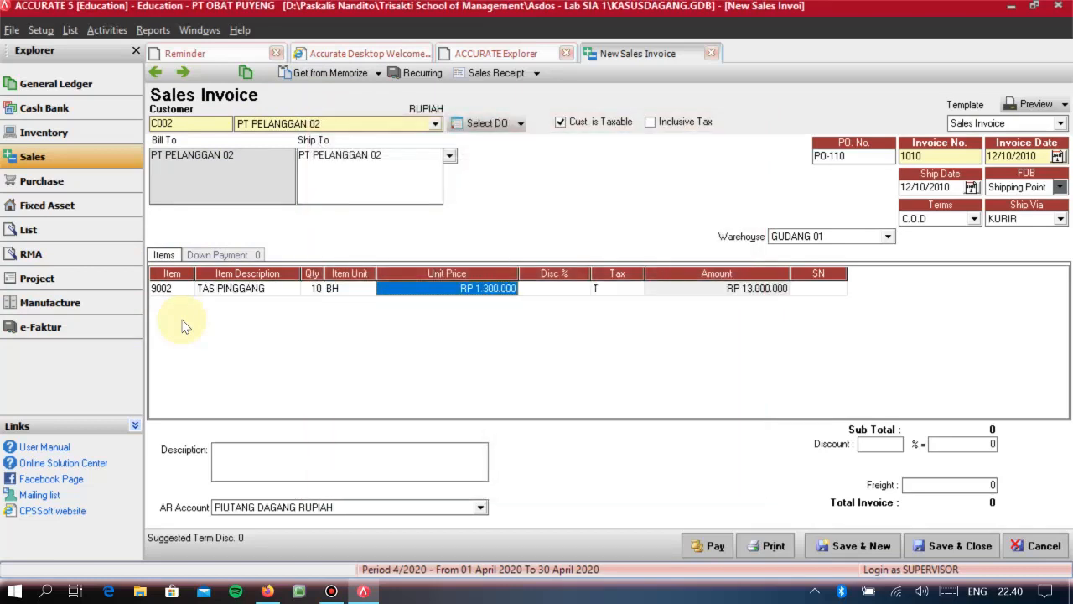
key(Tab)
key(Tab)
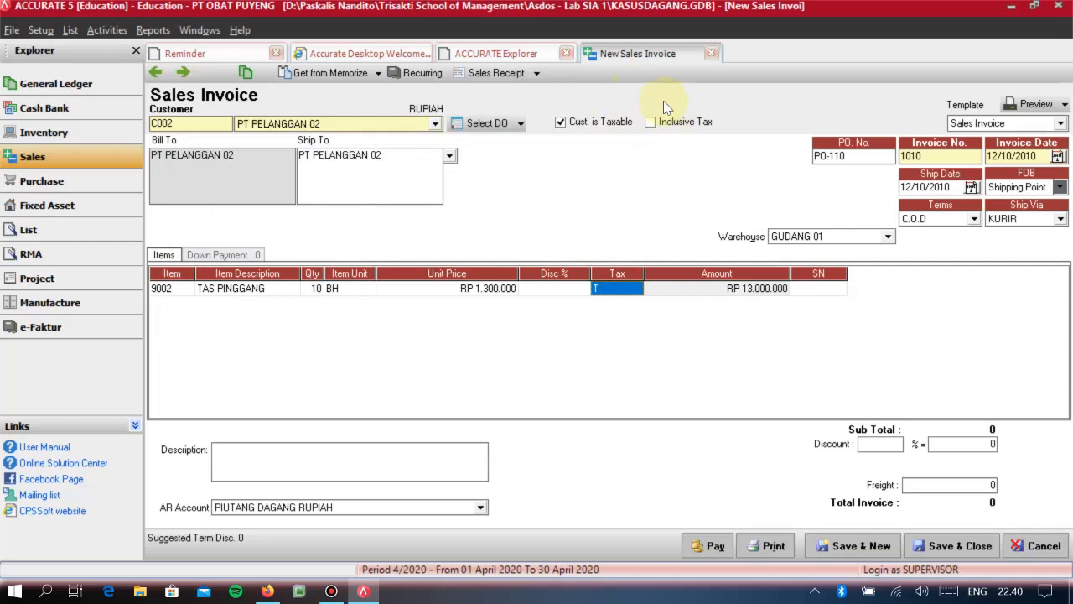
key(Tab)
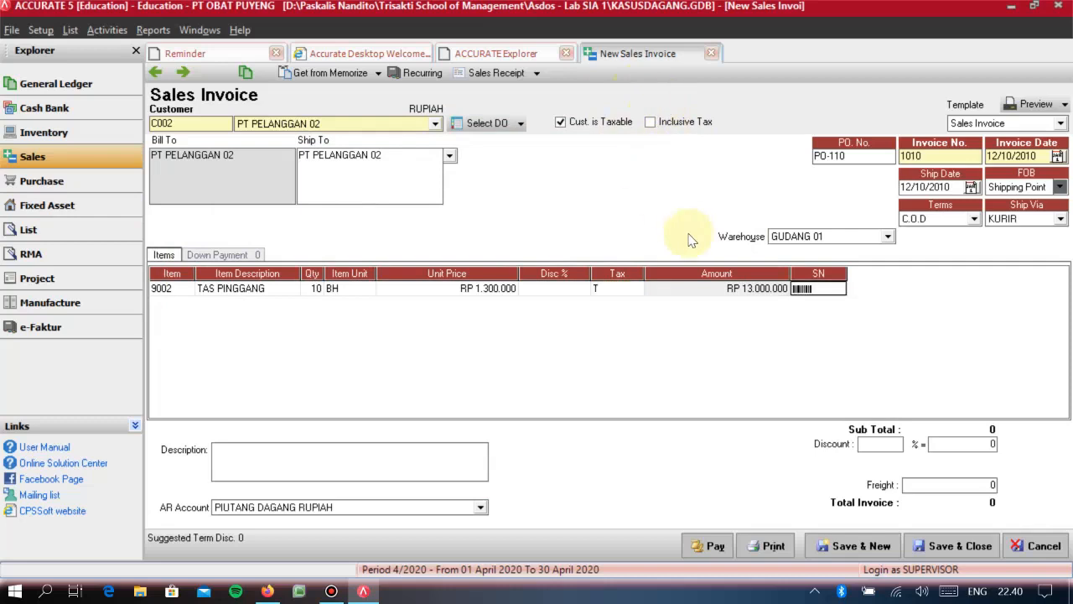
key(Tab)
key(Up)
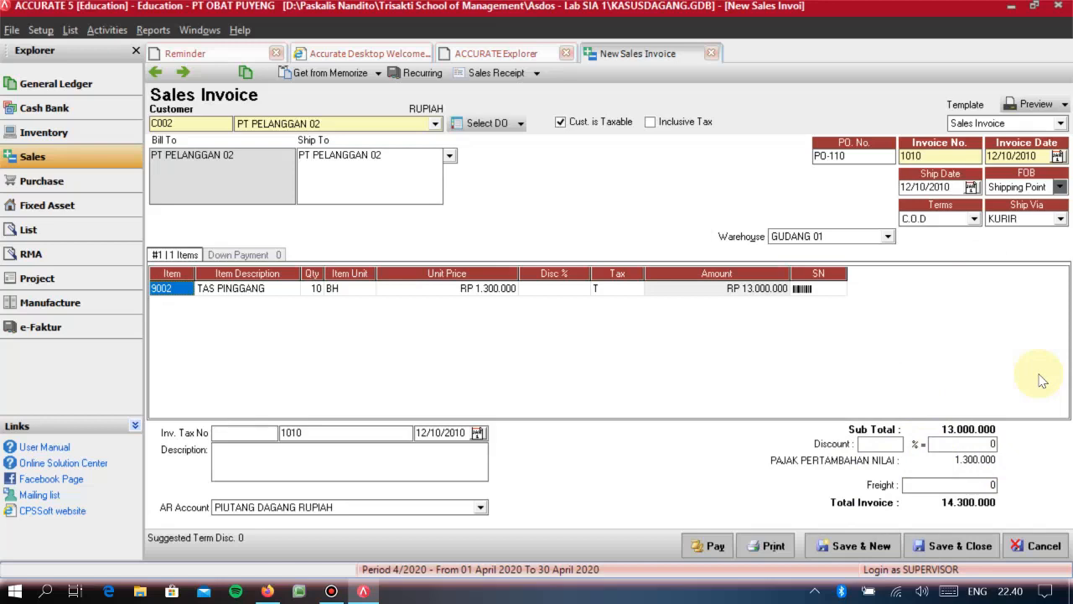
- Create a sales receipt from the invoice with form number 1001 and both payment date and cheque date 12/10/2010
click(496, 74)
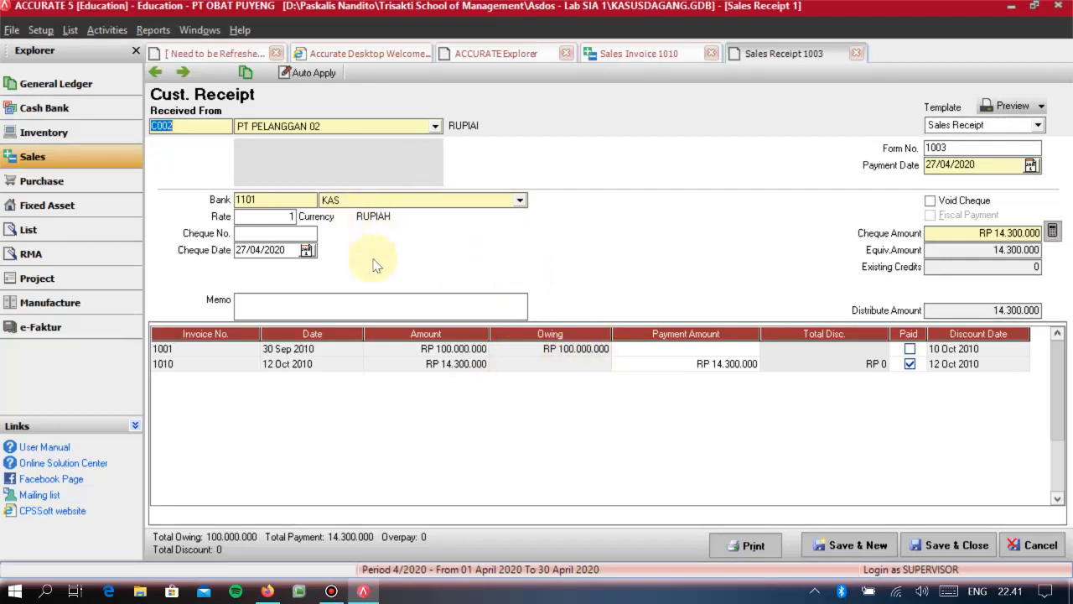
double_click(934, 147)
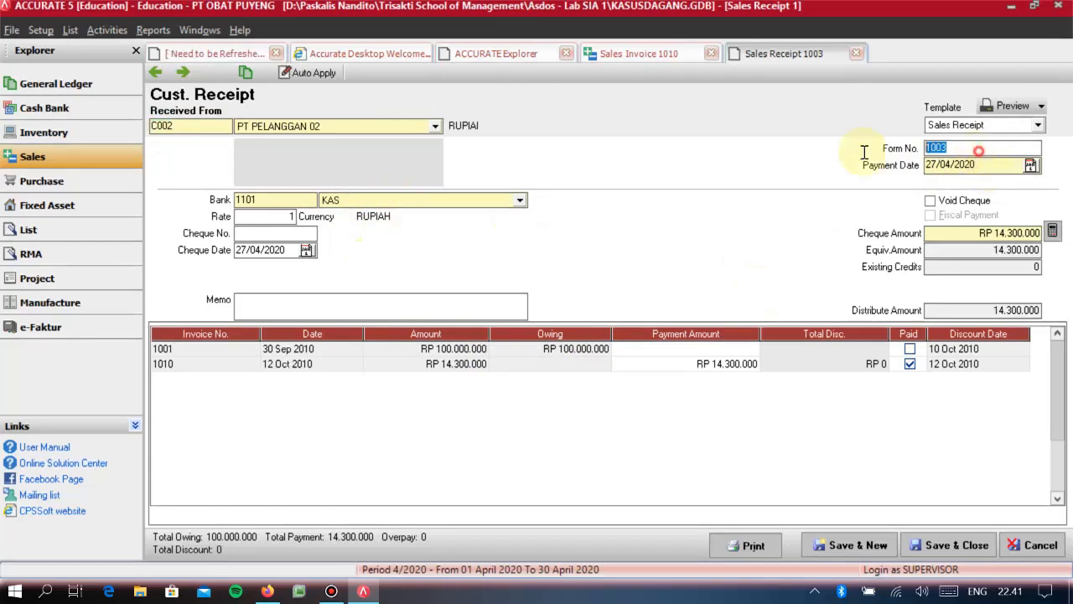
text(1001)
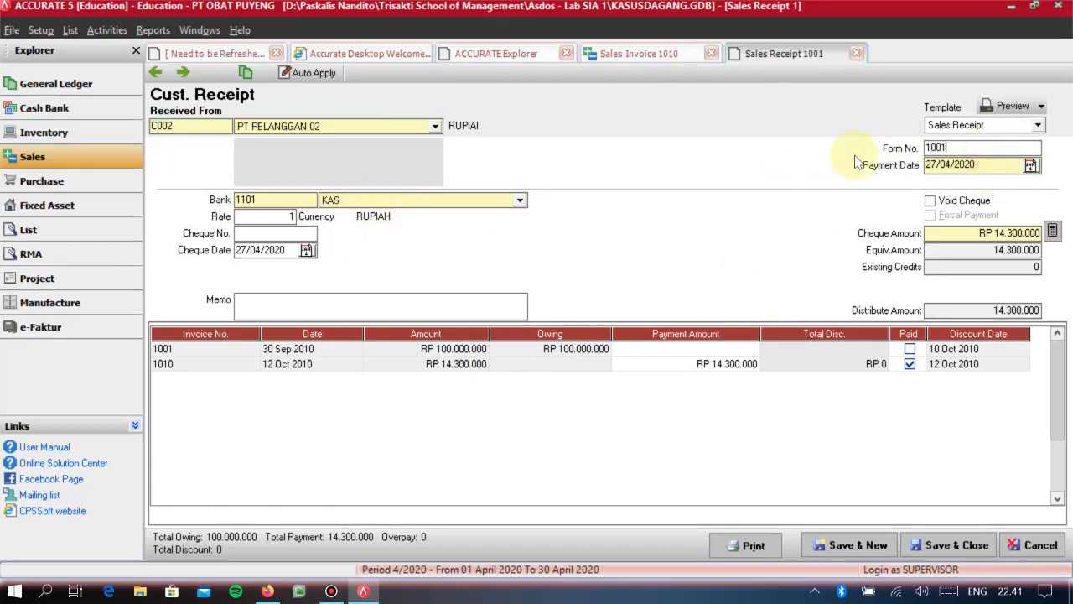
key(Tab)
text(12/10/2010)
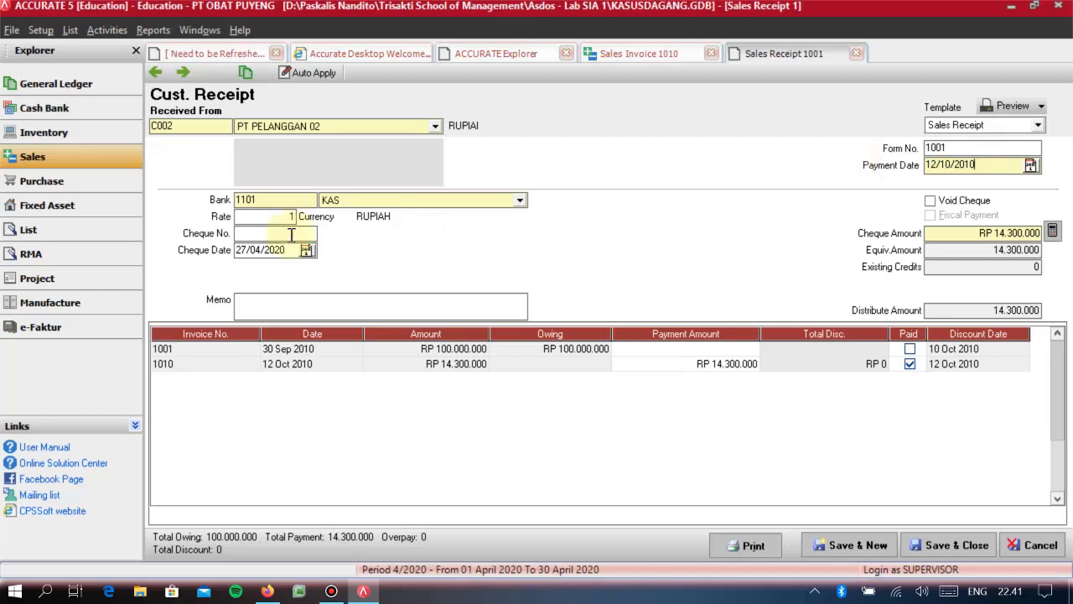
click(278, 245)
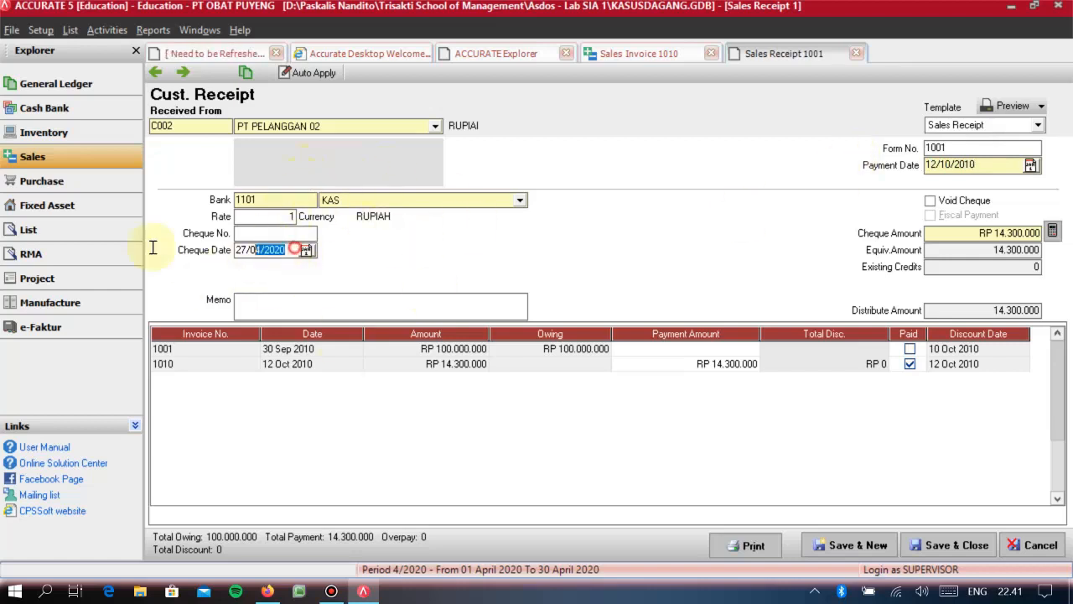
text(12/10/2010)
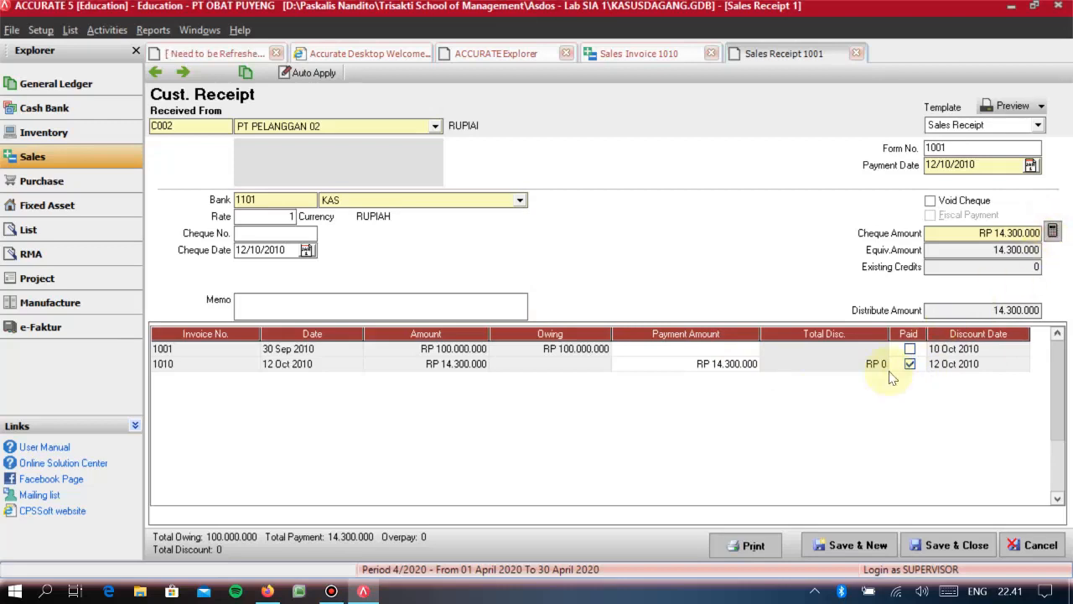
- Change the receipt's form number to 1003, and save and close both the receipt and the invoice
click(931, 546)
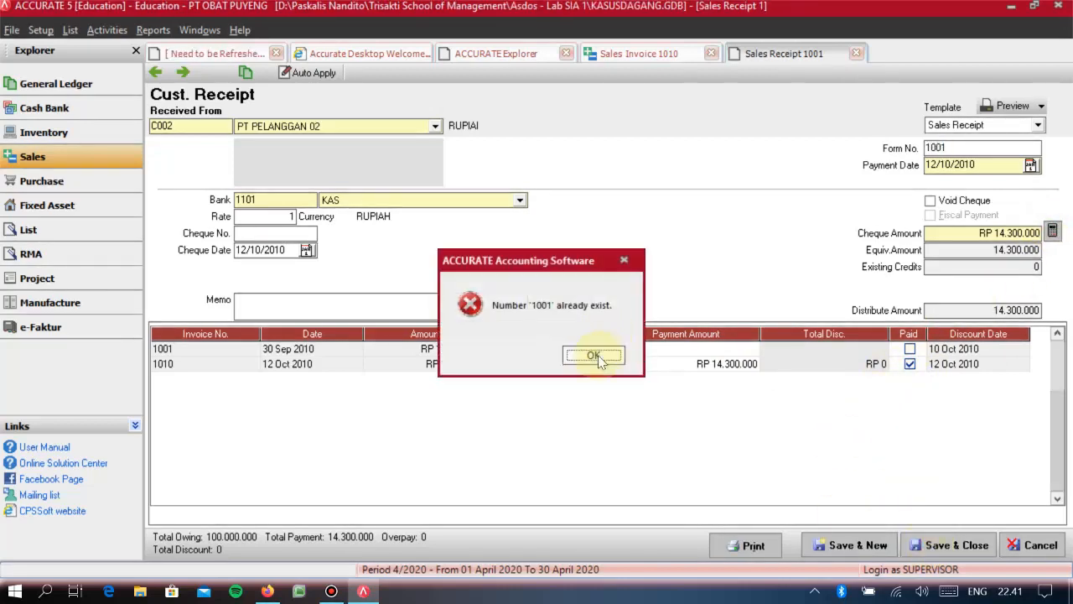
click(598, 358)
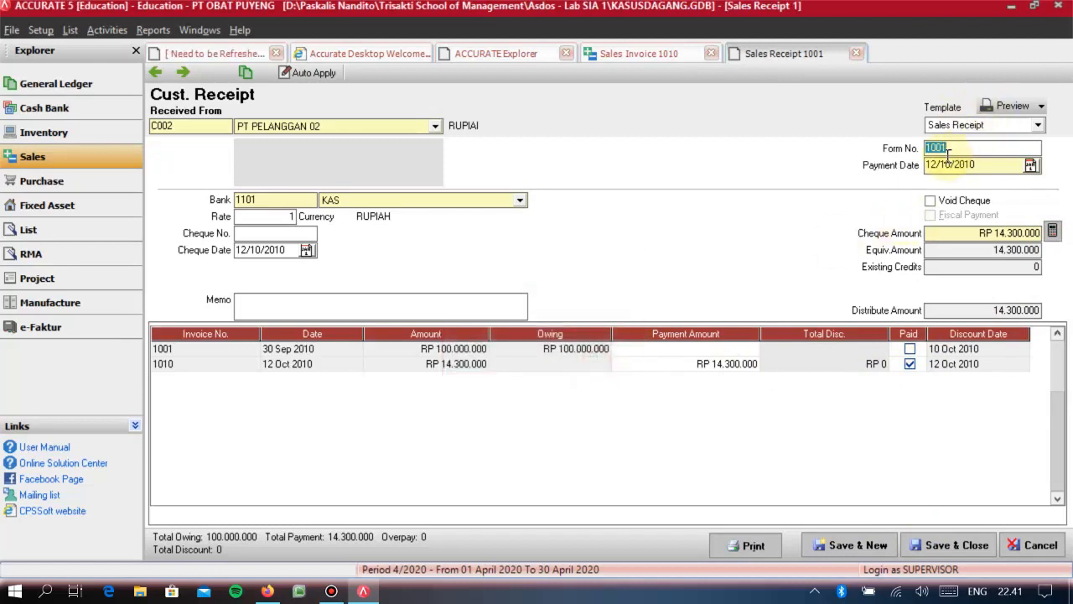
text(1003)
click(956, 545)
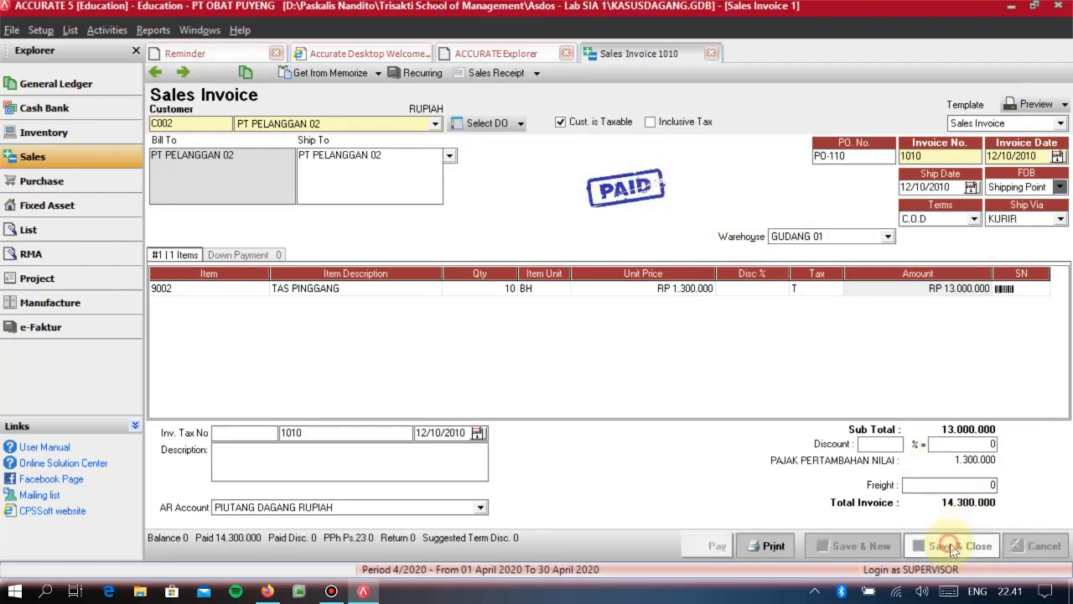
click(980, 543)
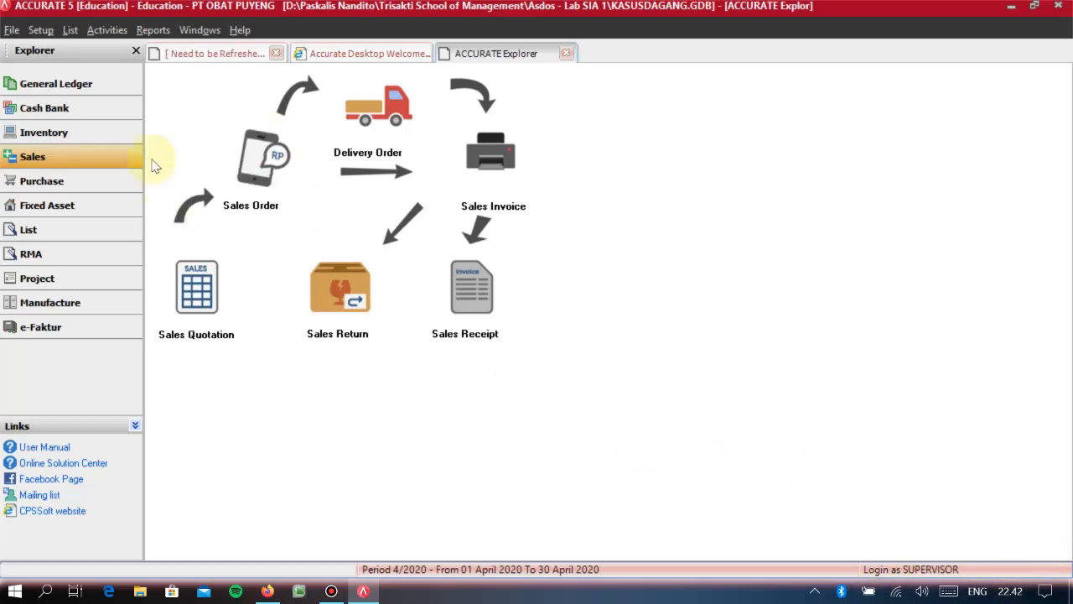
- Start a new RMA form with date 01/11/2010 and estimated fixed date 07/11/2010
click(94, 257)
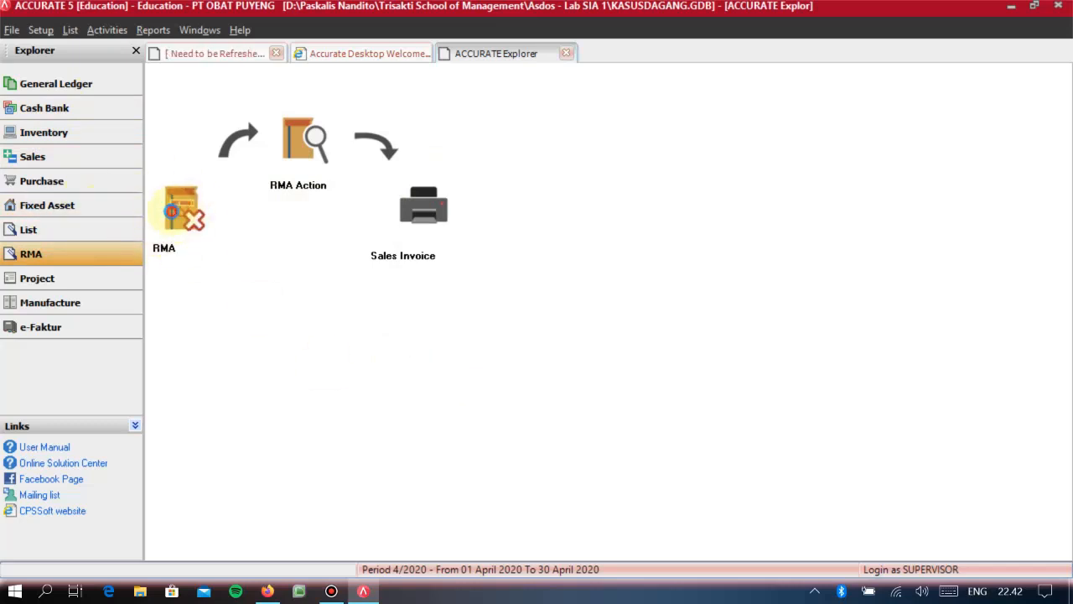
click(174, 218)
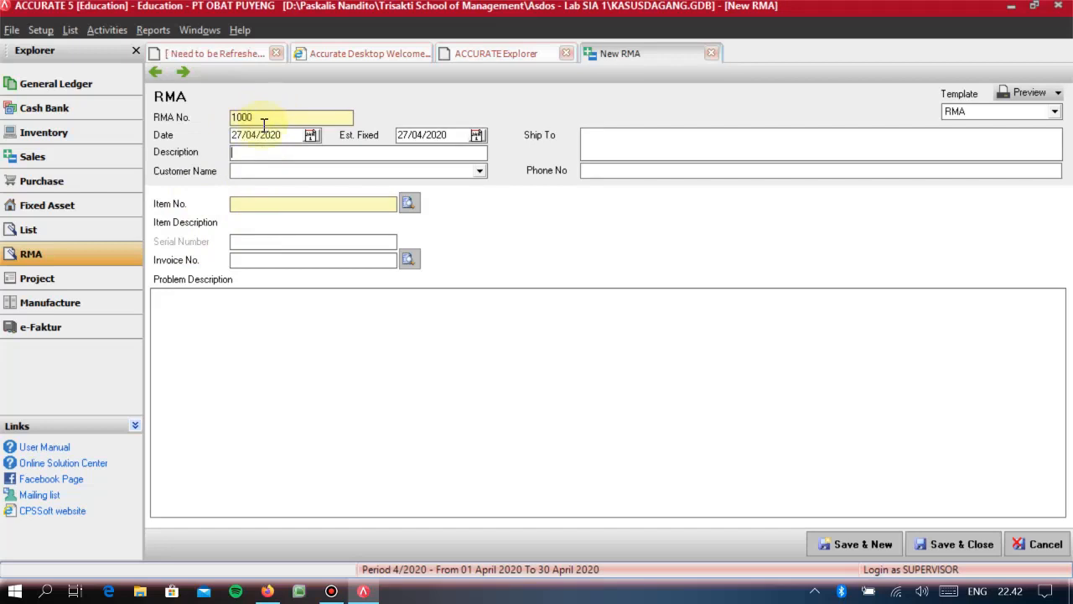
click(289, 137)
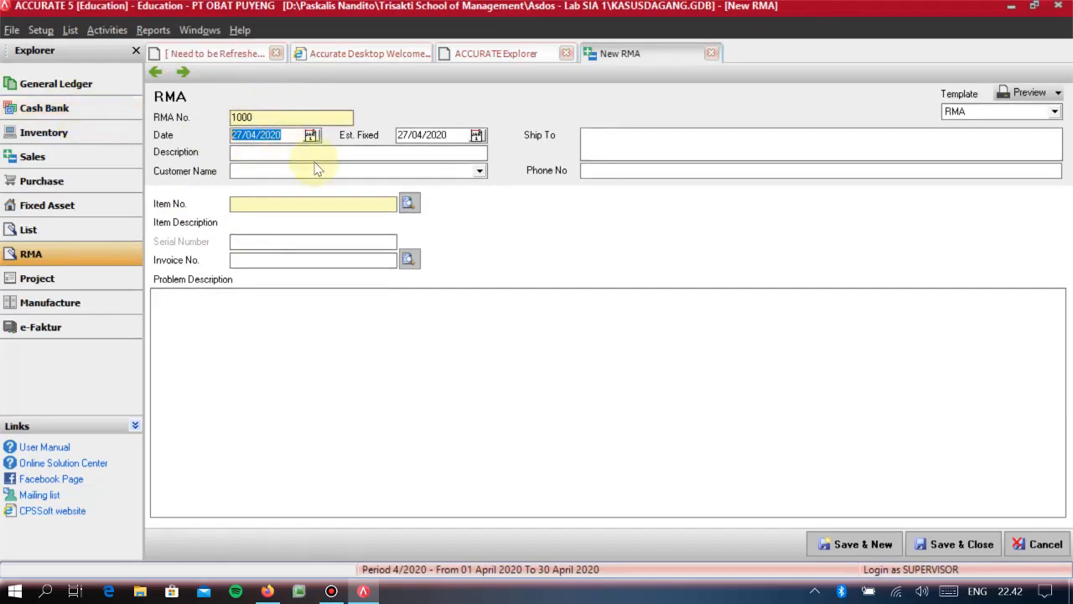
text(01/11/2010)
double_click(447, 137)
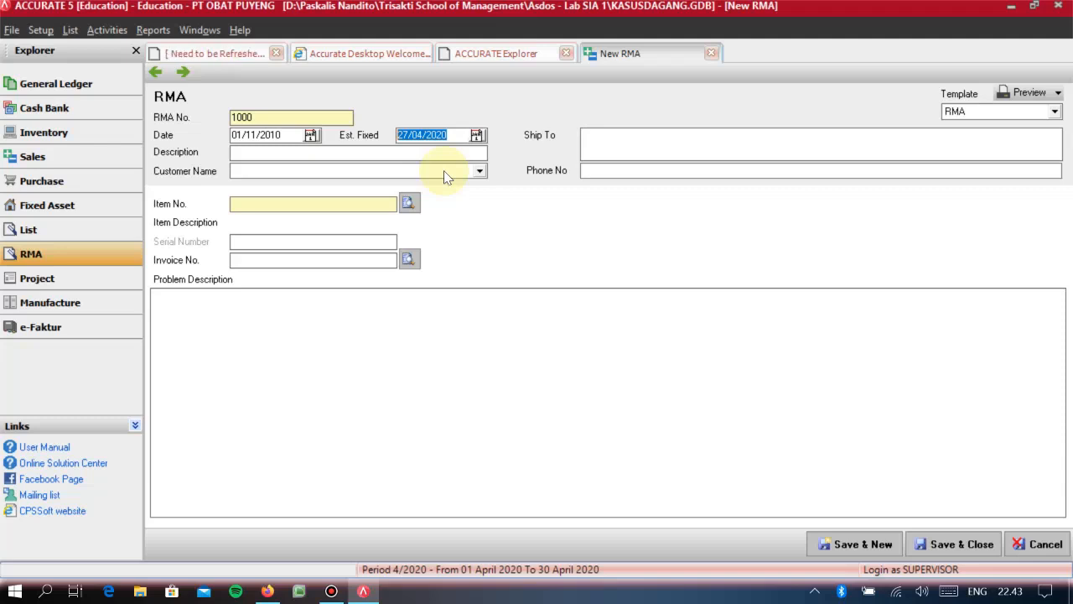
text(07/11/2010)
- Enter PENGEMBALIAN TAS PINGGANG as the description of the RMA dated 01/11/2010
click(237, 137)
text(1)
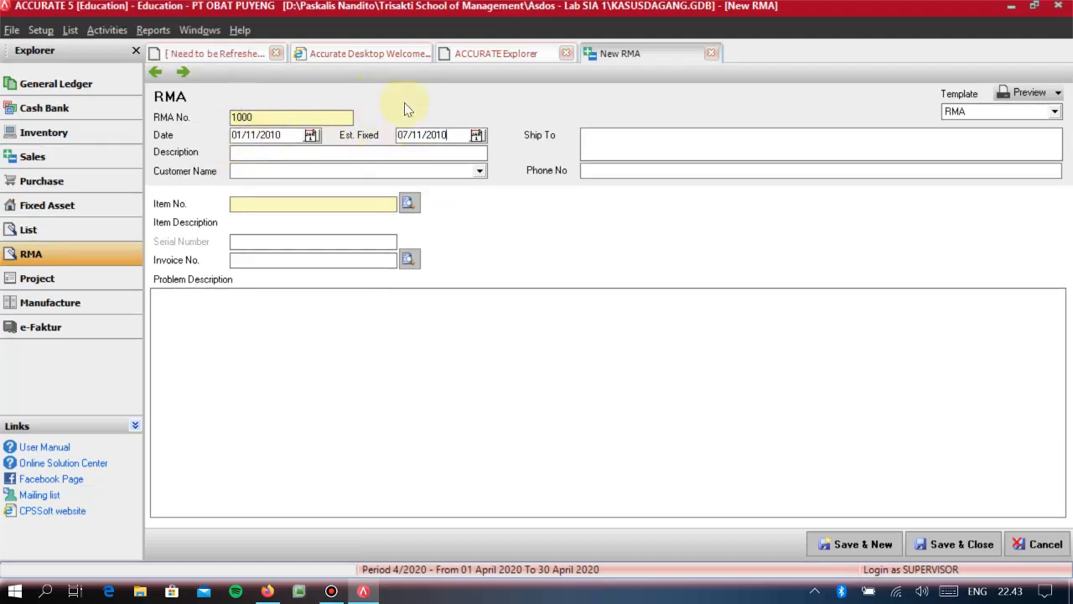
click(260, 152)
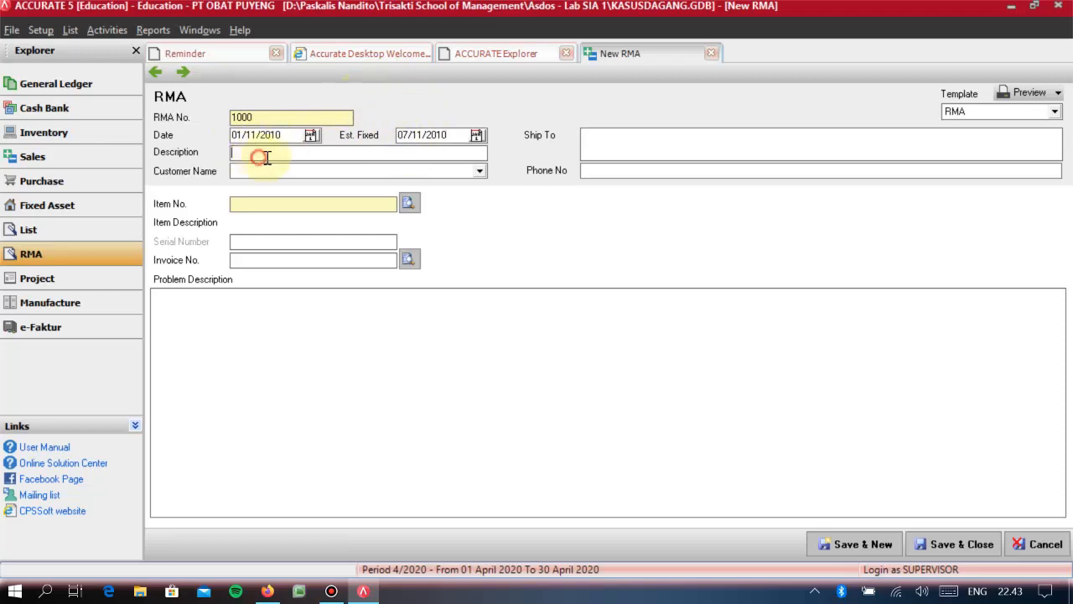
text(PENGEM)
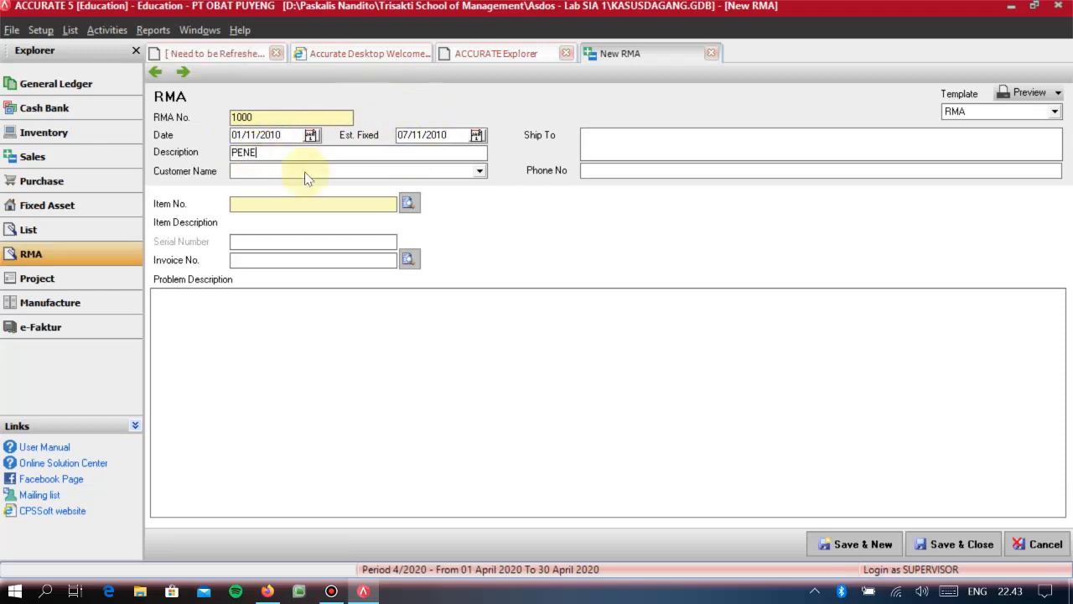
text(BALIAN)
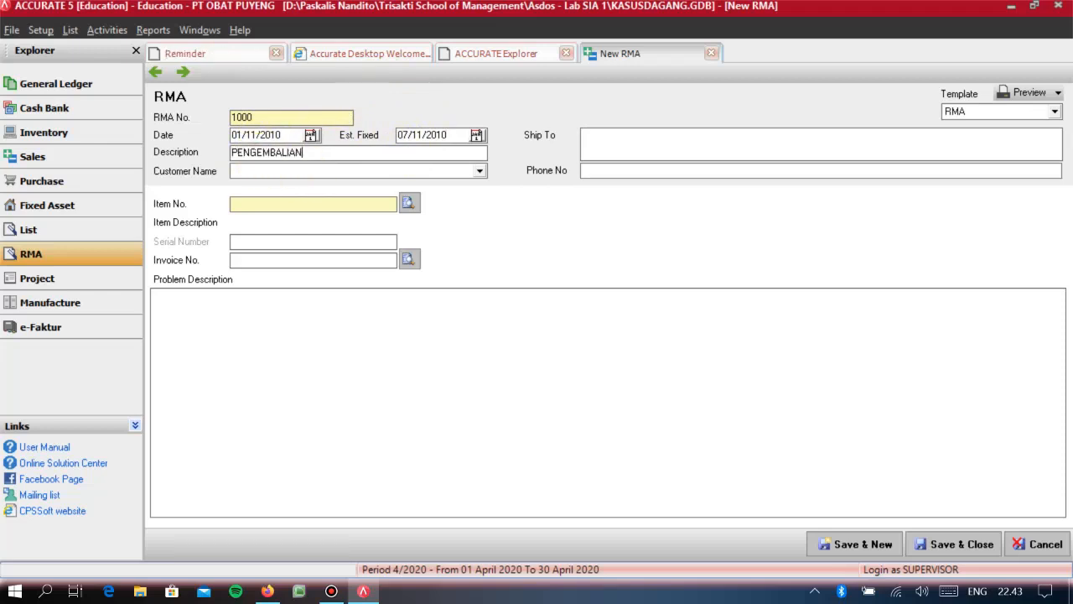
text( TAS PINGGANG)
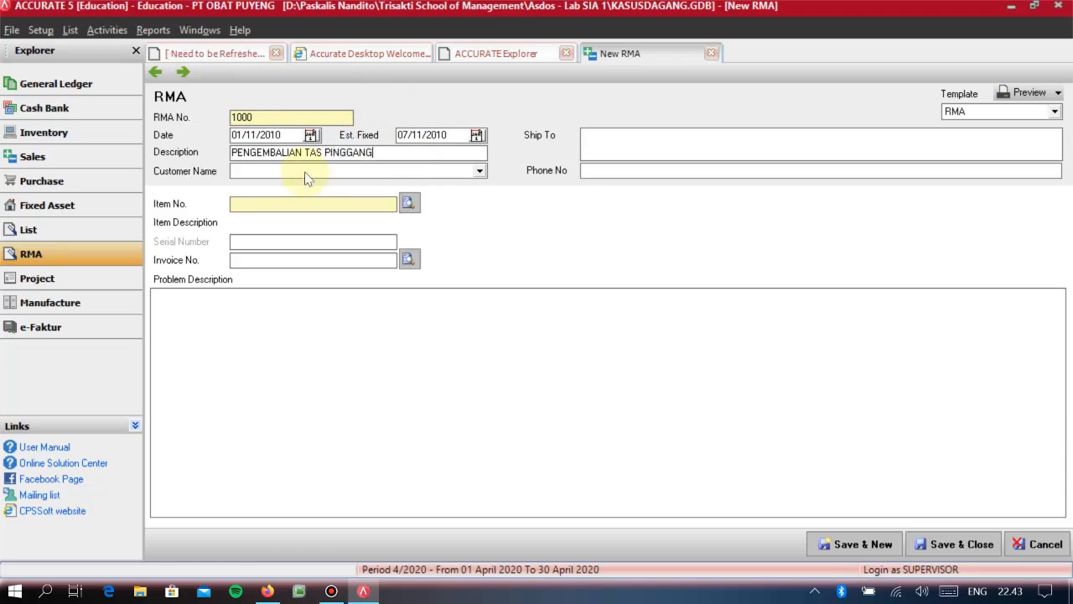
- Set PT PELANGGAN 02 as the customer of the RMA
click(306, 173)
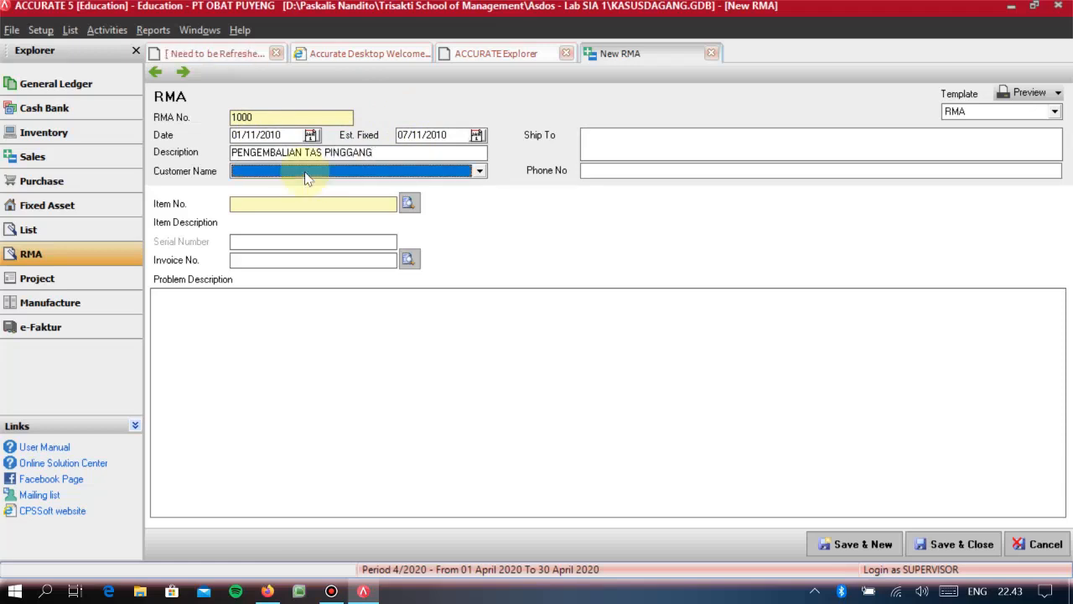
click(306, 179)
click(307, 199)
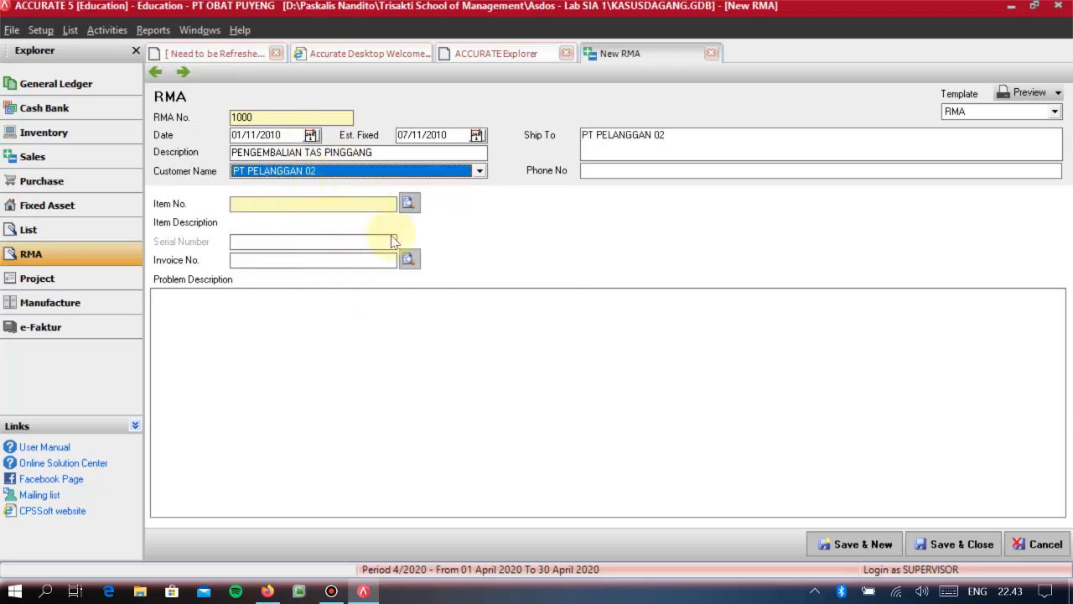
- Assign item 9002 TAS PINGGANG to the RMA and link it to invoice 1010 of 12/10/2010
click(394, 206)
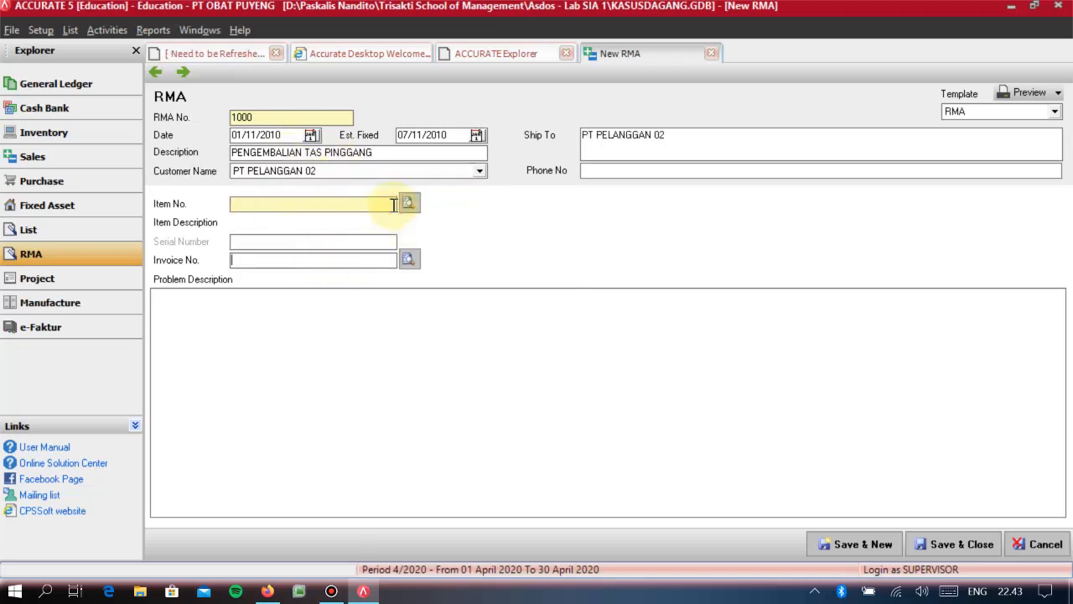
click(407, 204)
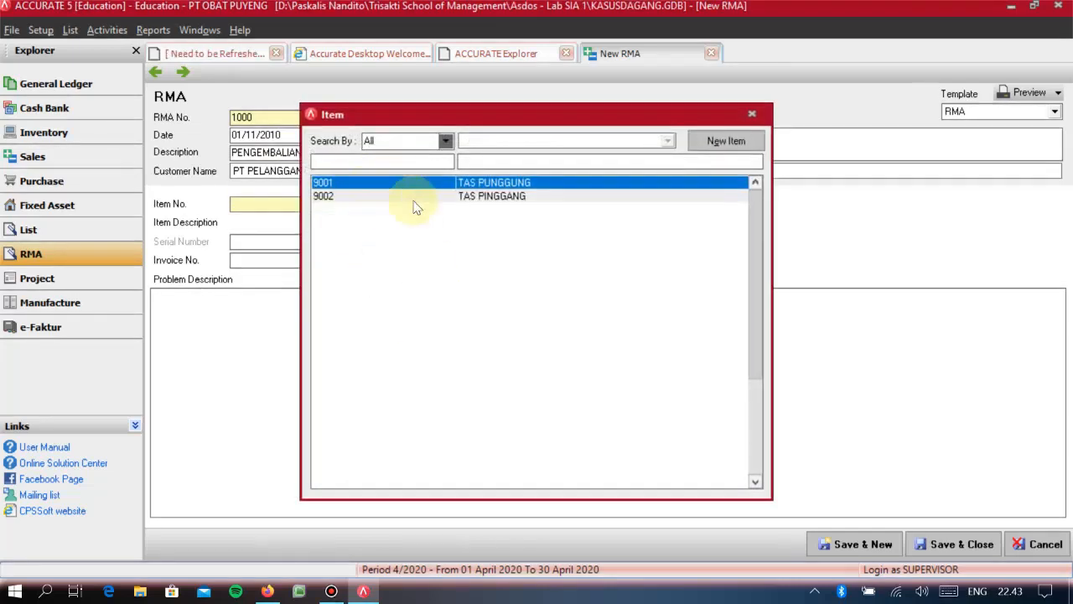
click(459, 200)
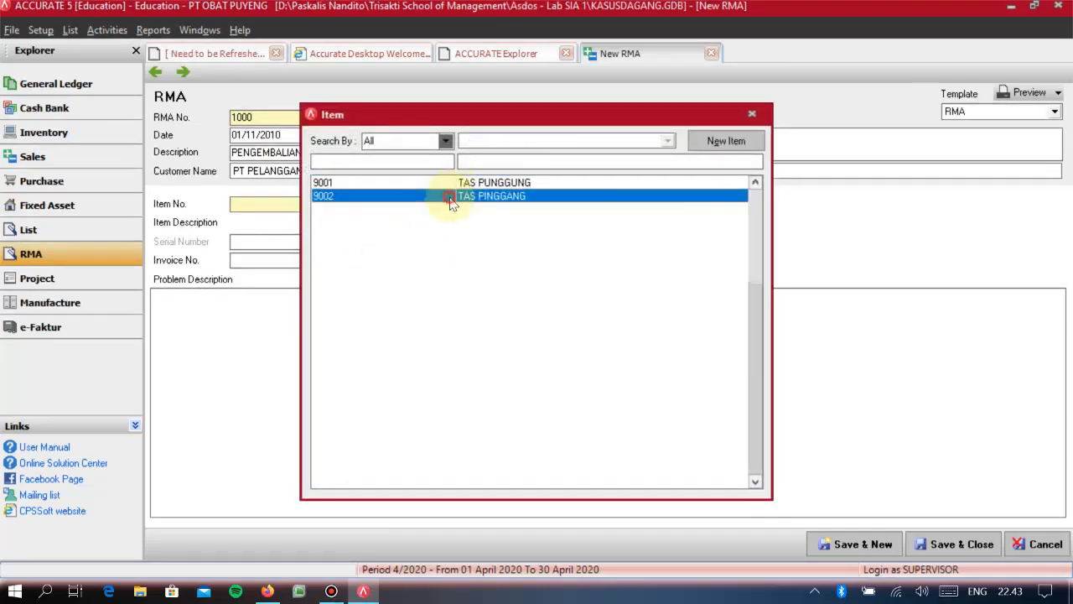
double_click(443, 206)
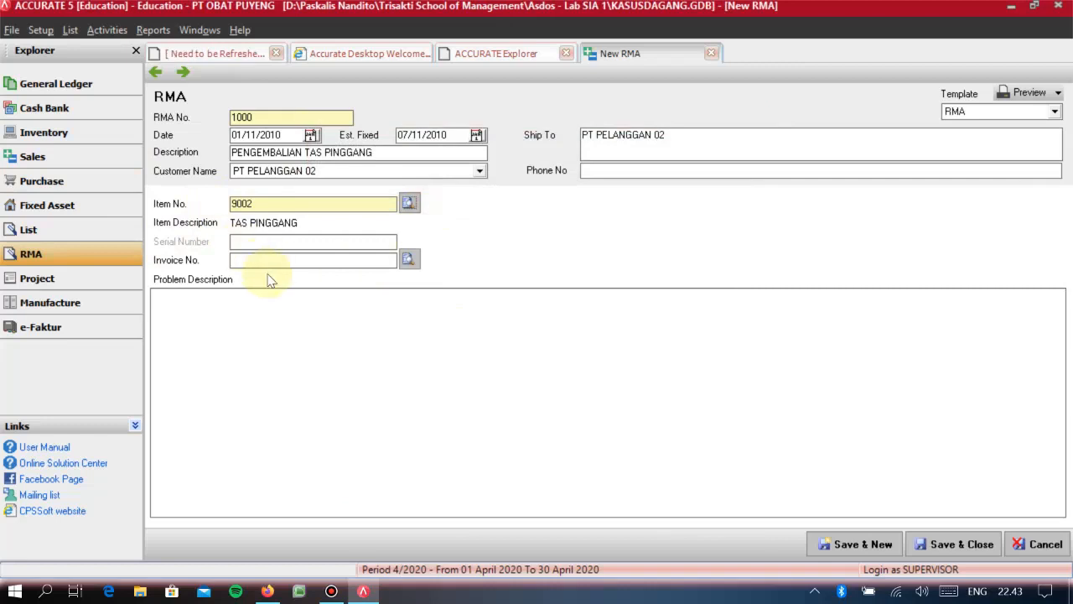
click(408, 259)
click(412, 323)
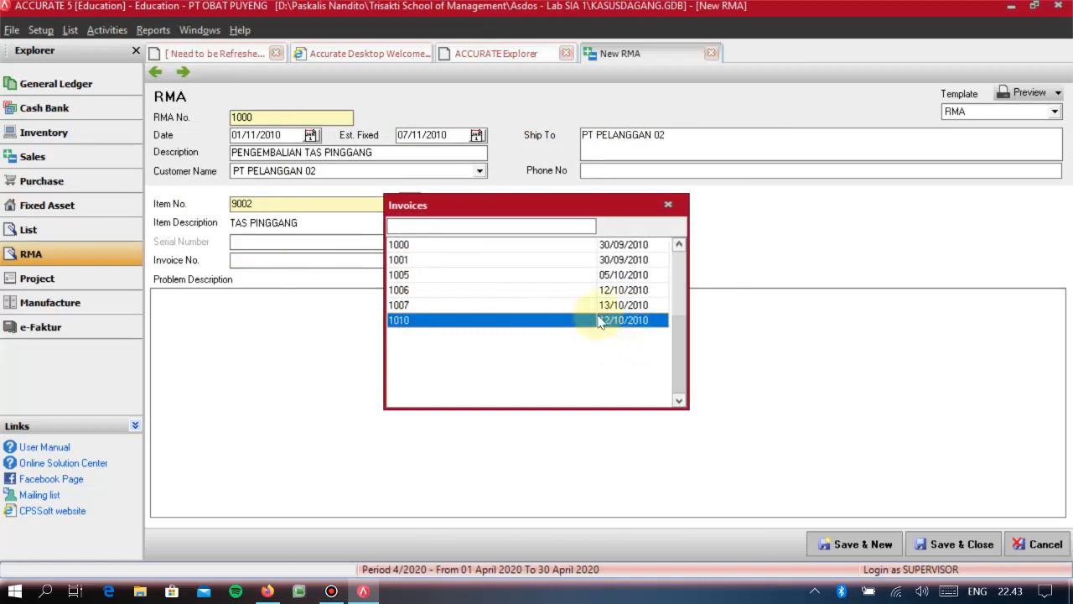
click(406, 322)
double_click(406, 322)
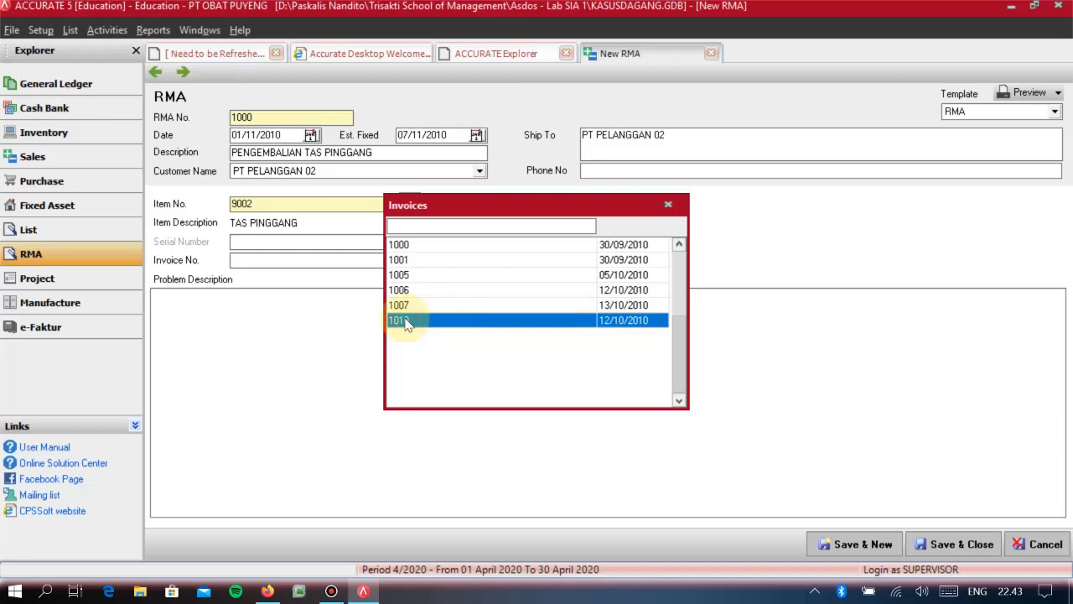
- Enter the problem description PENGEMBALIAN 5 UNIT TAS PINGGANG AKIBAT RUSAK, and save and close the RMA
click(250, 328)
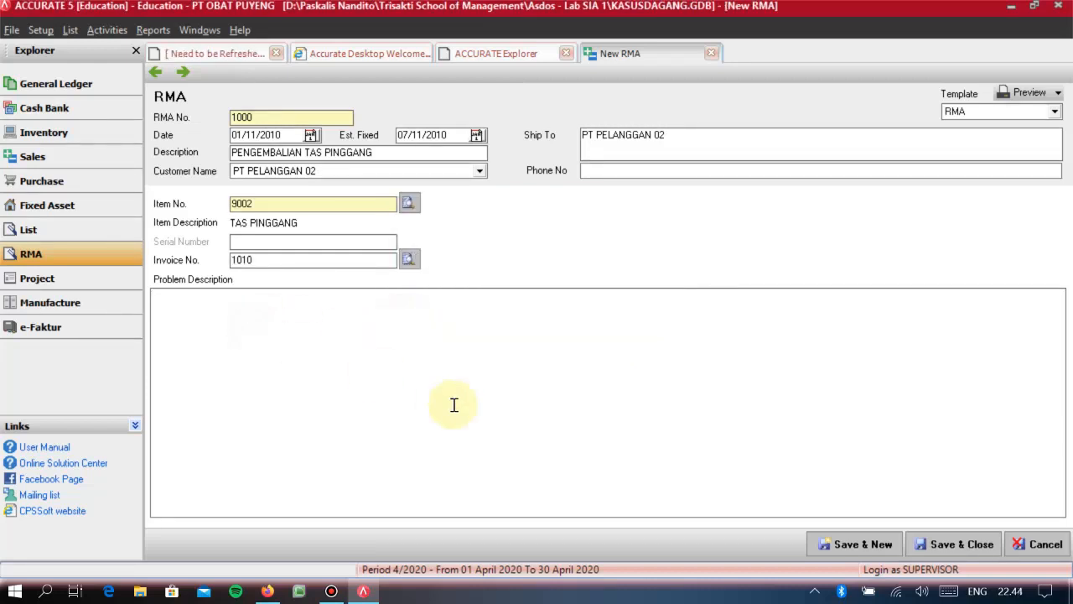
text(PENGEMBALIAN )
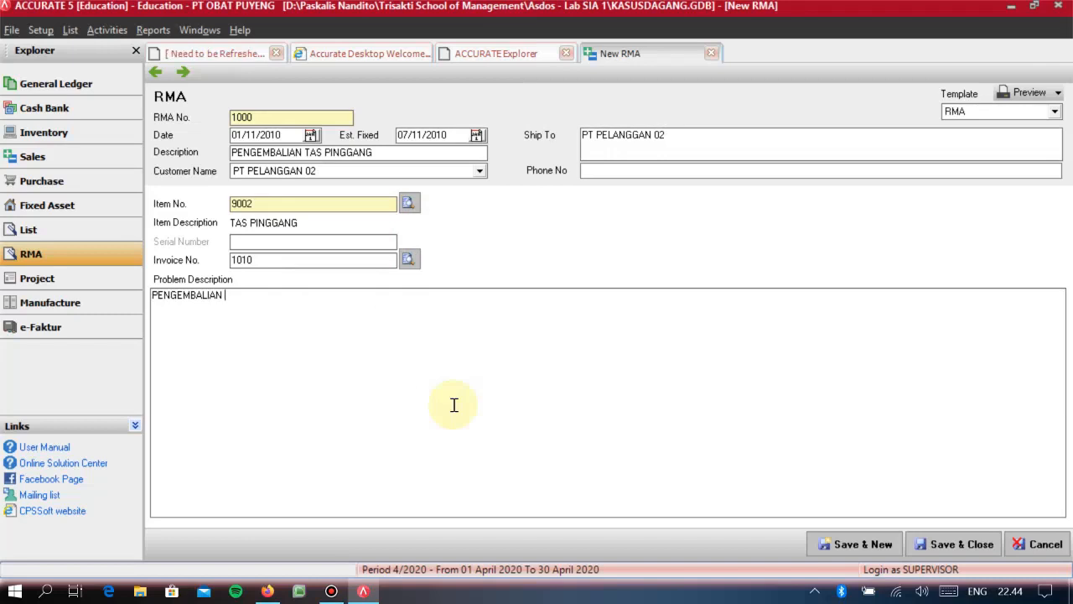
text(5 UNIT TAS PINGGANG )
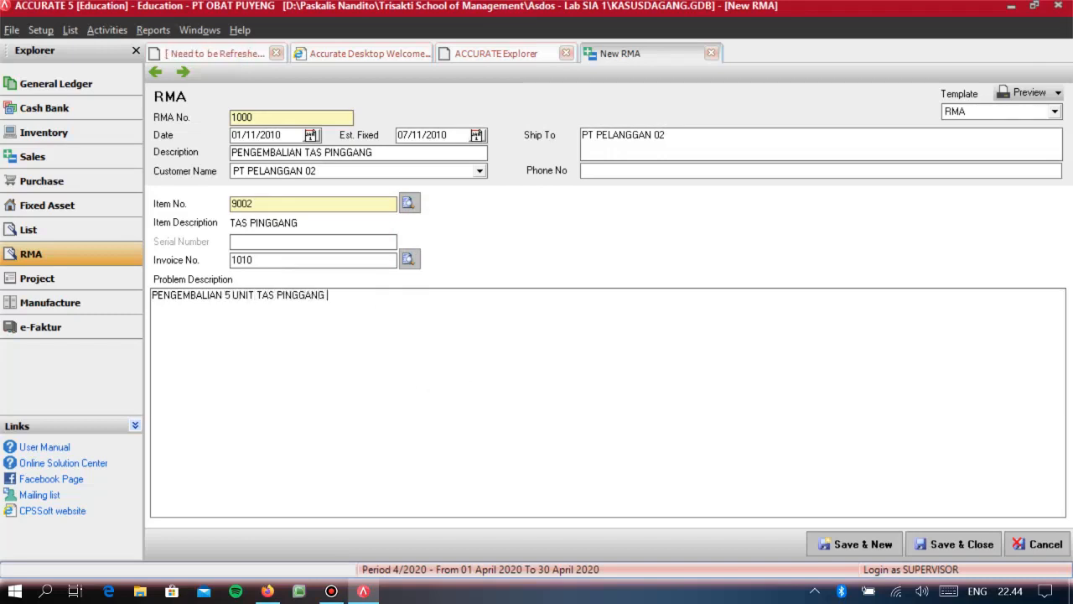
text(AKIBAT RUSAK)
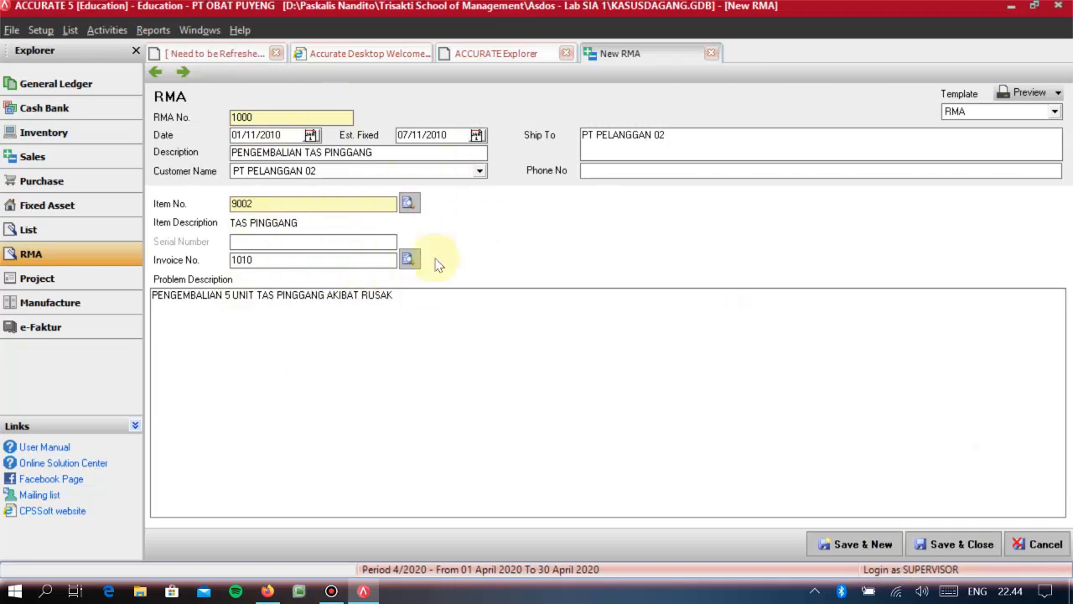
click(966, 550)
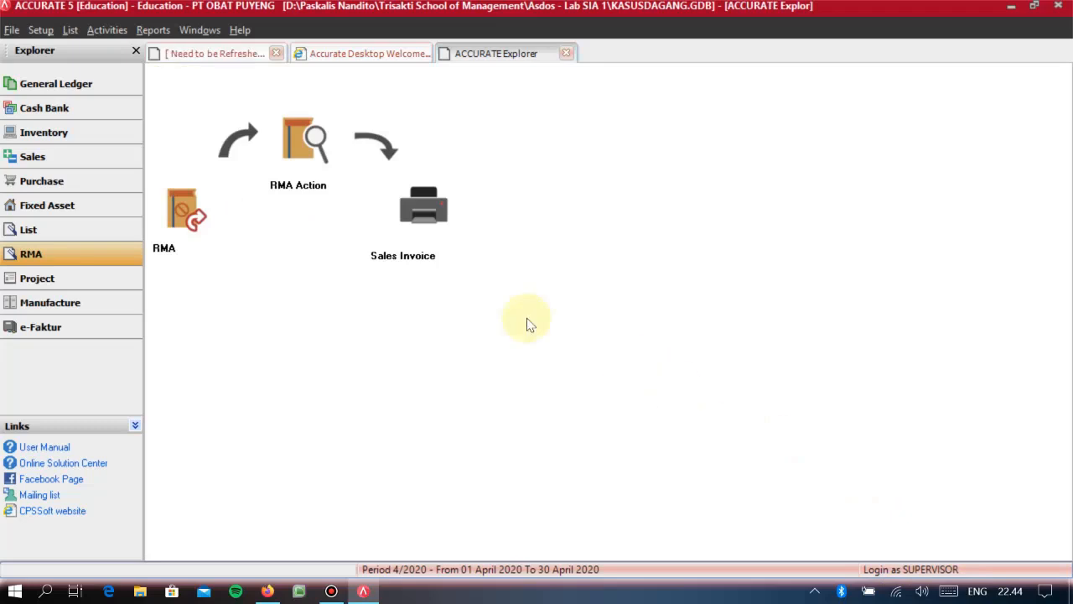
- Start a new RMA Action with entry date 09/11/2010 and link it to RMA 1000 of 01/11/2010
click(299, 151)
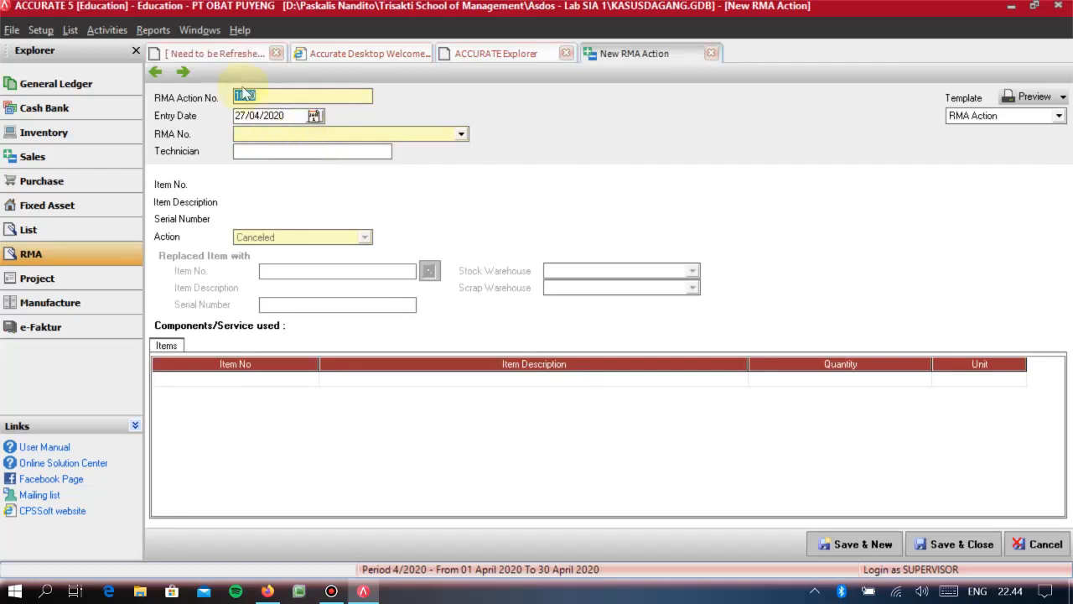
click(290, 115)
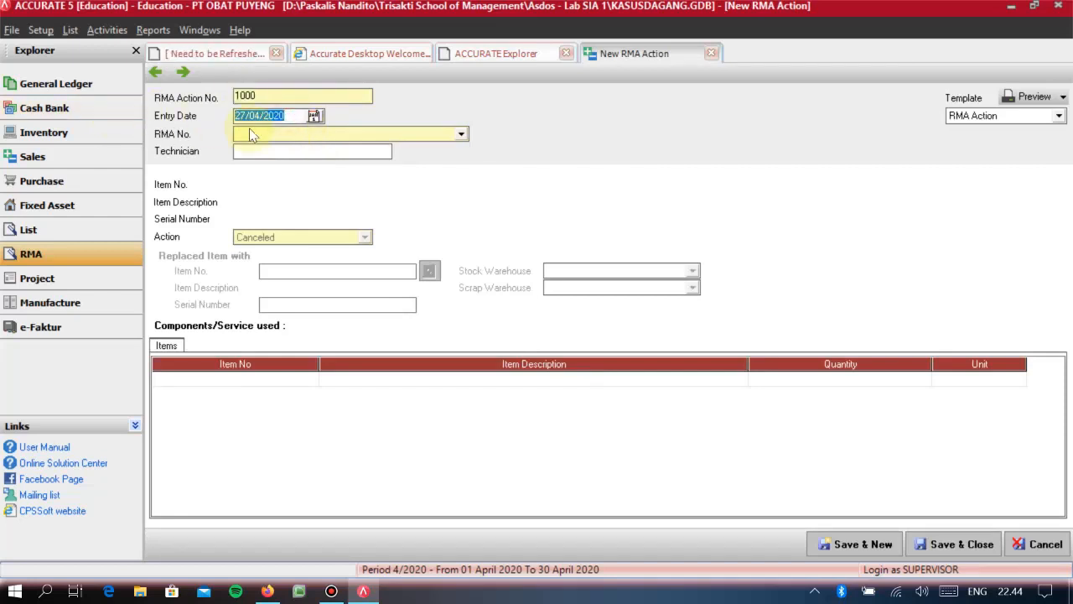
text(09)
key(BackSpace)
text(2010)
key(Tab)
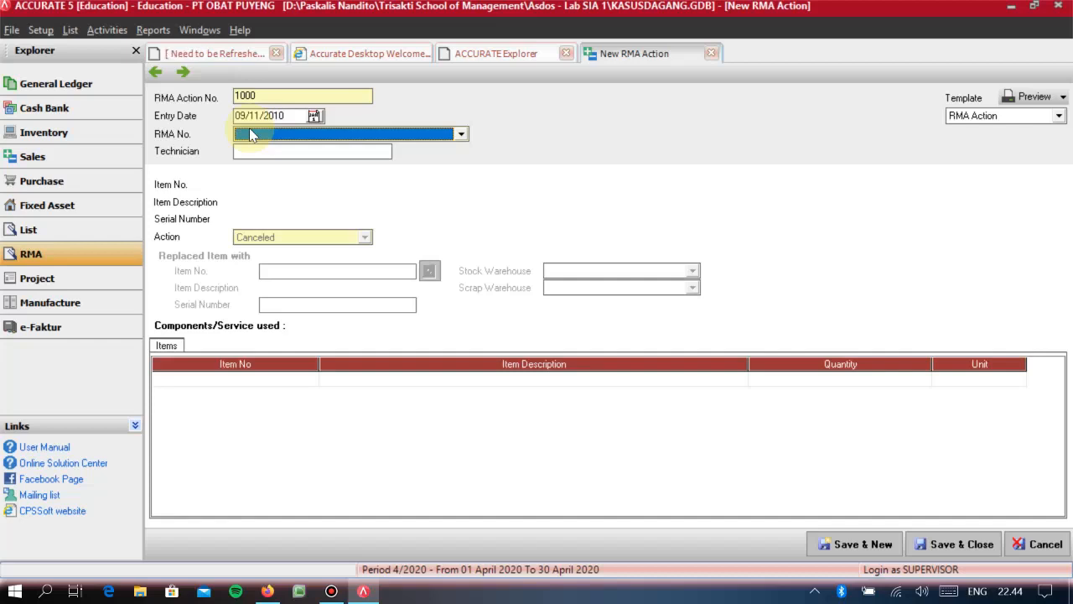
key(Down)
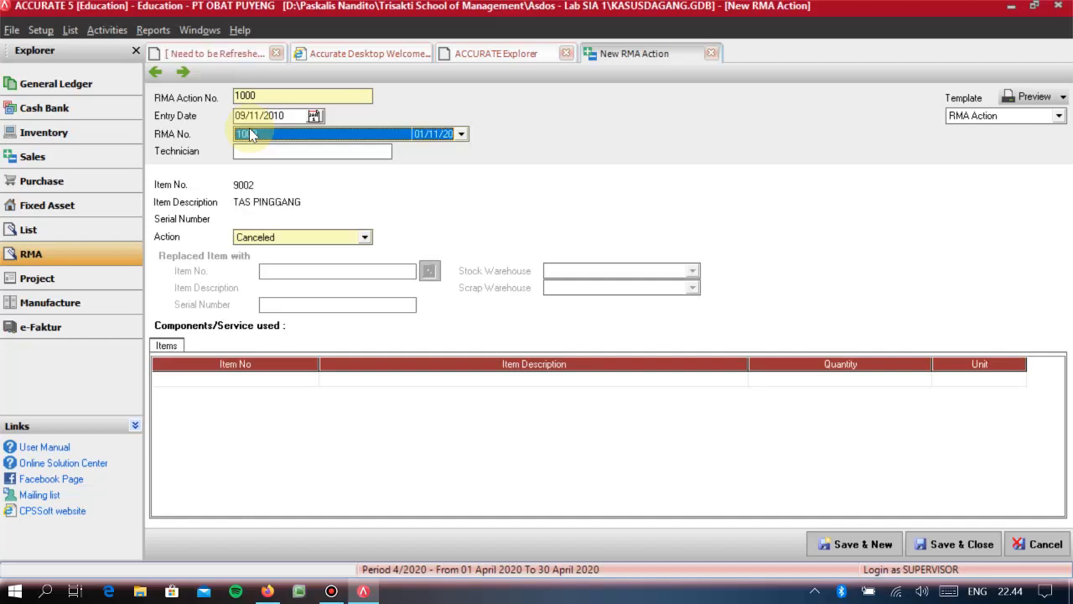
click(461, 134)
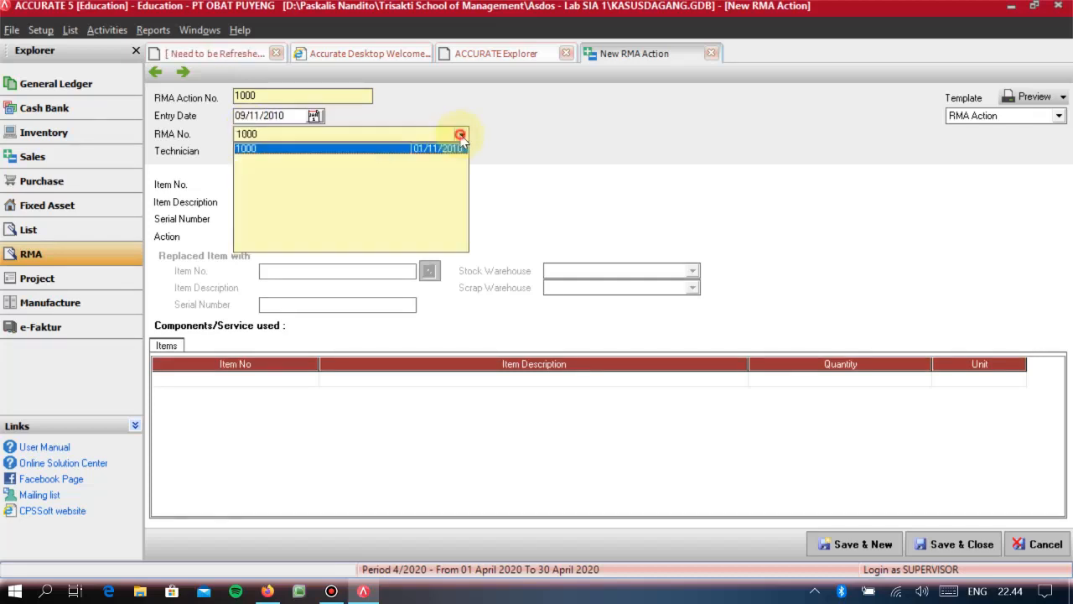
click(273, 153)
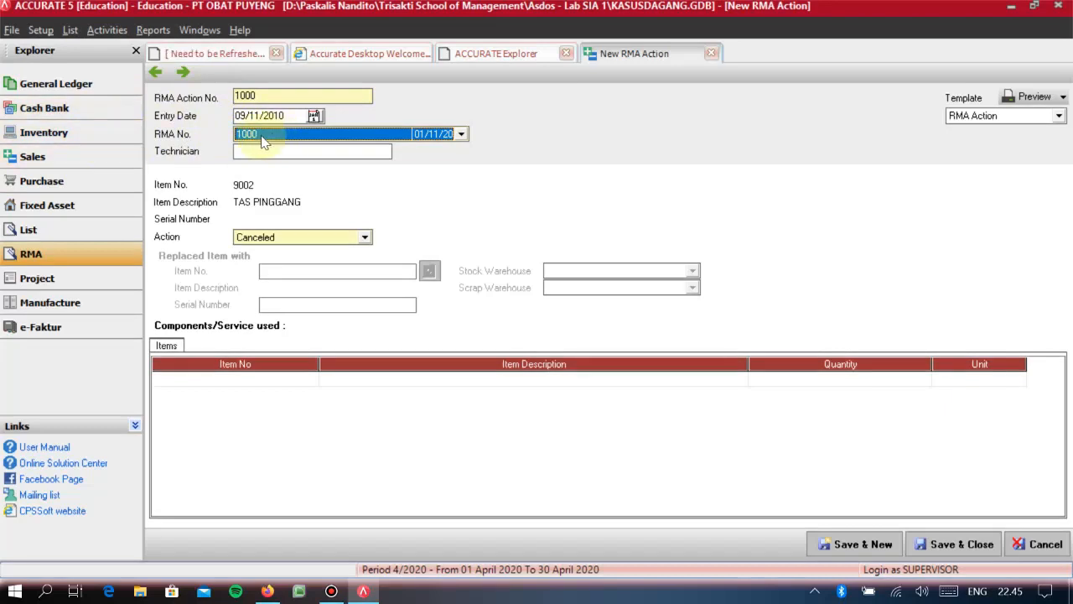
- Set the action for the returned TAS PINGGANG to Replaced, leaving the technician blank
click(319, 154)
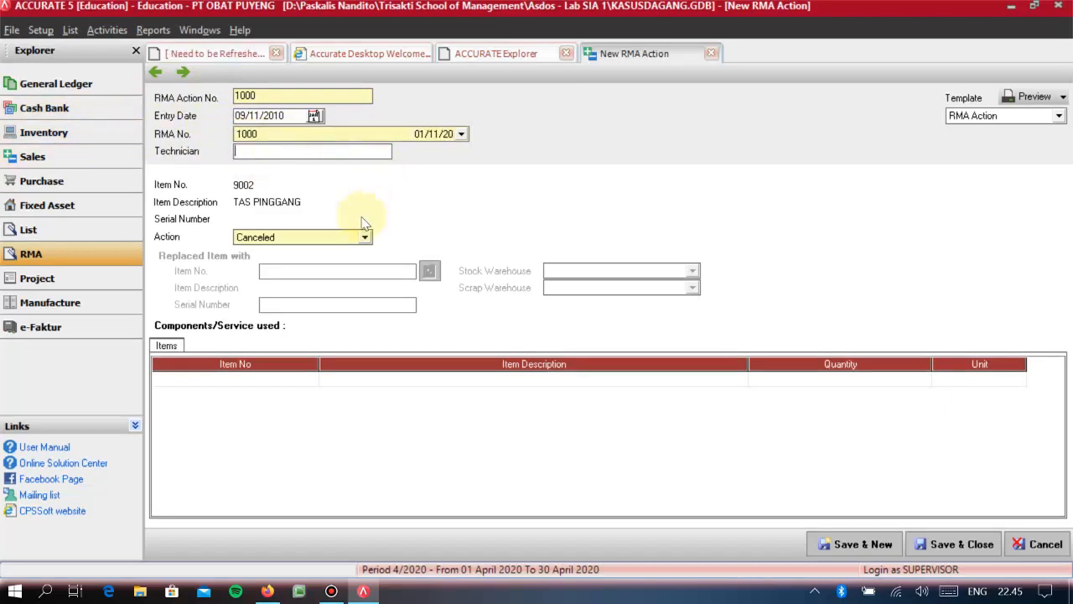
click(314, 241)
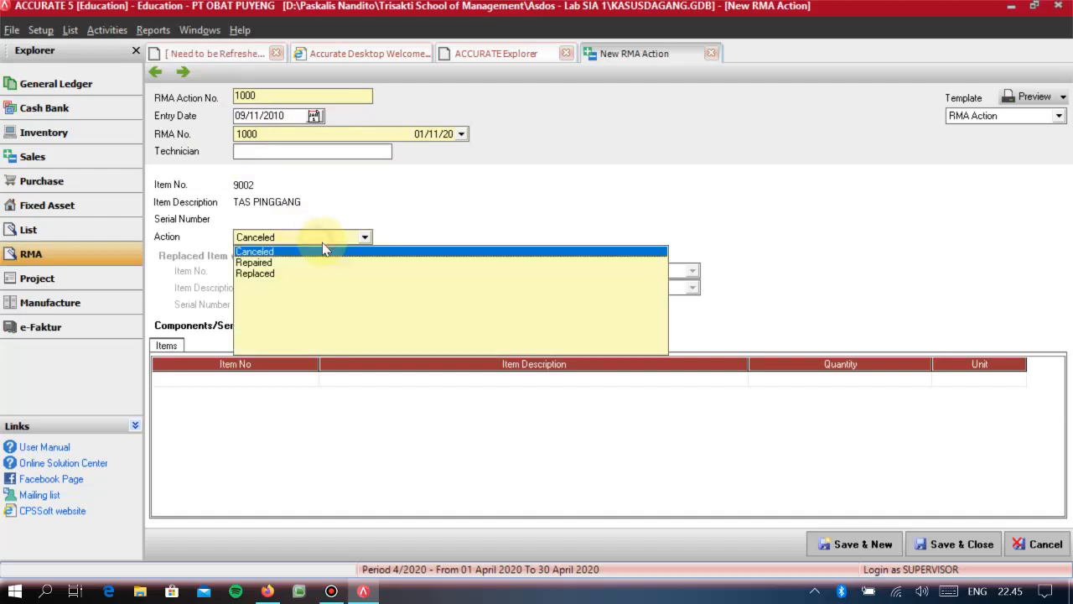
click(270, 275)
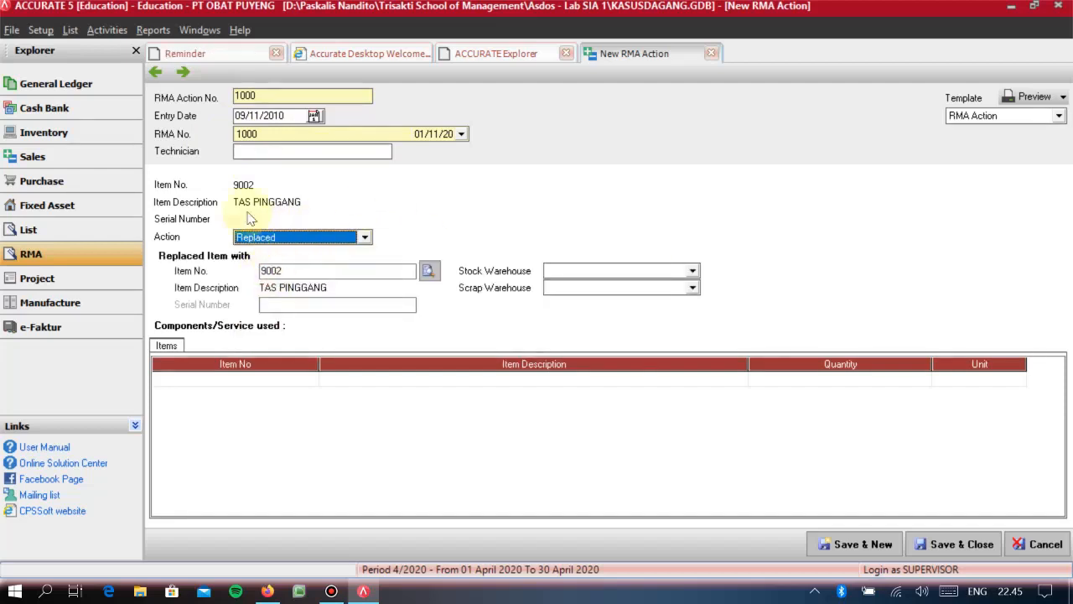
click(267, 239)
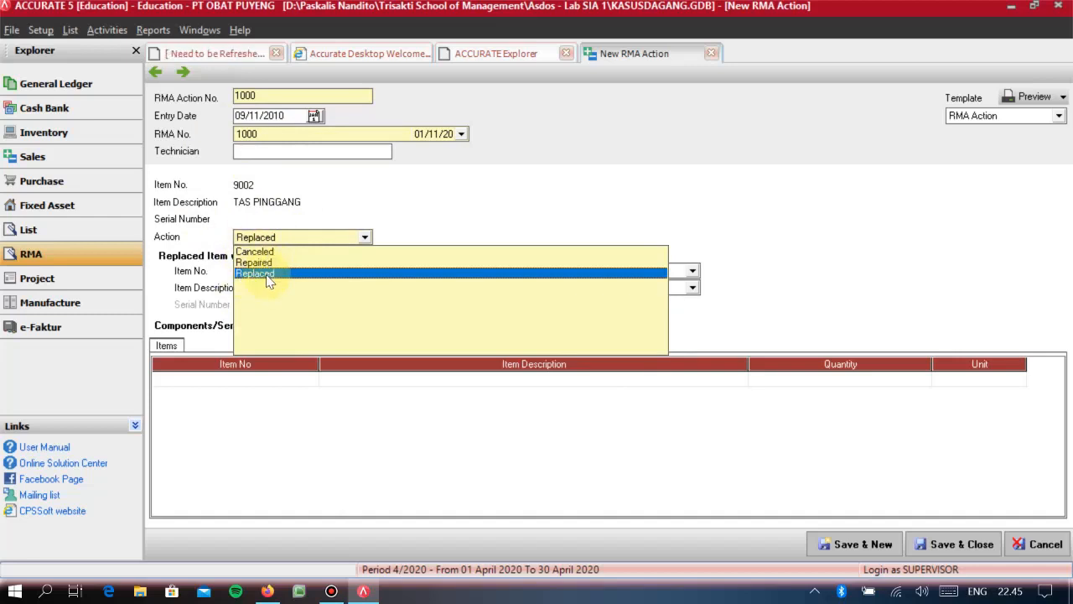
click(267, 275)
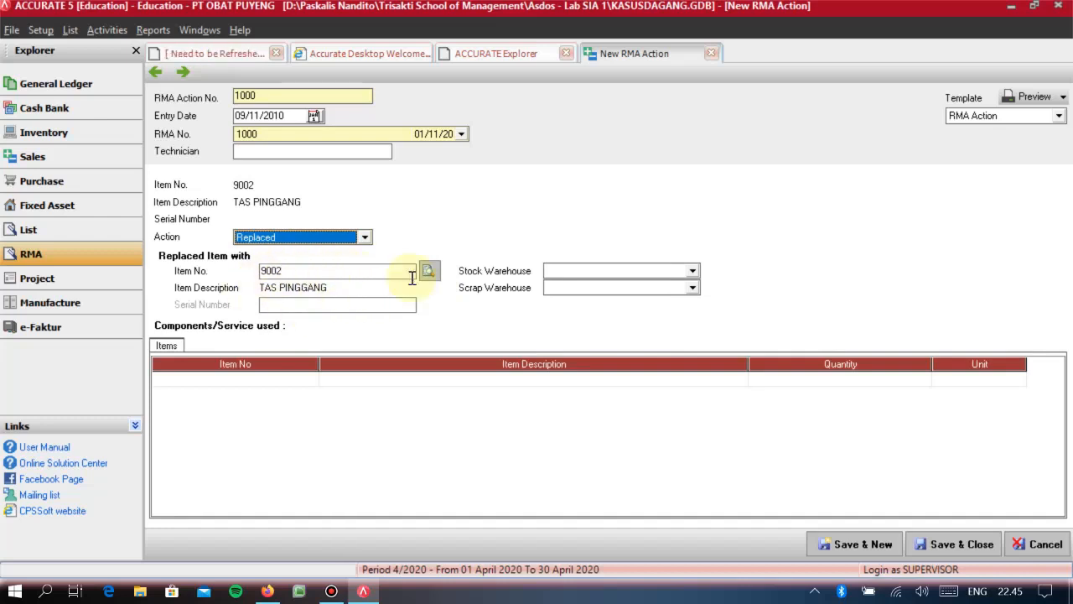
- Set the replacement's stock warehouse to GUDANG 01 and its scrap warehouse to GUDANG 02
click(595, 271)
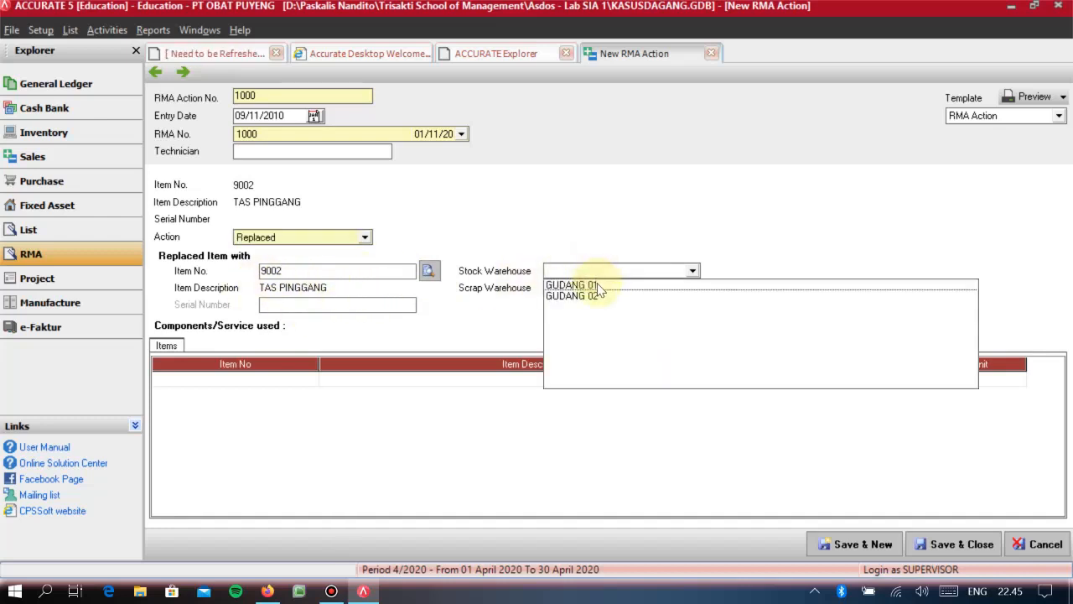
click(597, 285)
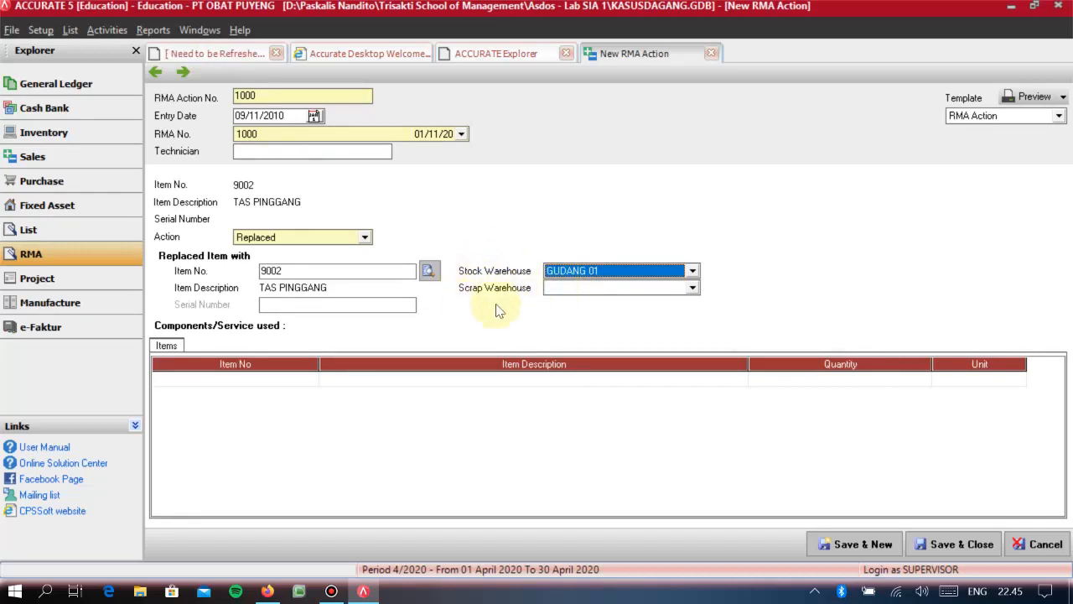
click(637, 289)
click(578, 313)
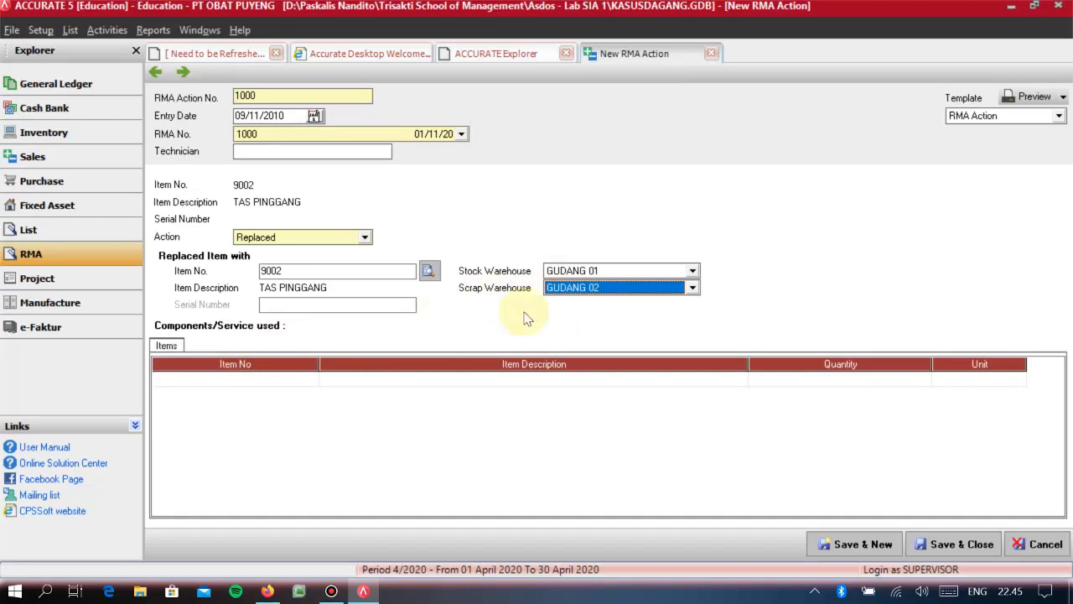
- Add item 9002 TAS PINGGANG with quantity 5 to the components and services used in the RMA Action
click(282, 401)
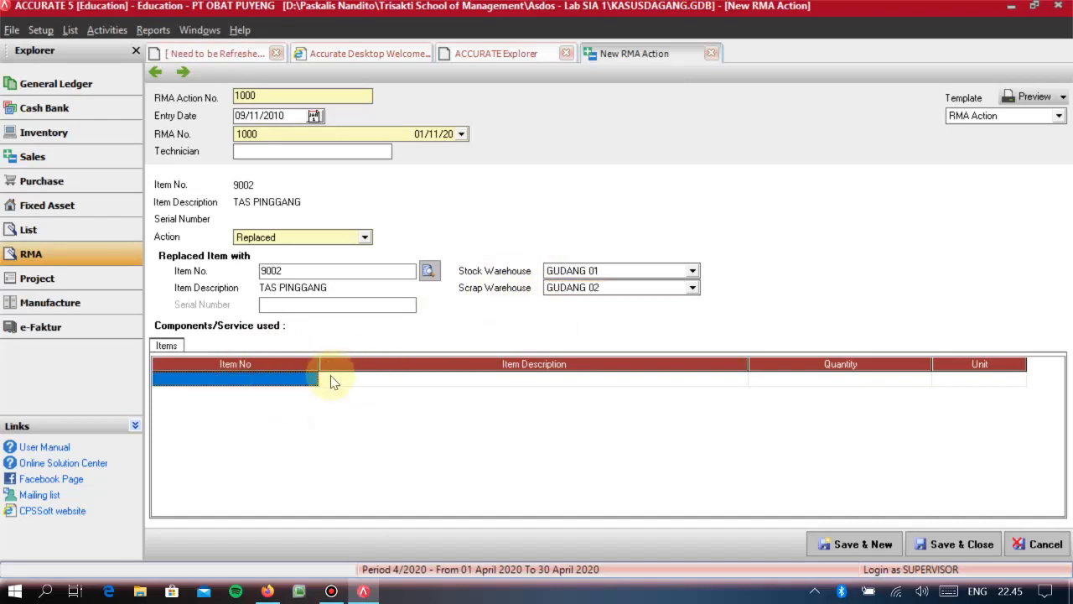
click(266, 375)
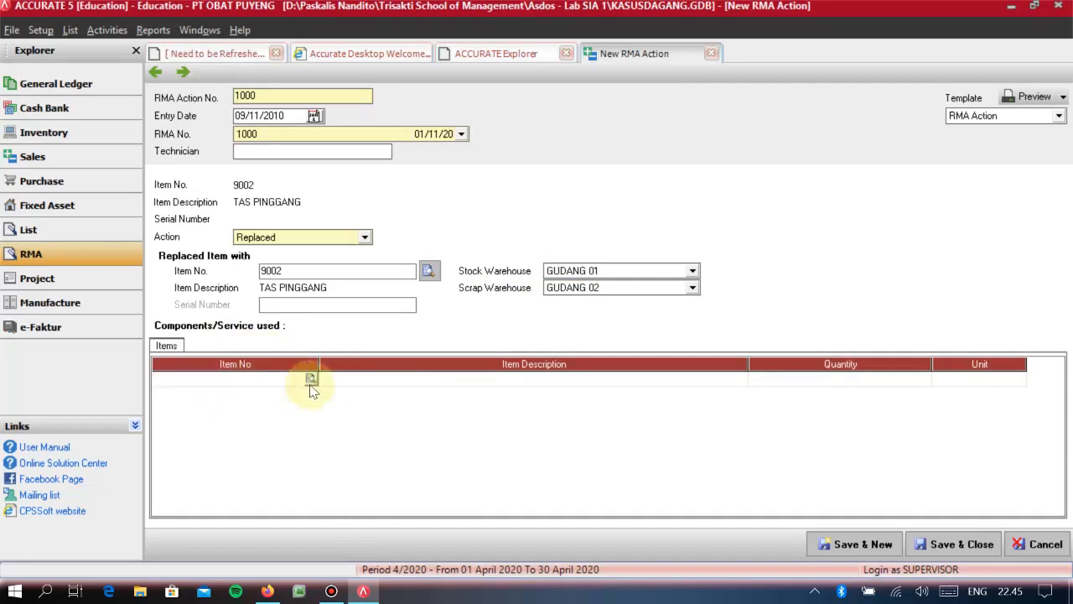
click(310, 378)
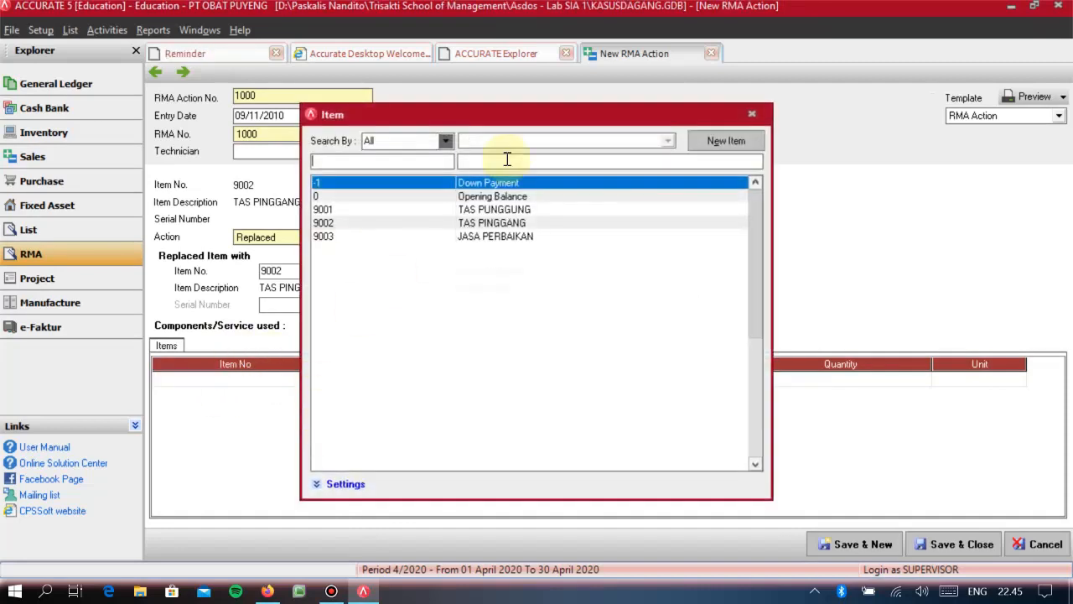
double_click(487, 224)
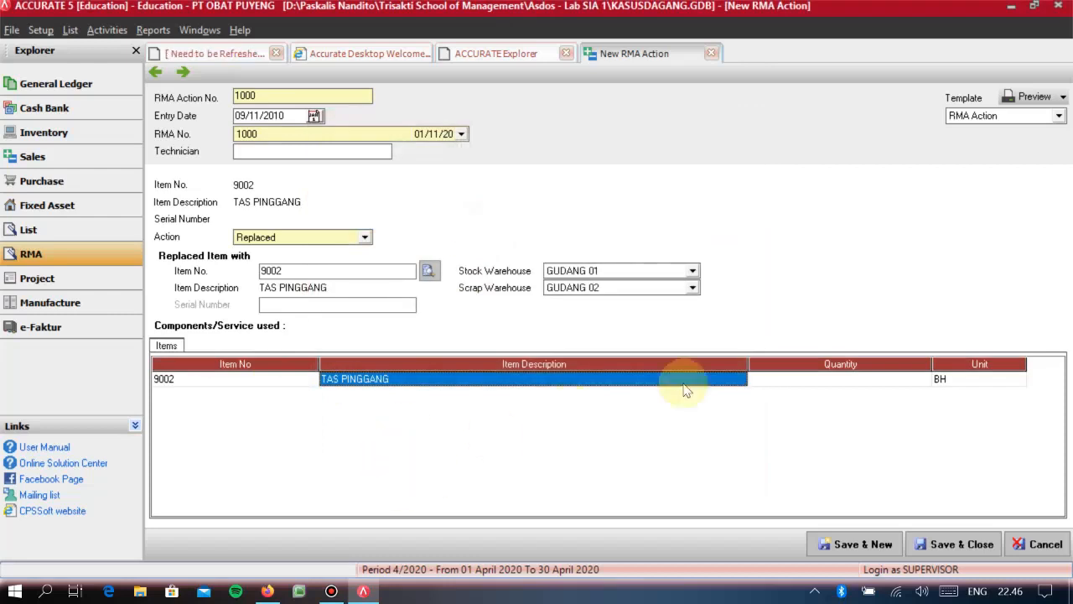
click(832, 382)
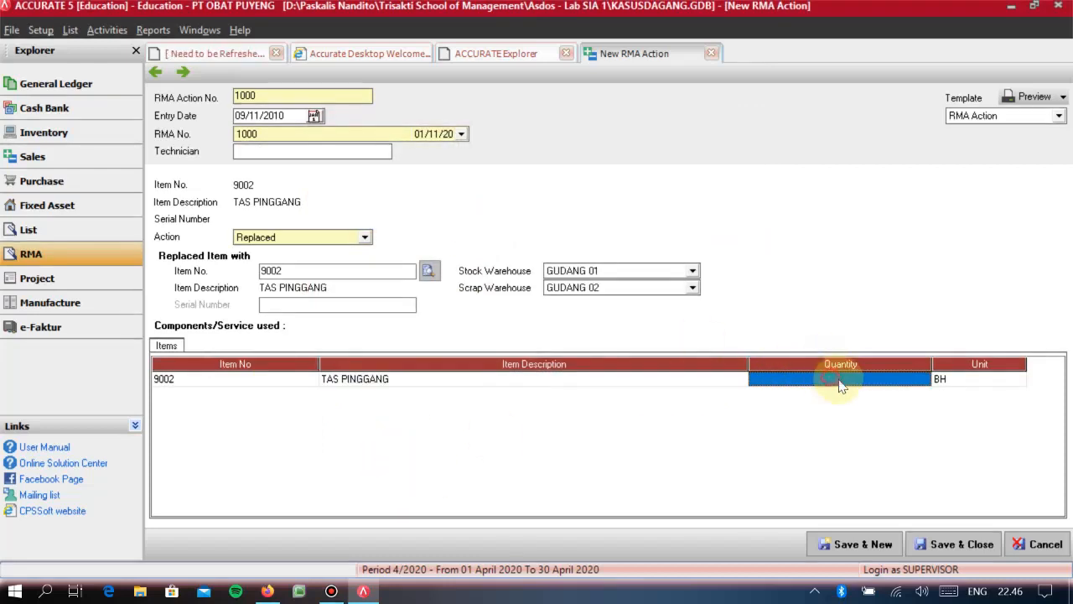
text(5)
click(934, 387)
key(Tab)
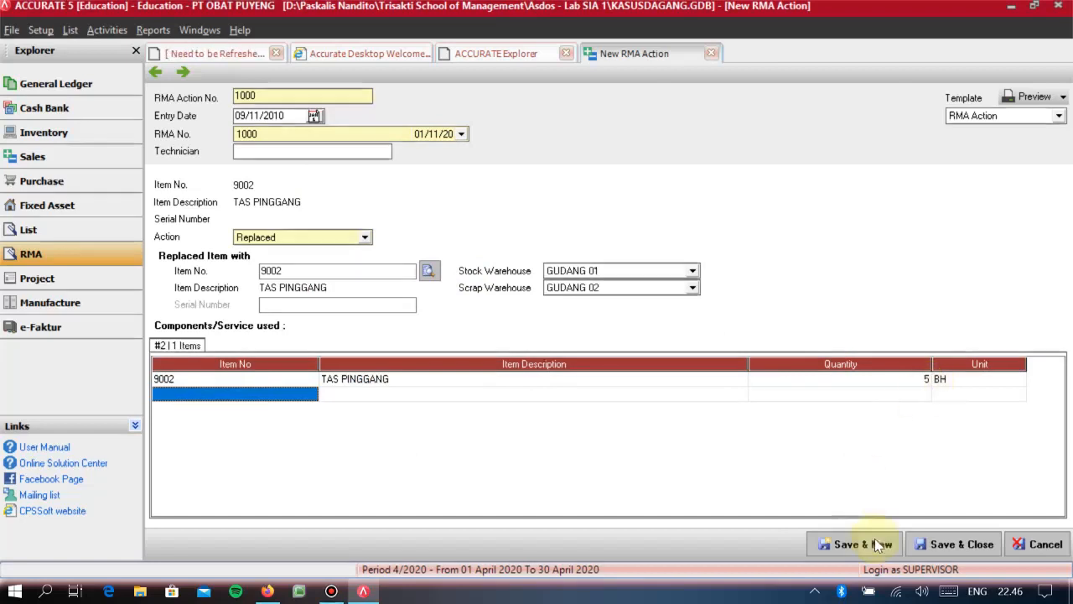
- Save and close the RMA Action, and start a new delivery order
click(934, 545)
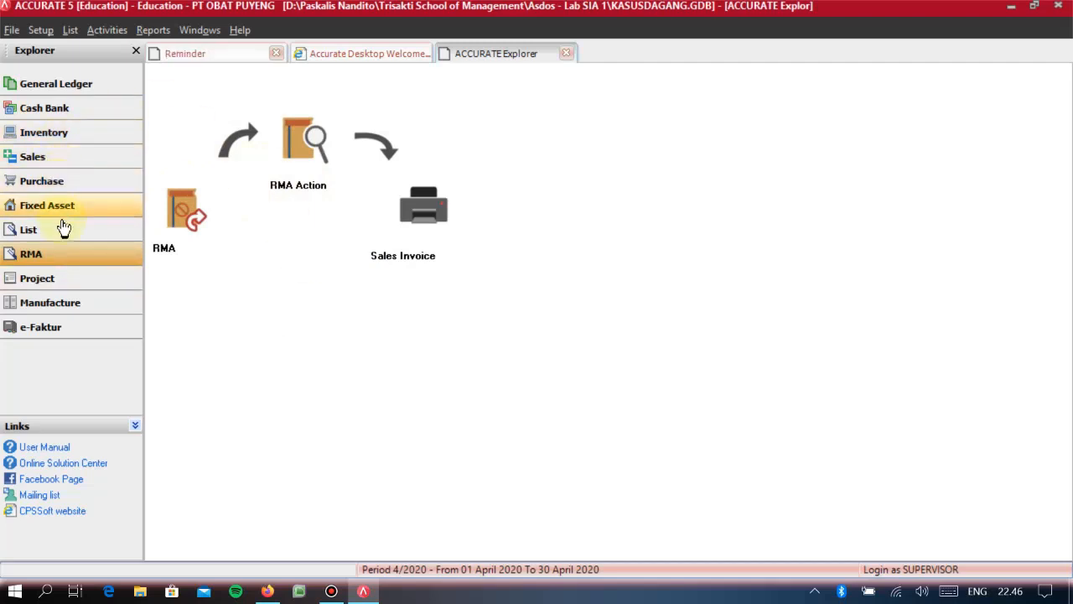
click(46, 161)
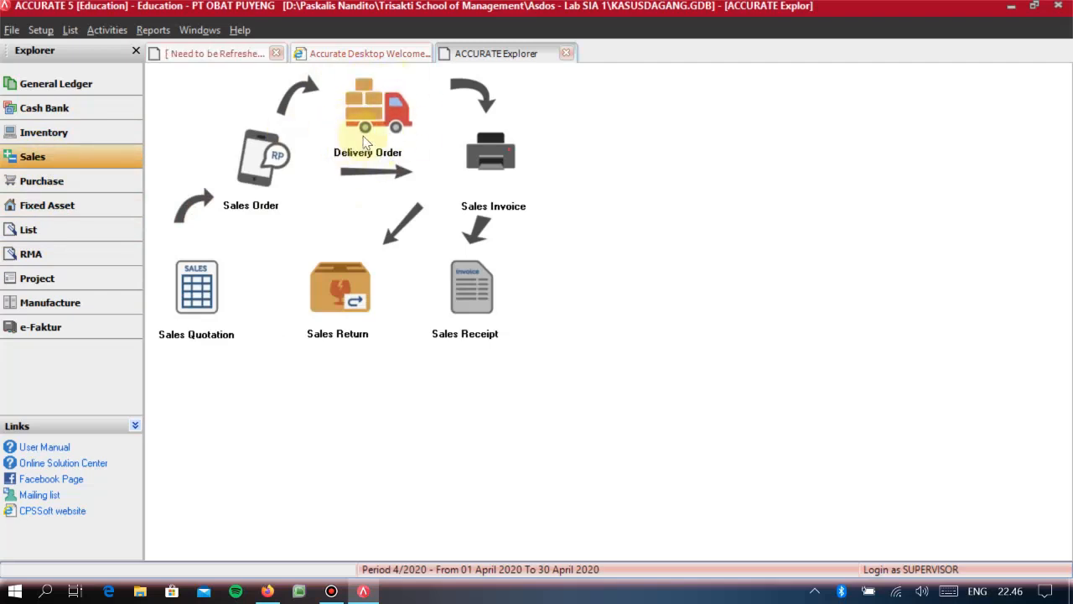
click(105, 258)
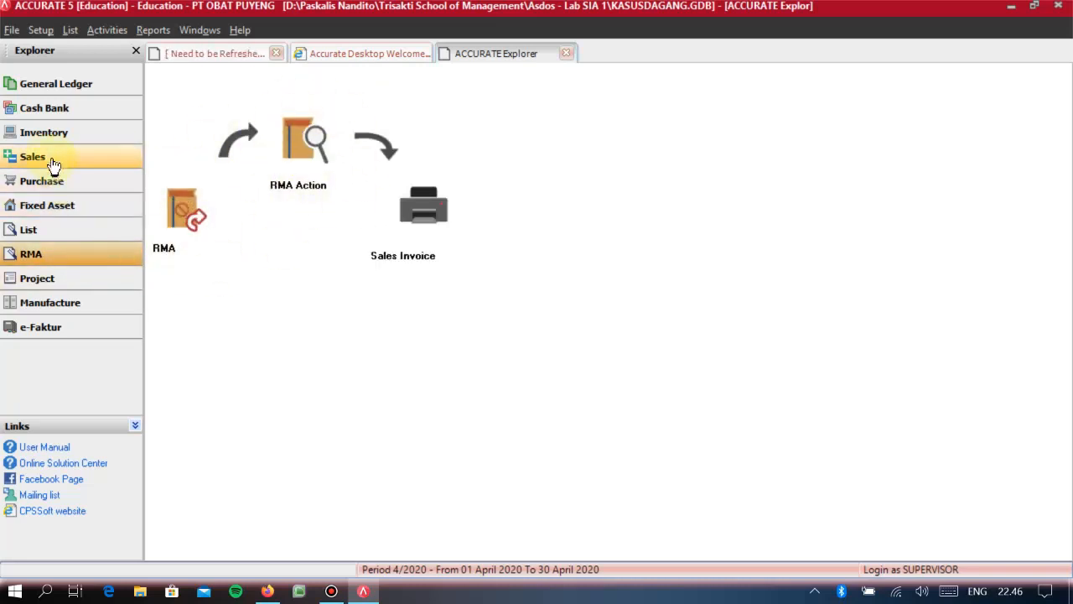
click(25, 159)
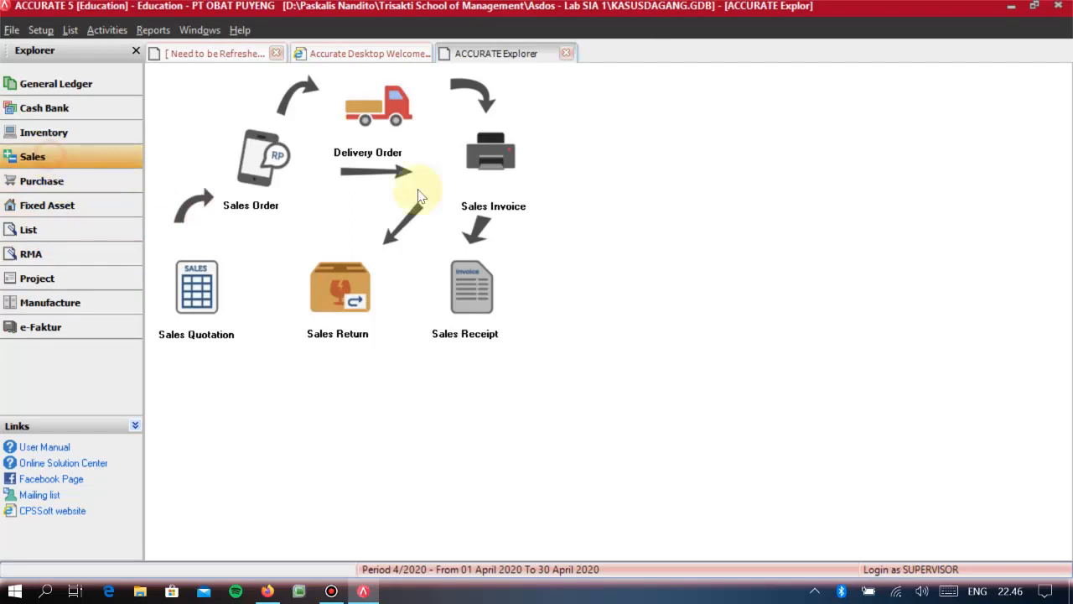
click(377, 125)
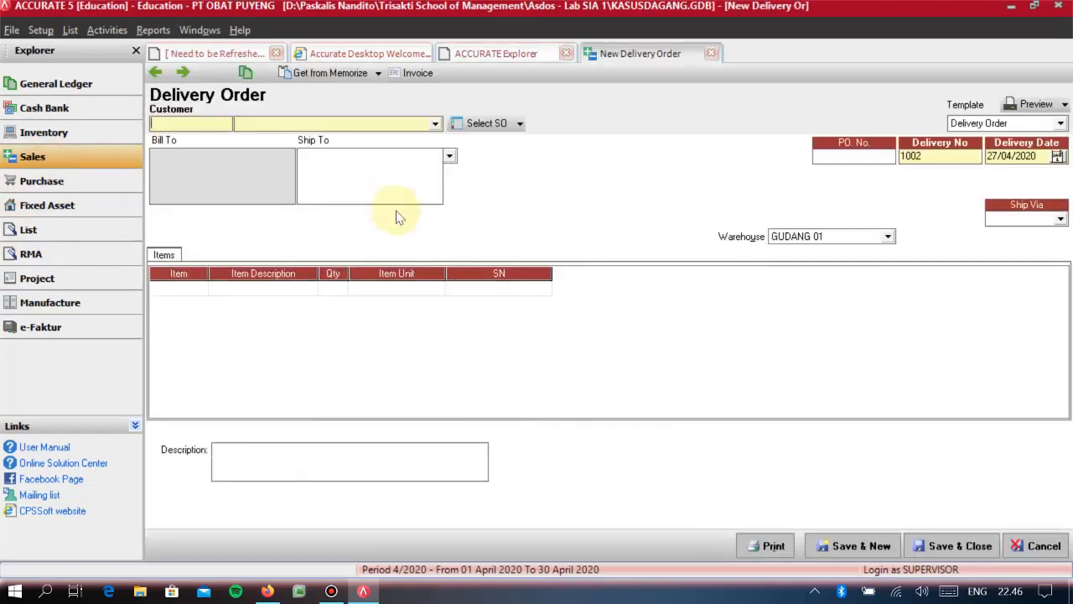
- Set the delivery order's customer to PT PELANGGAN 02 and load RMA 1000 of 01 Nov 2010 into it
click(436, 121)
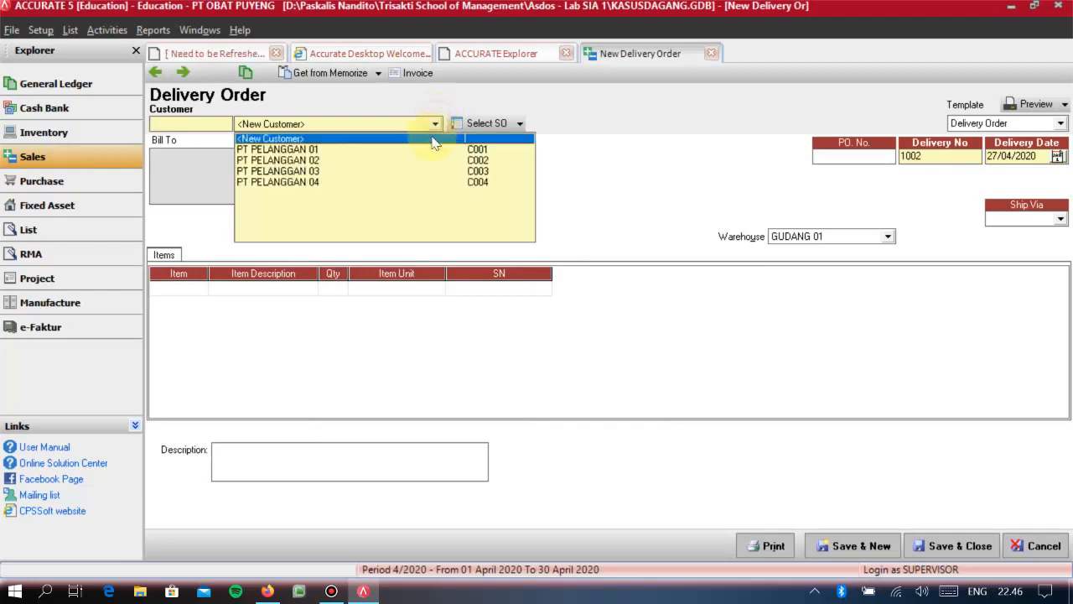
click(367, 166)
click(382, 130)
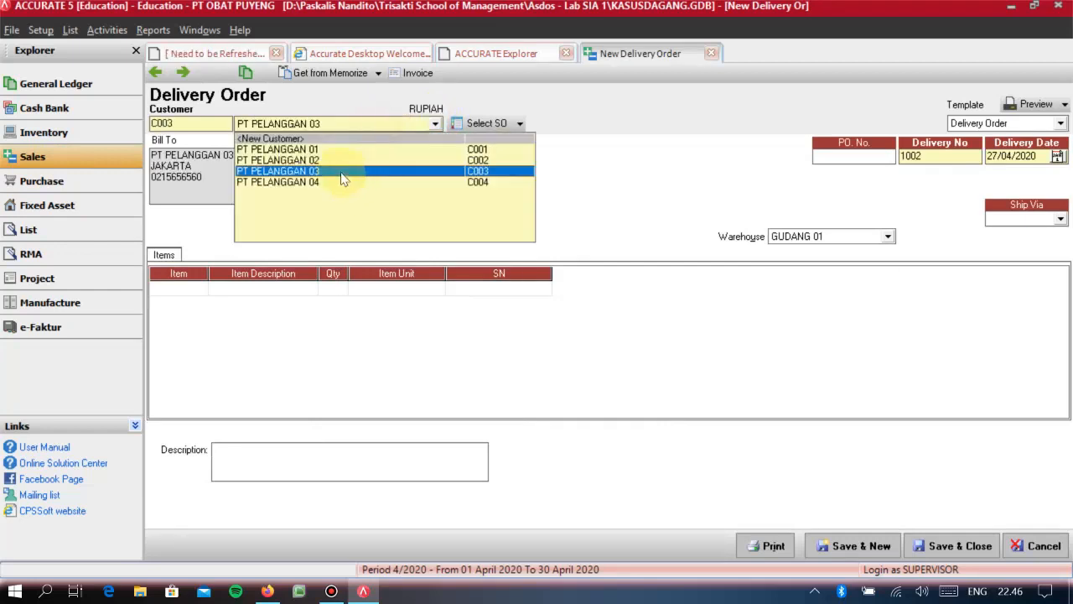
click(335, 161)
click(520, 123)
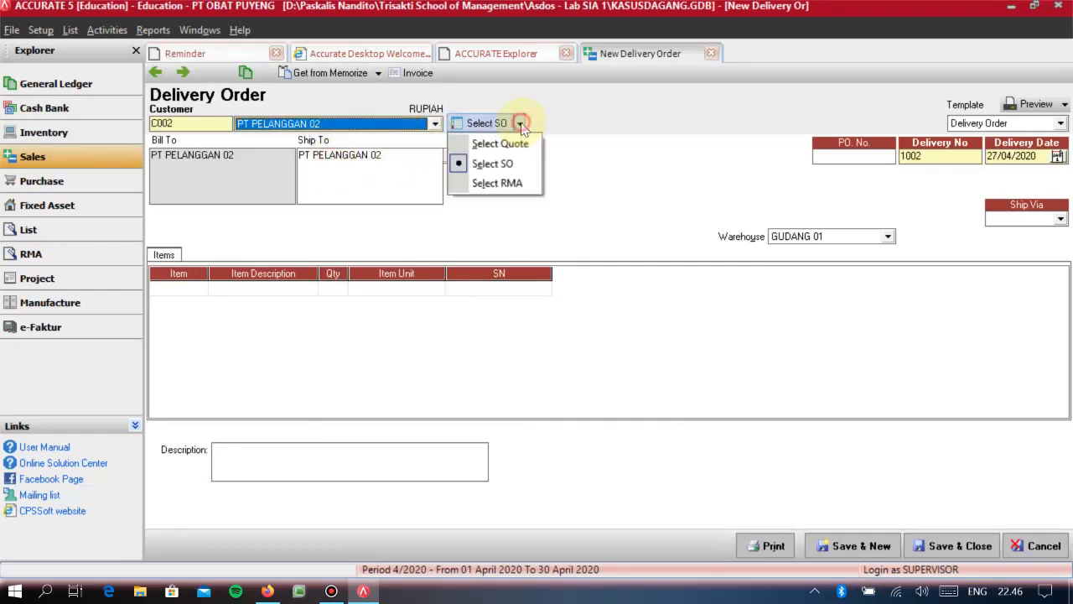
click(512, 183)
click(433, 241)
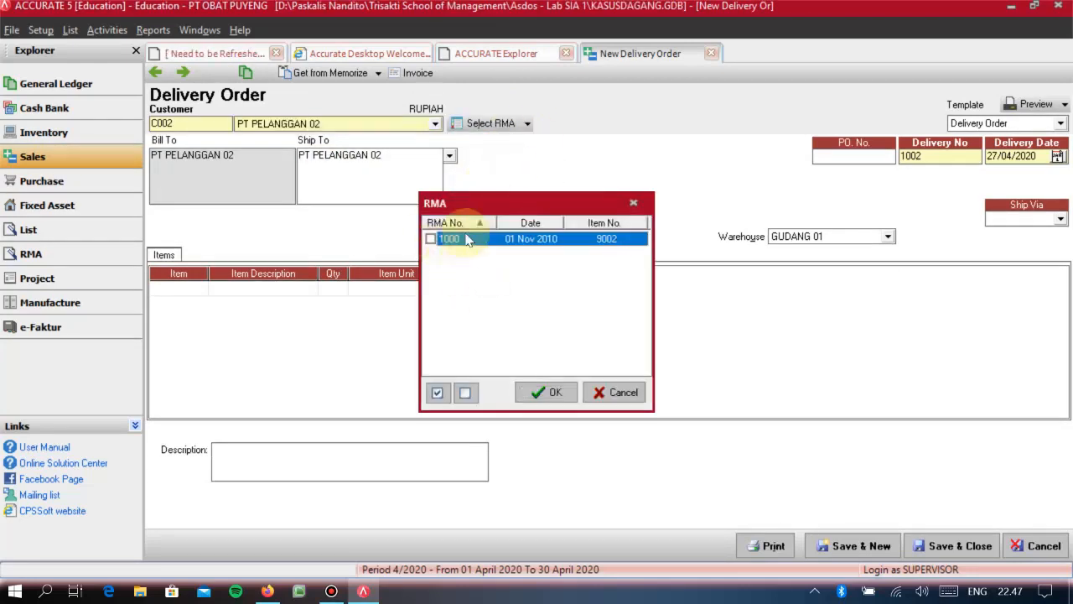
click(555, 394)
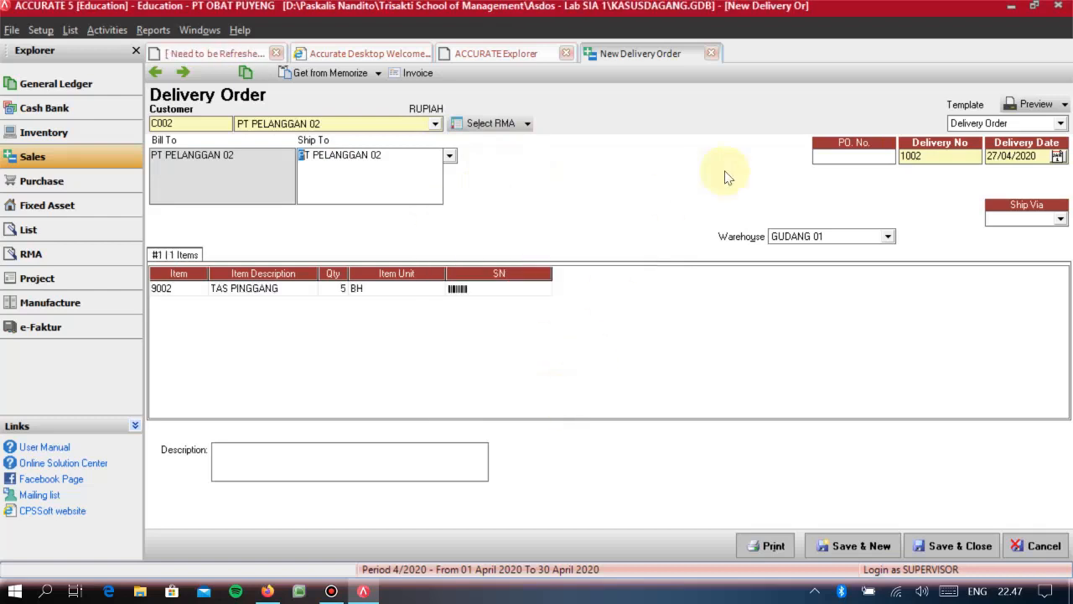
- Enter the PO number, delivery number 1010, delivery date 09/11/2010 and shipment via KURIR, and save and close the delivery order
click(849, 163)
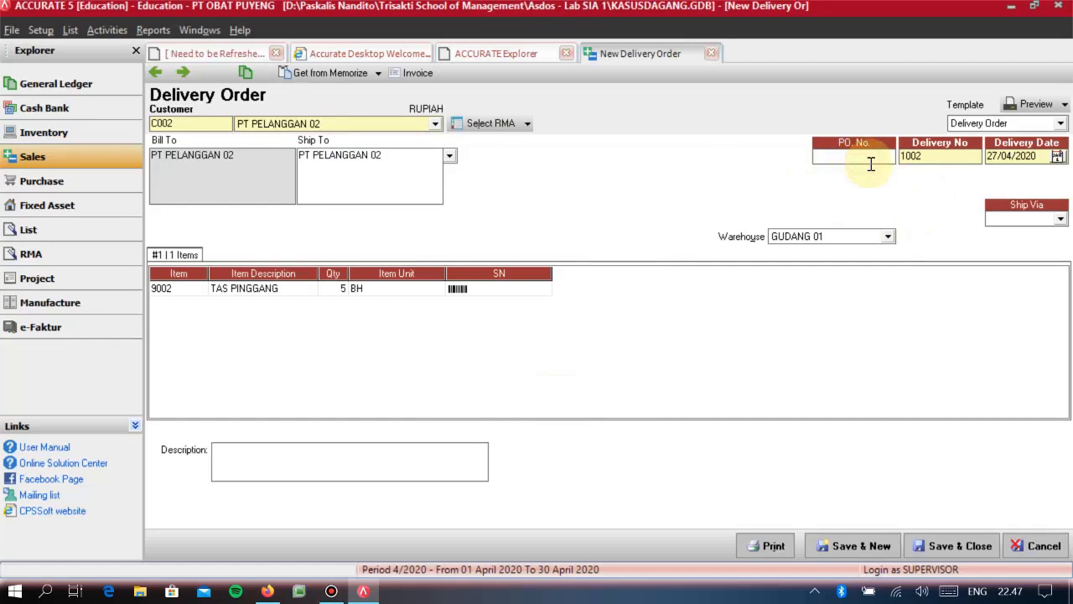
text(PO-190)
click(942, 161)
text(1010)
key(Tab)
text(09)
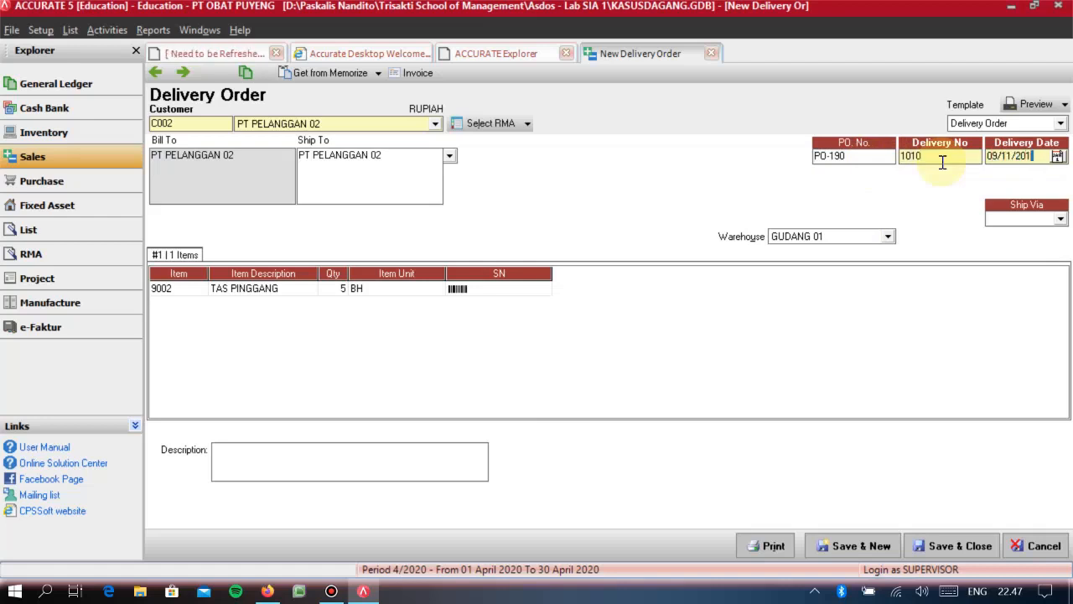
key(Tab)
key(Down)
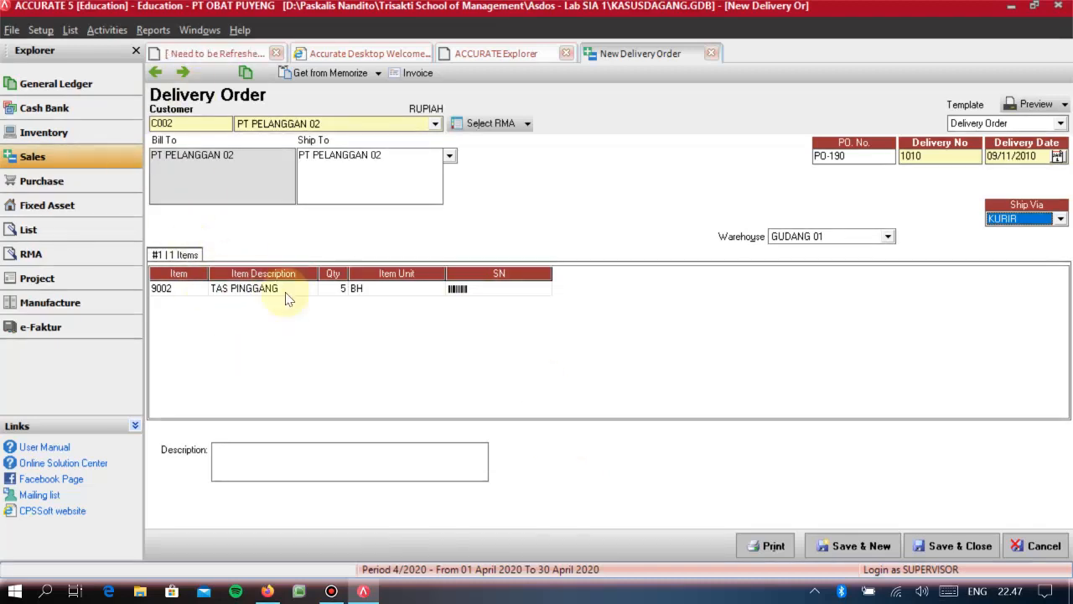
click(951, 553)
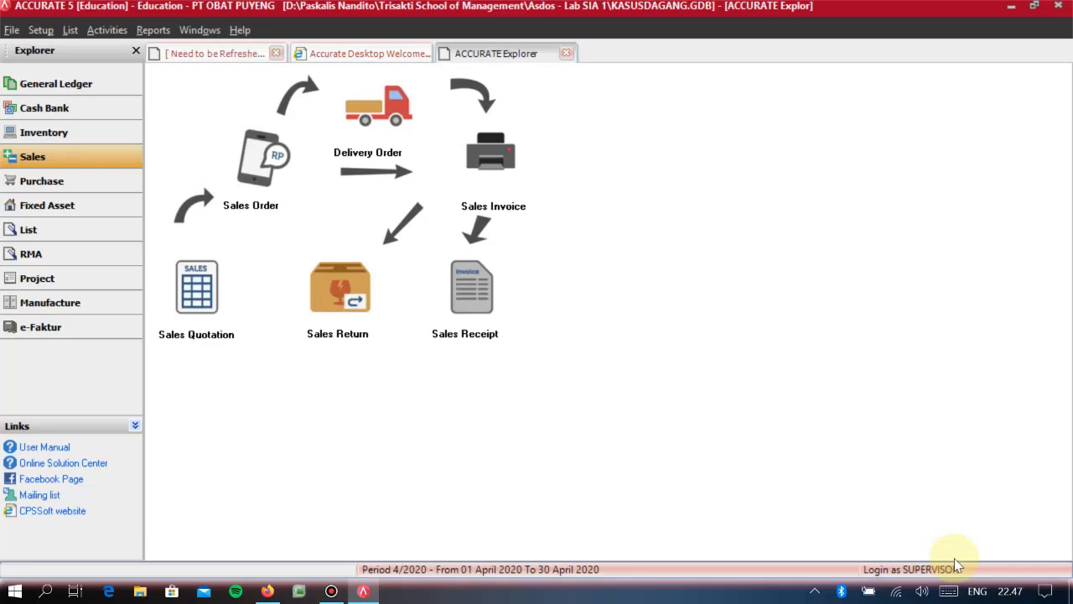
- Start a new sales invoice for customer PT PELANGGAN 02
click(84, 163)
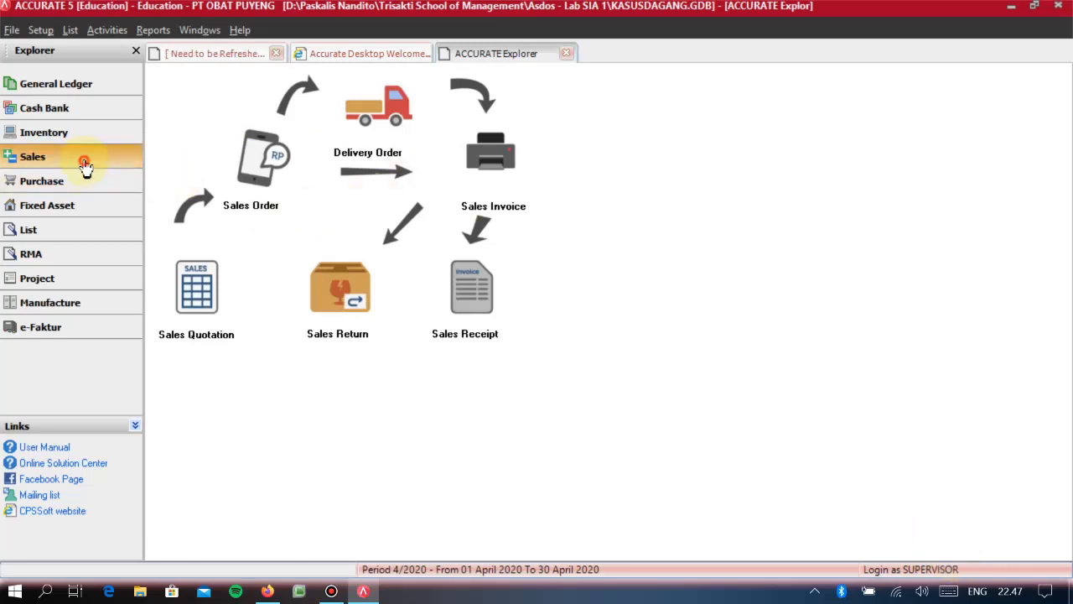
click(514, 175)
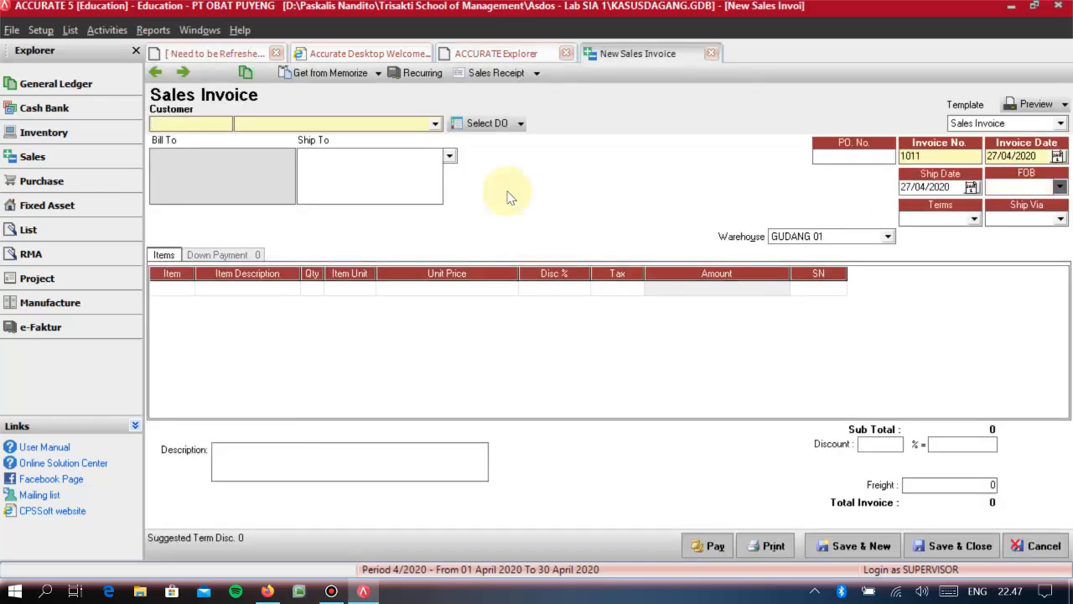
click(402, 126)
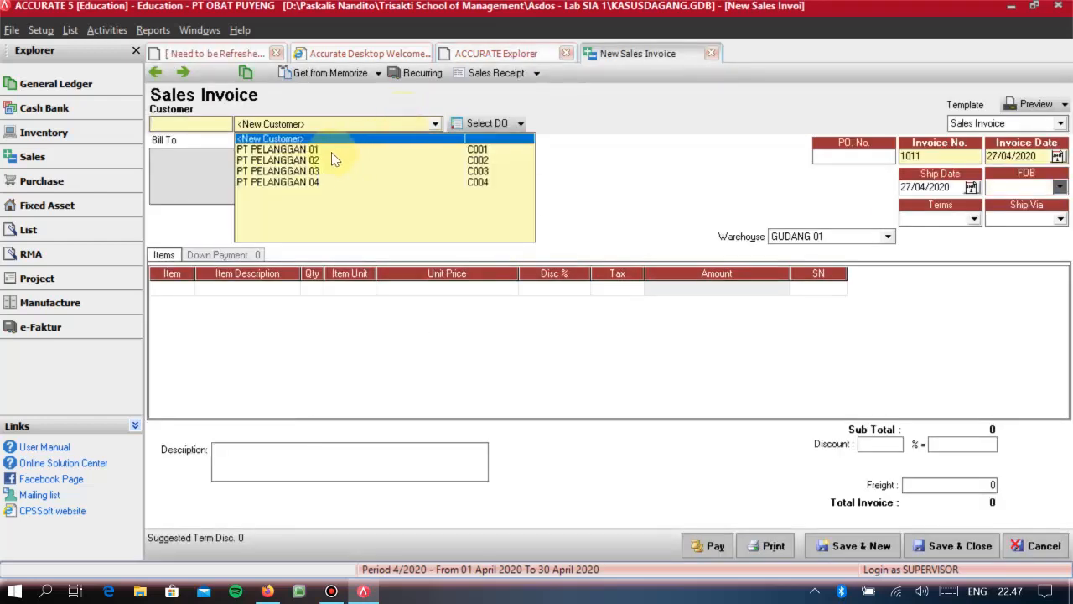
click(327, 160)
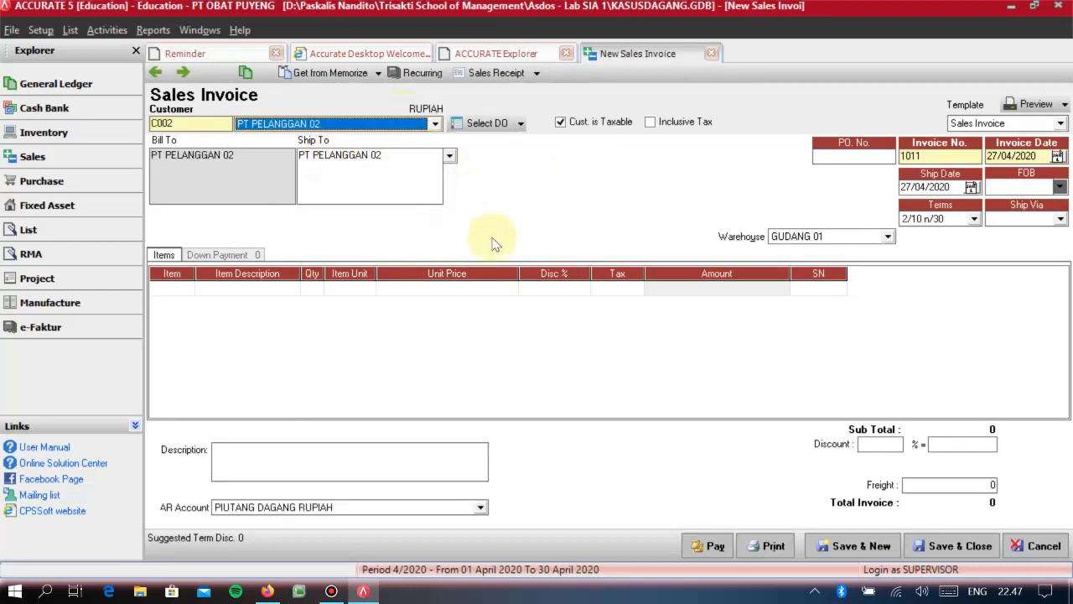
- Set the sales invoice's invoice date and ship date to 14/10/2010
drag(944, 157, 728, 142)
click(1031, 156)
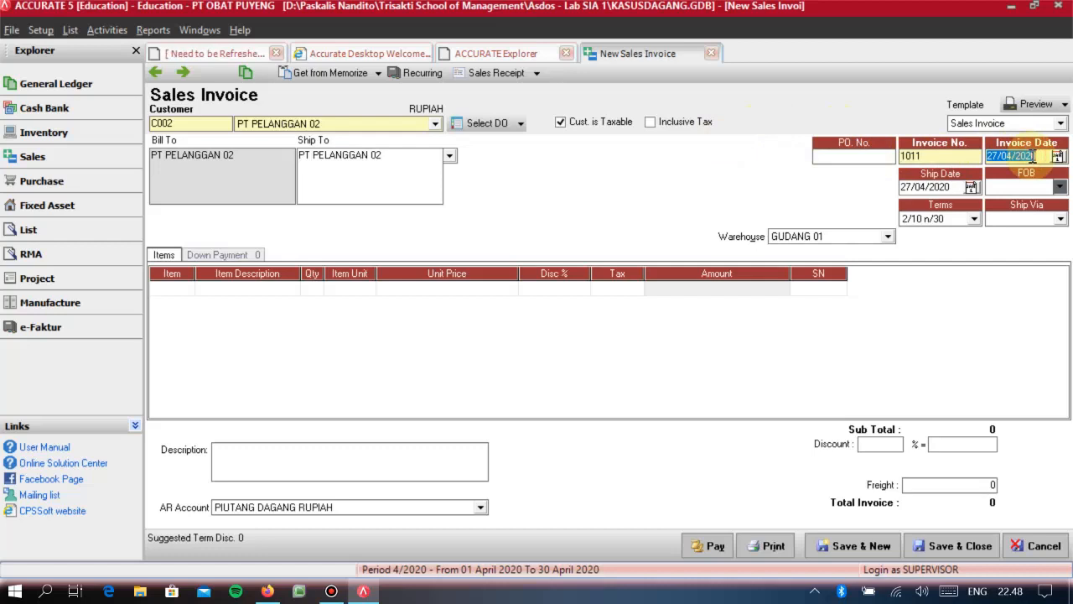
text(14/10/2019)
key(Tab)
text(14/10/)
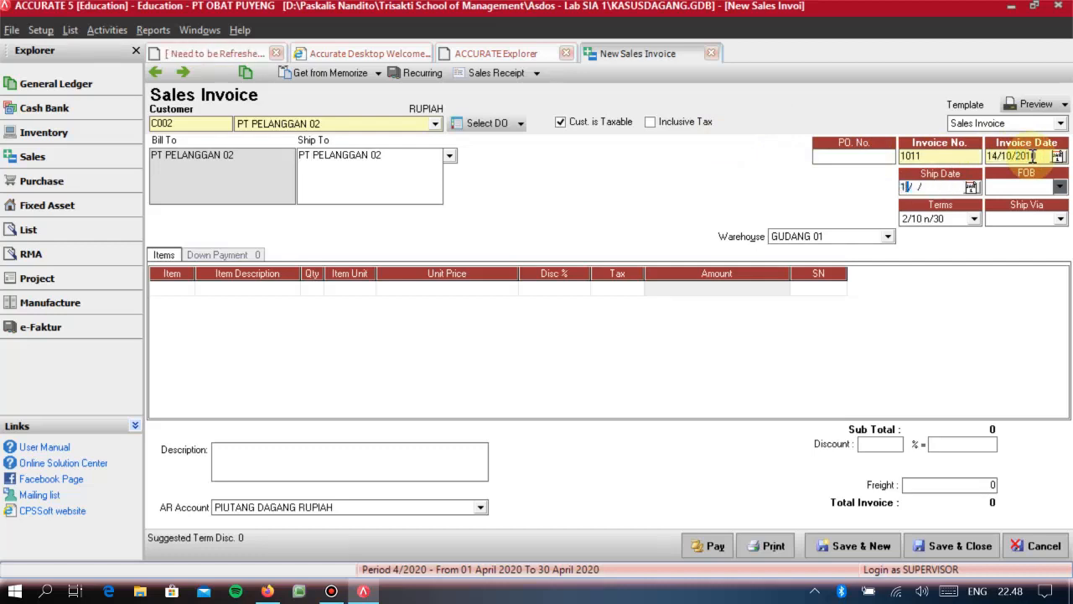
text(2010)
key(Tab)
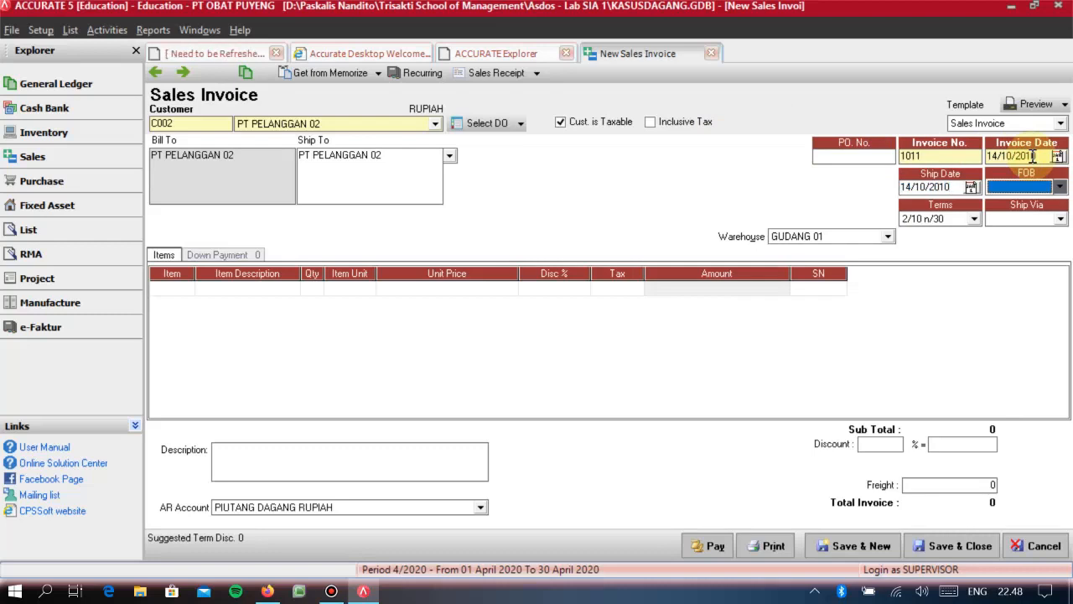
- Set the invoice's FOB to Shipping Point, its terms to C.O.D and its shipping method to KURIR
key(Down)
key(Tab)
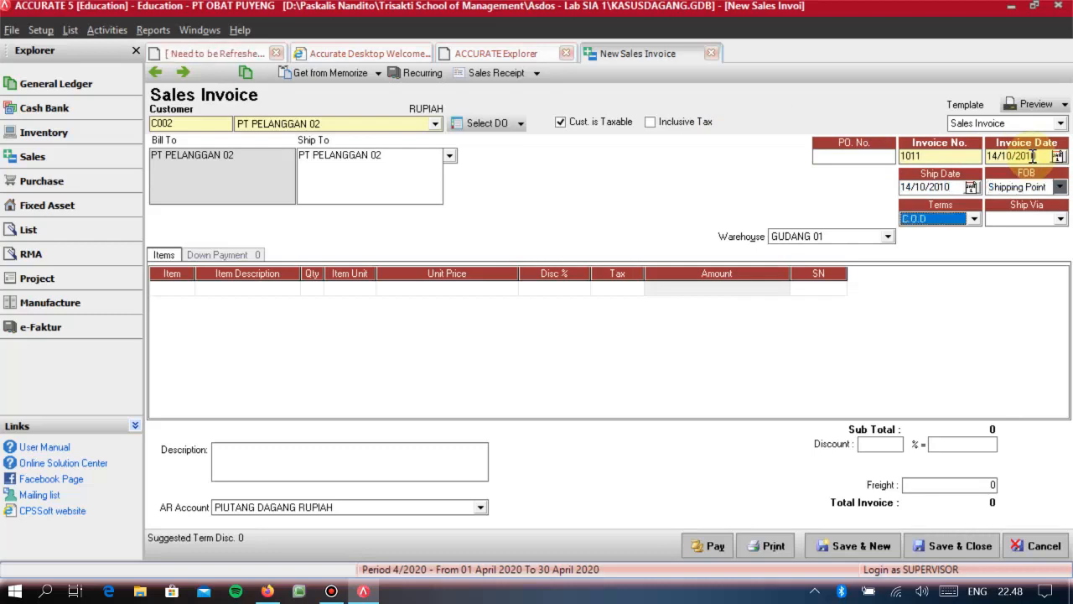
key(Tab)
key(Tab)
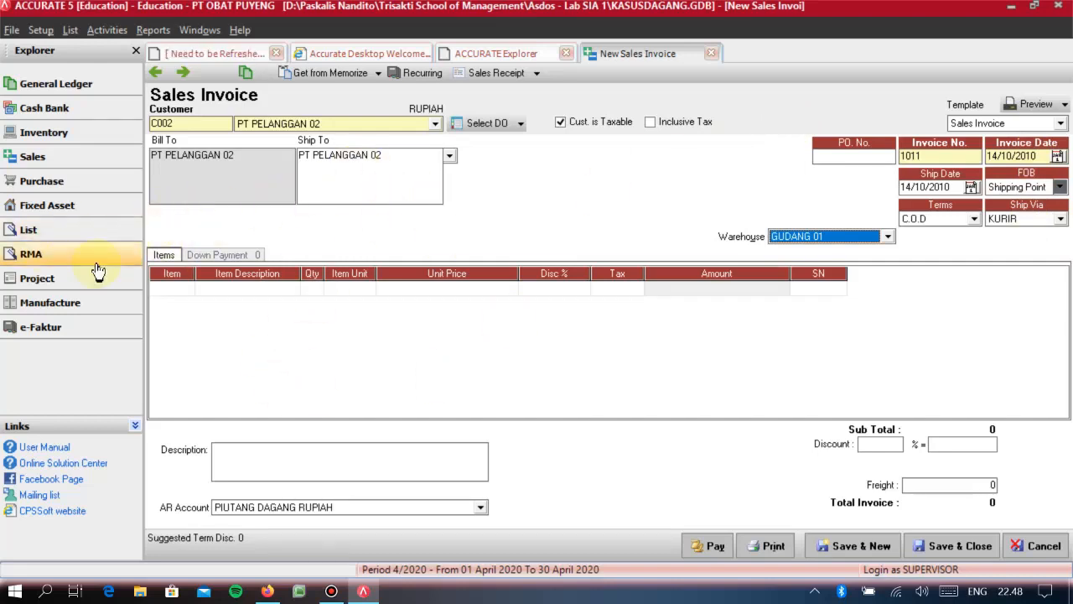
- Add item 9001 TAS PUNGGUNG to the sales invoice with a quantity of 10 BH
click(176, 290)
click(186, 288)
text(TAS)
key(Return)
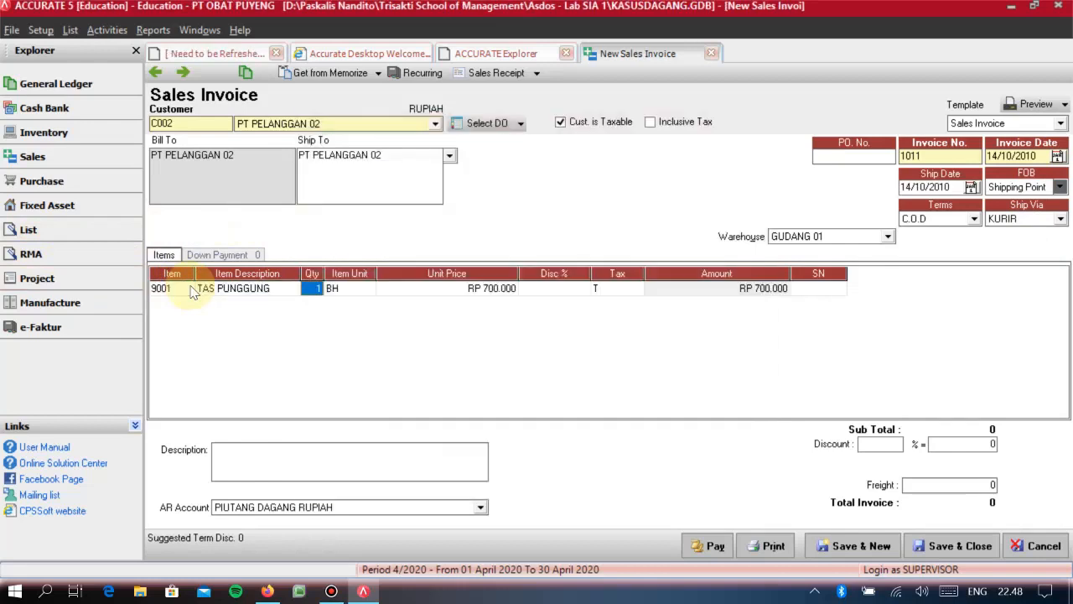
key(Tab)
key(Tab)
key(Tab)
key(Tab)
key(Tab)
key(Tab)
key(Tab)
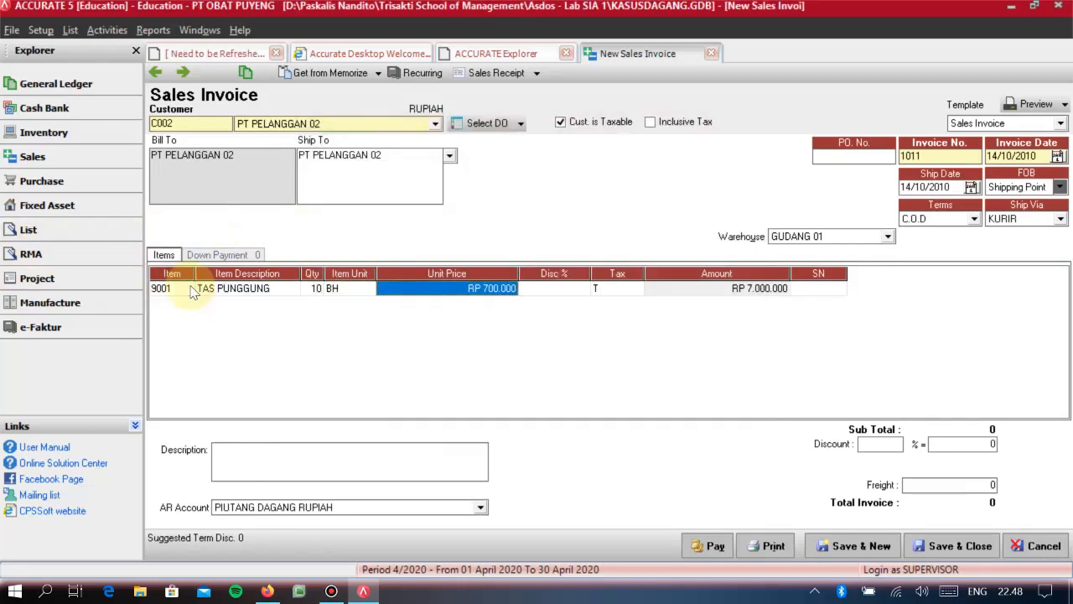
click(192, 290)
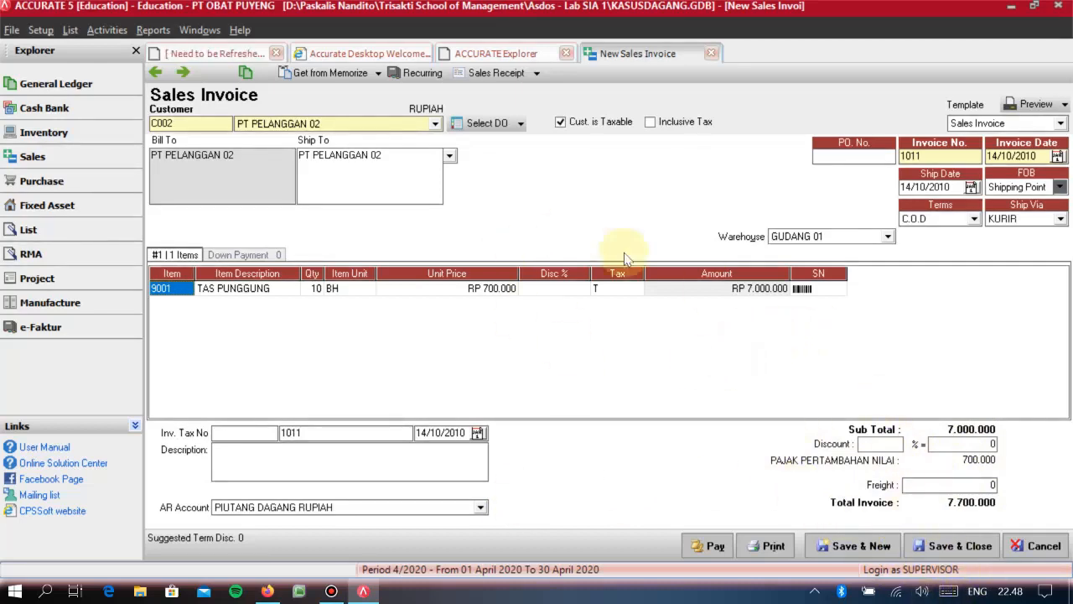
- Create the invoice's sales receipt with payment and cheque dates of 14/10/2010, and save and close both the receipt and the invoice
click(492, 73)
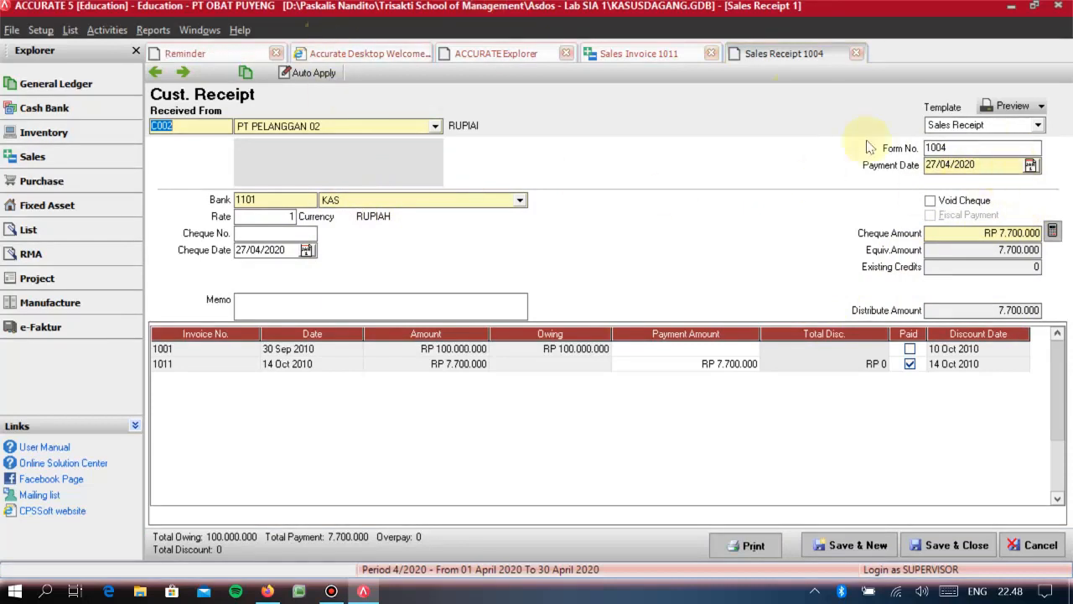
click(976, 164)
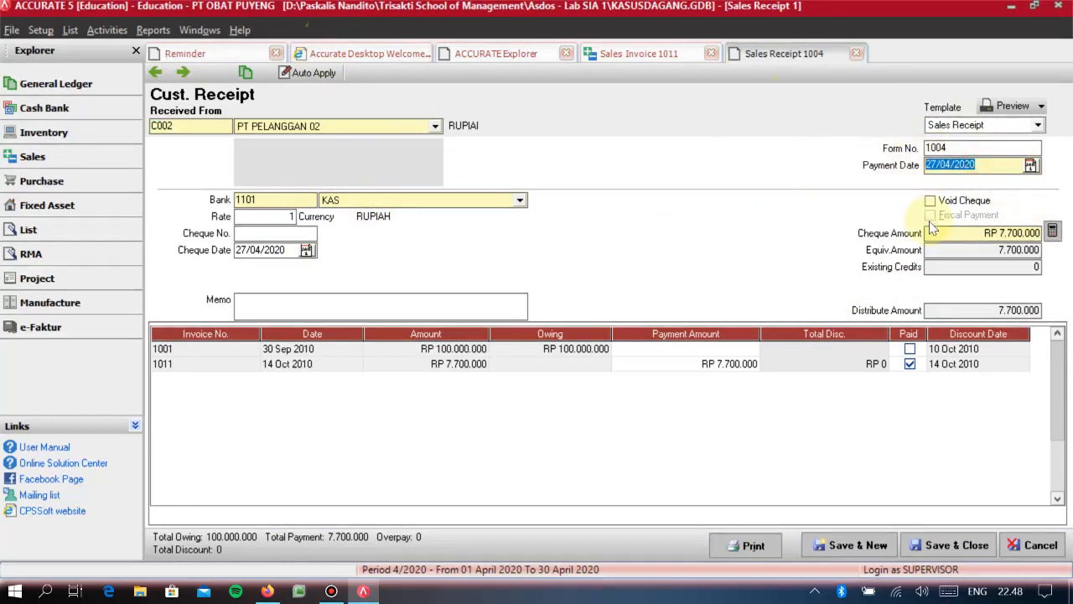
text(14/10/2010)
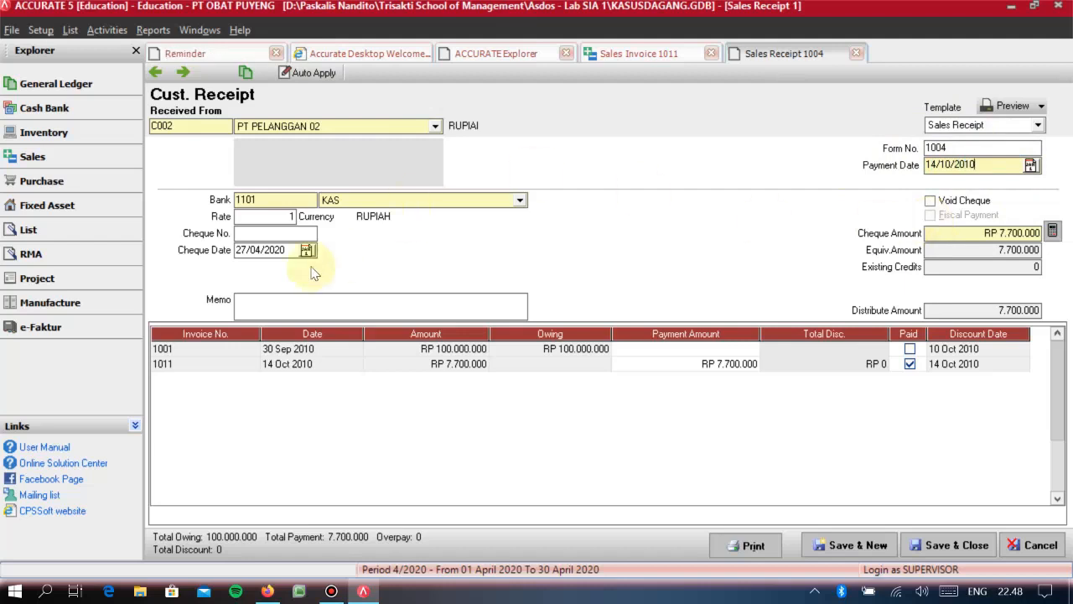
drag(288, 250, 100, 233)
text(14/10/201)
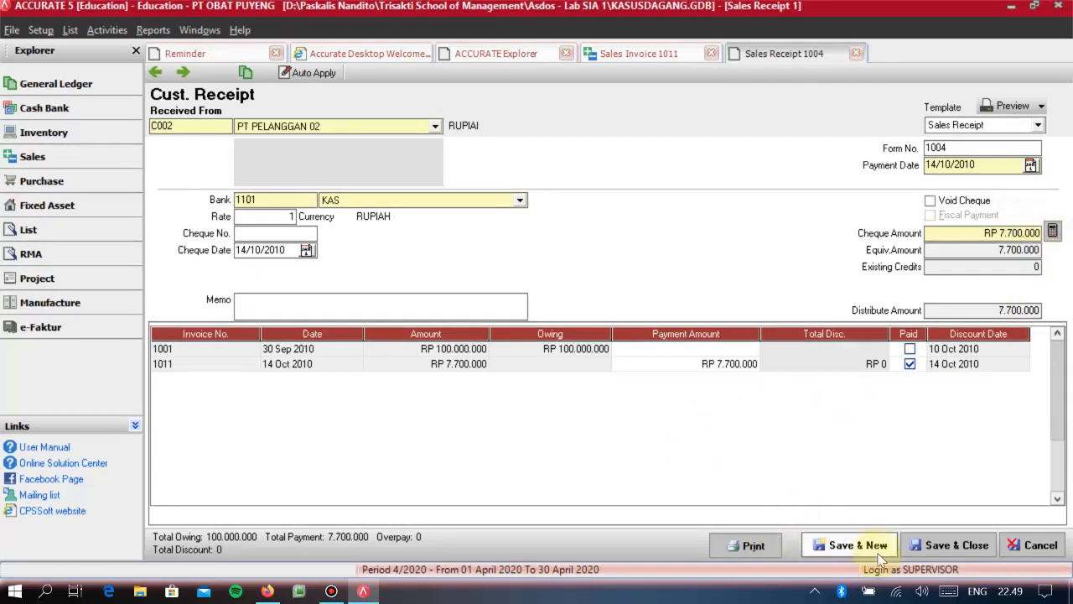
click(939, 545)
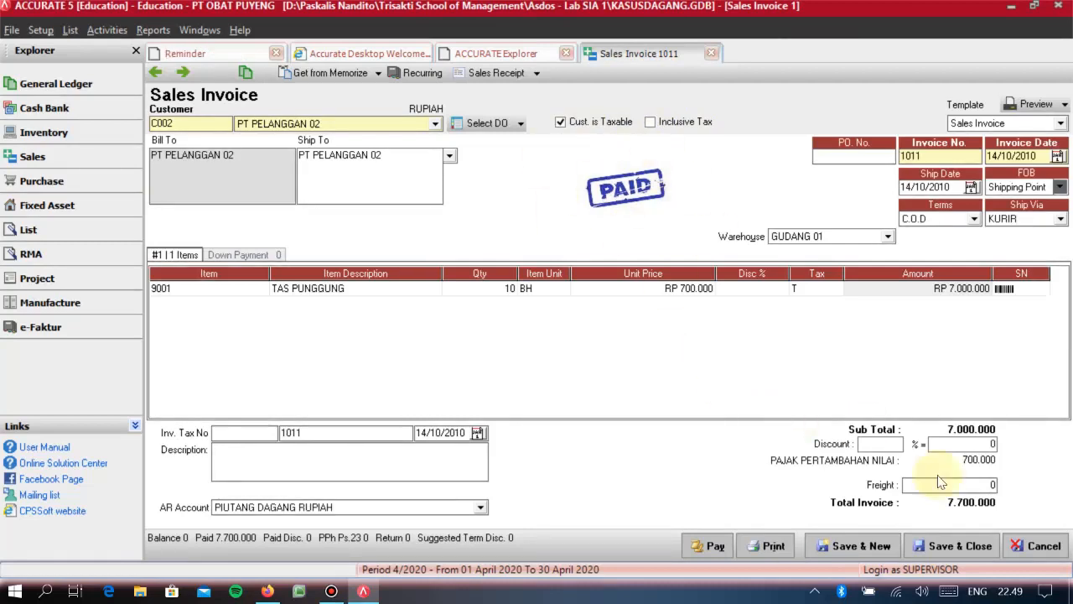
click(973, 546)
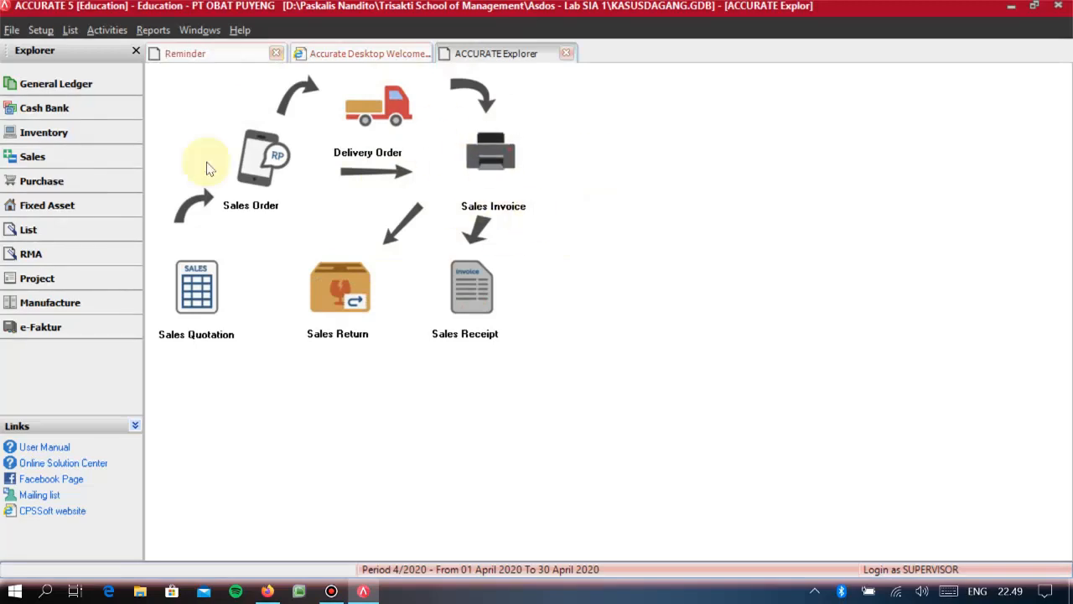
- Start a new RMA numbered 1002, dated 02/11/2010, with an estimated fixed date of 09/11/2010
click(57, 256)
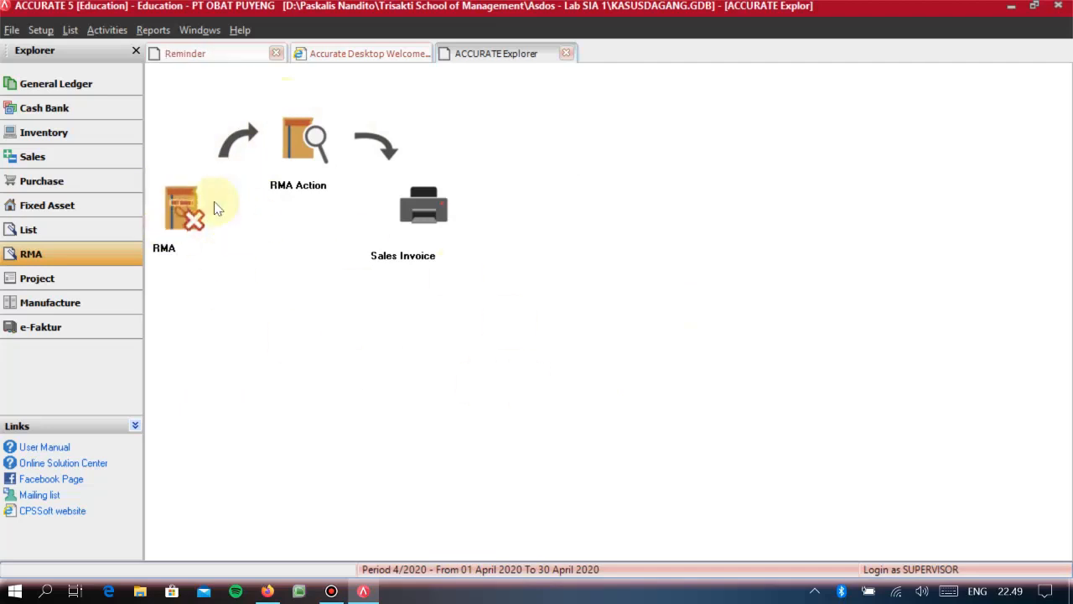
click(183, 233)
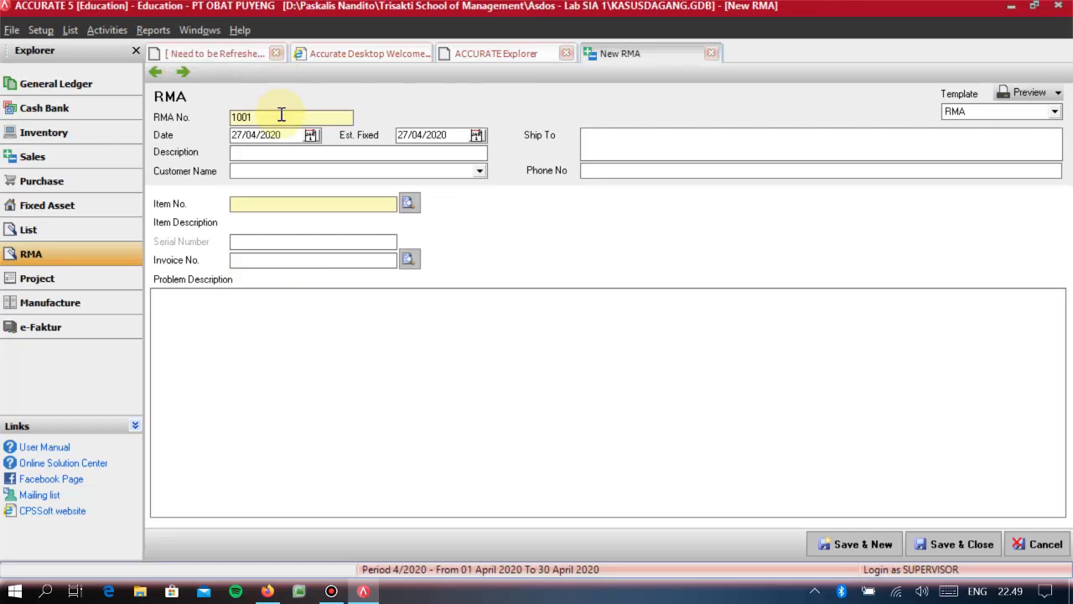
drag(282, 114, 230, 117)
text(1002)
key(Tab)
text(02/11/)
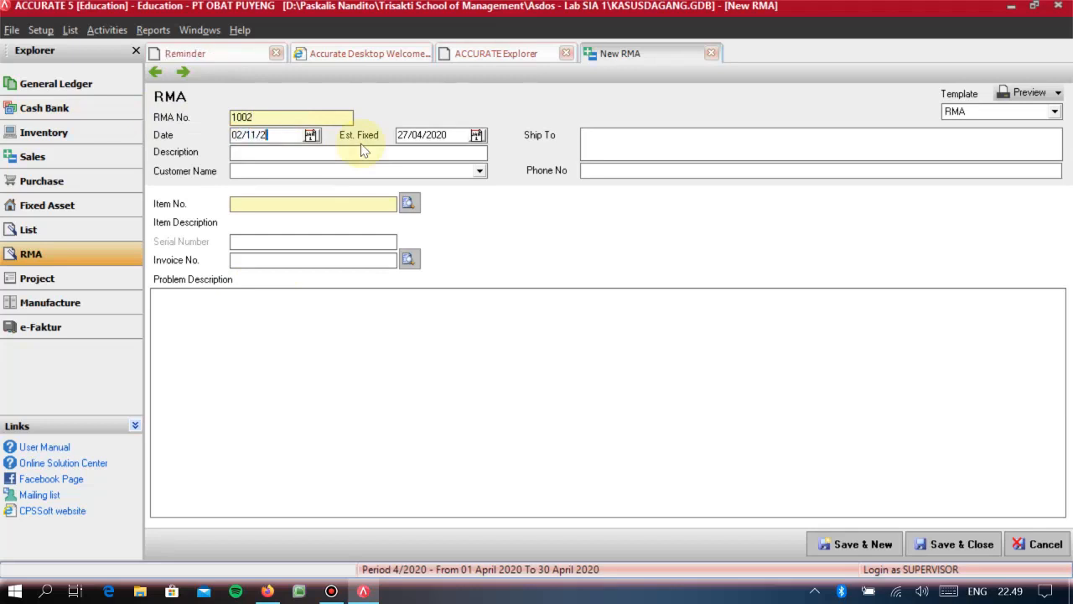
key(Tab)
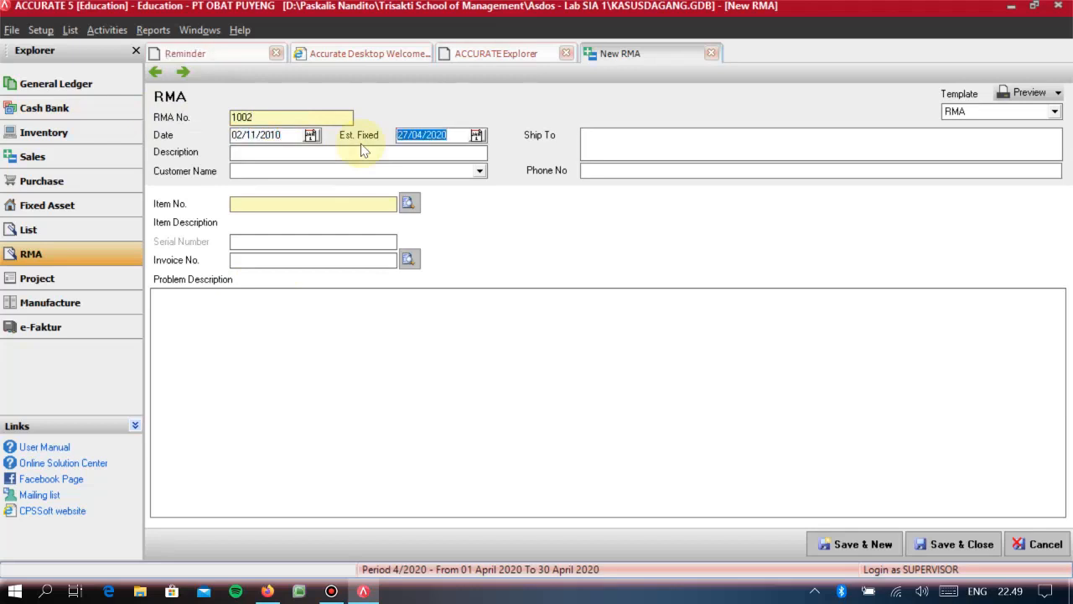
text(09/11/2010)
key(Tab)
- Give the RMA the description PENGEMBALIAN TAS PUNGGUNG and set its customer to PT PELANGGAN 02
text(PENGEMBALIAN TAS )
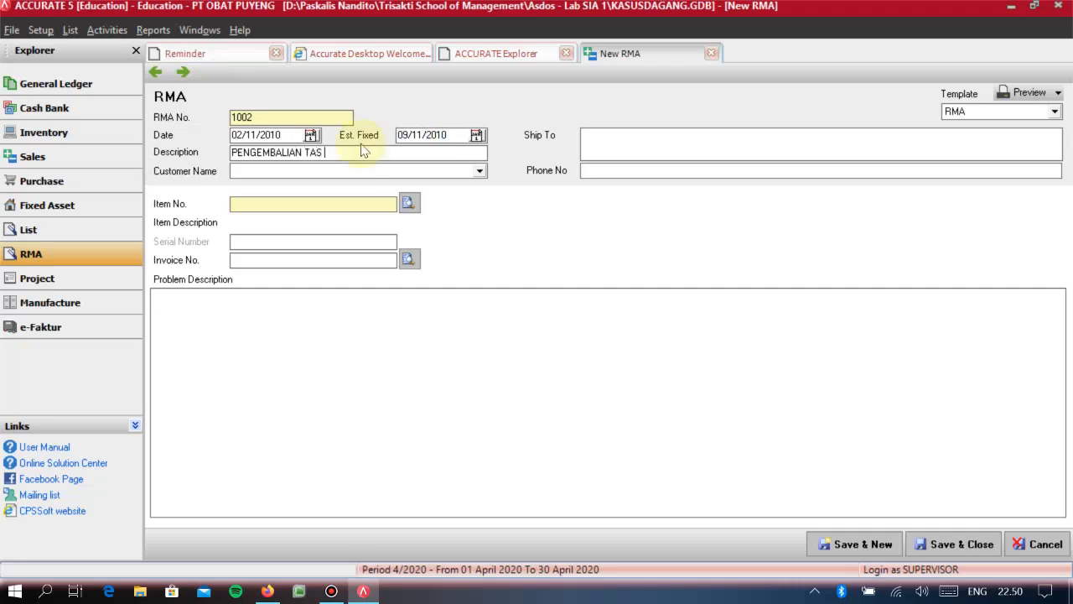
text(PUNGGUNG)
key(Tab)
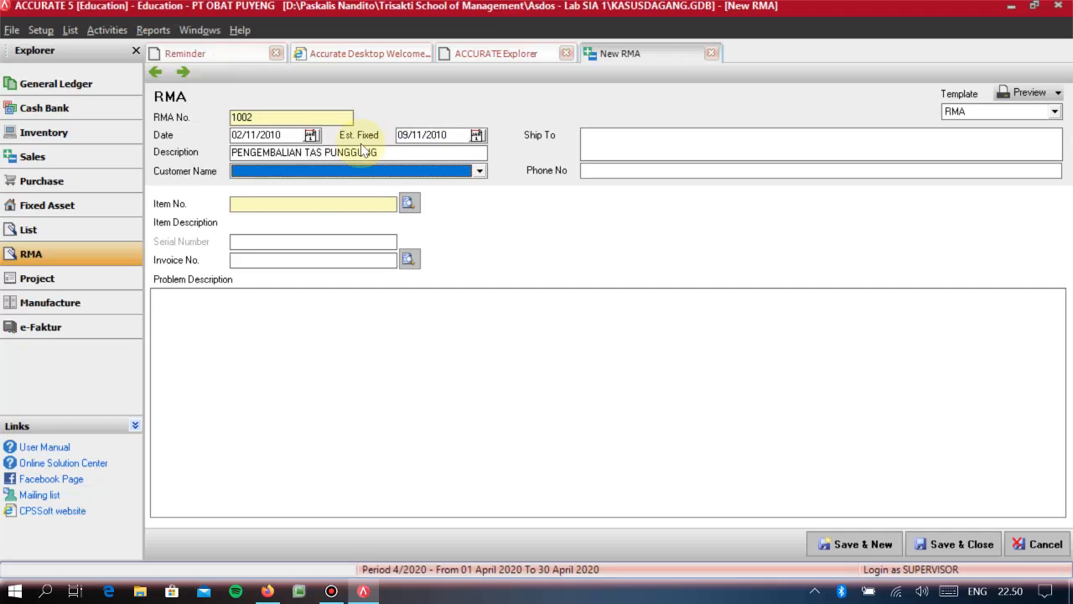
key(Down)
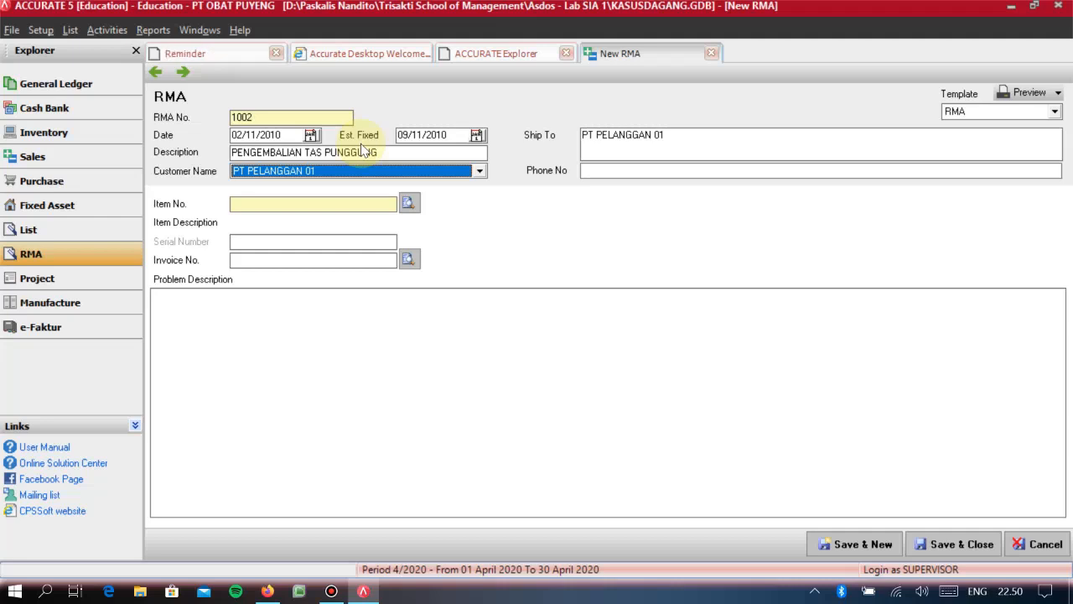
click(321, 172)
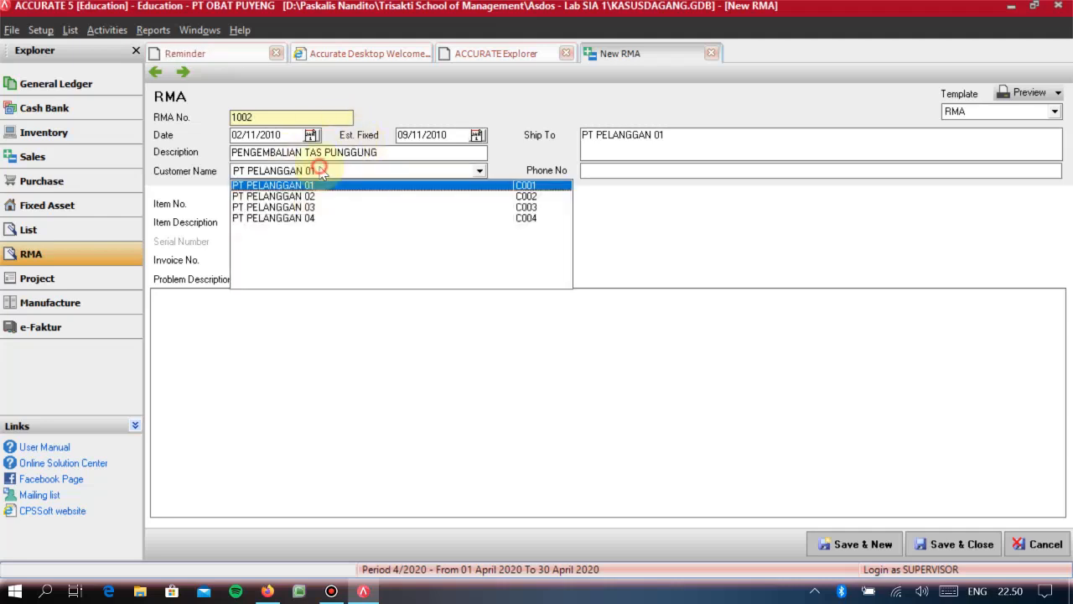
click(292, 197)
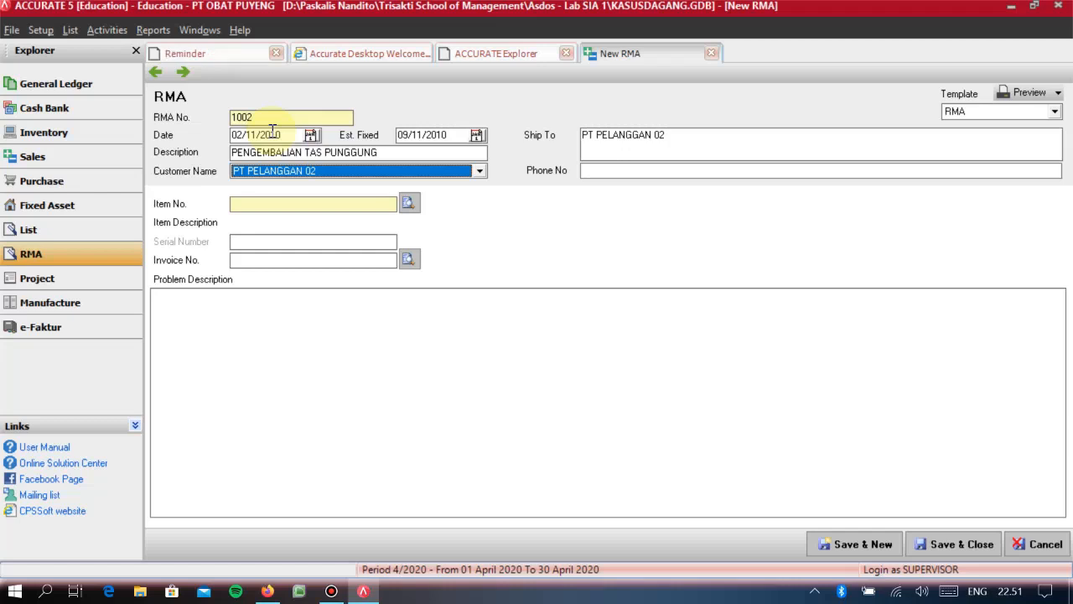
- Set the RMA's item to 9001 TAS PUNGGUNG and link it to invoice 1011 of 14/10/2010
click(408, 203)
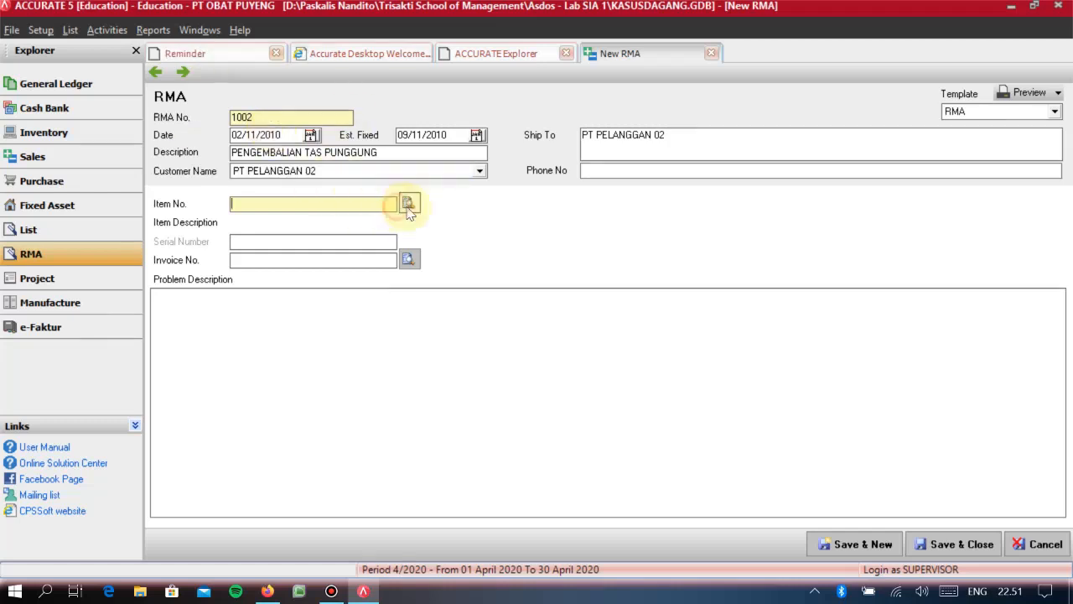
double_click(445, 189)
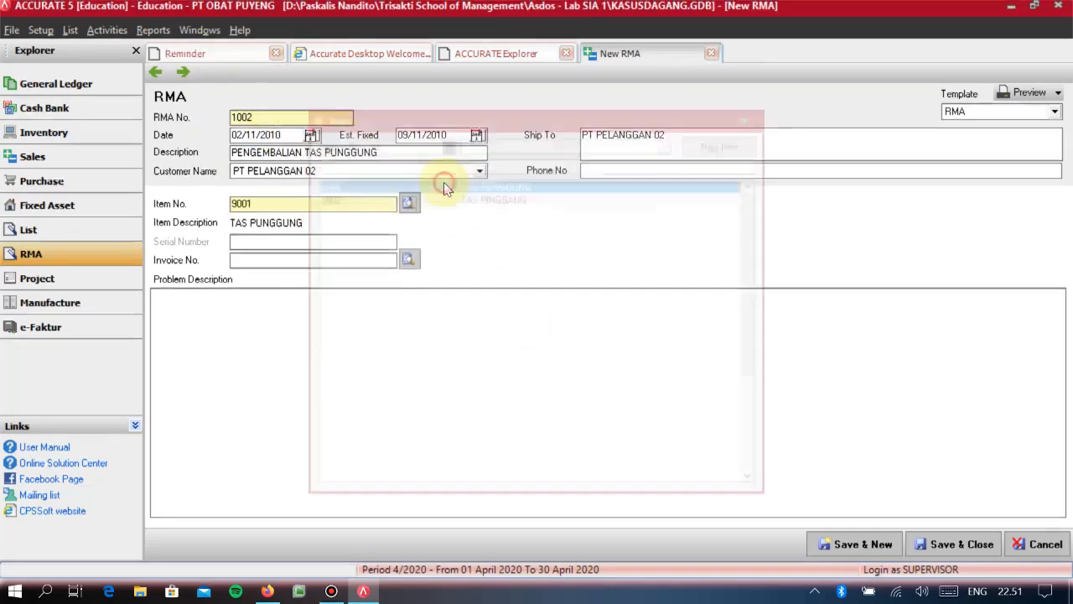
click(237, 260)
click(408, 259)
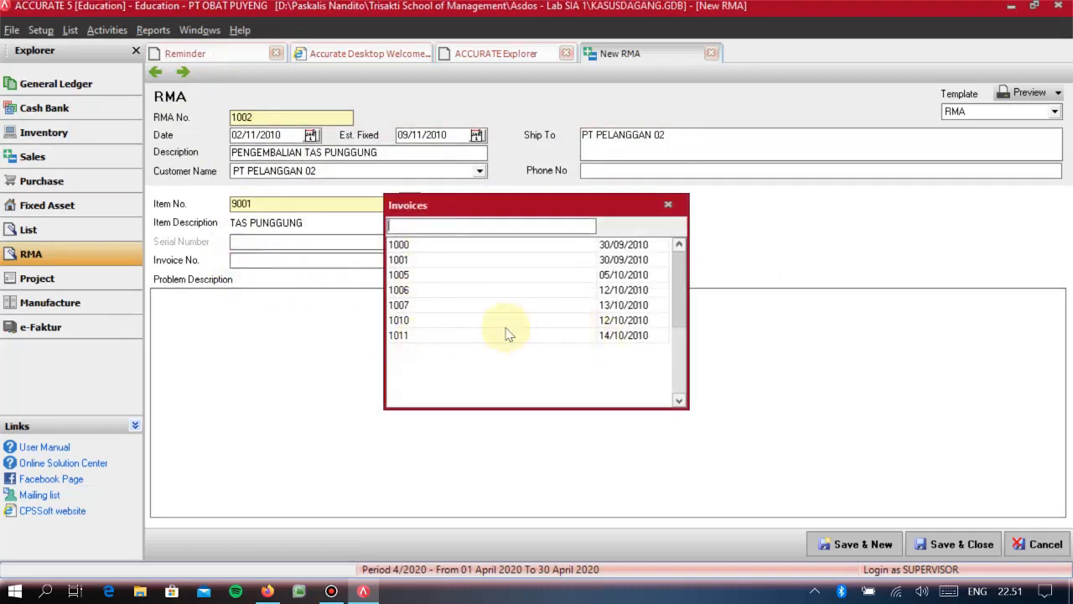
click(406, 338)
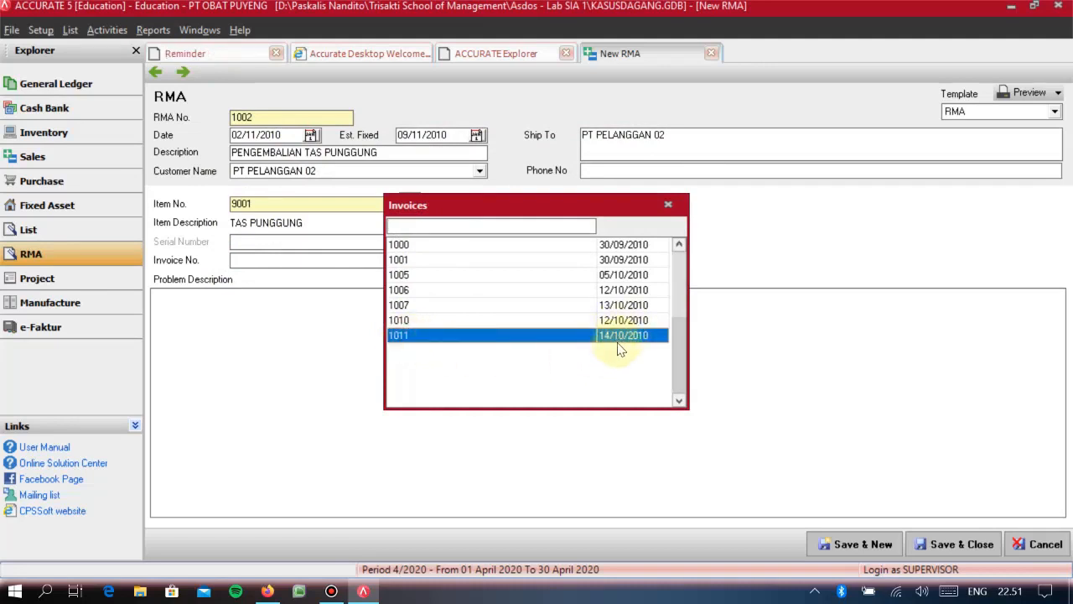
double_click(408, 339)
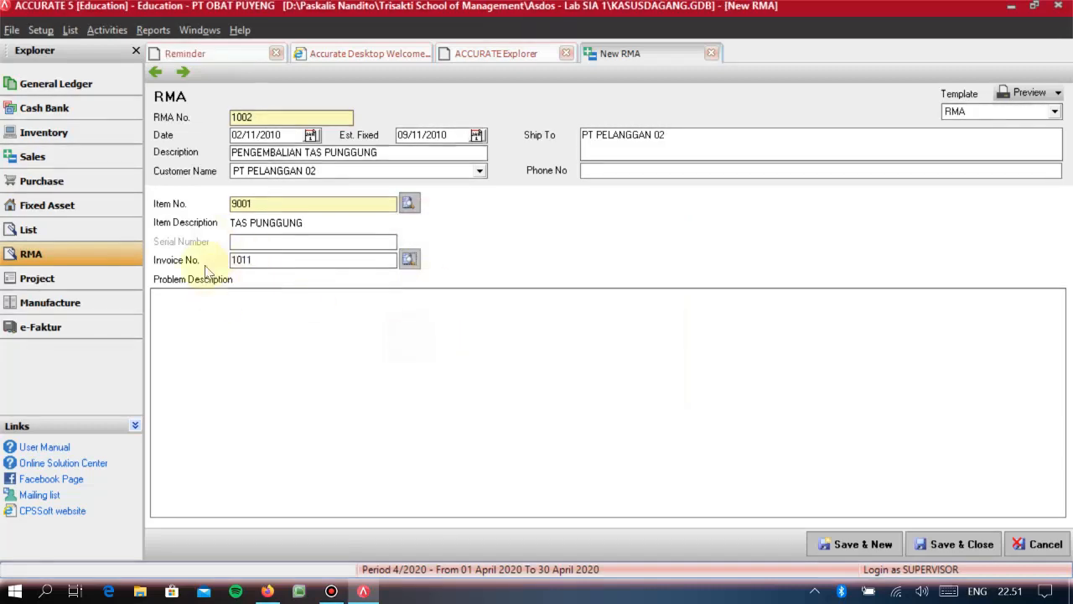
- Enter the problem description PENGEMBALIAN 2 UNIT TAS PUNGGUNG, and save and close the RMA
click(235, 326)
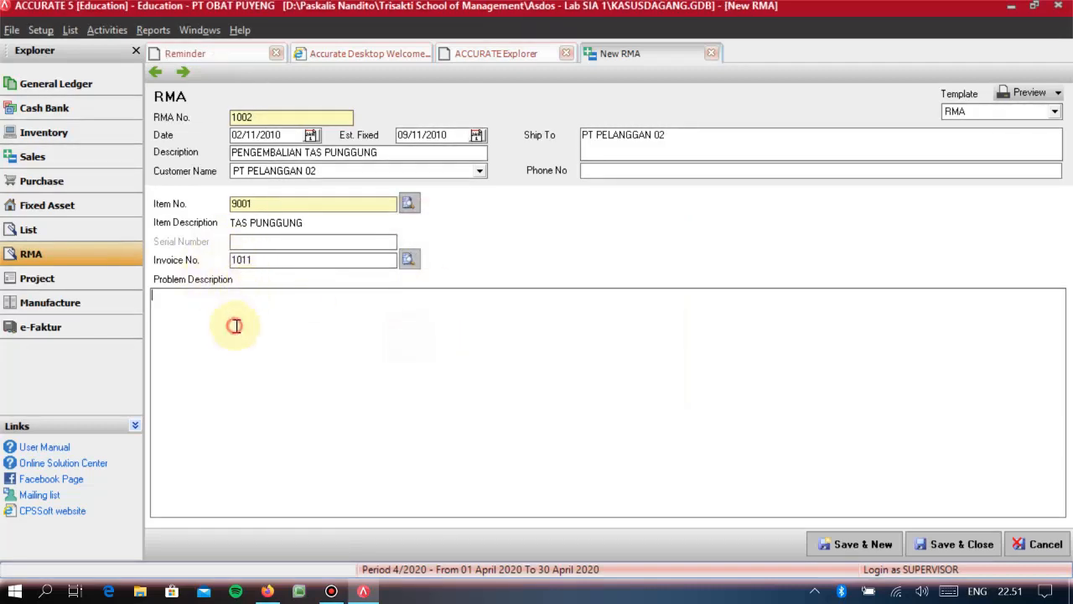
text(PEGN)
key(BackSpace)
key(BackSpace)
text(NGEMBALIAN 2 UNIT )
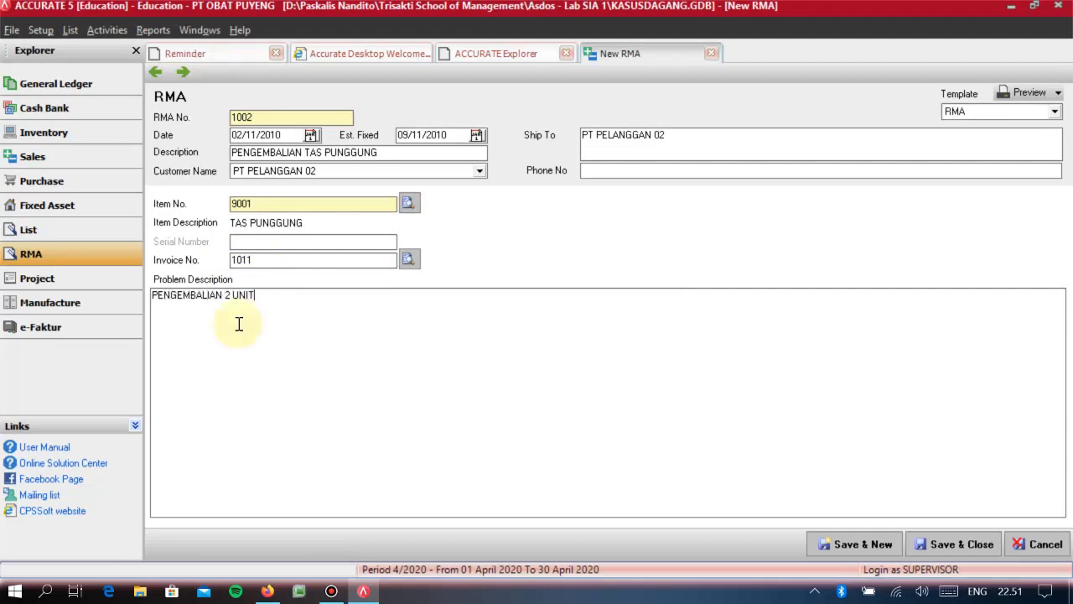
text(TAS )
text(PIUN)
key(BackSpace)
key(BackSpace)
text(UNGGUNG)
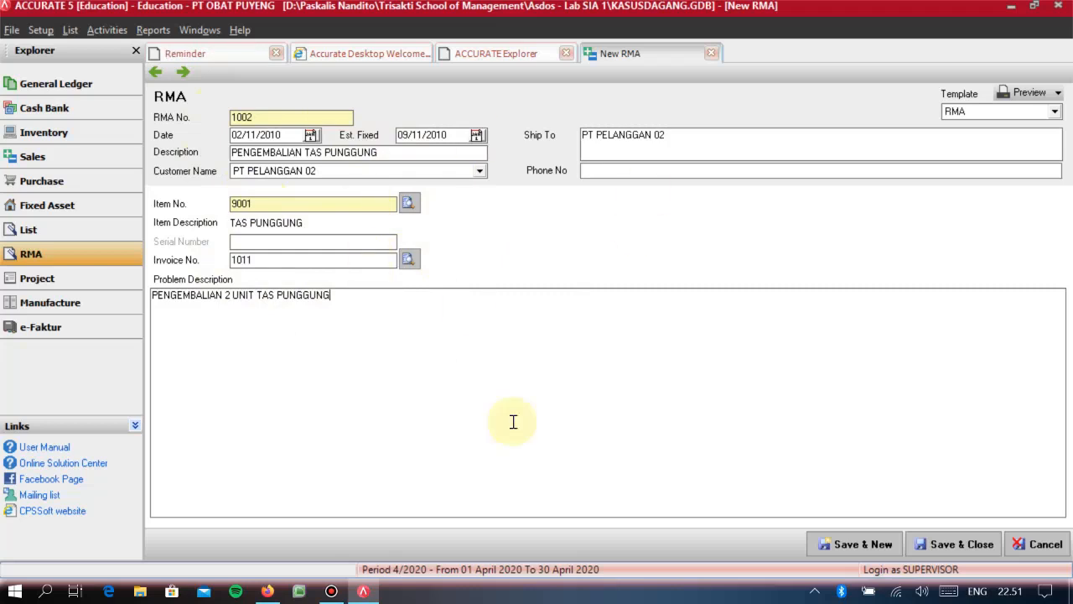
click(946, 545)
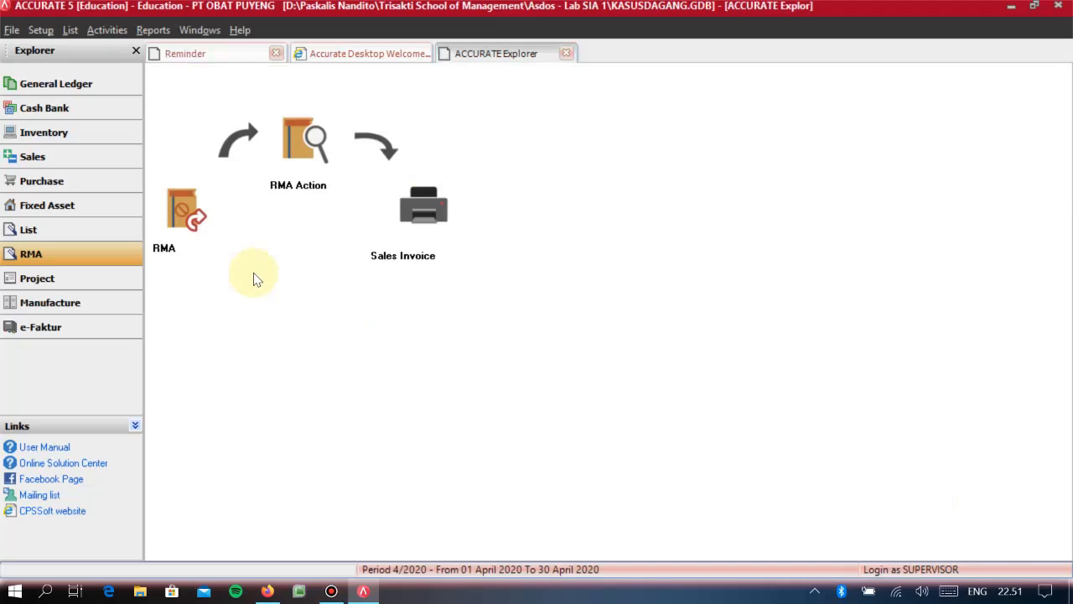
- Create an RMA action for RMA 1002 with an entry date of 10/11/2010 and the action Repaired
click(290, 139)
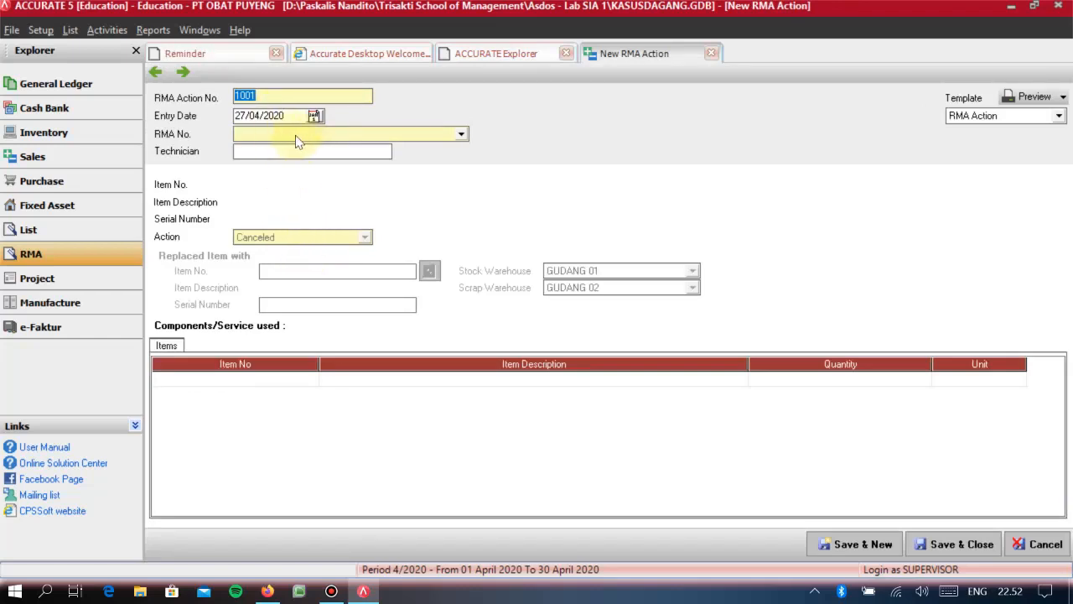
key(Tab)
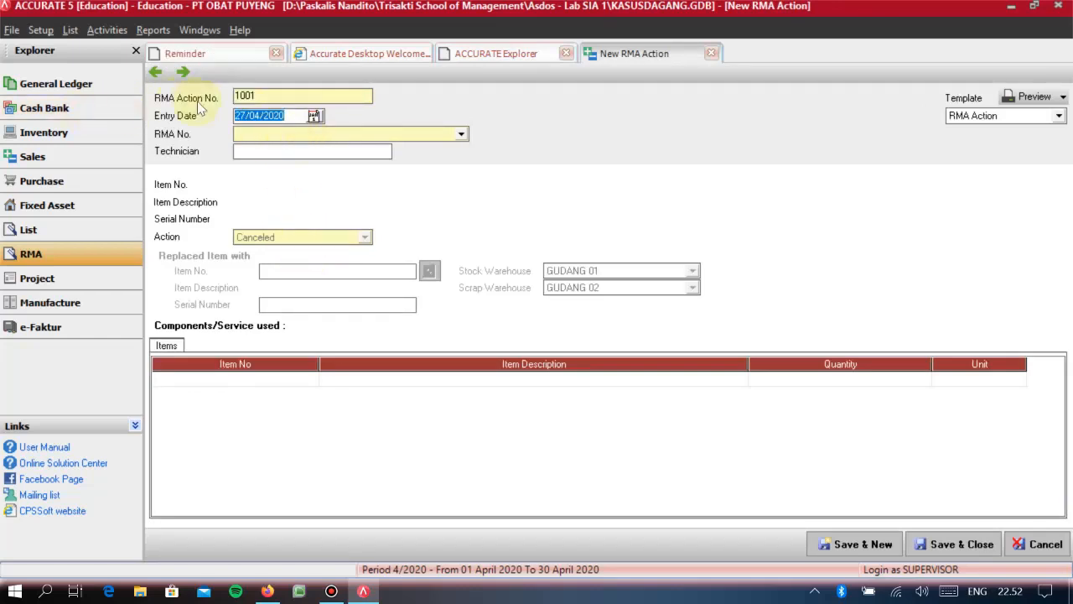
text(10/11/2010)
key(Tab)
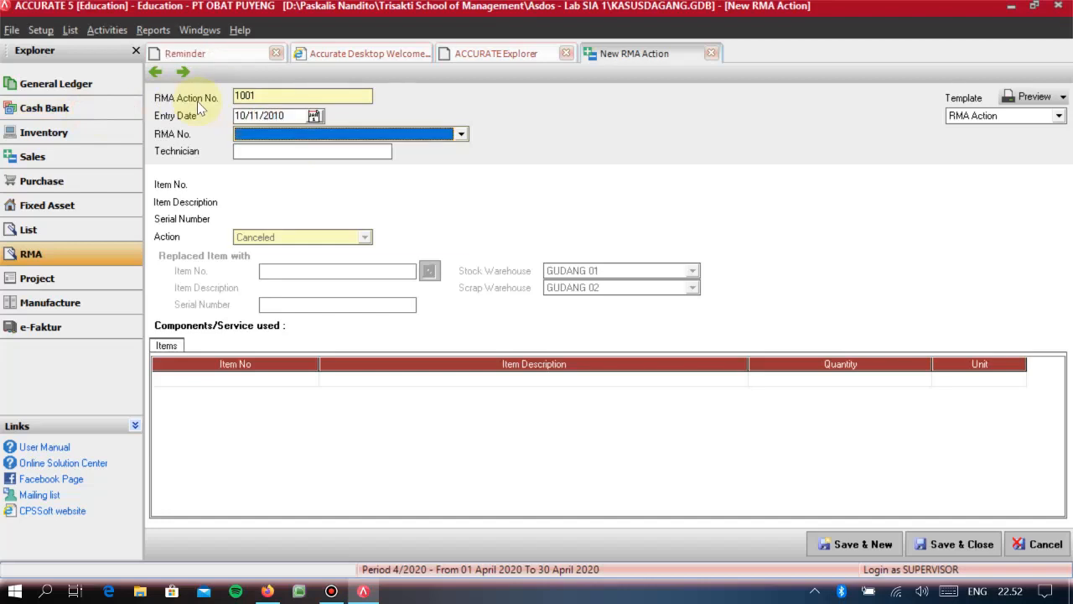
text(1002)
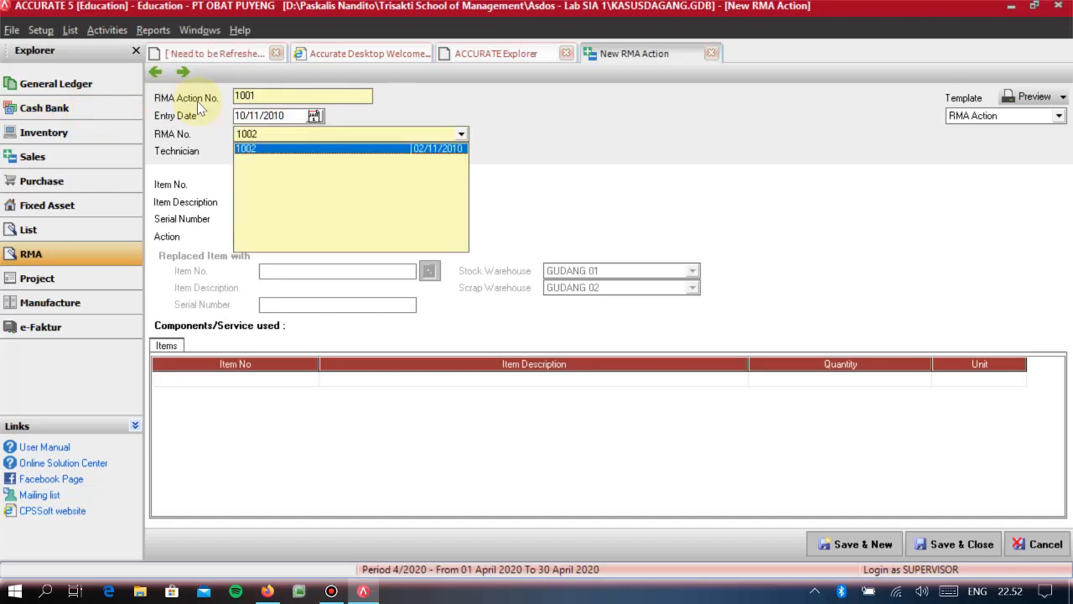
click(271, 149)
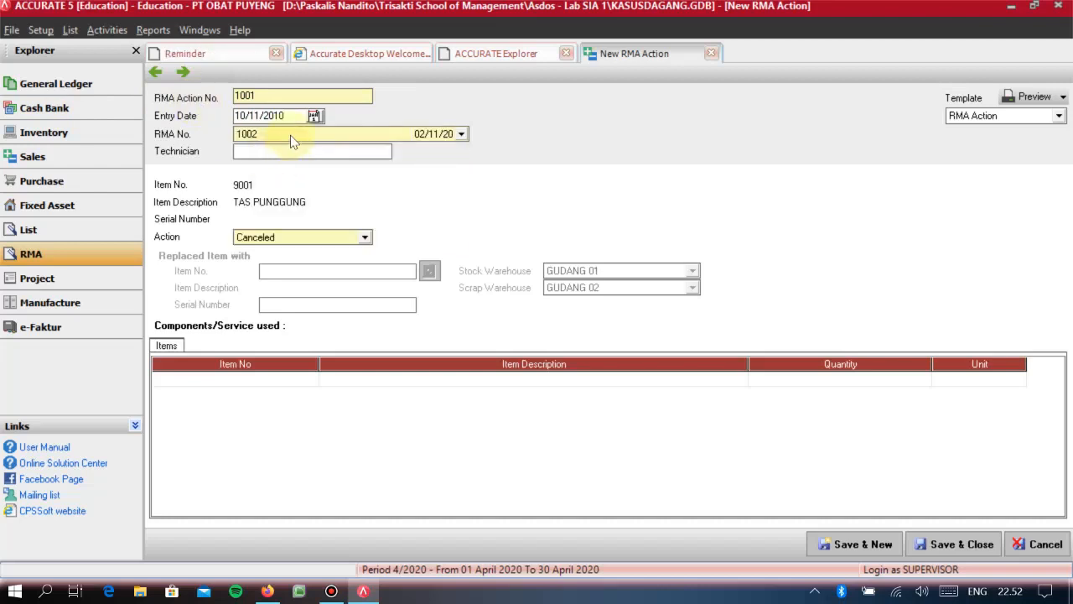
click(305, 149)
click(273, 238)
click(283, 261)
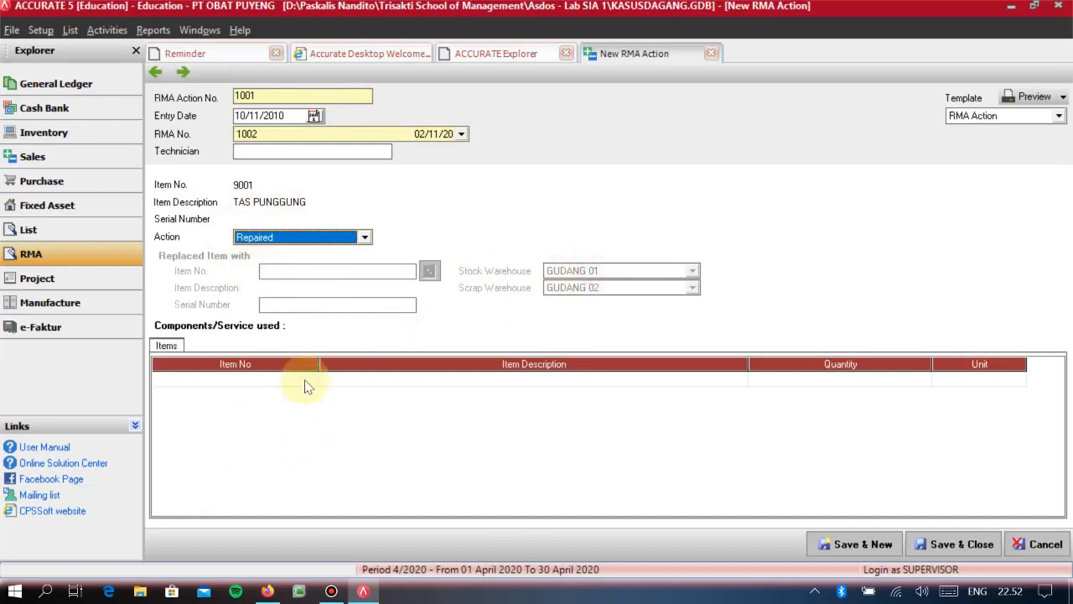
- Add service item 9003 JASA PERBAIKAN with a quantity of 2 to the RMA action, and save and close it
click(201, 382)
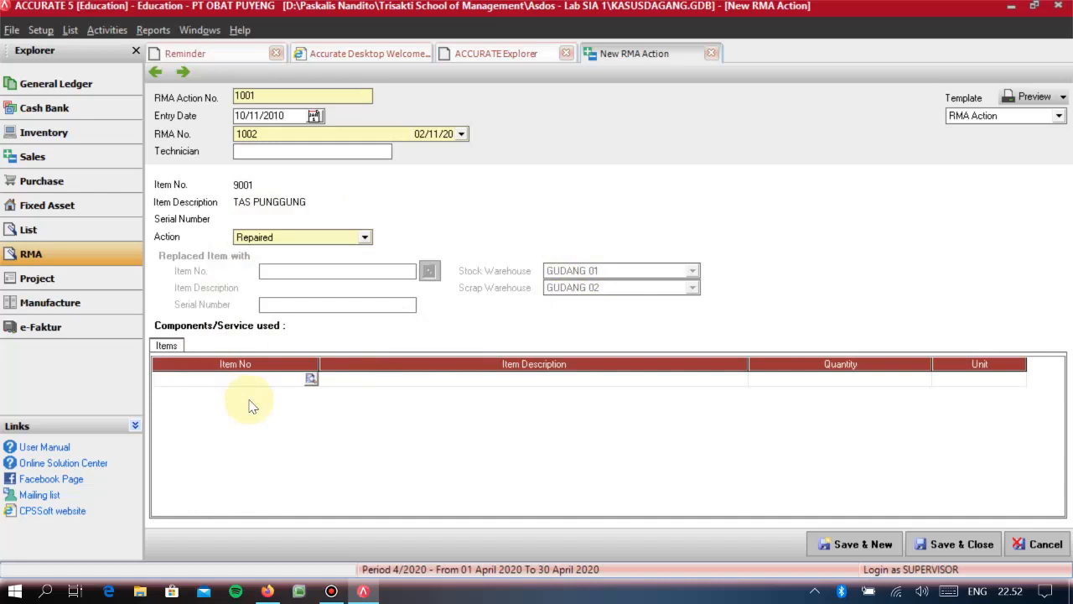
text(JASA)
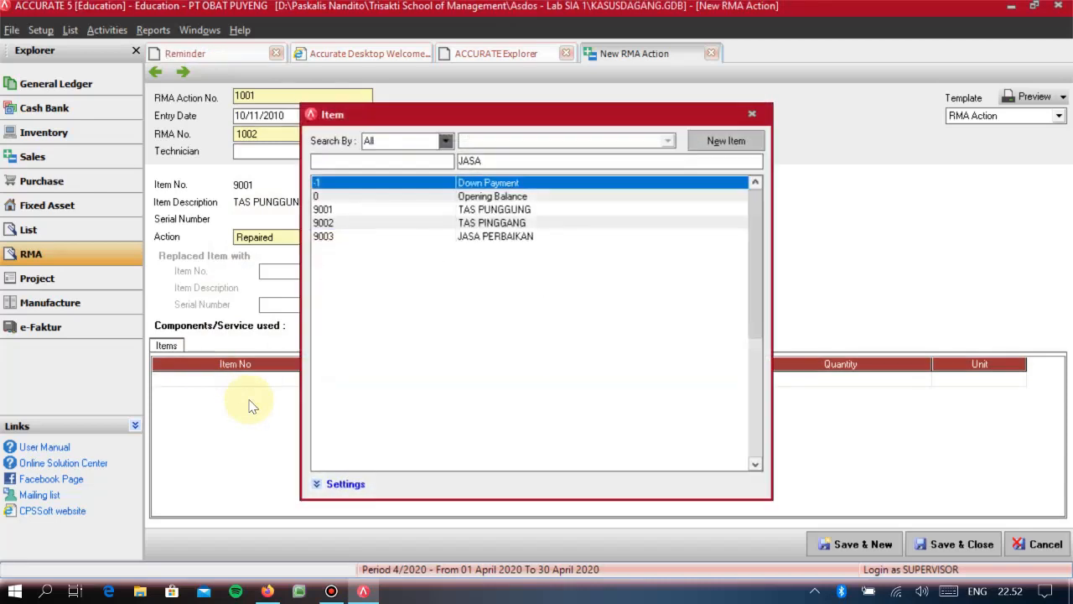
key(Return)
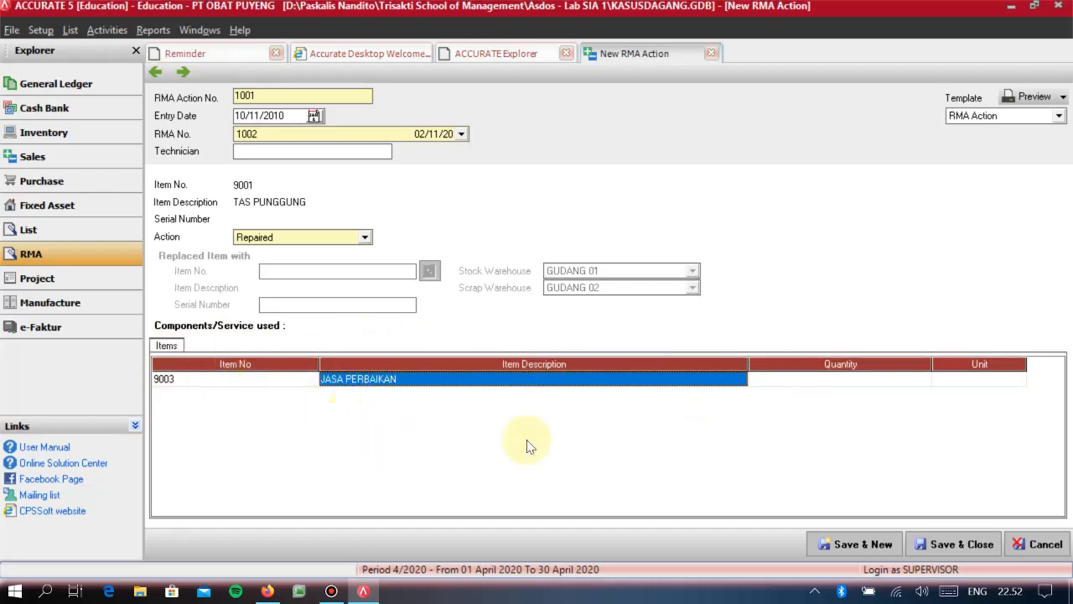
click(826, 381)
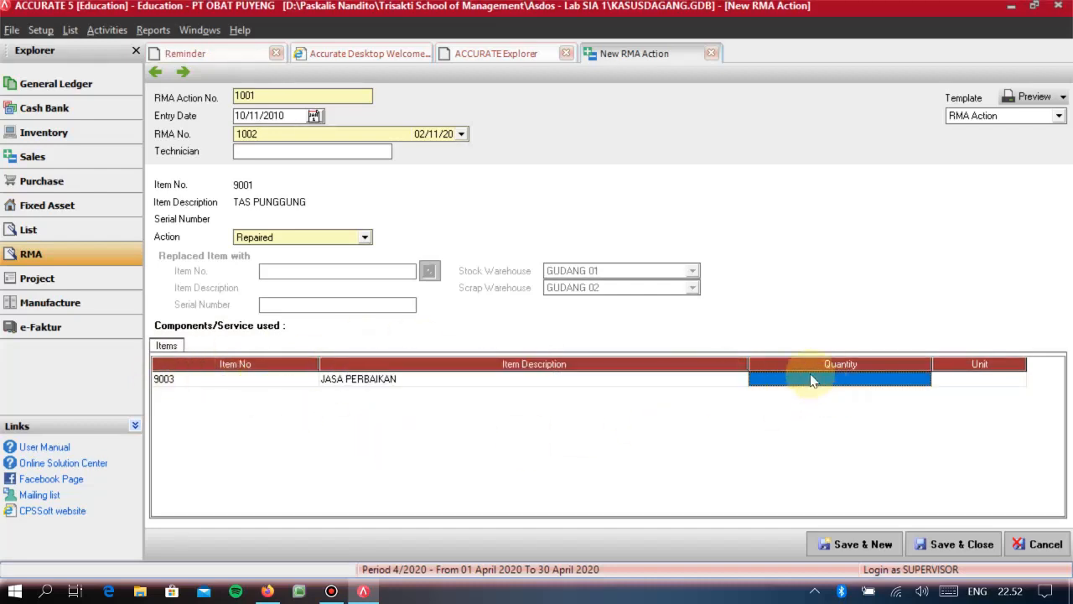
text(2)
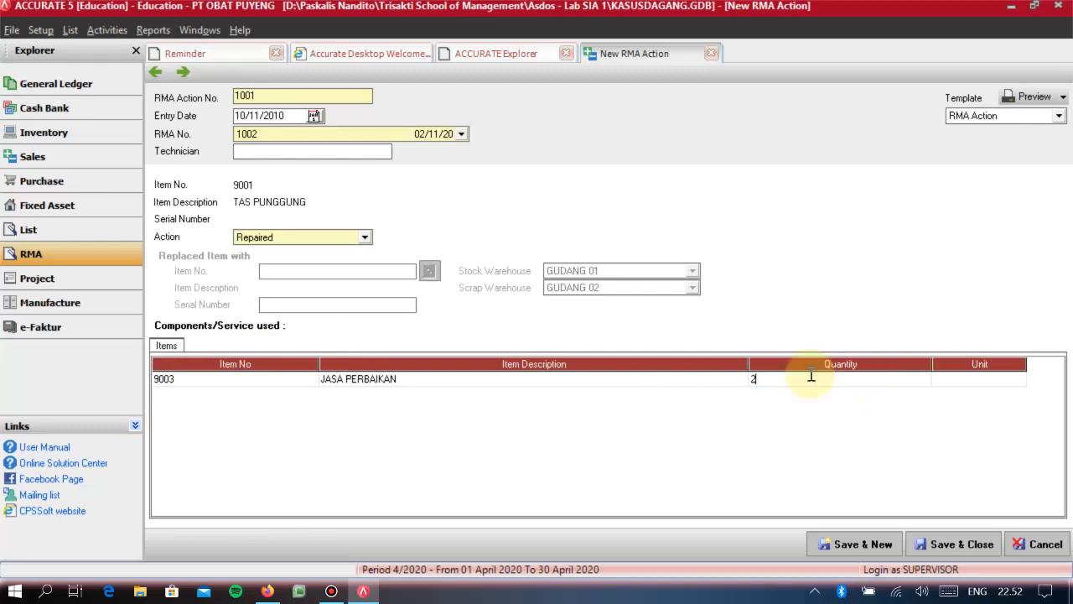
key(Return)
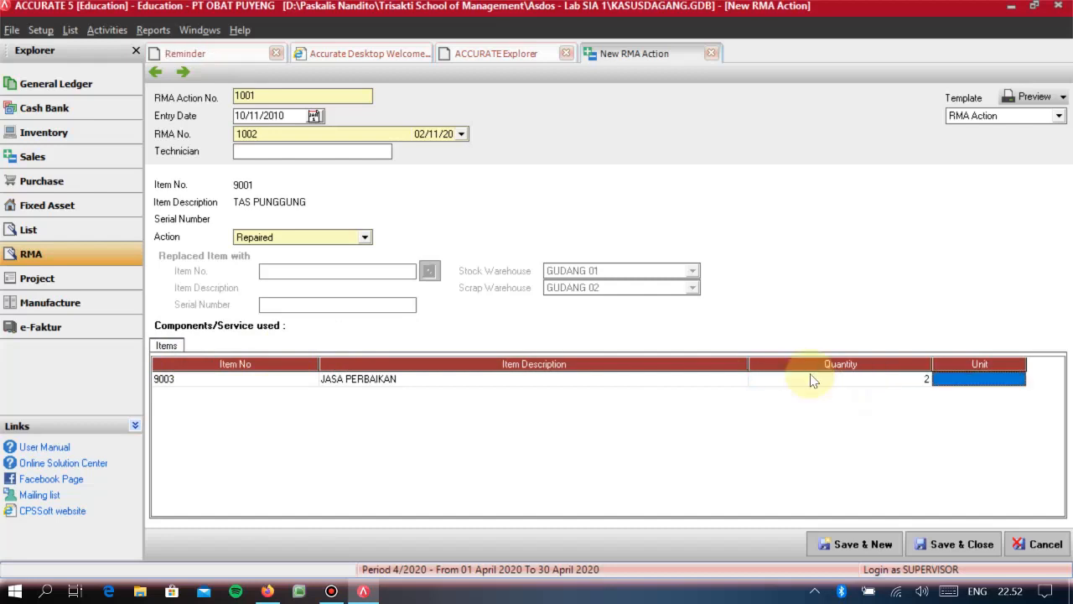
key(Return)
key(Up)
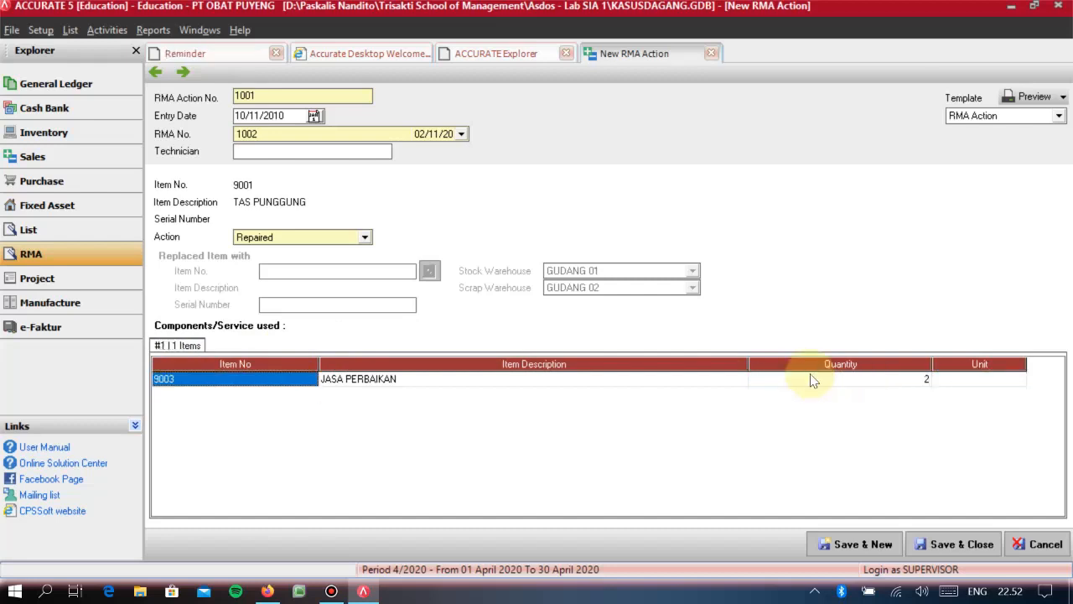
click(922, 540)
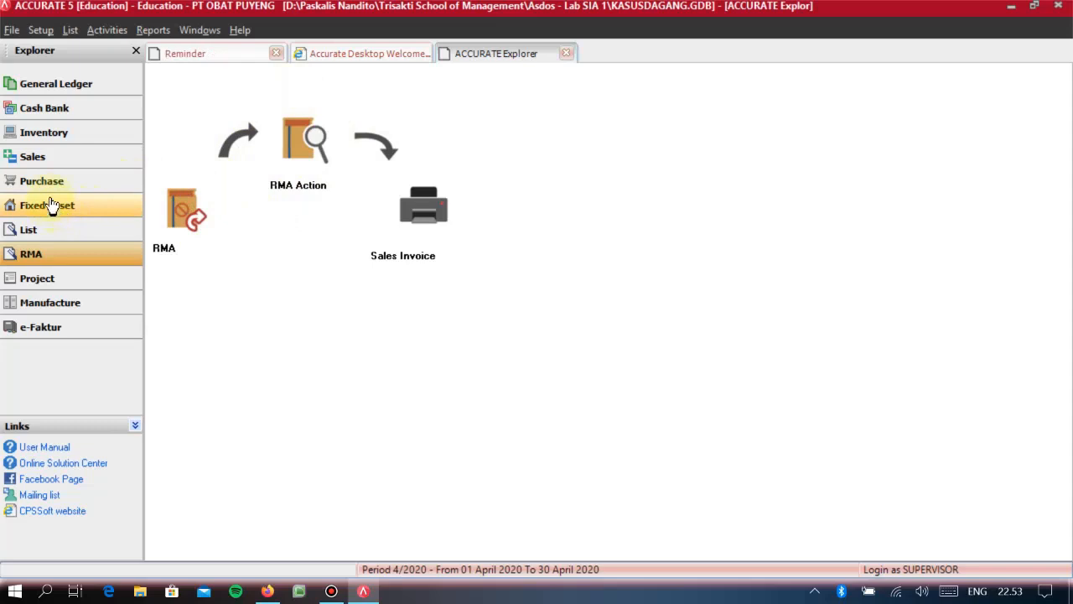
- Start a new delivery order for customer PT PELANGGAN 02
click(26, 160)
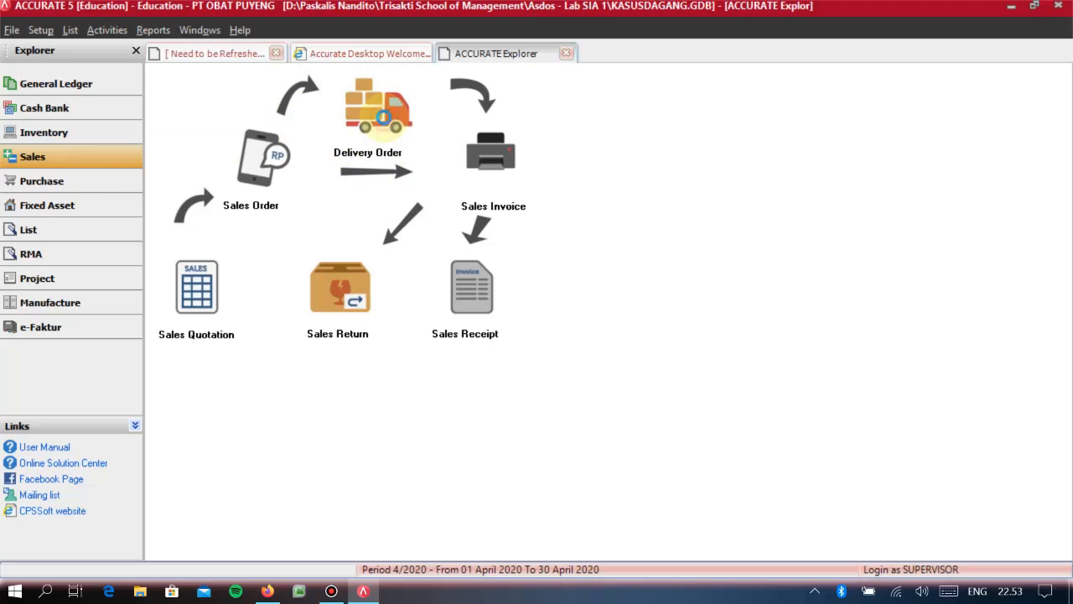
click(379, 115)
click(353, 125)
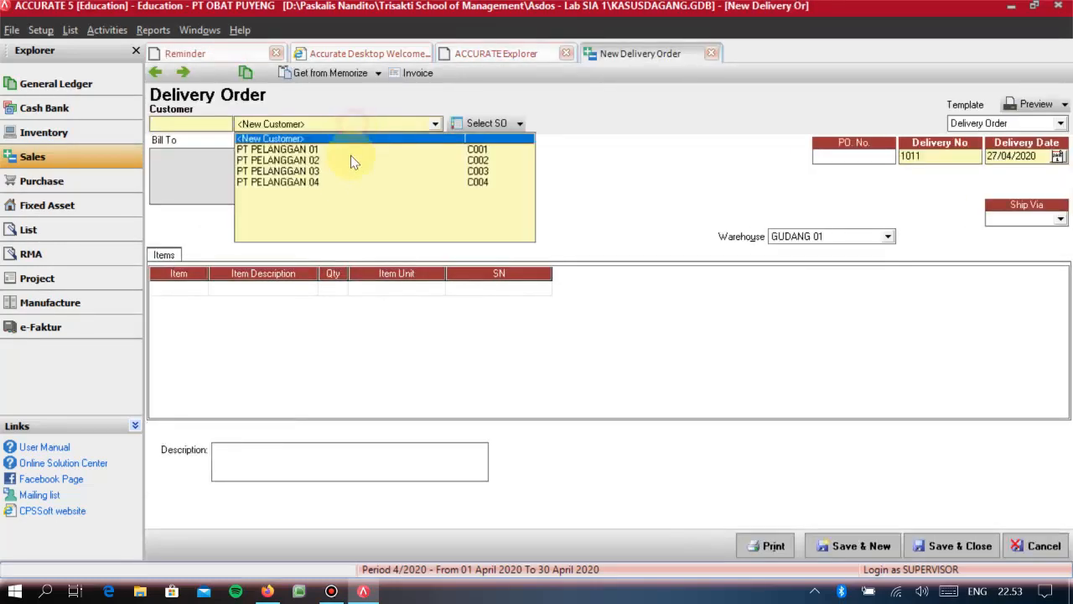
click(322, 160)
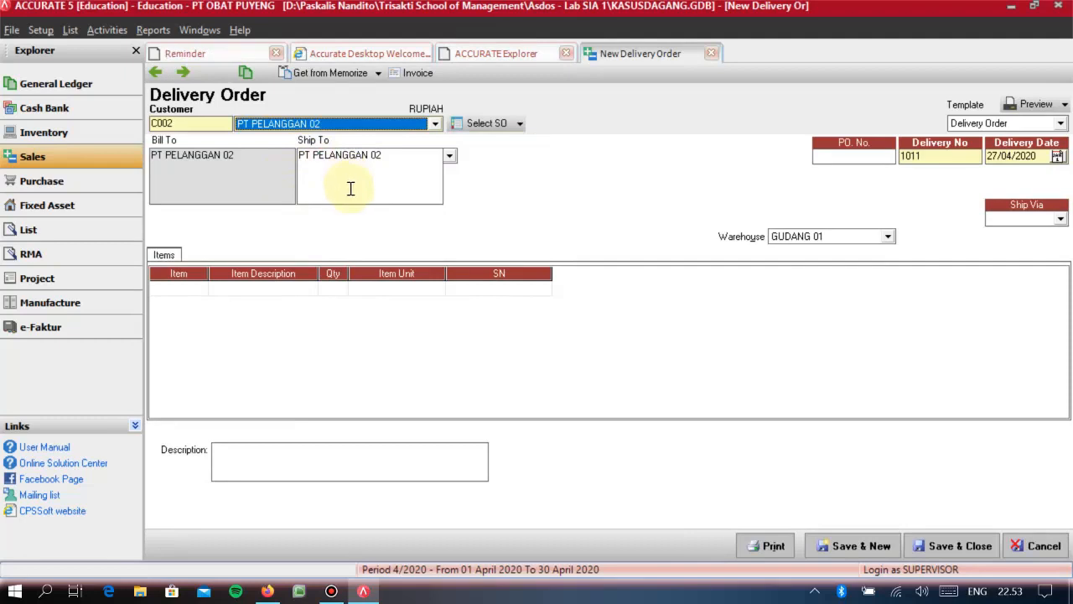
- Fill in the delivery order with PO number PO-102, delivery number 1012, delivery date 10/11/2010 and shipping via KURIR
click(851, 161)
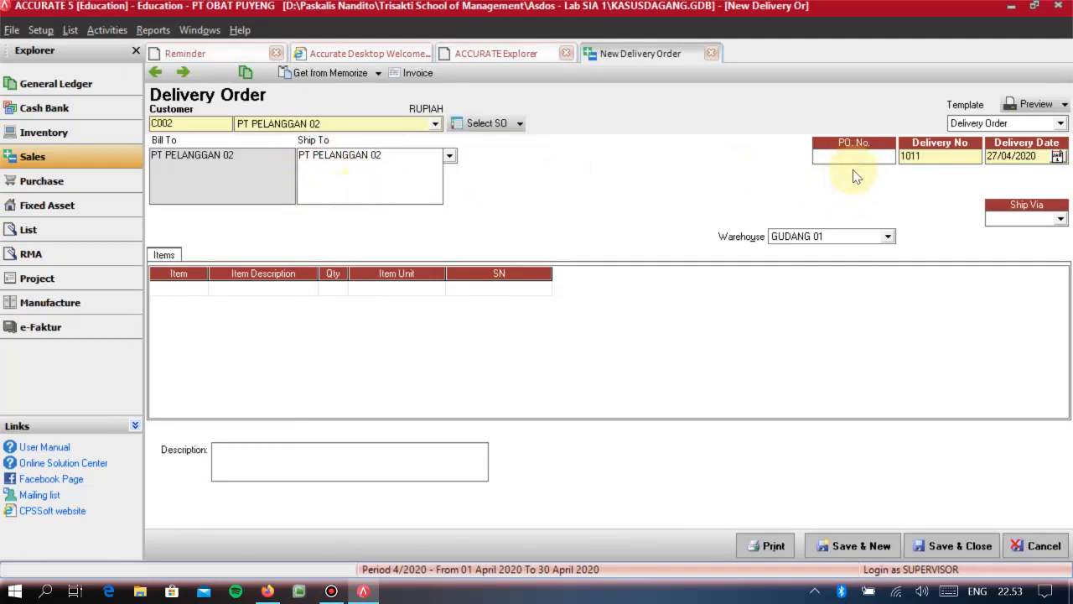
text(PO-102)
key(Tab)
text(10/11/)
text(2)
key(Tab)
text(10/11/2010)
key(Tab)
key(Down)
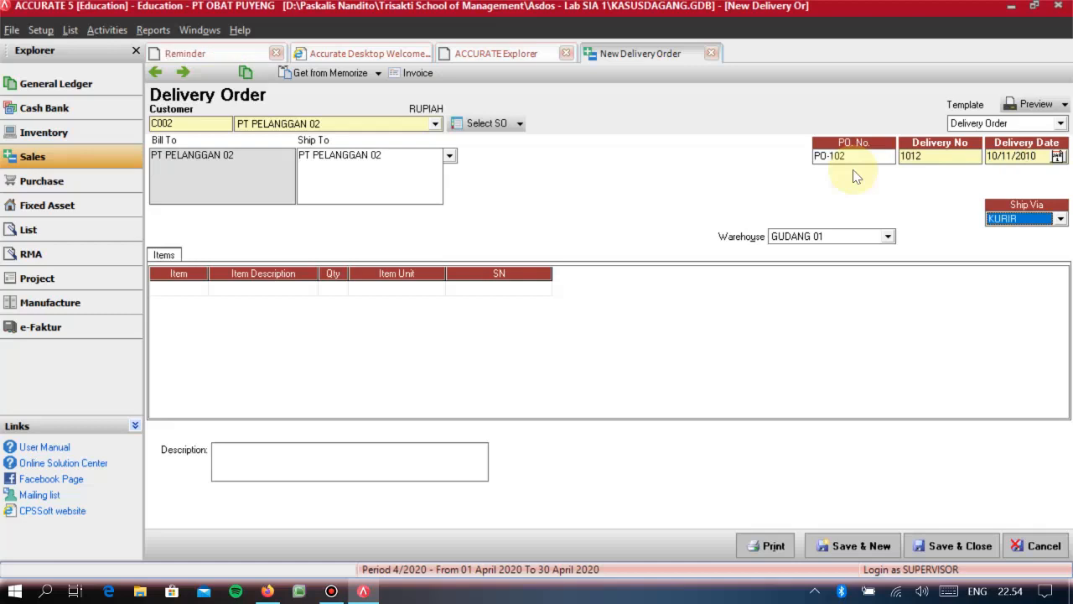
- Load the items of RMA 1002 into the delivery order
click(524, 125)
click(498, 184)
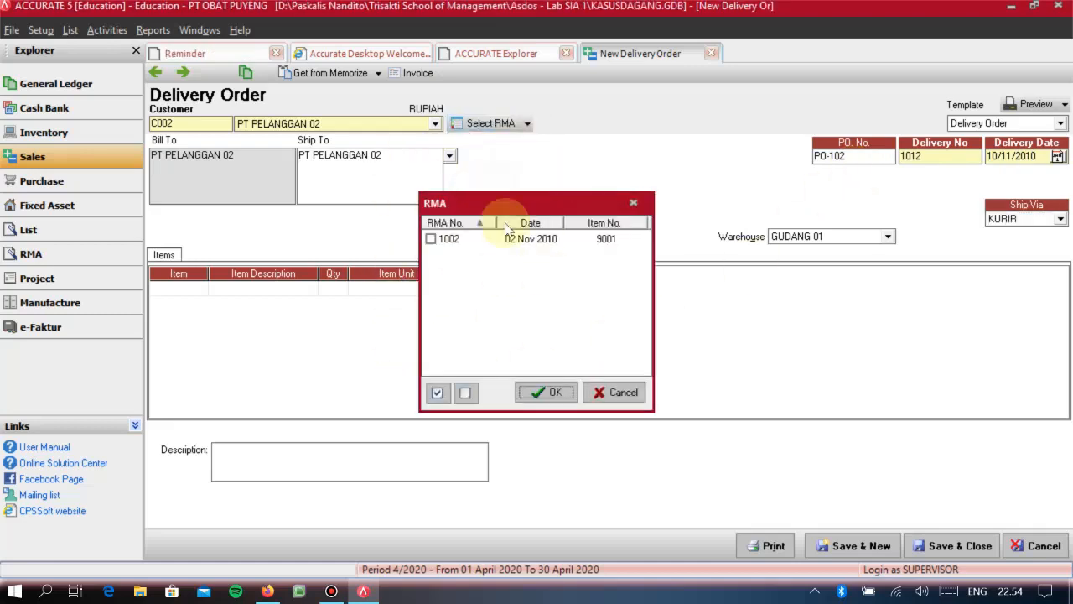
click(440, 242)
click(430, 239)
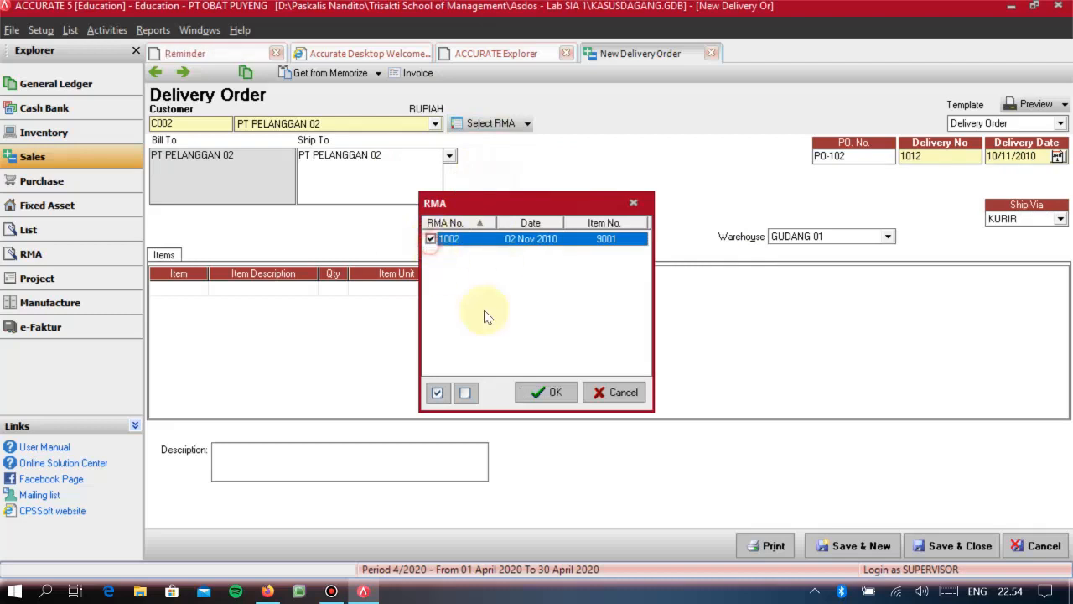
click(546, 391)
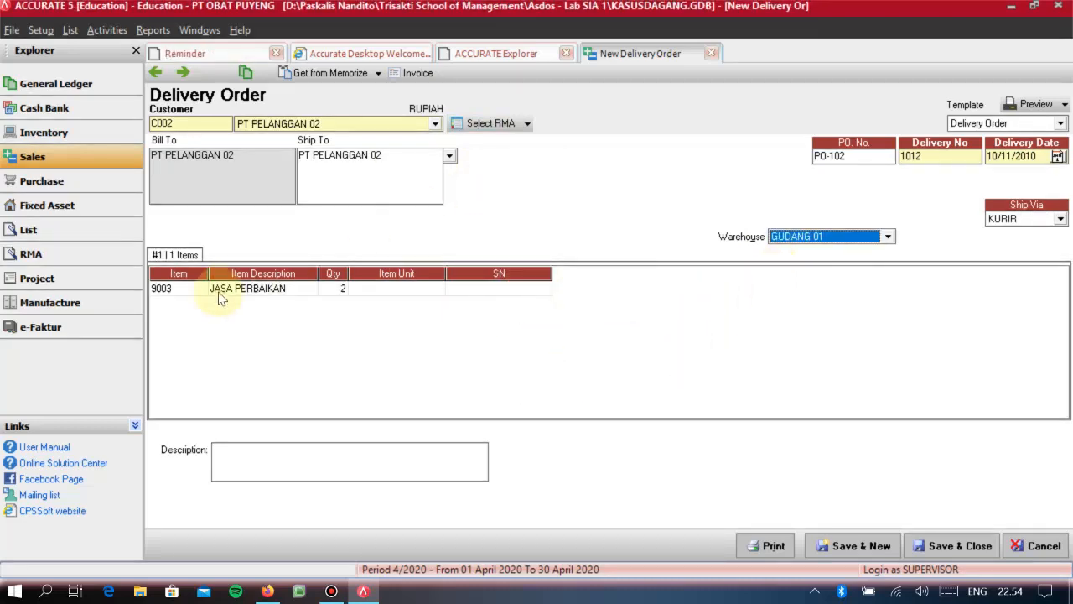
click(163, 288)
key(Tab)
key(Tab)
key(Tab)
key(Tab)
key(Tab)
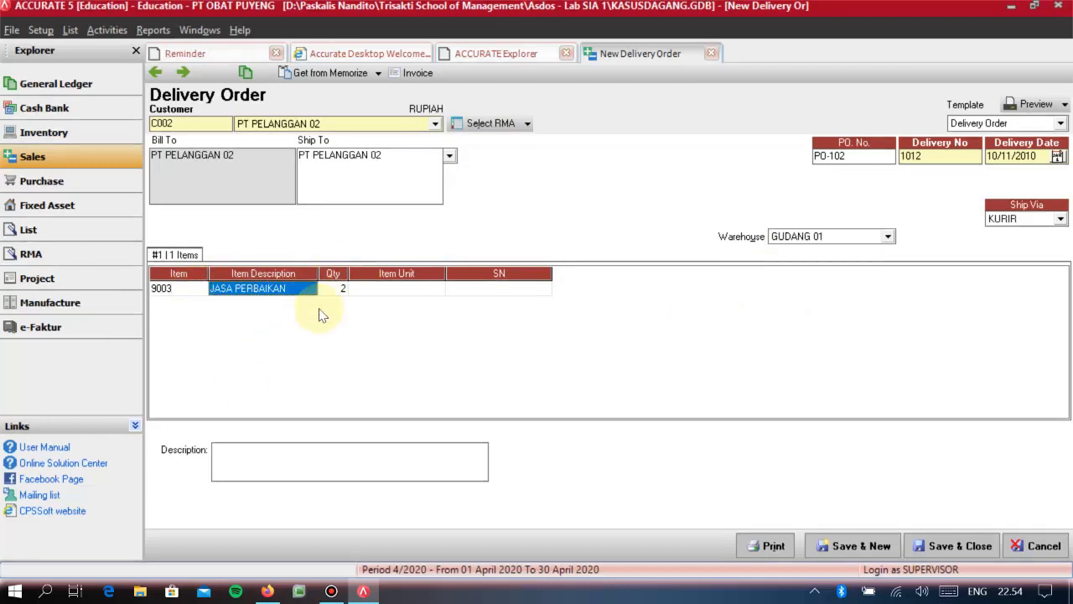
key(Up)
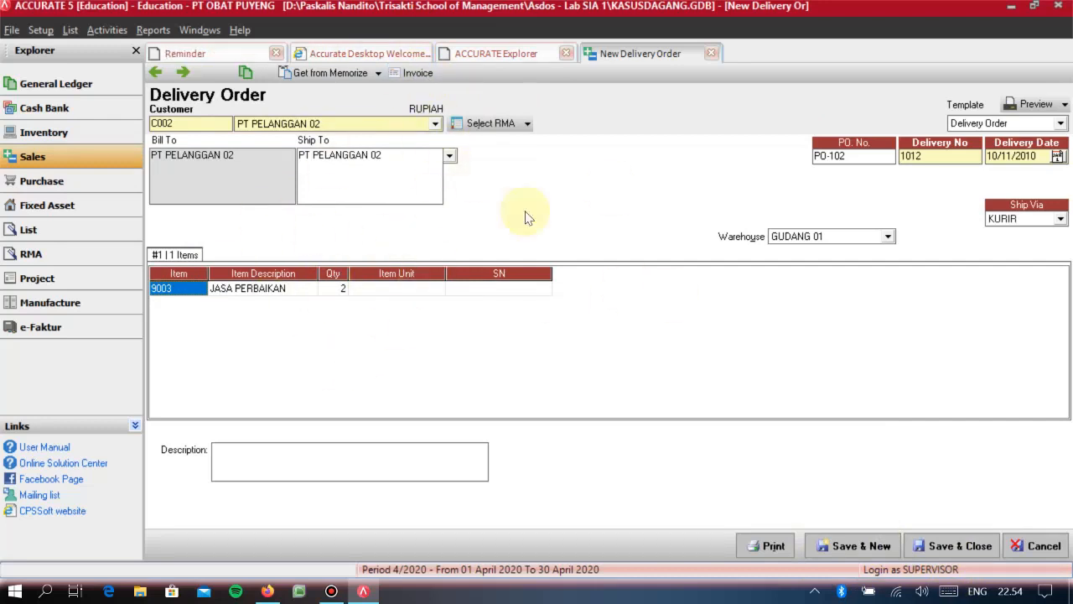
- Create a sales invoice from the delivery order with invoice number 1014 and invoice date 10/11/2010
click(412, 78)
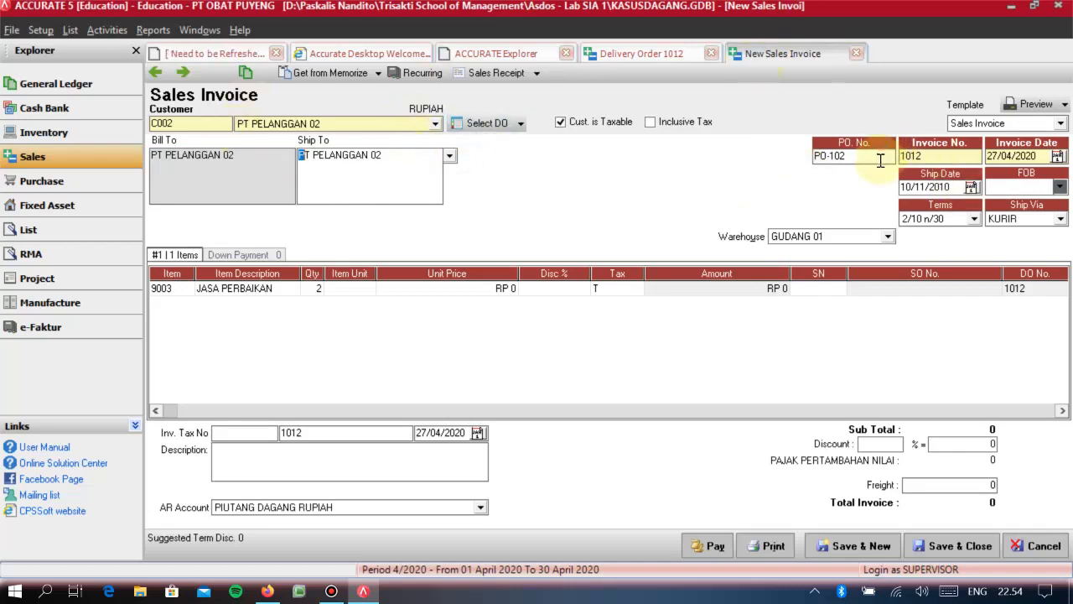
double_click(939, 156)
text(1014)
key(Tab)
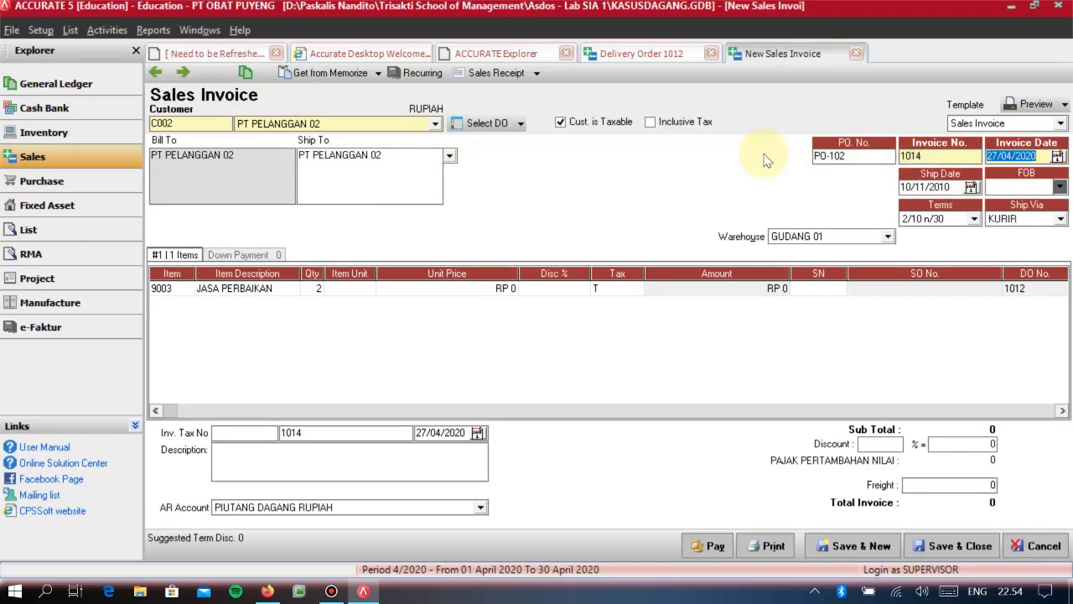
text(10/11/2010)
key(Tab)
- Set the invoice's ship date to 10/11/2010, FOB to Shipping Point and payment terms to C.O.D
text(10/11/2010)
key(Tab)
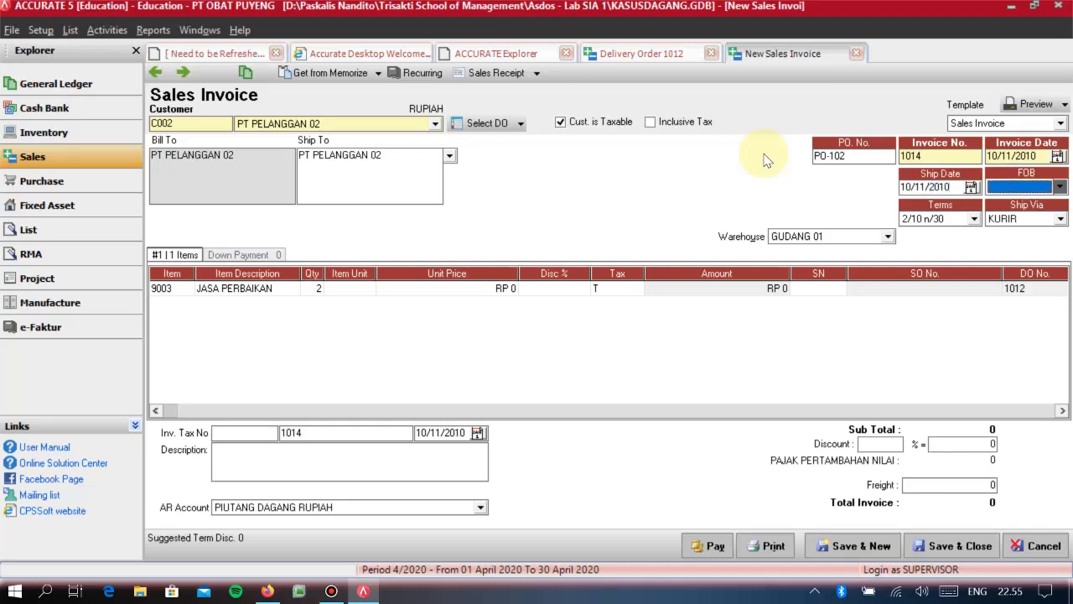
key(Tab)
key(Tab)
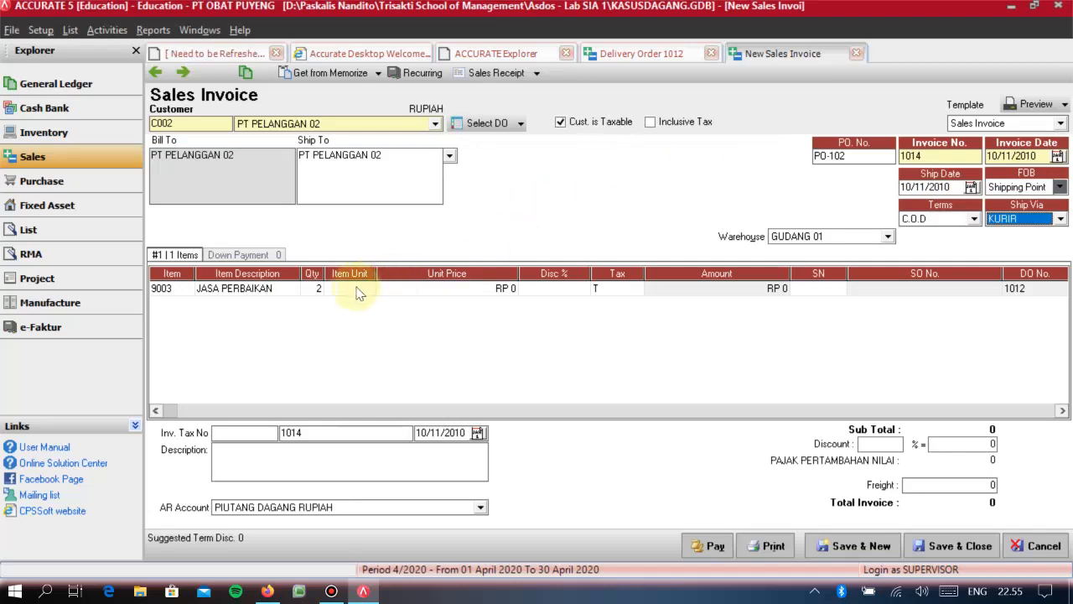
- Set the unit price of the JASA PERBAIKAN line to RP 120.000
click(473, 290)
text(12)
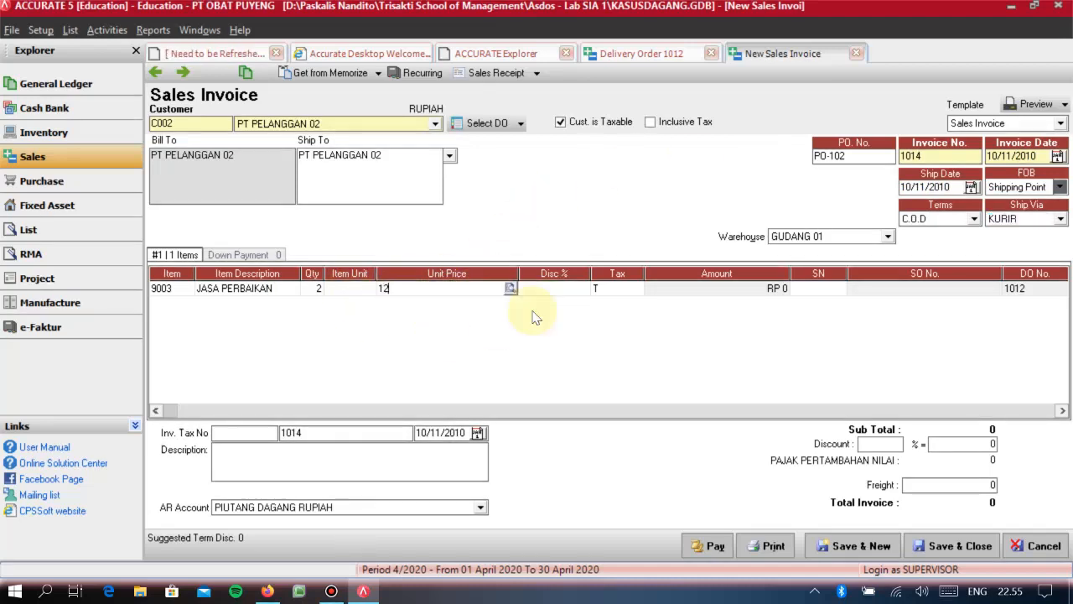
text(0.000)
key(Tab)
key(Tab)
key(Tab)
key(Tab)
key(Tab)
key(Tab)
key(Tab)
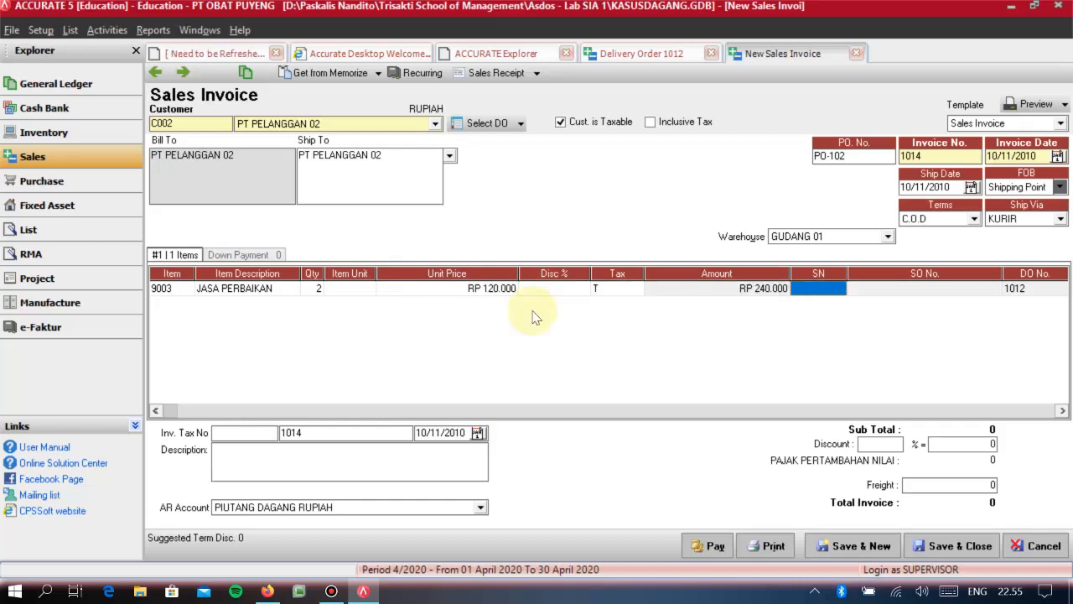
key(Up)
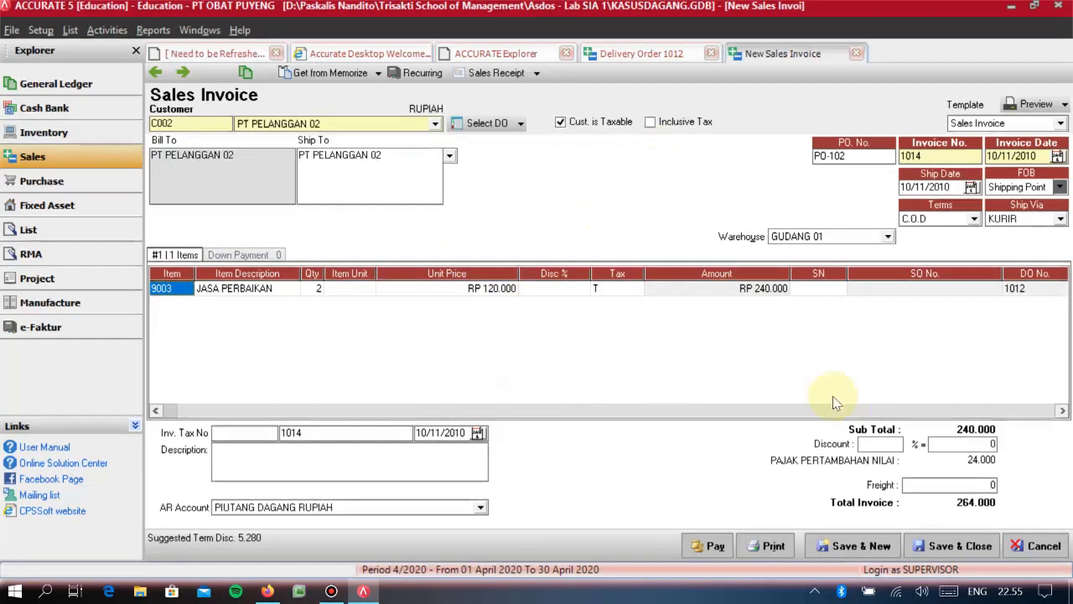
- Remove the tax code T from the JASA PERBAIKAN line of the invoice
click(878, 443)
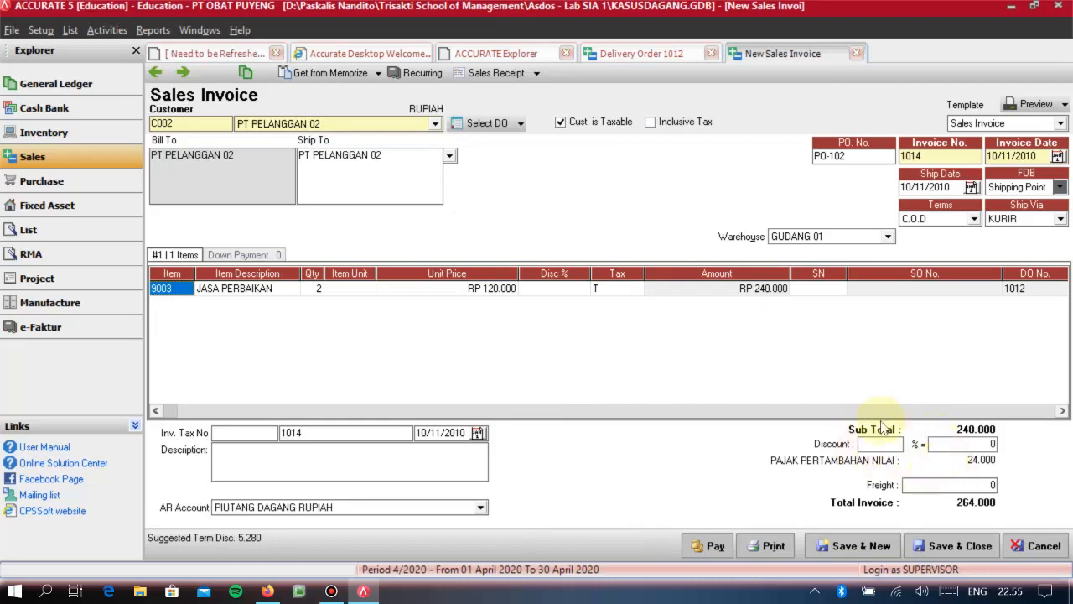
click(613, 294)
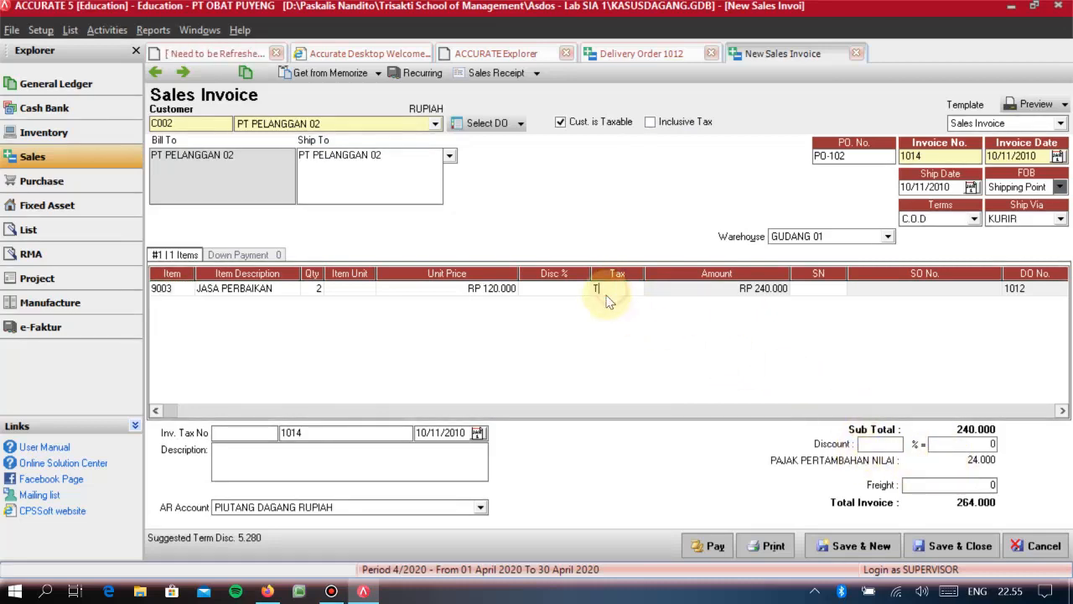
click(699, 294)
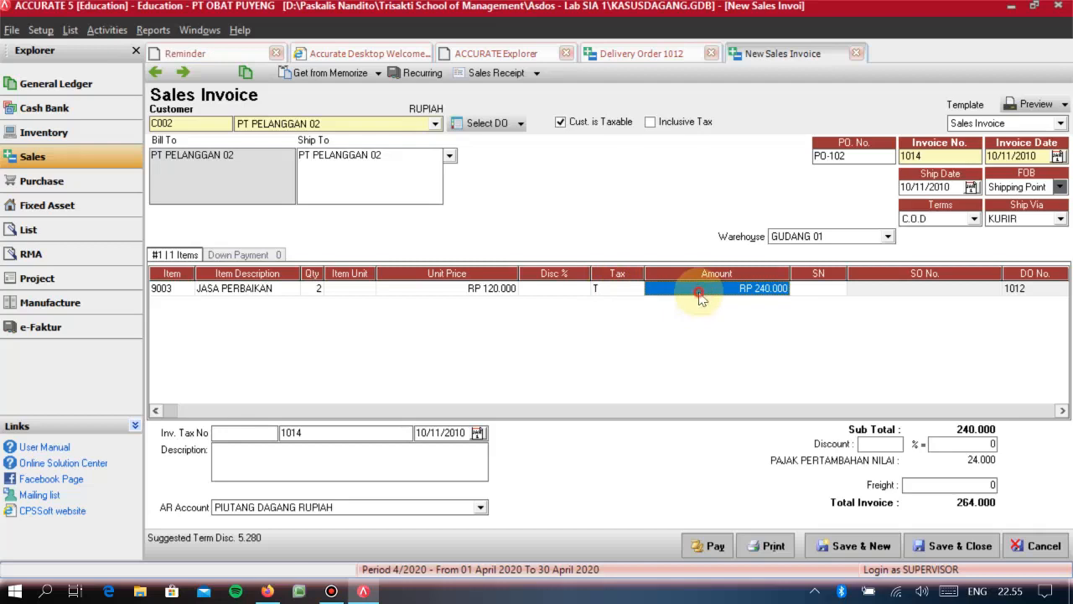
click(628, 292)
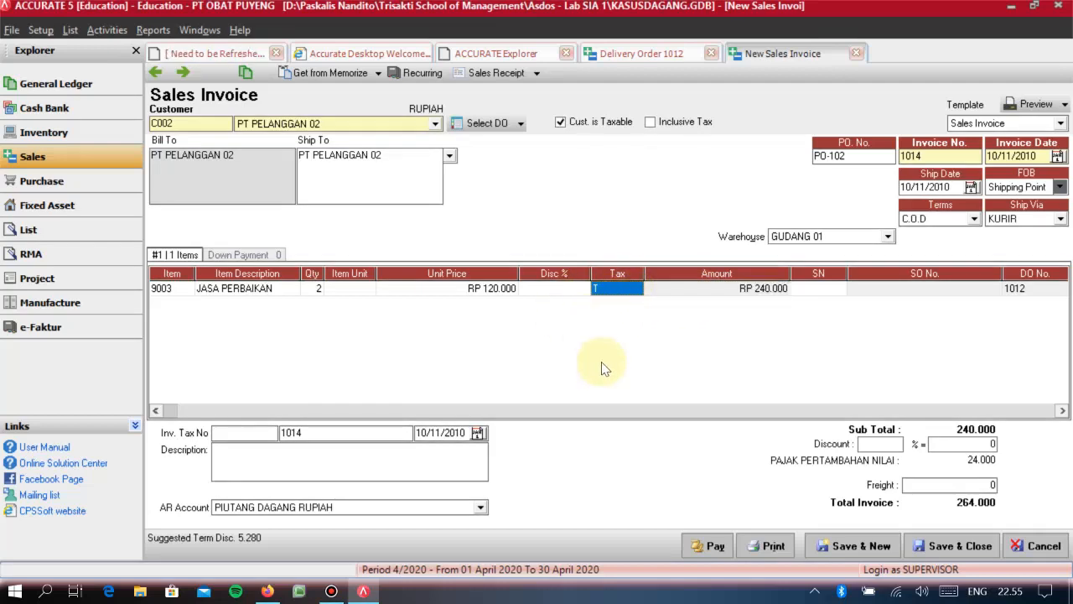
click(616, 289)
key(Tab)
key(Tab)
key(Tab)
key(Tab)
key(Tab)
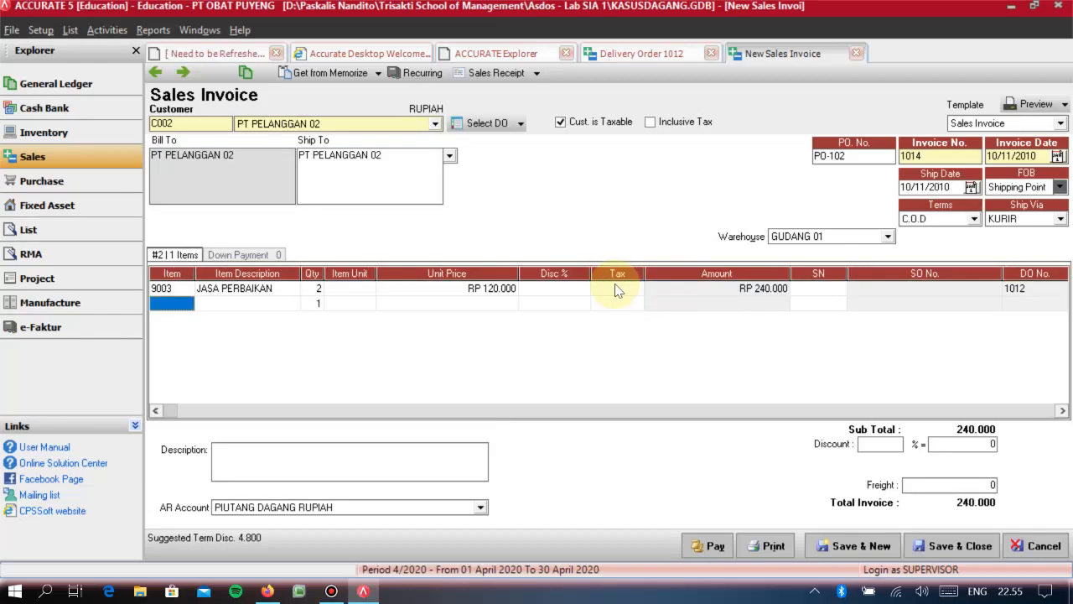
key(Up)
key(Tab)
key(Tab)
key(Tab)
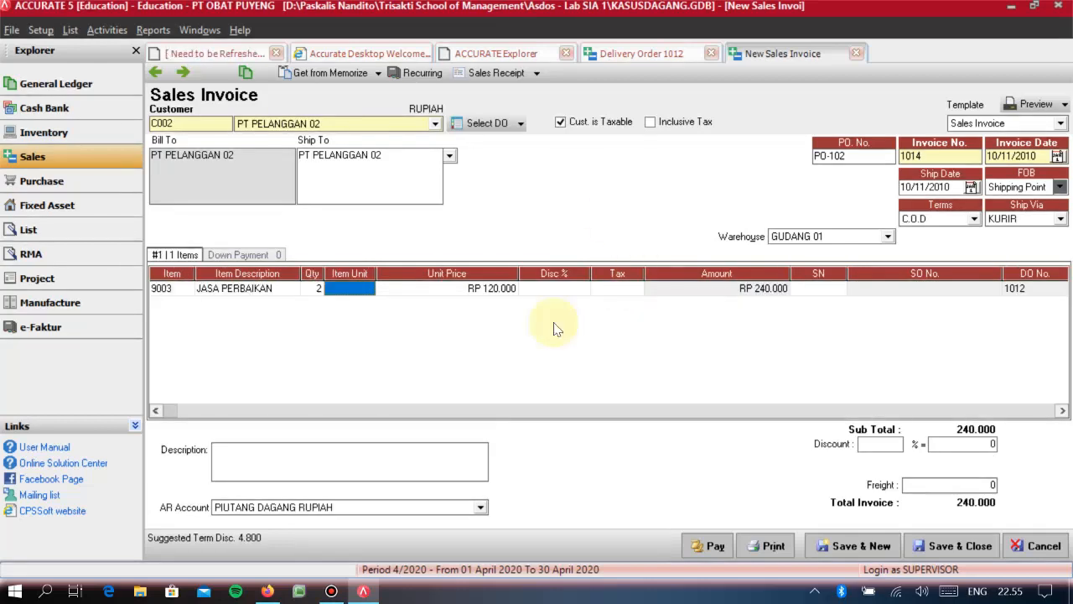
click(223, 289)
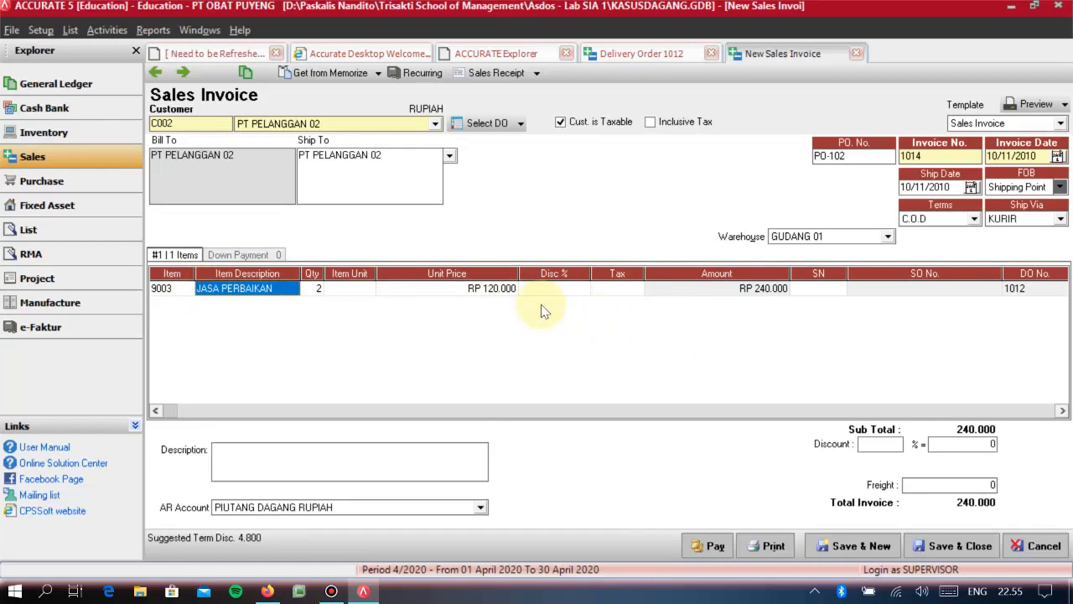
click(617, 291)
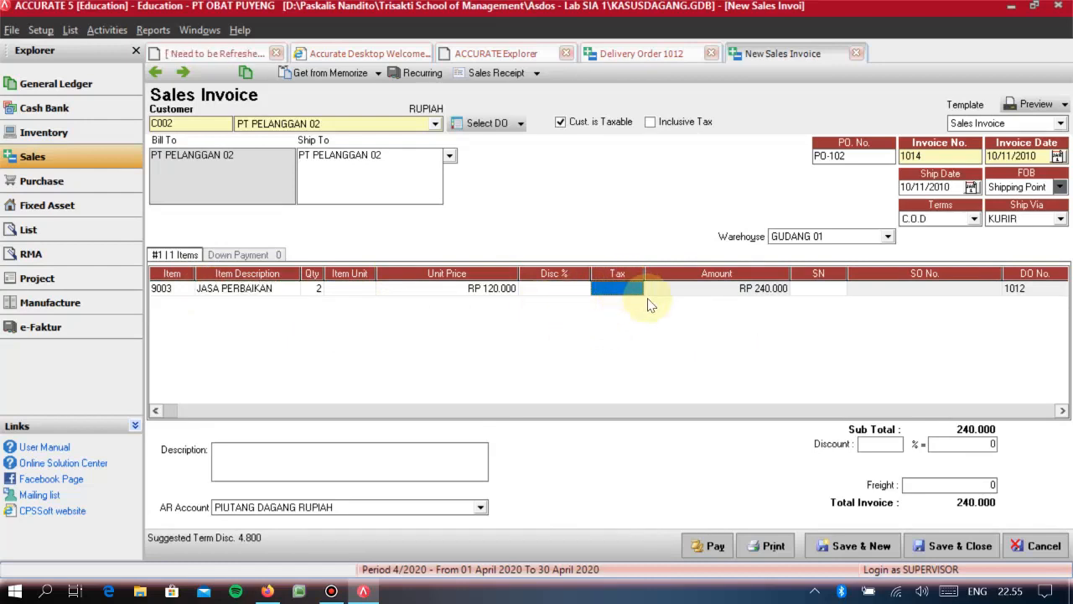
key(Right)
key(Right)
key(Left)
key(Left)
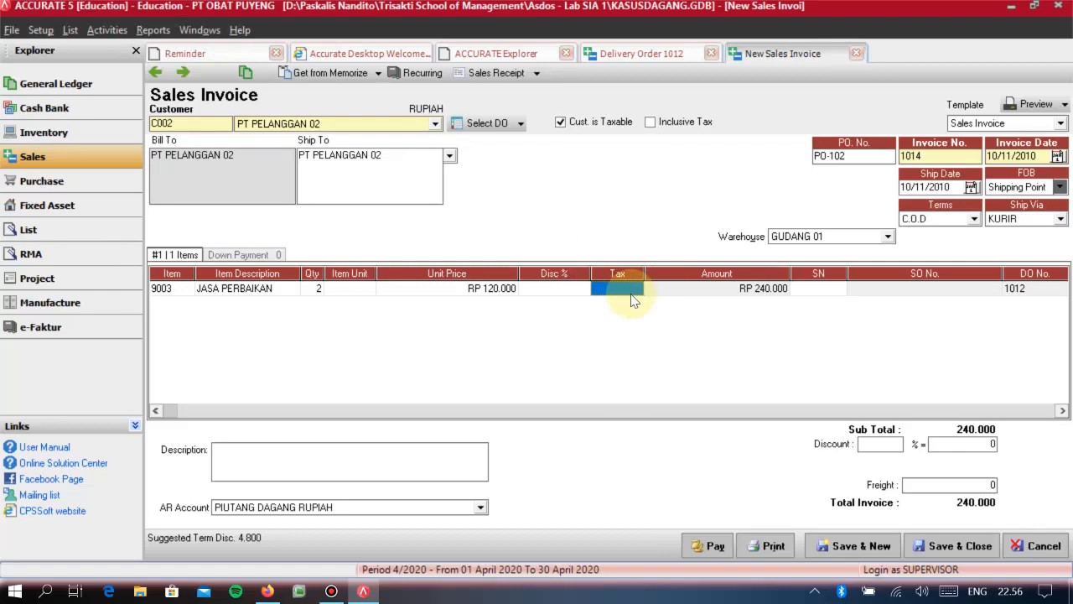
key(Right)
key(Right)
key(Right)
key(Right)
key(Right)
key(Up)
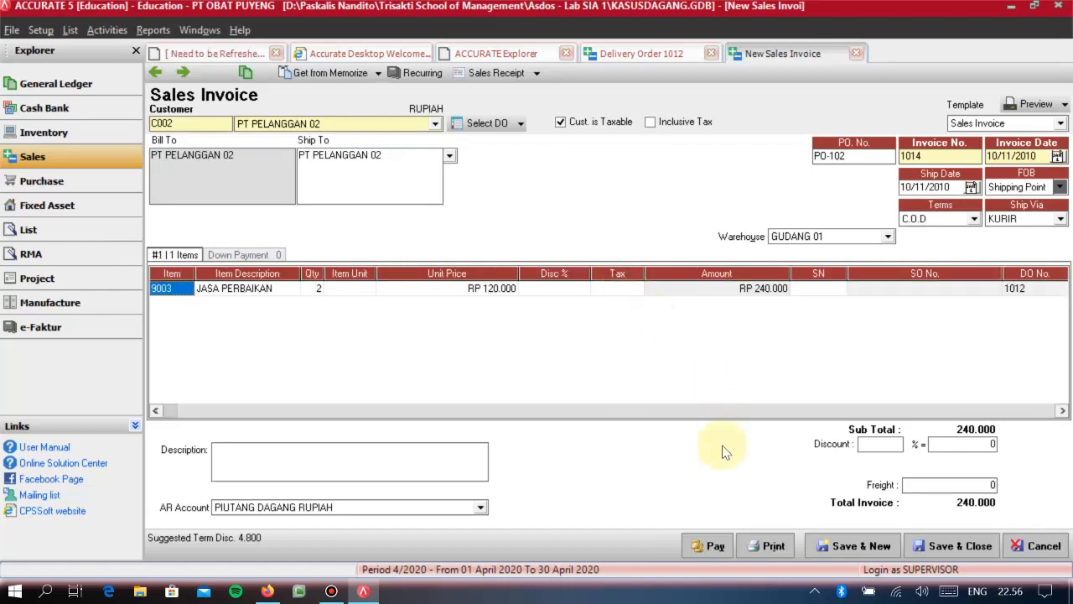
- Create a sales receipt from invoice 1014 with both the payment date and the cheque date set to 10/11/2010
click(956, 546)
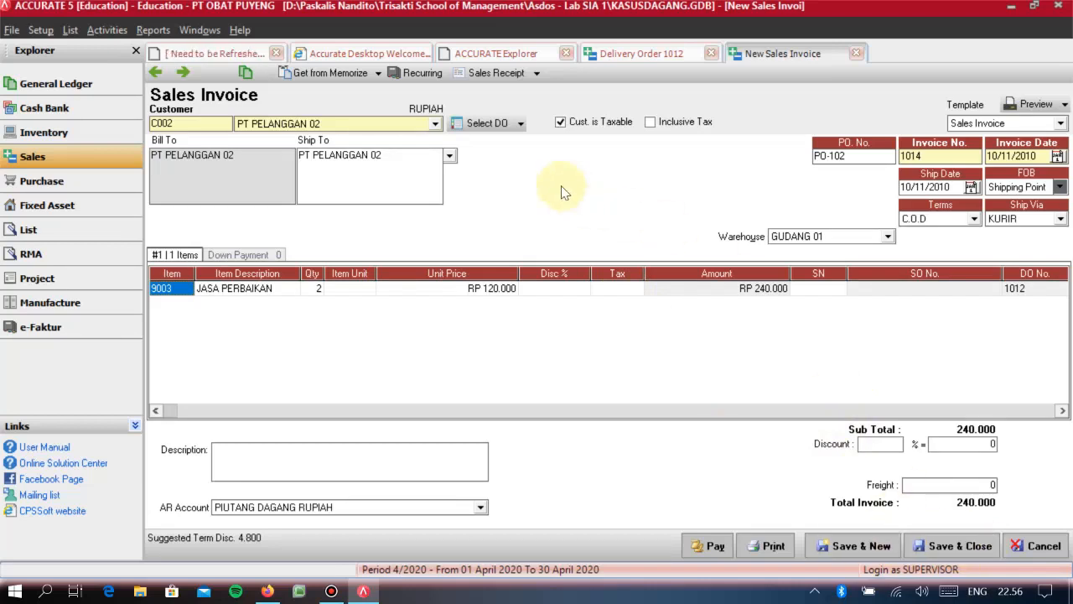
click(506, 83)
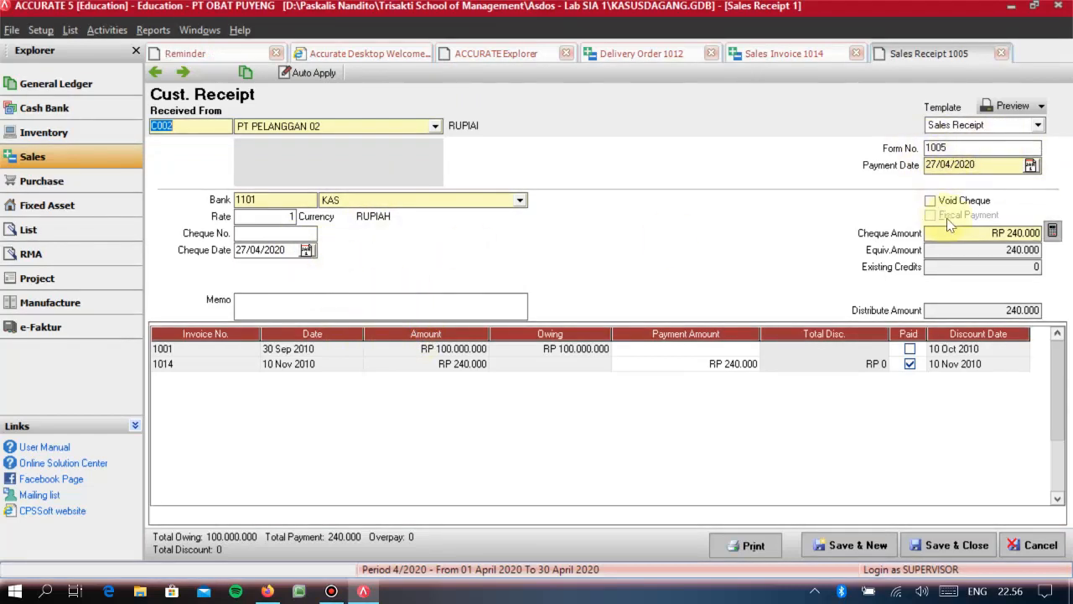
click(993, 165)
text(10/11/20)
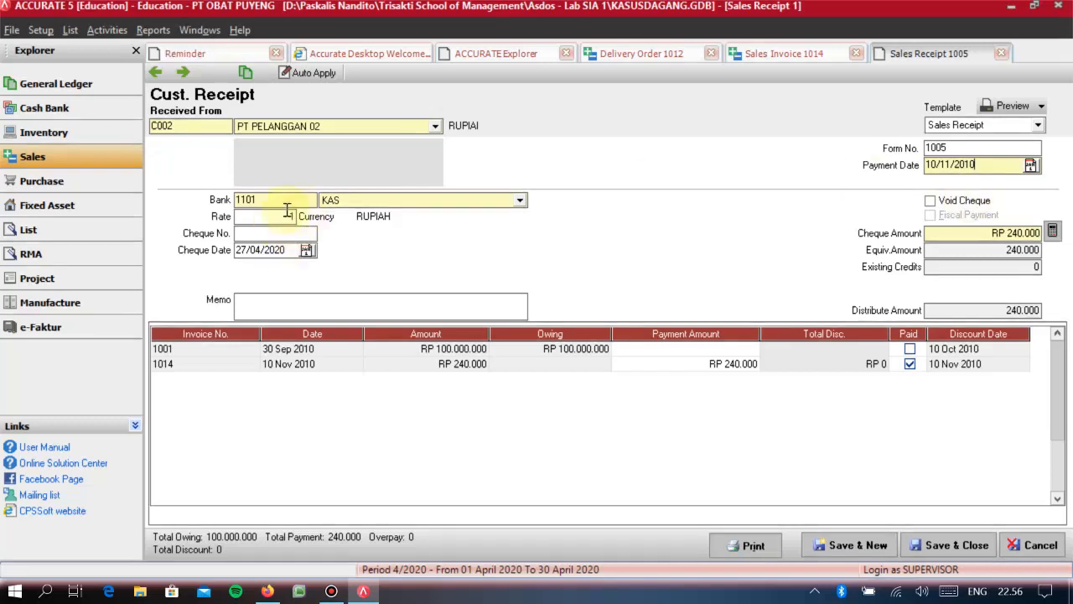
click(293, 258)
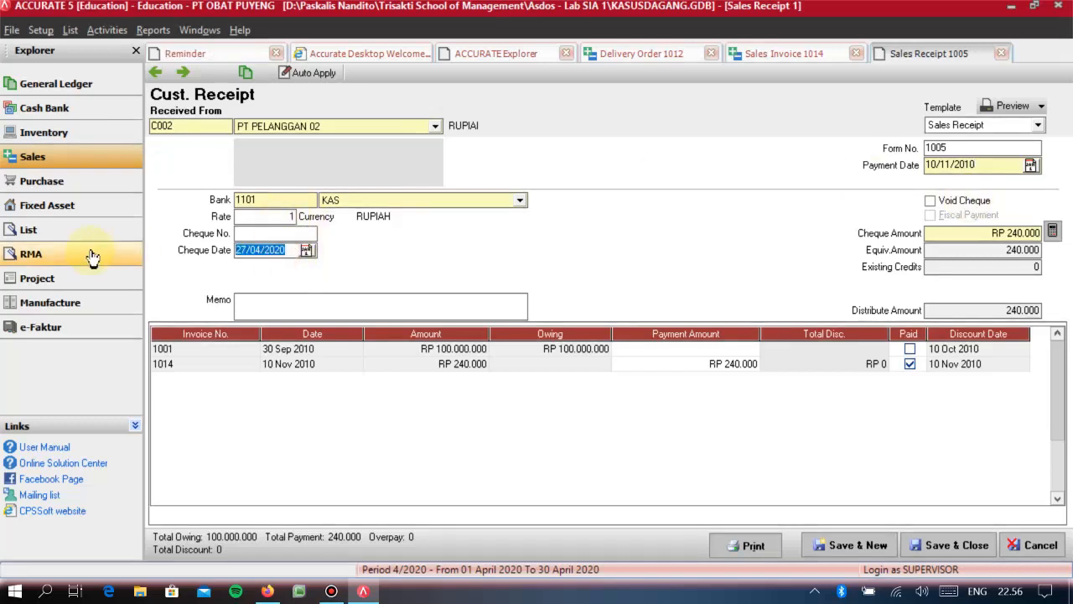
text(10/11/21)
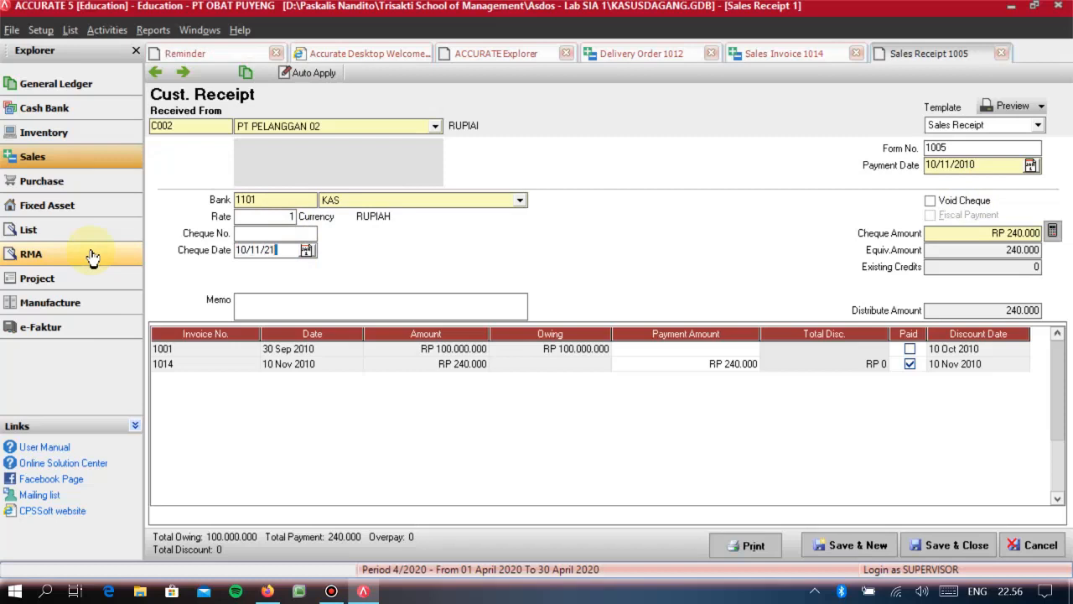
key(BackSpace)
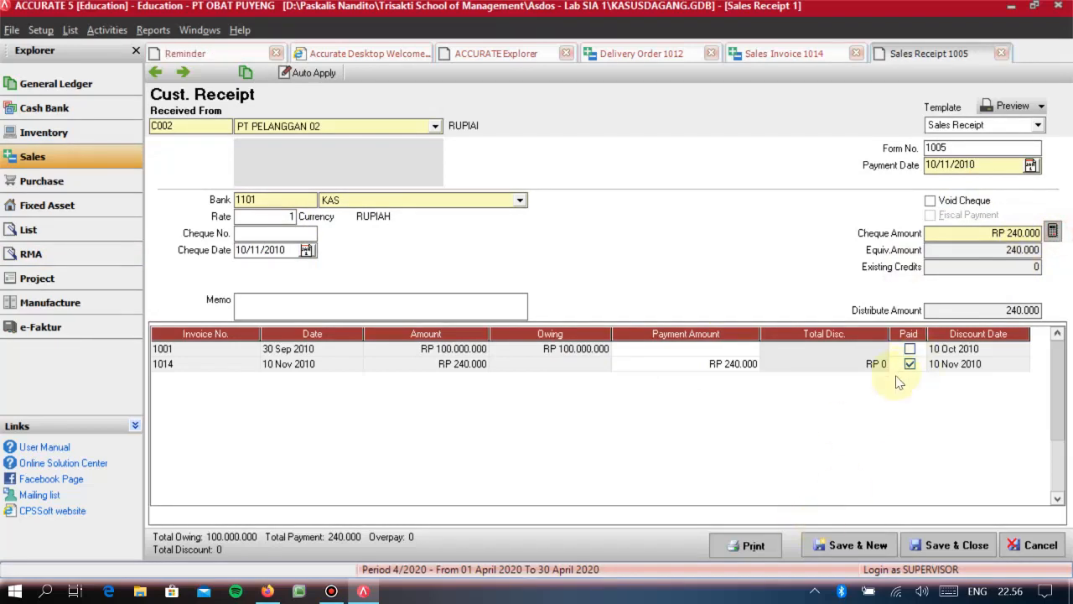
- Save and close the customer receipt, sales invoice 1014 and delivery order 1012
click(947, 545)
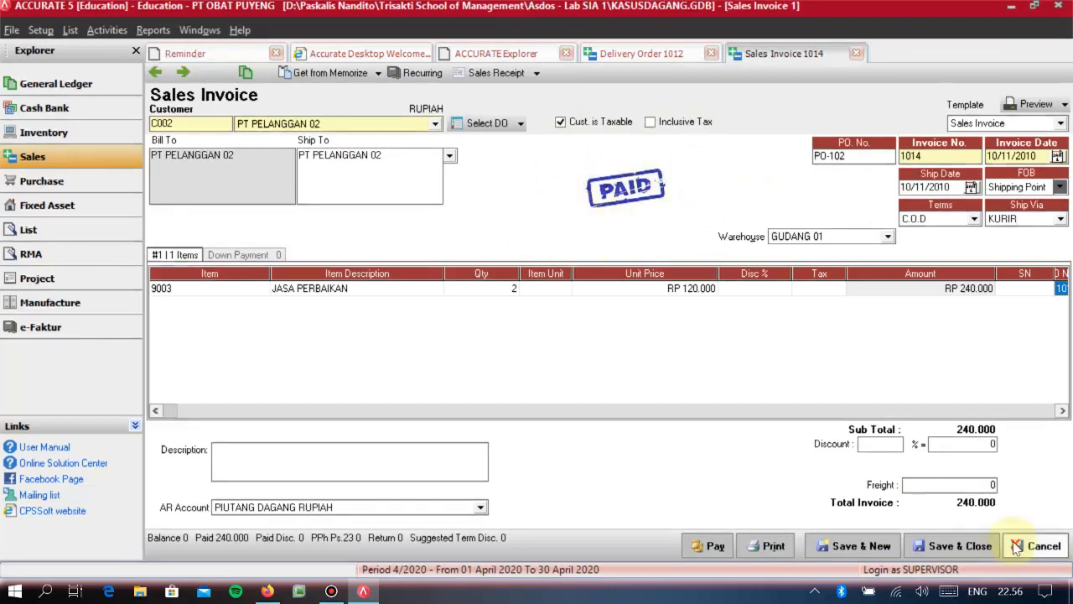
click(971, 545)
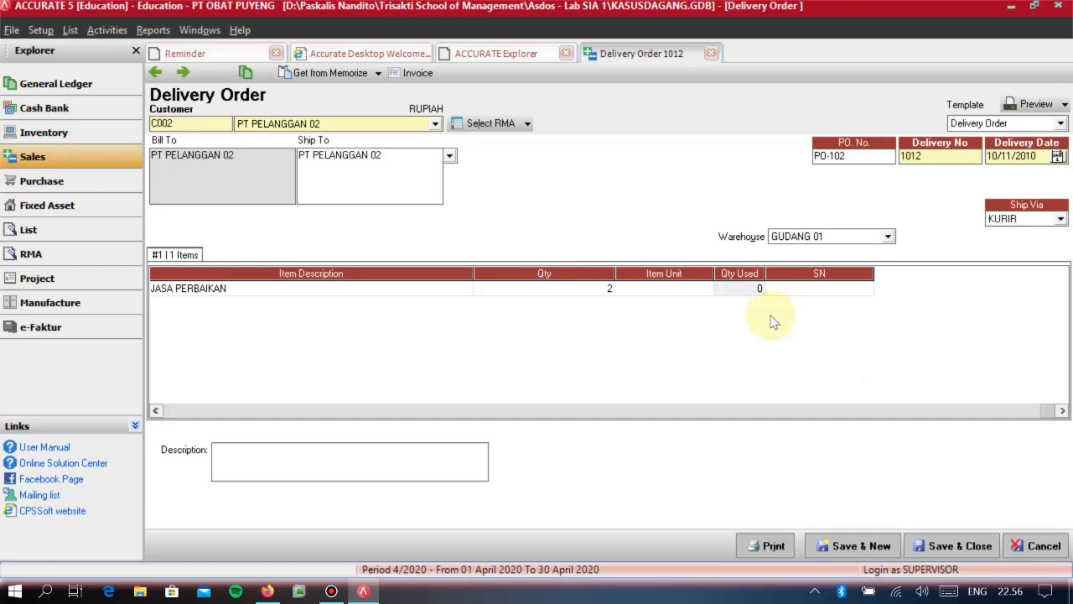
click(952, 544)
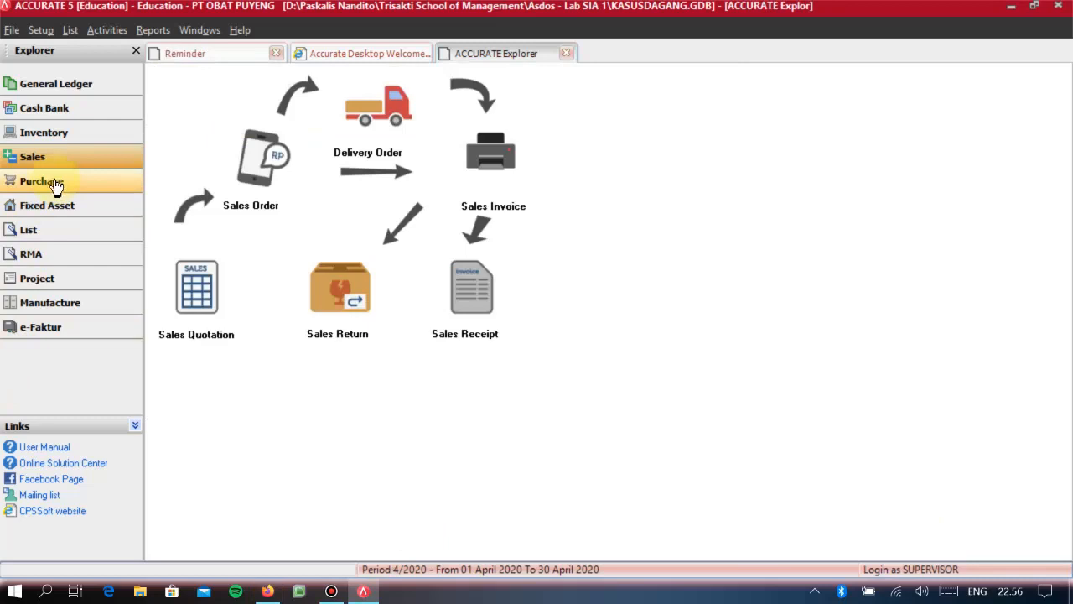
click(33, 254)
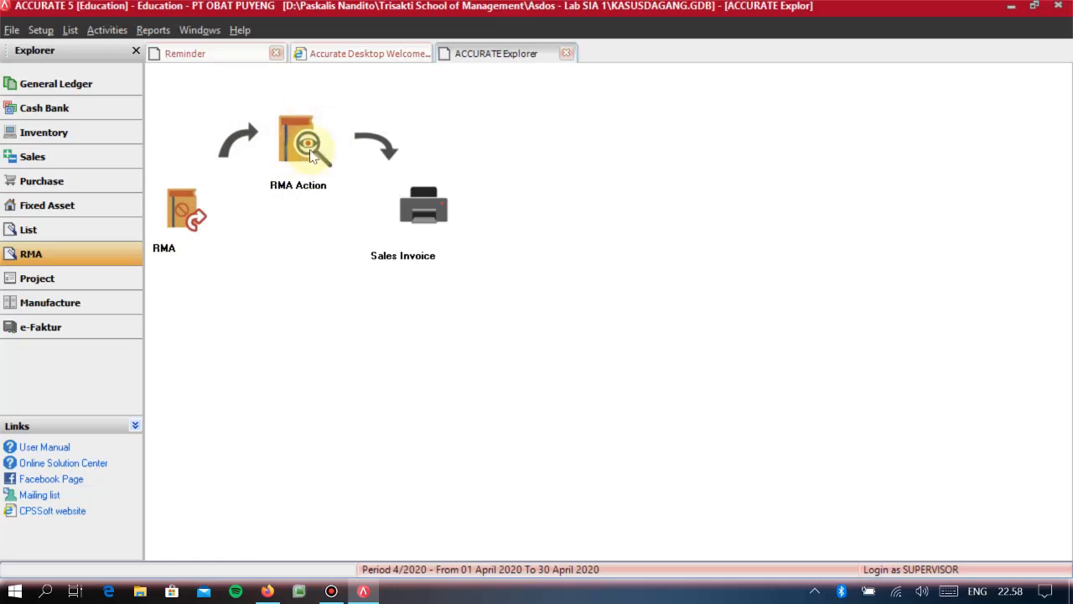
click(49, 161)
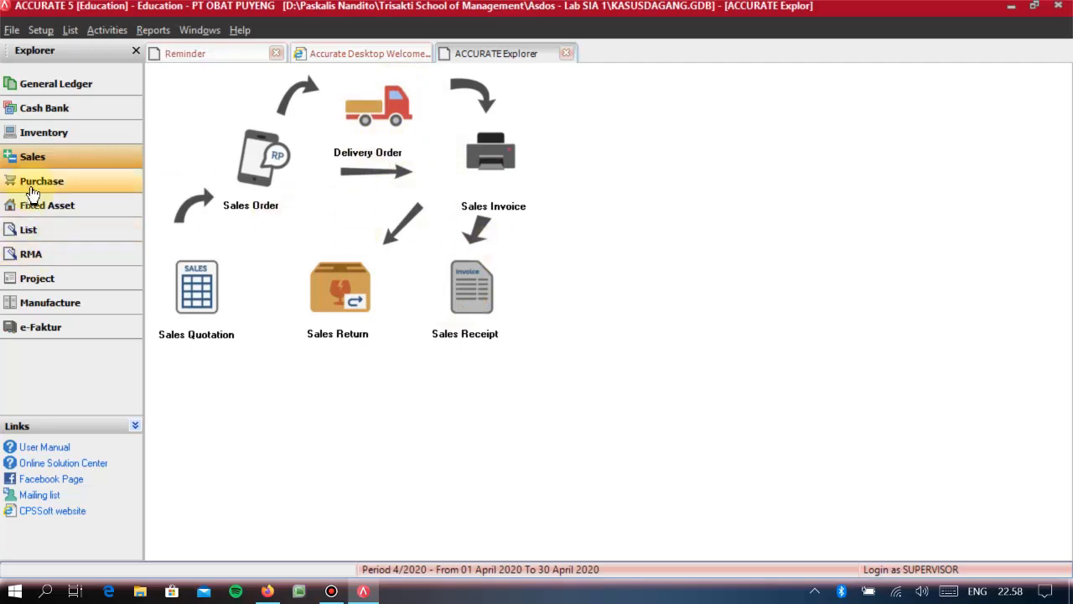
click(38, 235)
click(43, 253)
click(43, 206)
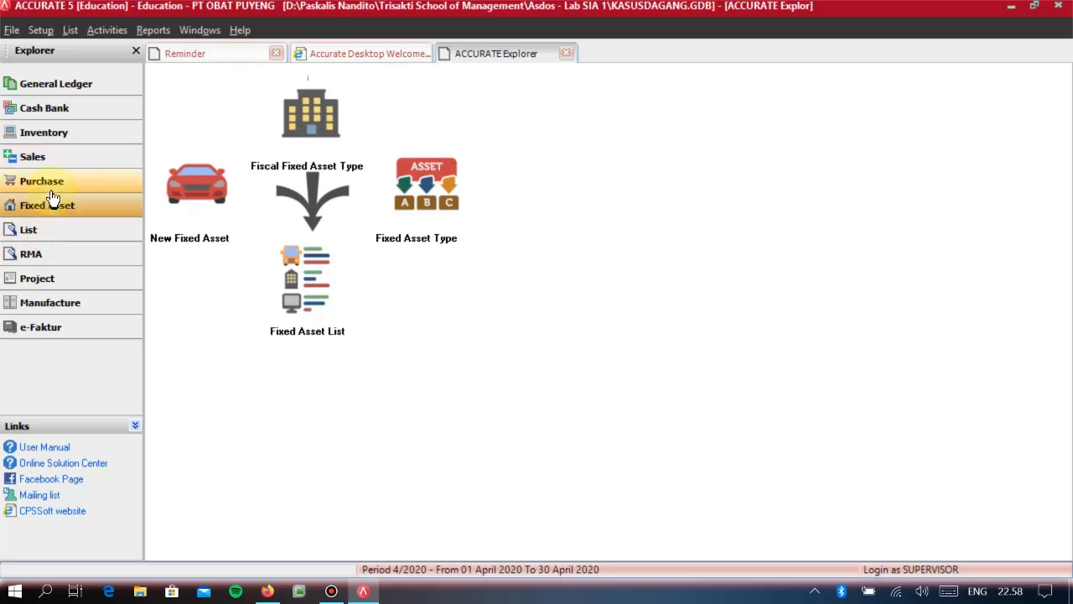
click(50, 181)
click(50, 157)
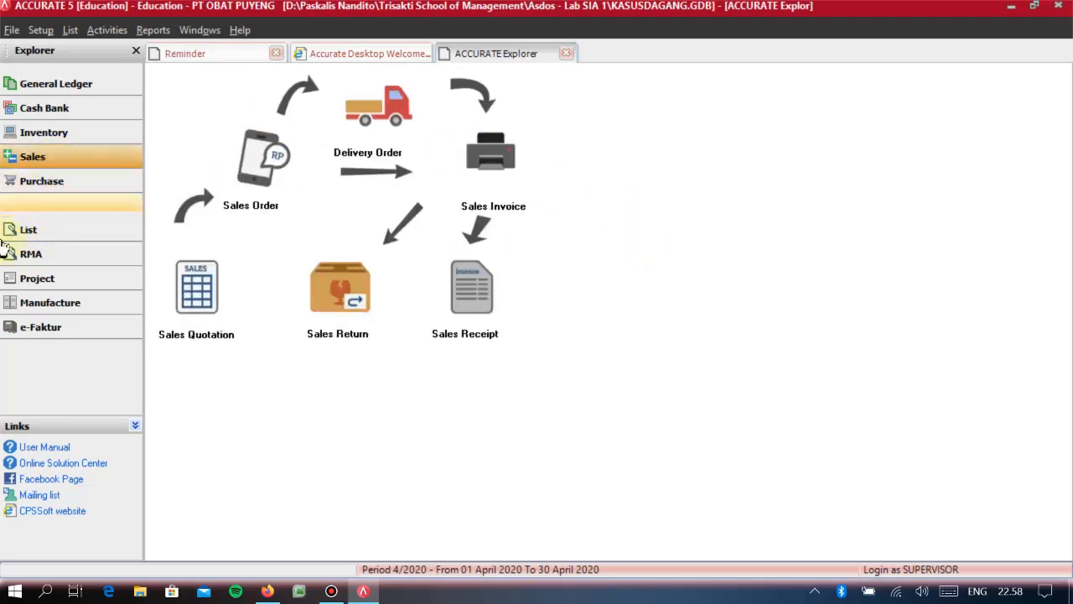
click(54, 265)
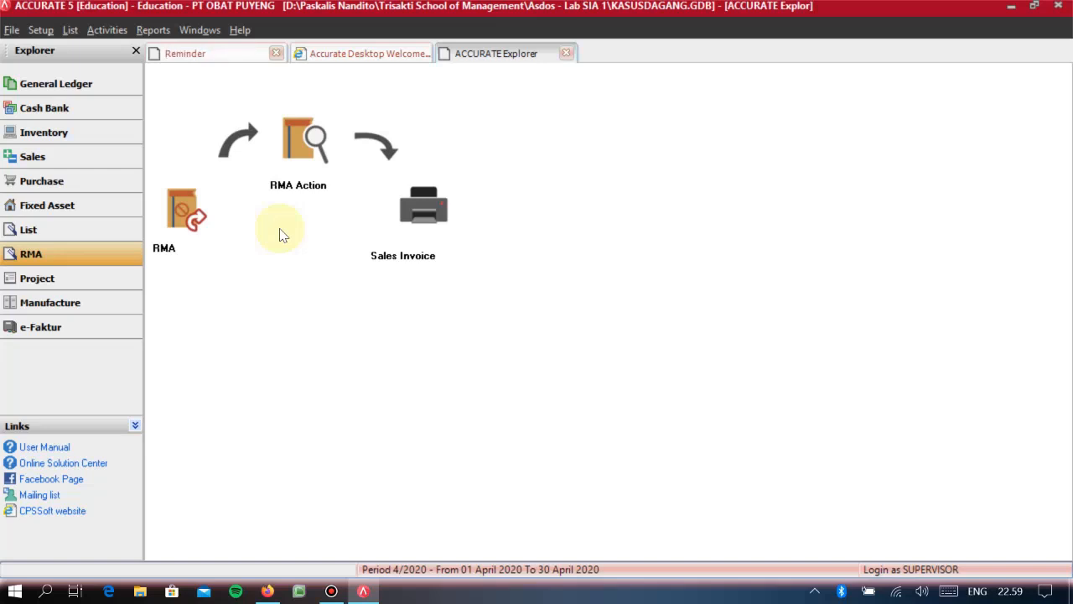
- Start a new sales invoice for customer PT PELANGGAN 03
click(86, 167)
click(491, 159)
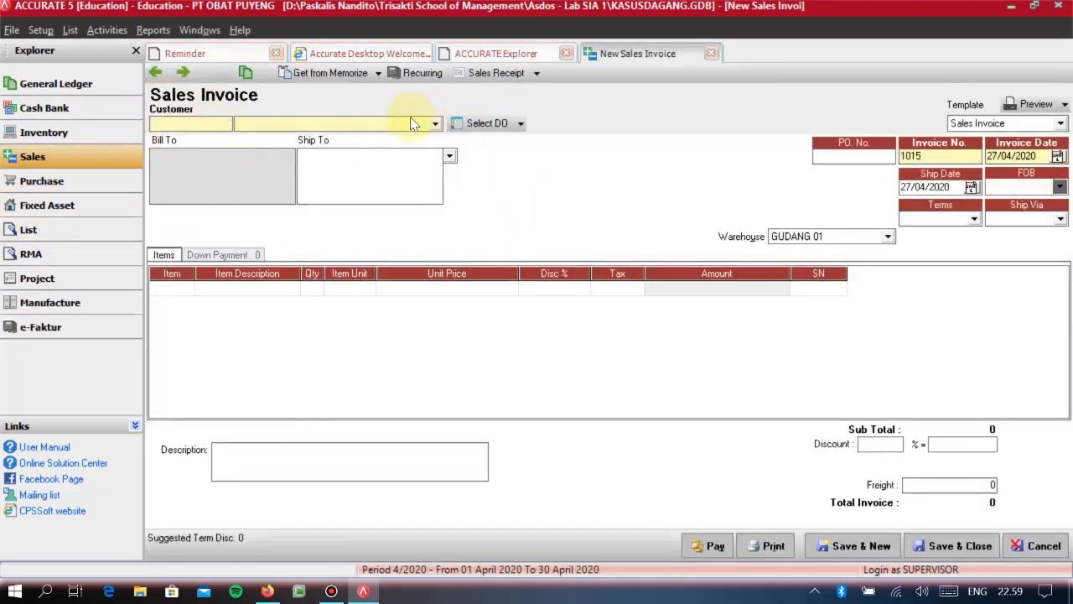
click(408, 122)
click(327, 172)
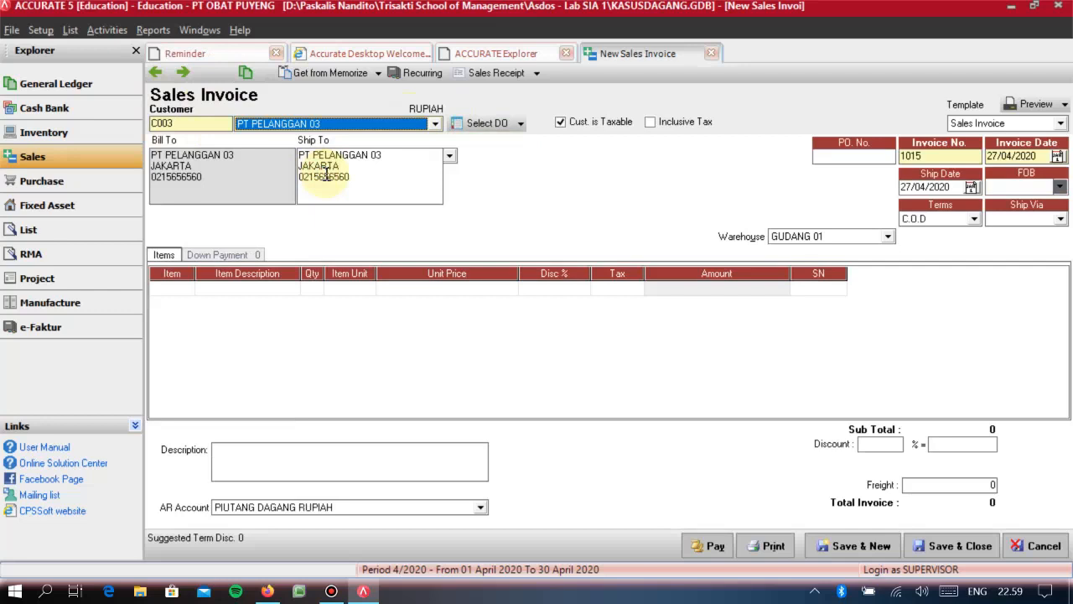
- Set the invoice date and ship date to 20/10/2010, with FOB Shipping Point and shipment via KURIR
click(912, 155)
key(Tab)
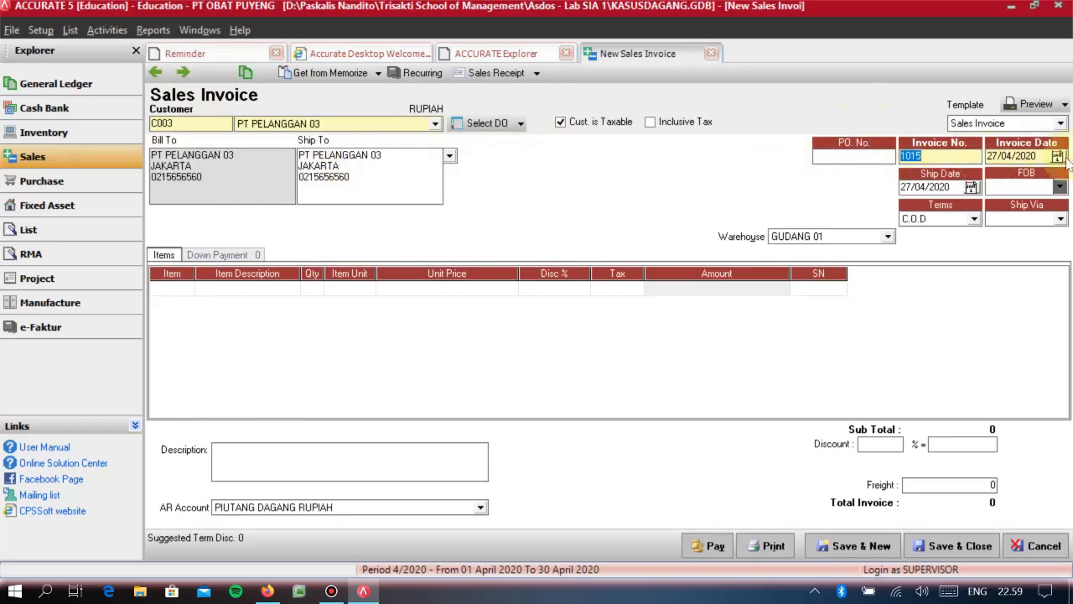
key(Delete)
text(20/10/2010)
key(Tab)
text(20/10/20)
key(Tab)
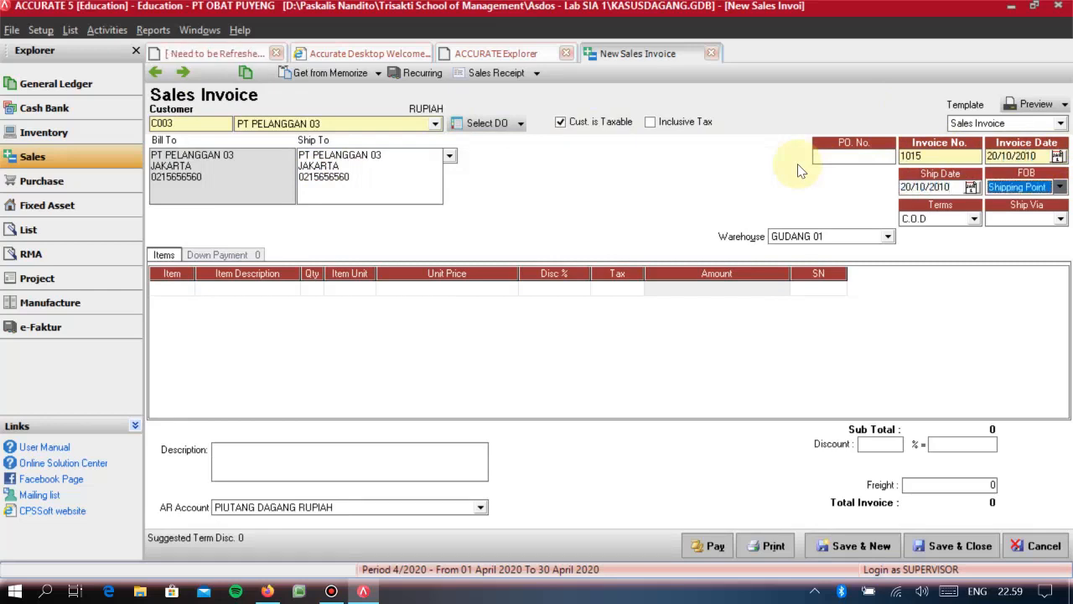
key(Tab)
key(Tab)
key(Down)
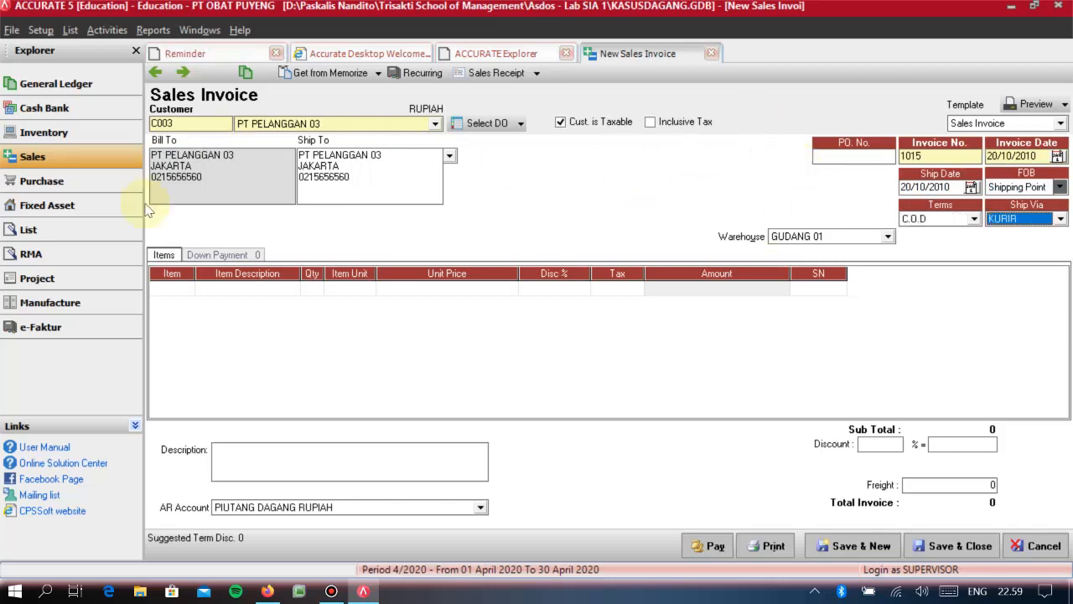
- Add item 9001 TAS PUNGGUNG to the invoice with a quantity of 15
click(178, 291)
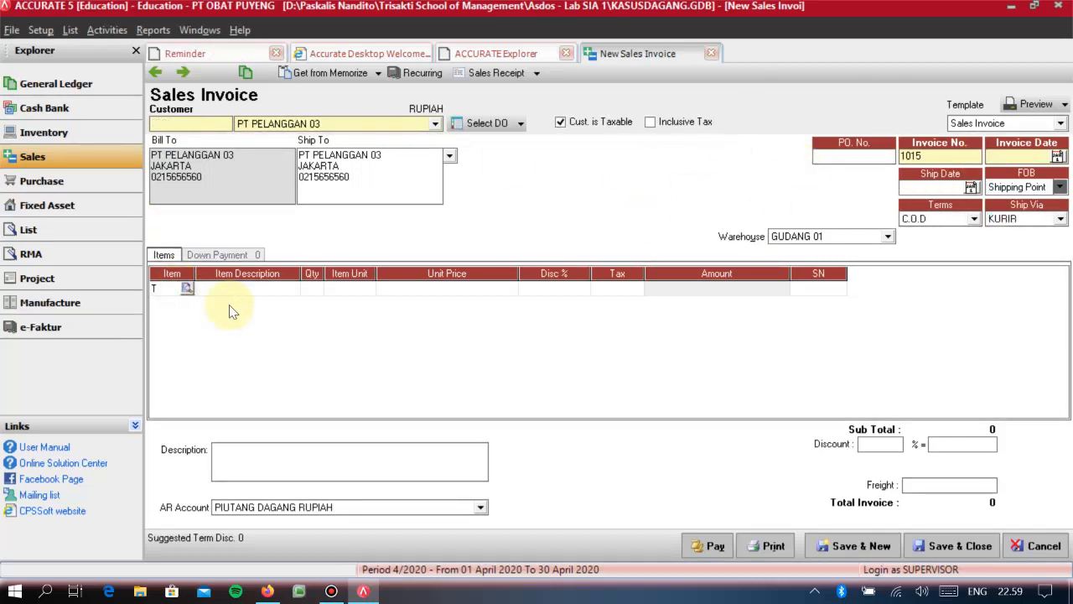
click(447, 198)
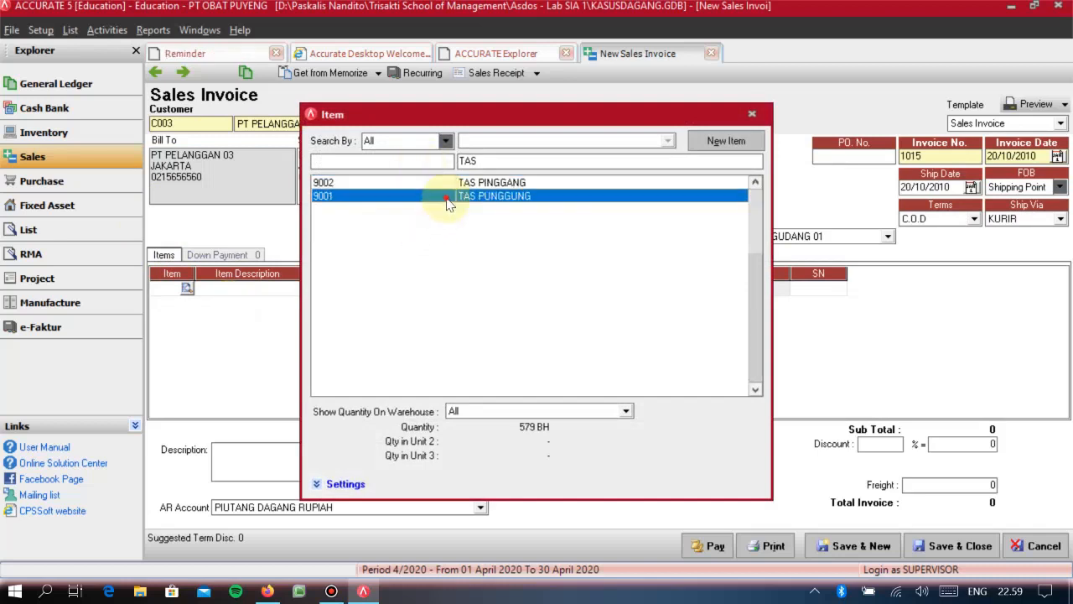
double_click(447, 201)
text(5)
key(Tab)
key(Tab)
key(Tab)
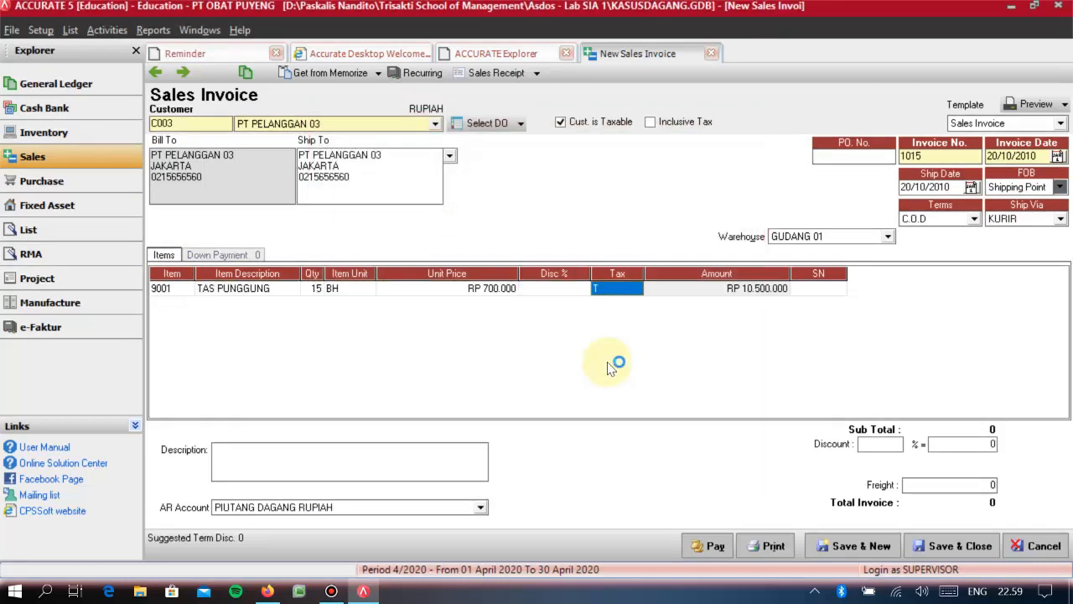
key(Tab)
key(Tab)
key(Tab)
key(Tab)
key(Up)
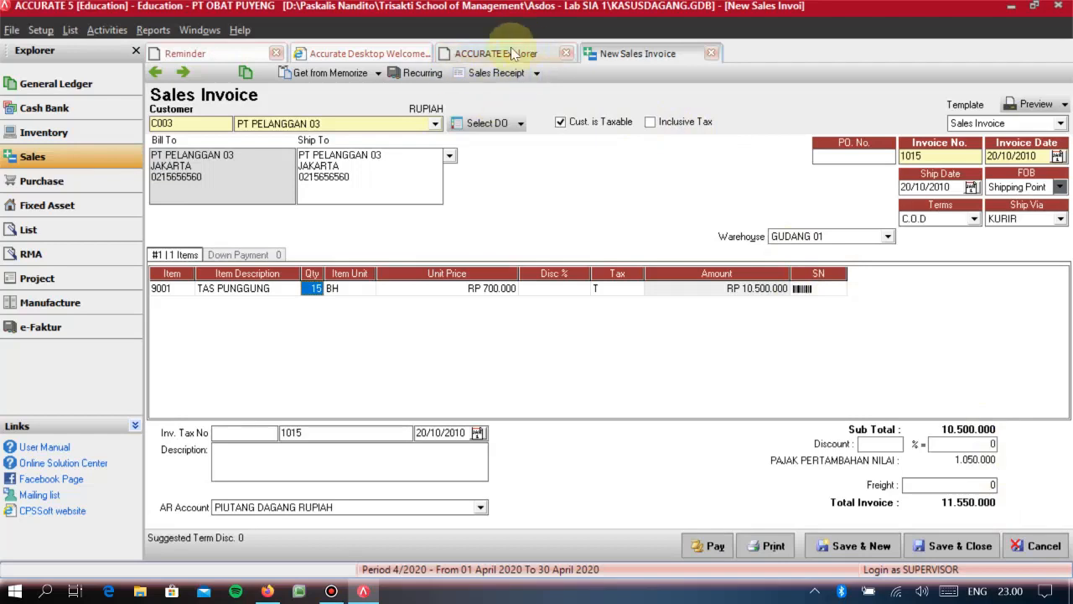
- Create a sales receipt for invoice 1015 with payment and cheque dates 20/10/2010, and save and close both documents
click(502, 73)
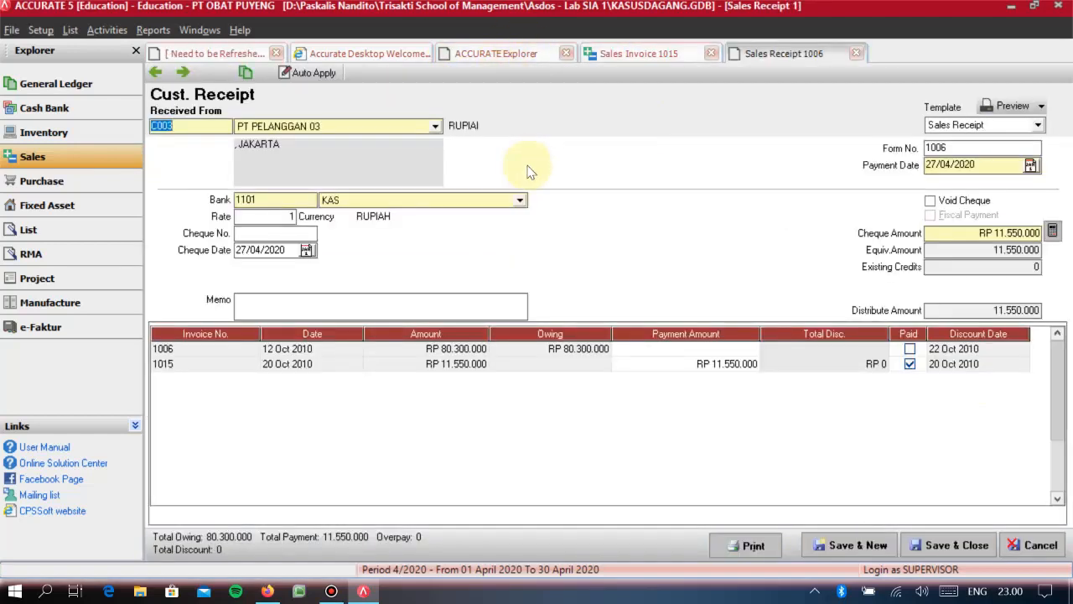
drag(994, 166, 729, 157)
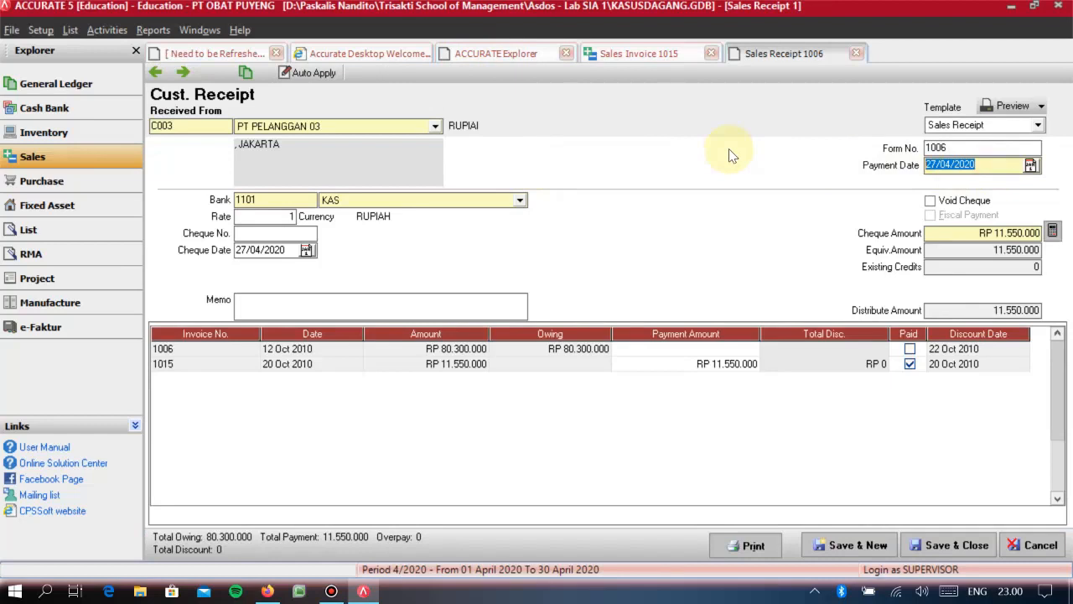
text(20/10/2010)
drag(288, 250, 166, 255)
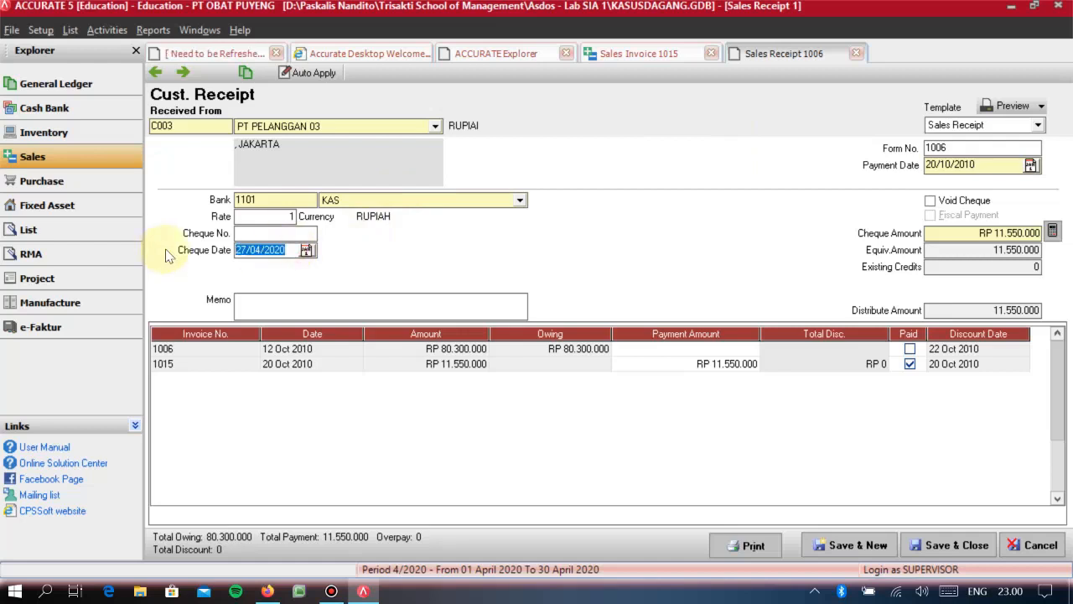
text(20/10/201)
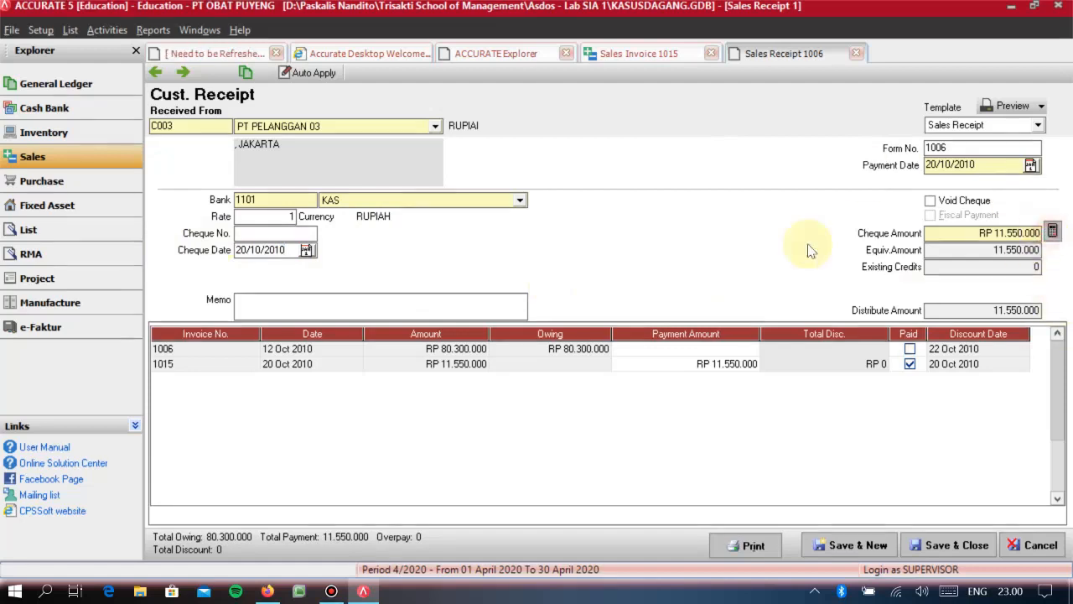
click(955, 551)
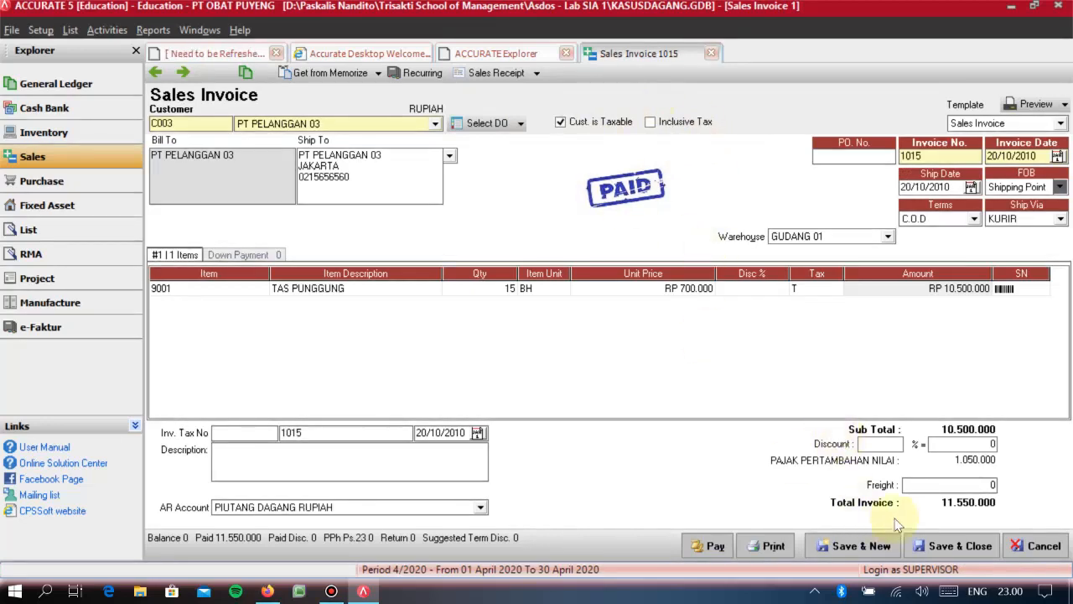
click(944, 546)
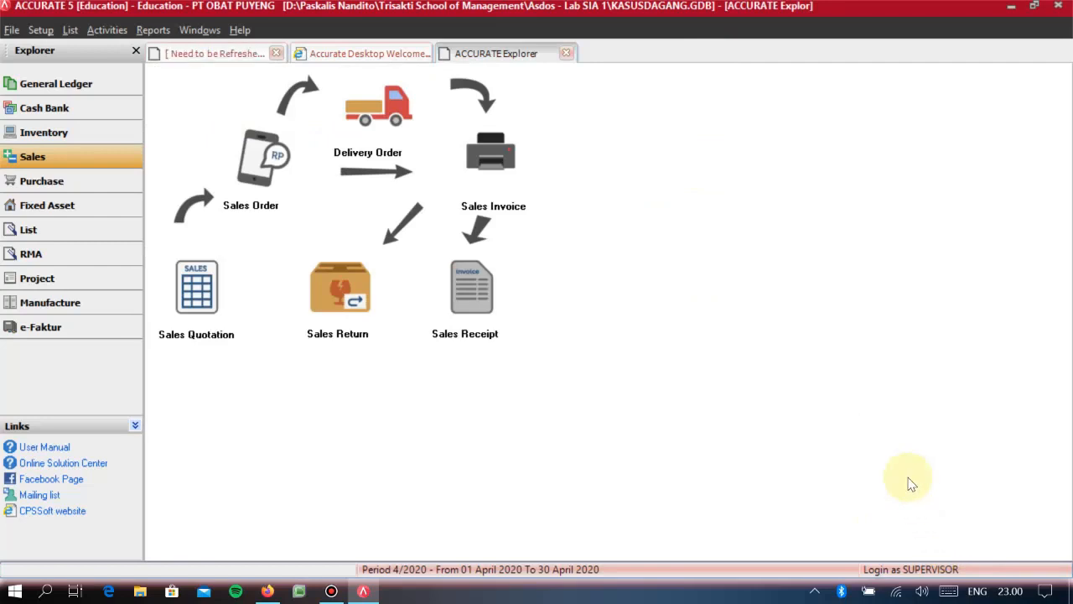
- Start a new RMA dated 10/11/2010 with an estimated fixed date of 17/11/2010
click(65, 255)
click(183, 214)
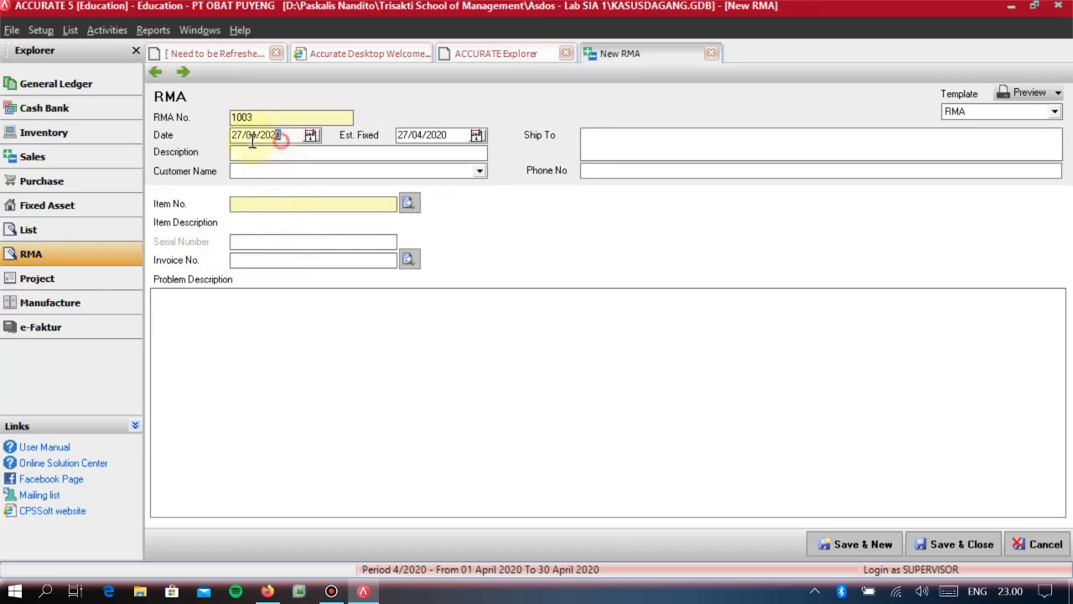
click(280, 135)
text(10/11/2010)
key(Tab)
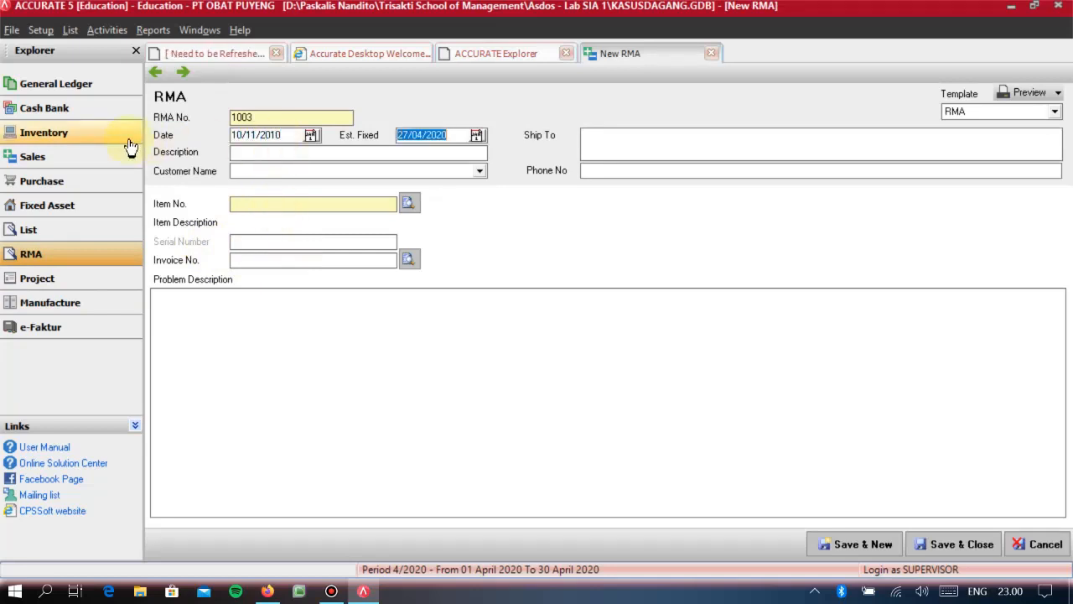
text(17)
text(11)
text(20)
text(PENGEMBALIAN TAS PUI)
- Enter the RMA description PENGEMBALIAN TAS PUNGGUNG and choose PT PELANGGAN 03 as the customer
key(BackSpace)
key(BackSpace)
text(N)
key(BackSpace)
key(BackSpace)
text(N)
key(Tab)
key(Down)
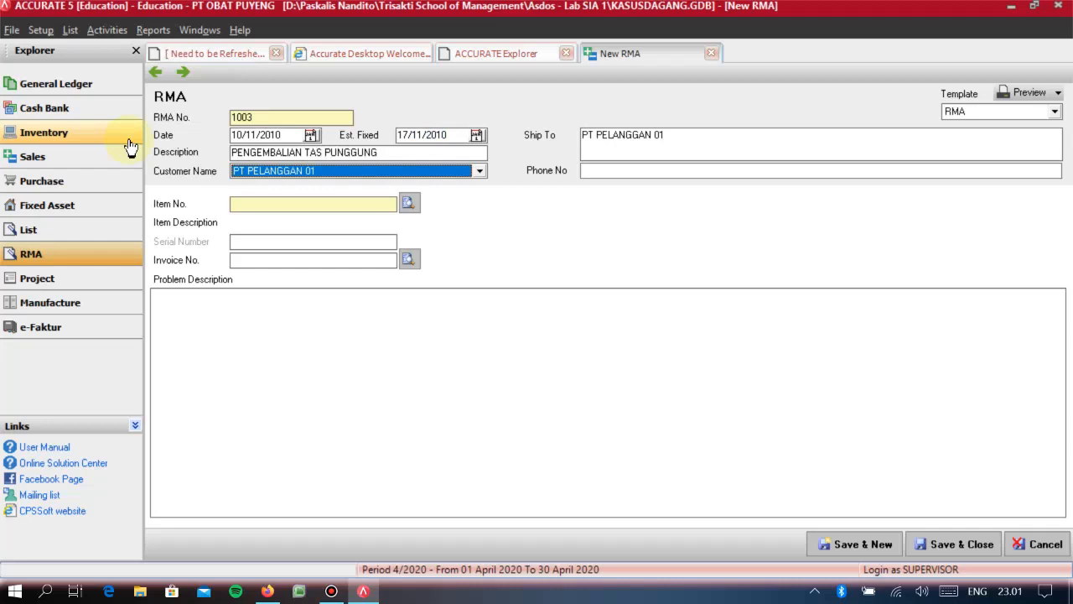
key(Down)
key(Tab)
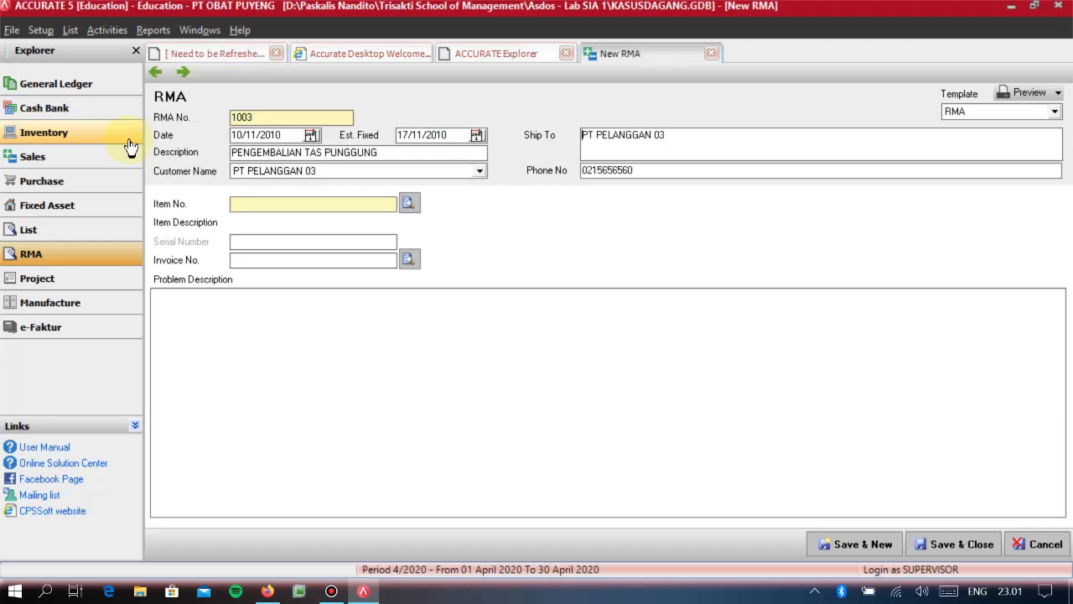
- Assign item 9001 TAS PUNGGUNG and invoice 1015 to the RMA
click(409, 203)
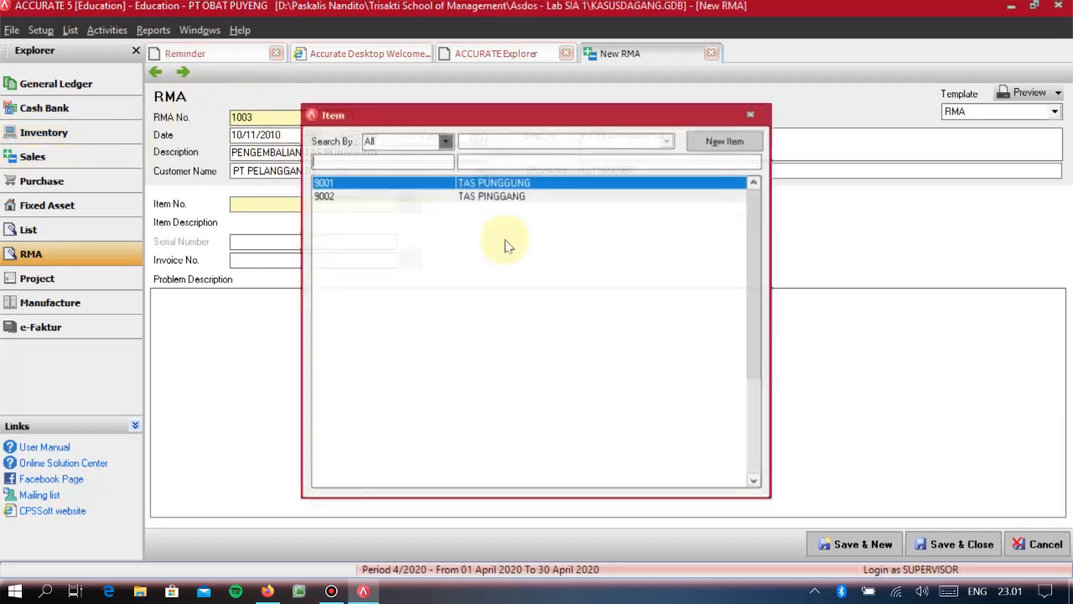
double_click(481, 184)
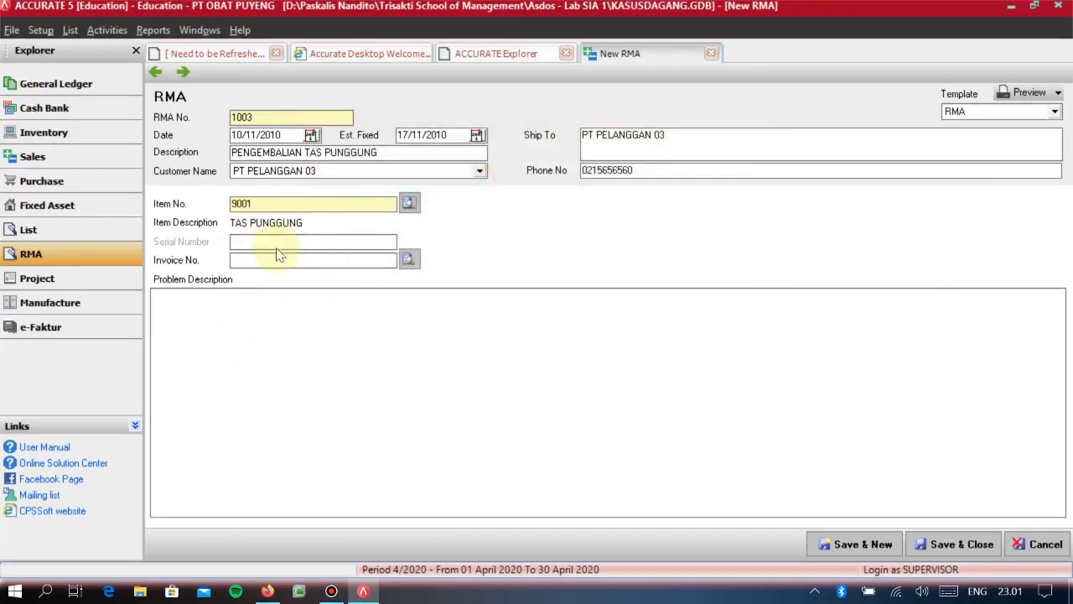
click(407, 261)
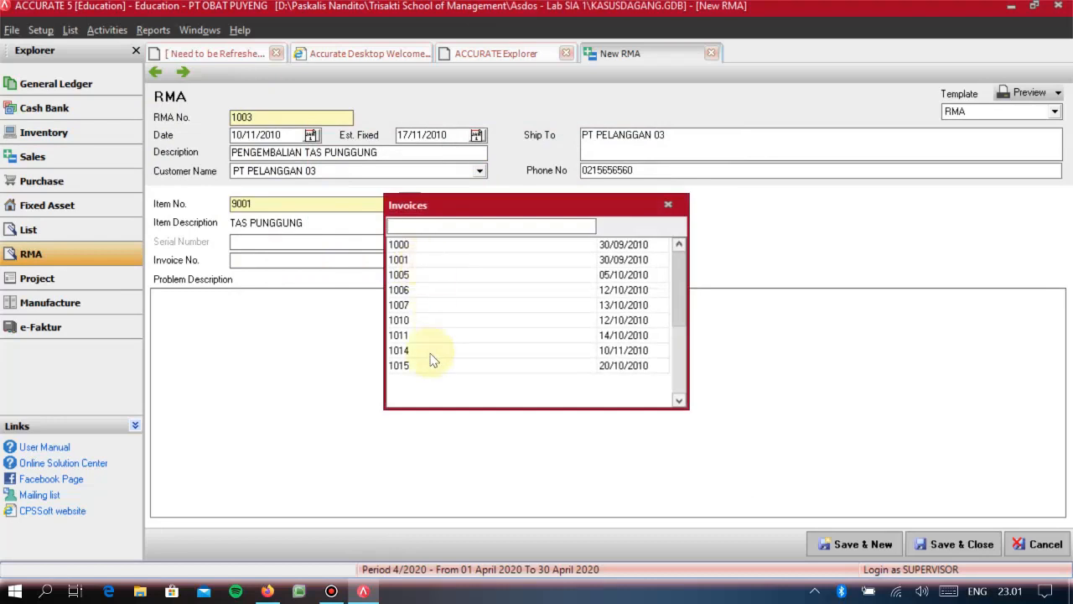
double_click(427, 367)
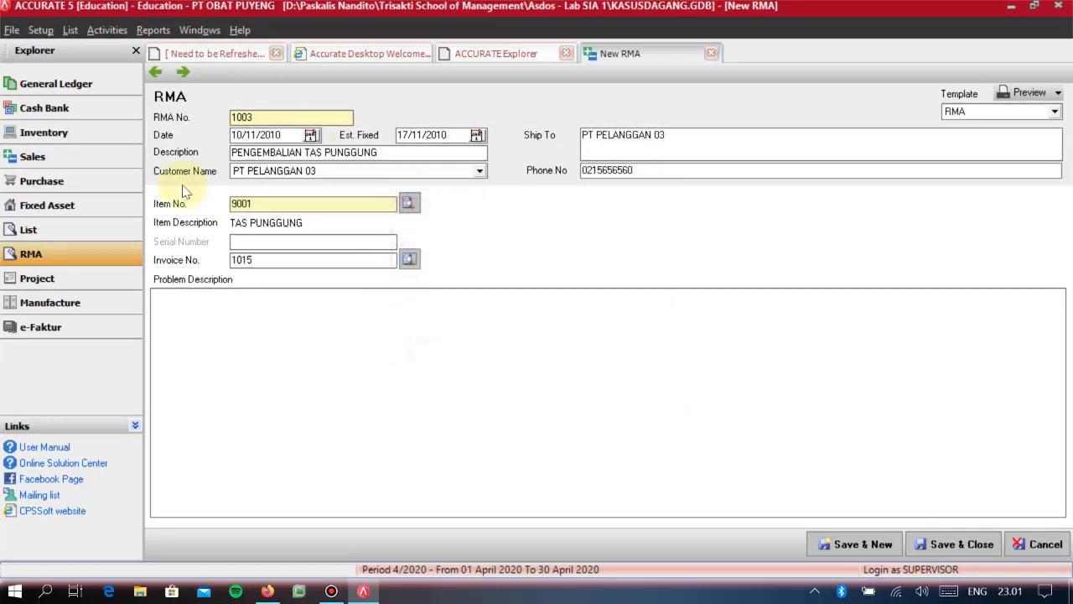
- Enter the problem description PENGEMBALIAN 5 UNIT TAS PUNGGUNG, and save and close the RMA
click(224, 337)
text(PEGN)
key(BackSpace)
text(NGEMBALIAN)
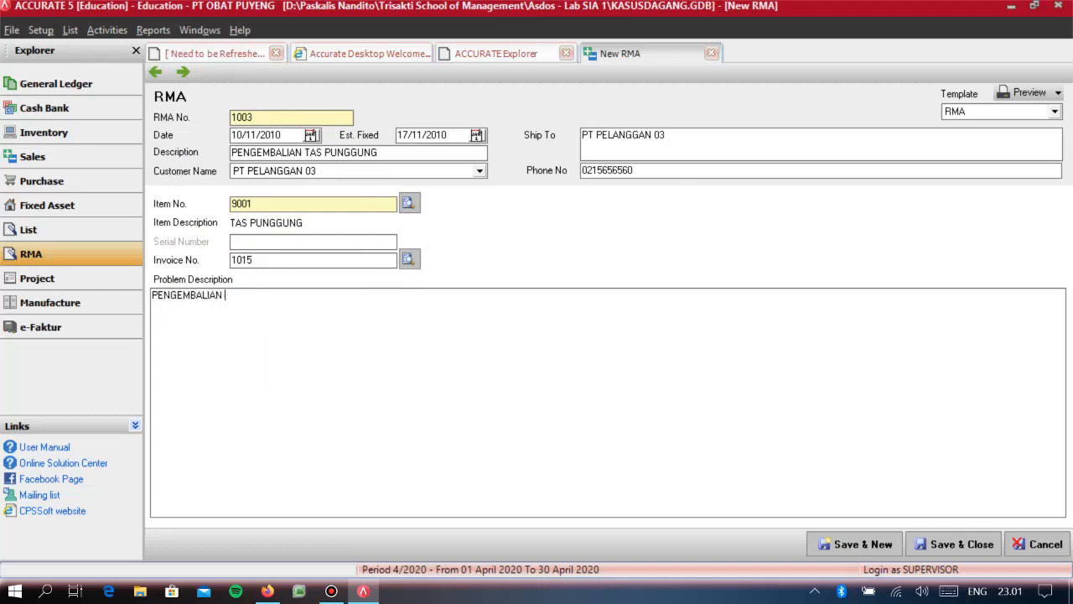
text( 5 UNIT TAS PUNGGUNNGU)
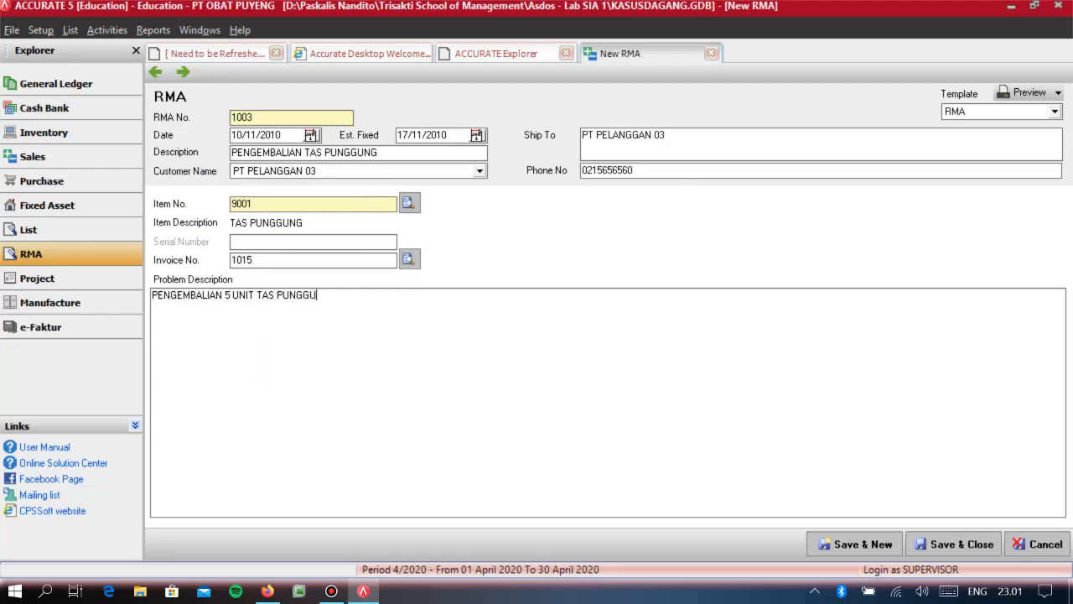
text(NG)
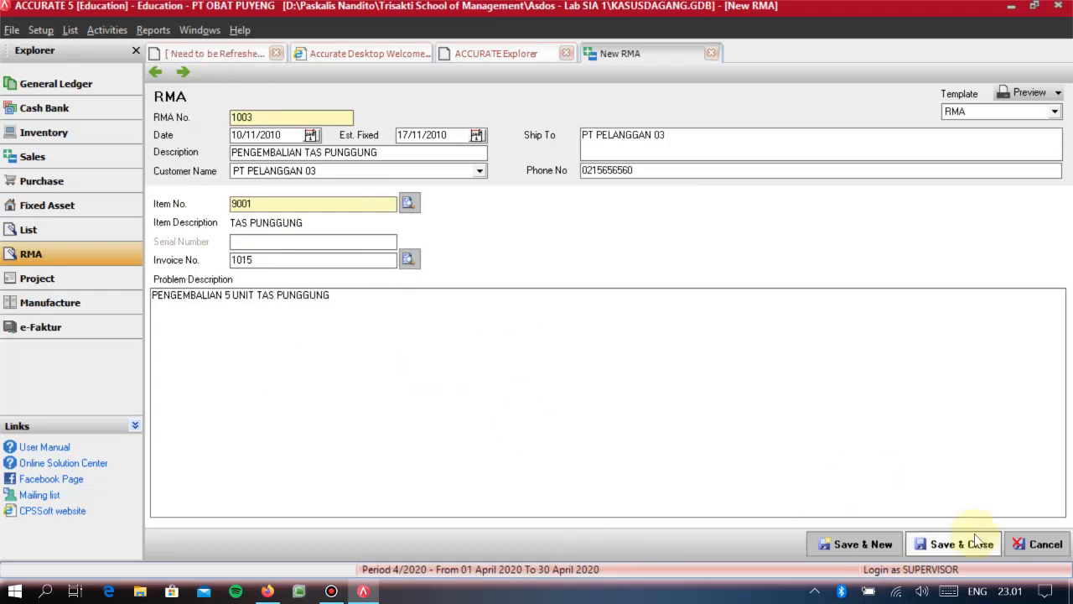
click(980, 545)
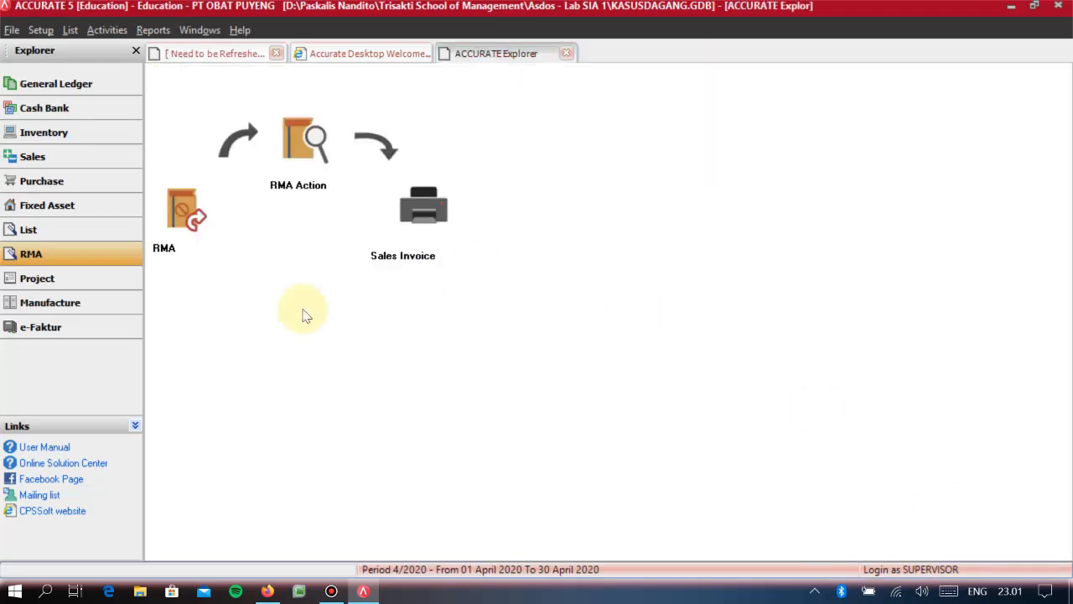
- Record an RMA action dated 14/11/2010 for RMA 1003 with the action Canceled, and save and close it
click(311, 183)
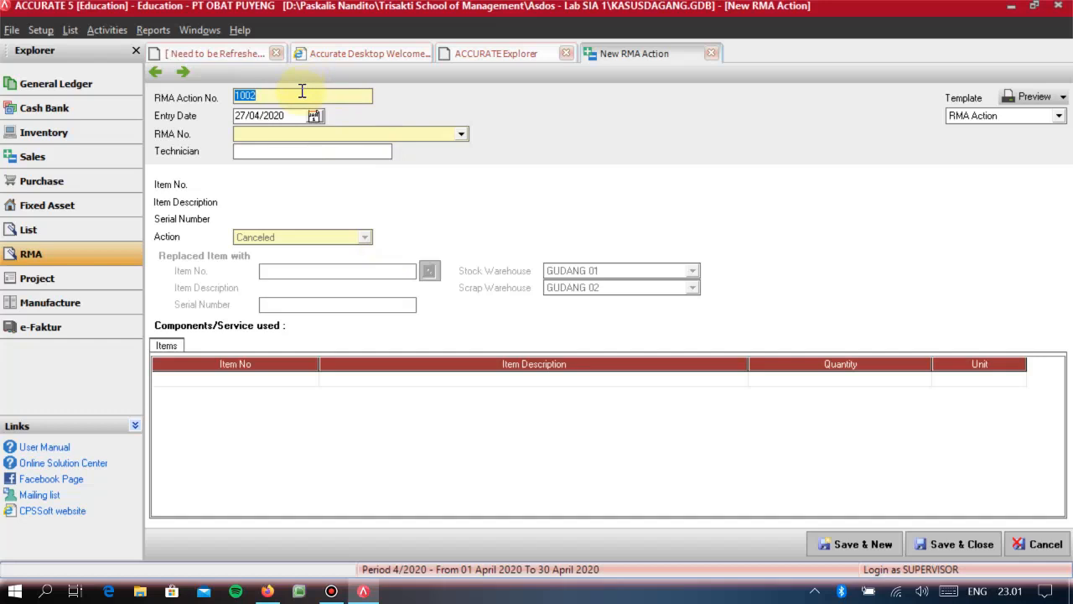
key(Tab)
text(14/11/2010)
key(Tab)
text(1003)
key(Return)
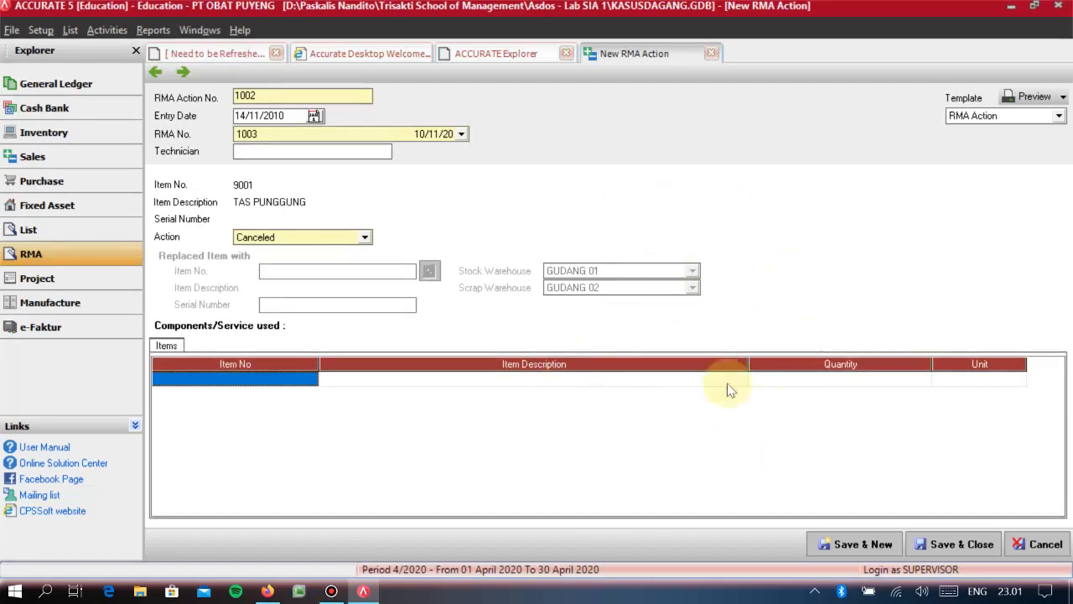
click(973, 545)
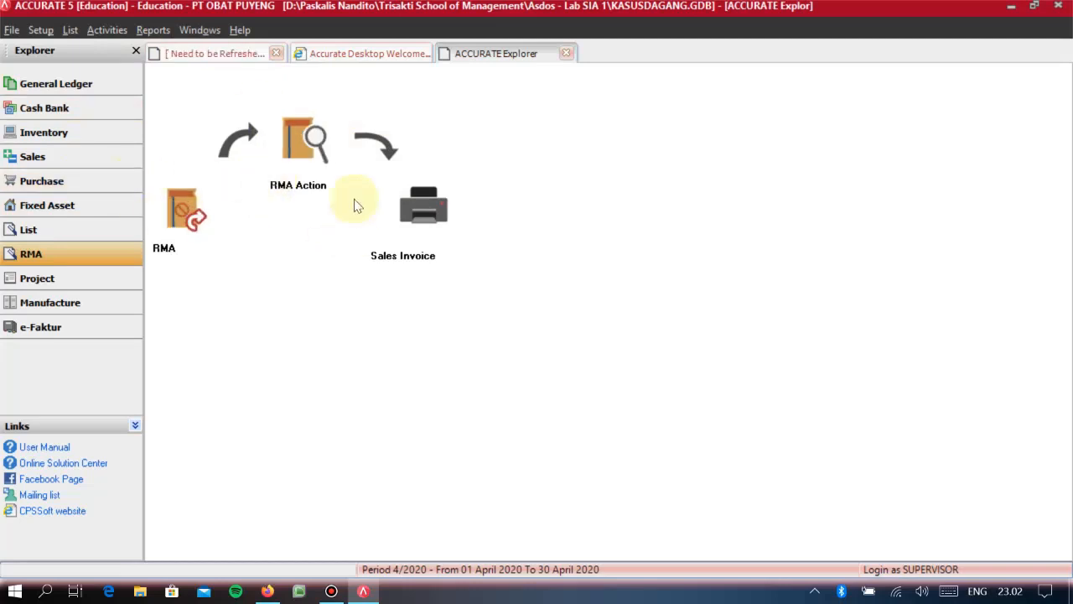
click(66, 161)
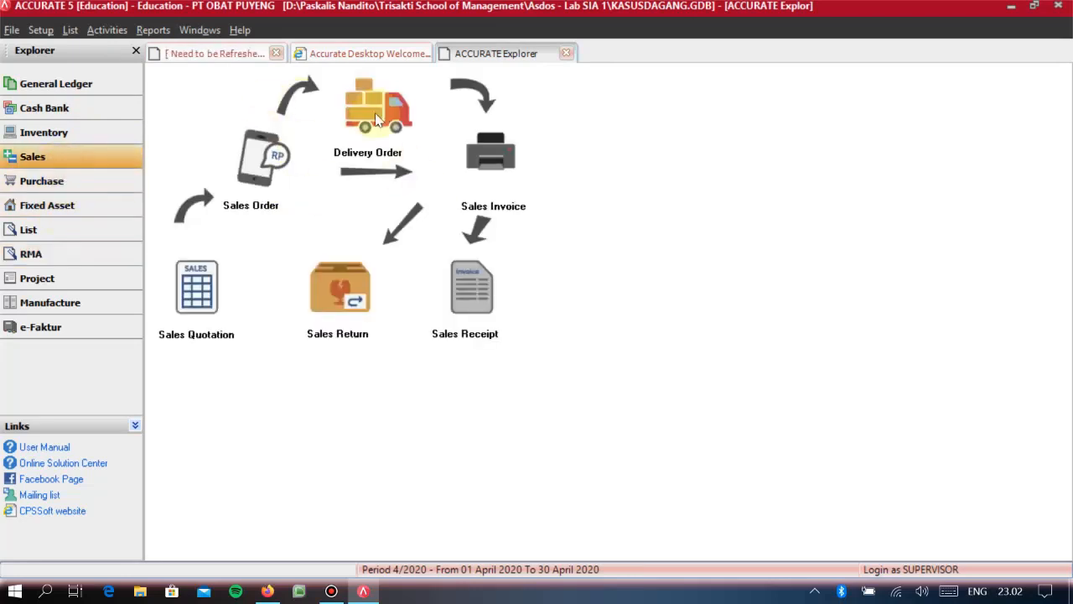
click(42, 252)
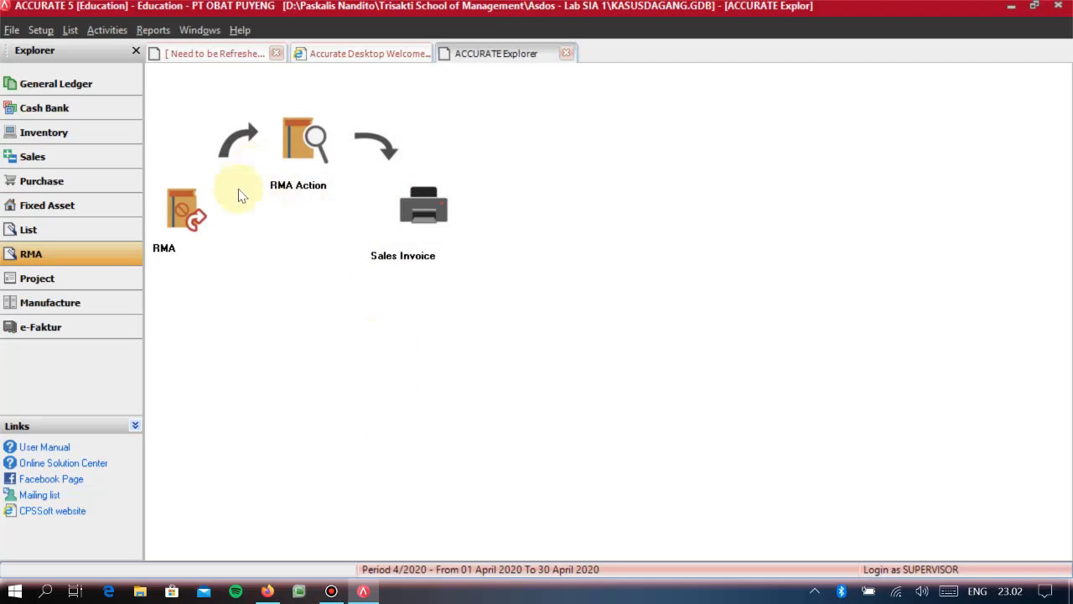
click(55, 160)
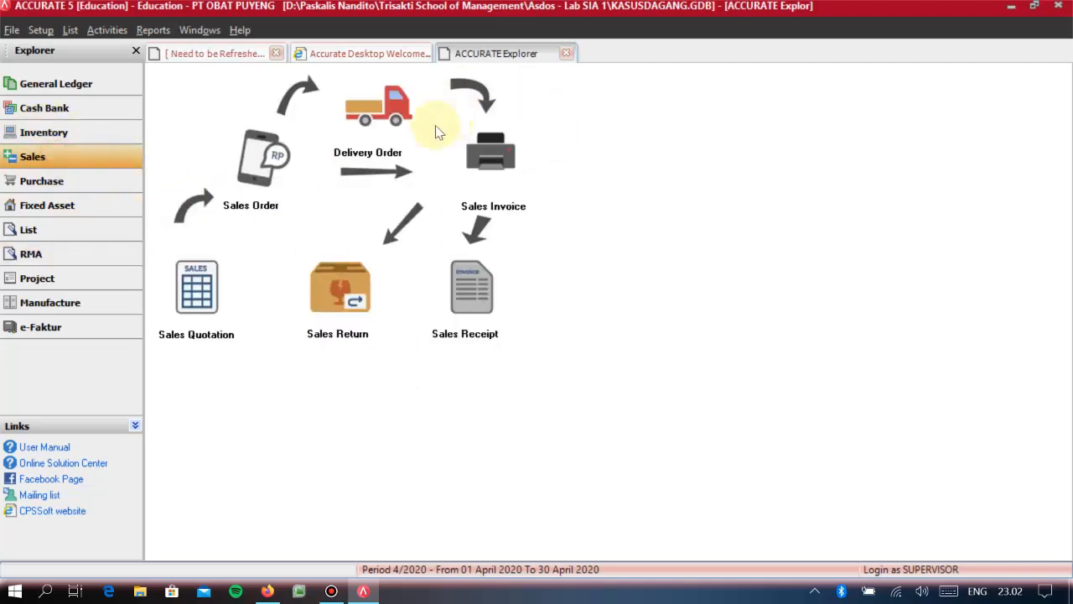
click(51, 253)
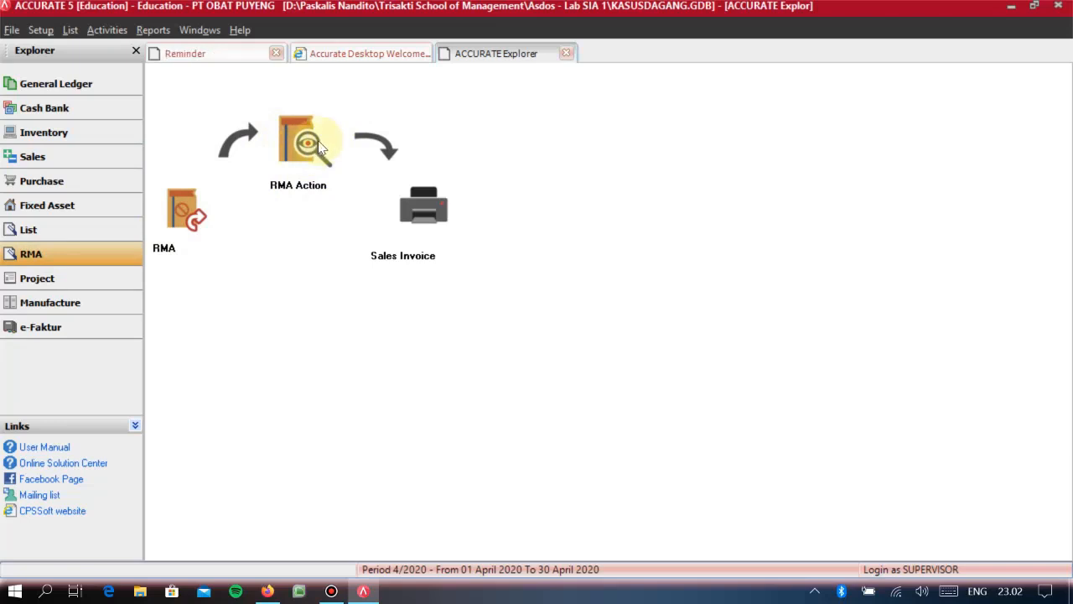
click(59, 160)
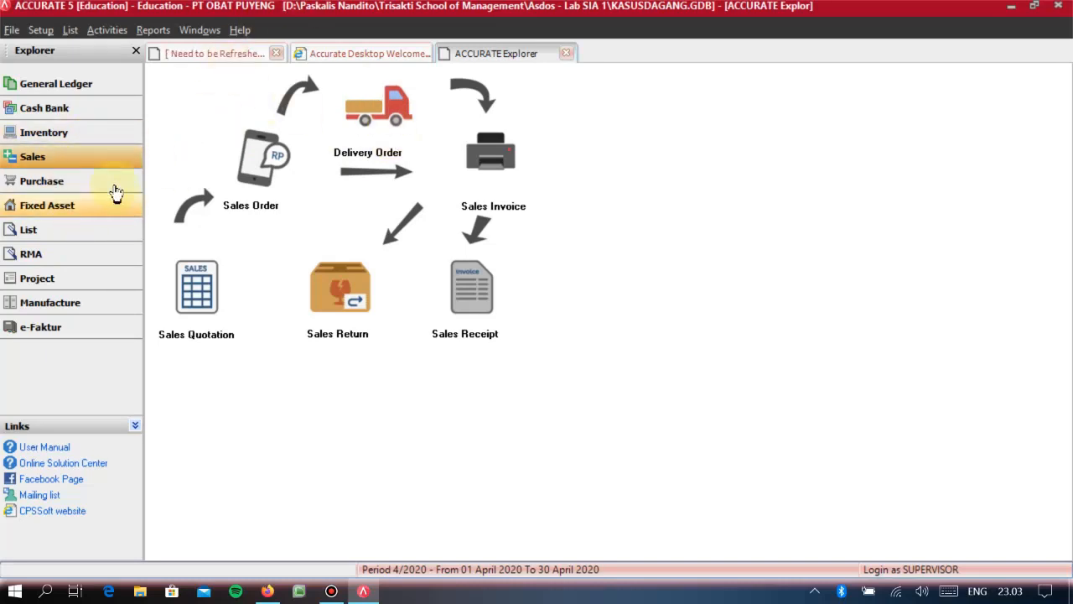
click(79, 256)
click(74, 112)
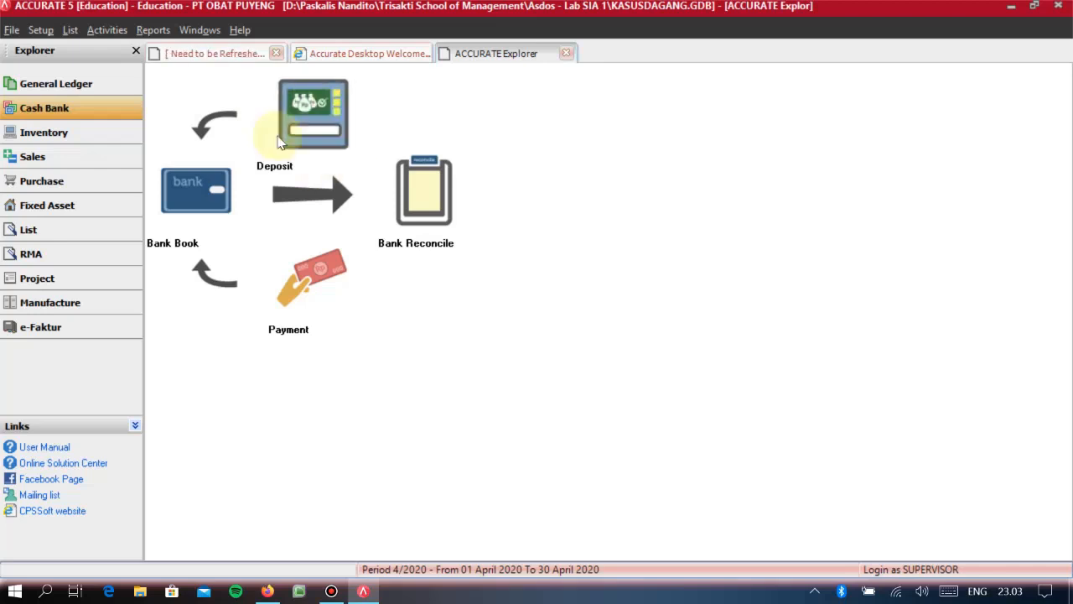
click(79, 164)
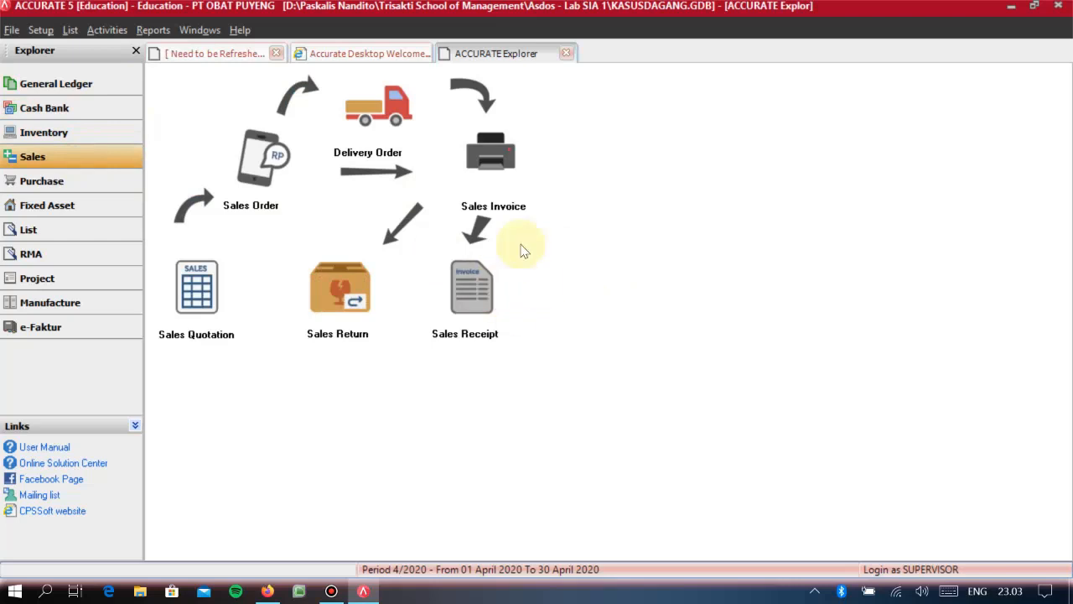
click(92, 116)
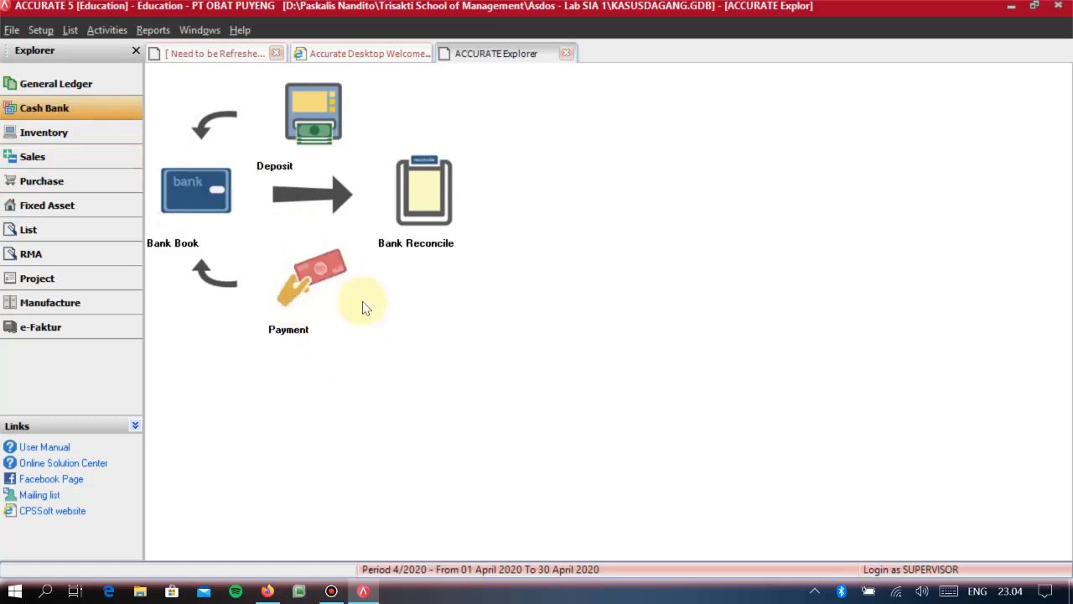
click(65, 180)
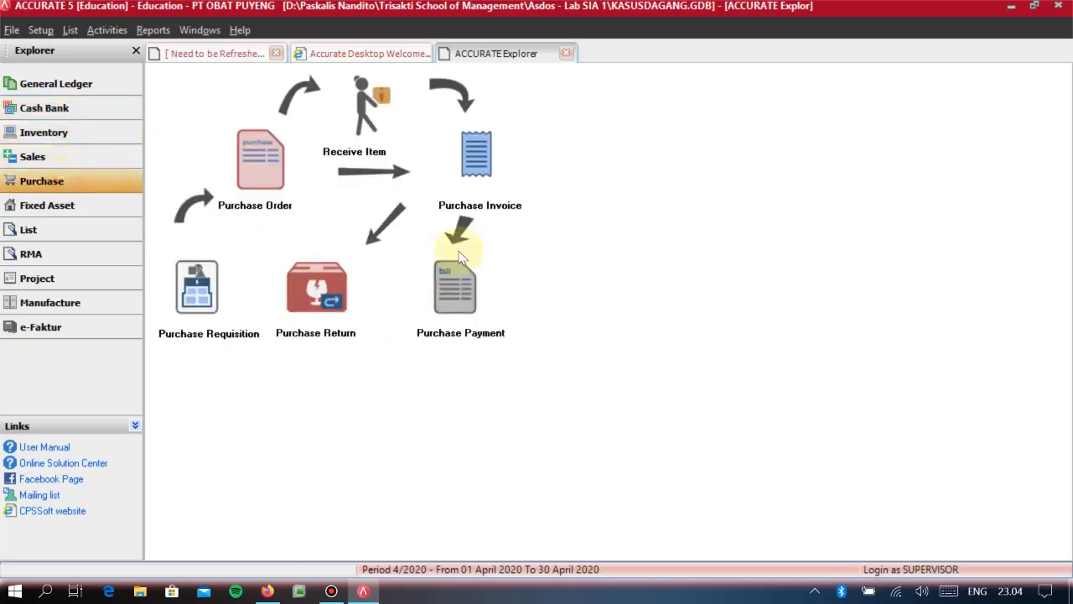
- Create a new other payment under Cash Bank and set it as paid from KAS BANK BCA
click(41, 108)
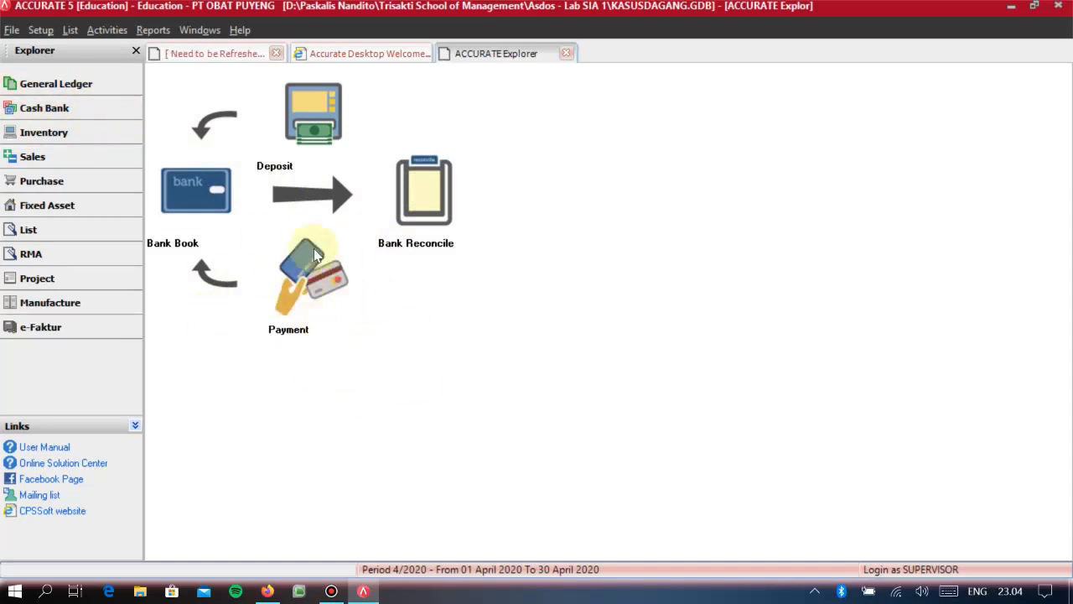
click(106, 30)
mouse_move(126, 68)
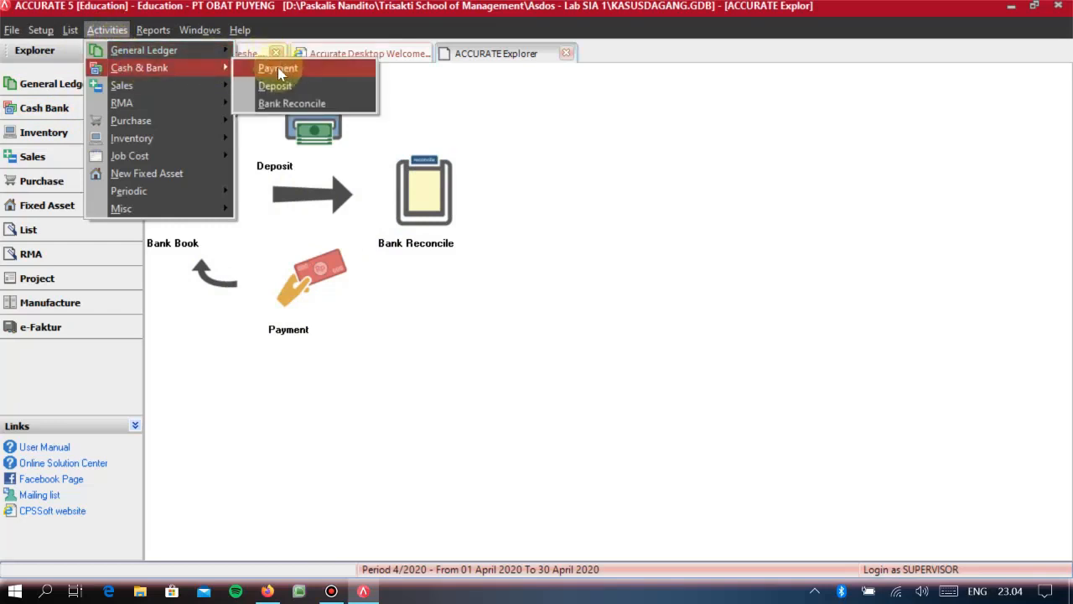
click(367, 365)
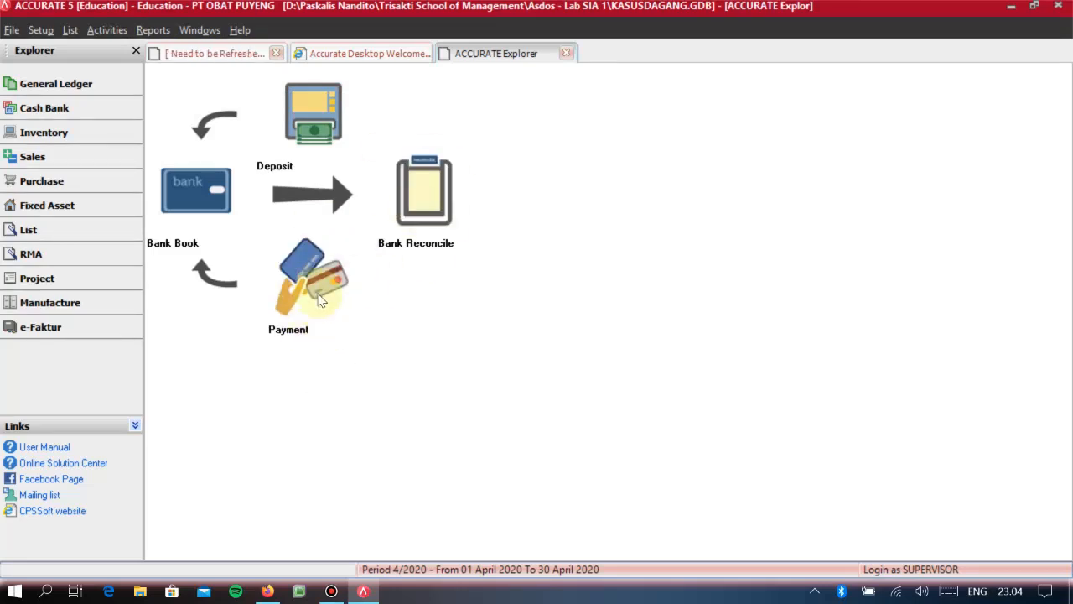
click(317, 292)
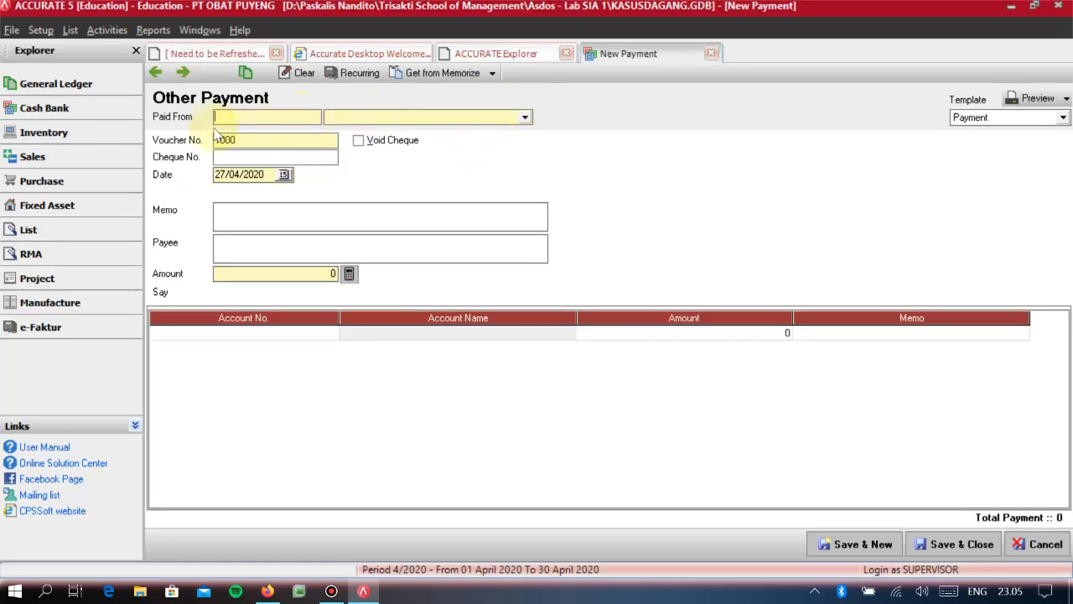
click(524, 119)
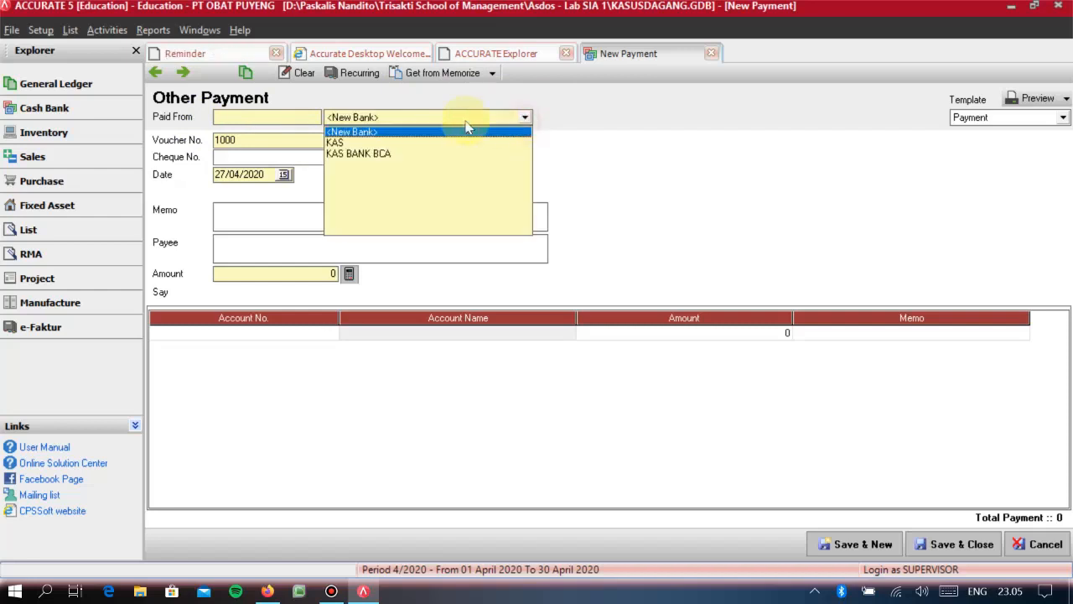
click(362, 154)
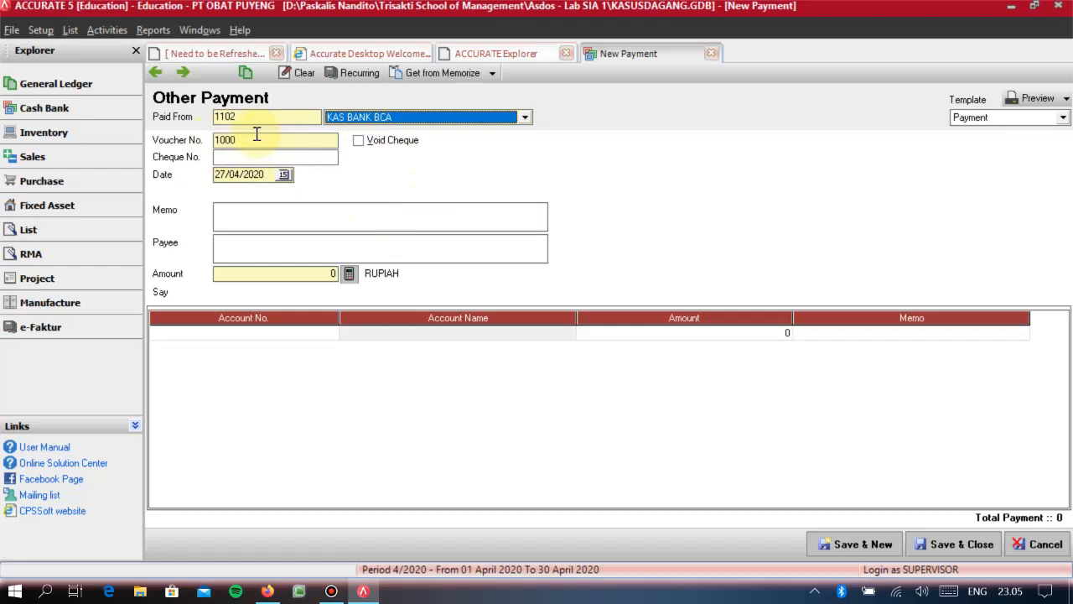
- Enter cheque number 008 and the date 01/11/2010 for the payment
click(240, 158)
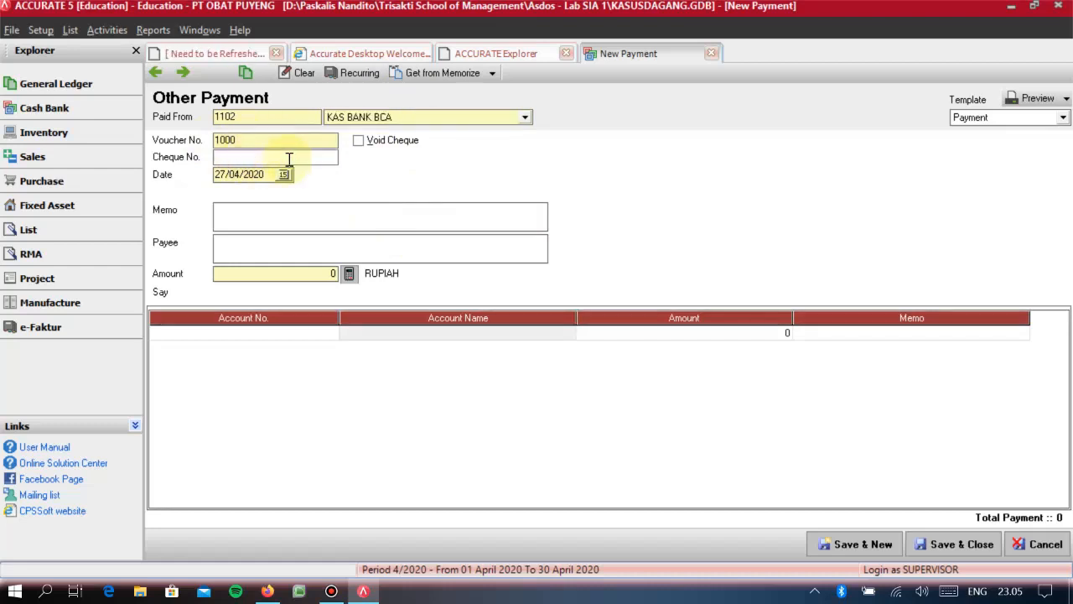
text(008)
key(Tab)
text(01/11/2010)
key(Tab)
- Enter the payment memo MEMBAYAR SEWA GUDANG SEBESAR 12 JUTA SELAMA SATU TAHUN and the payee PT GORILA
text(M)
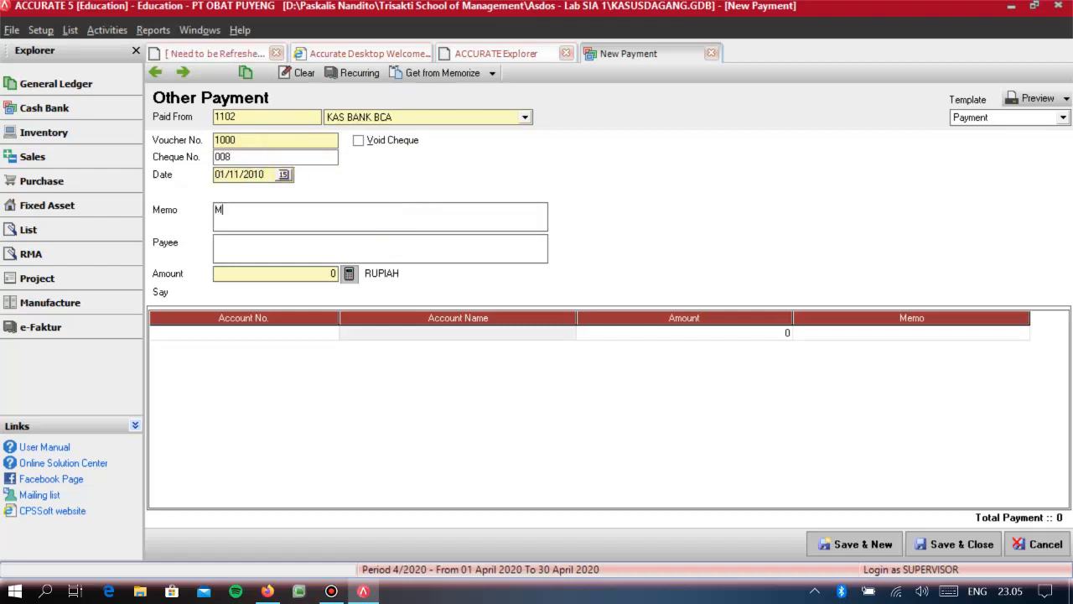
text(EMBAYAR SEWA GUDANG SBESAR)
key(BackSpace)
text(EBESAR 12 JUTA SELAMA SA)
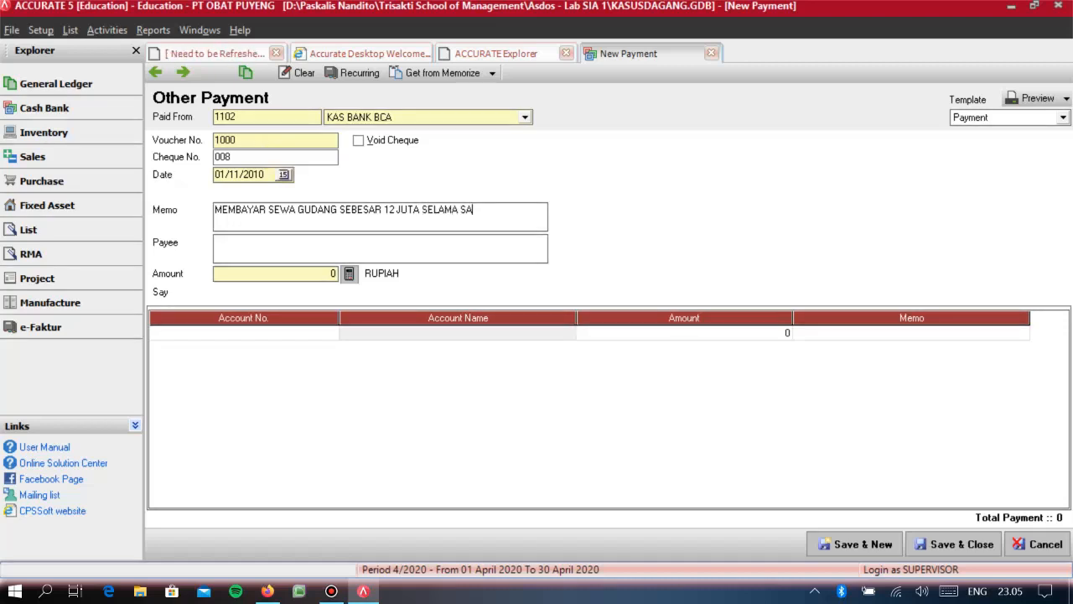
text(TU TAHUN)
key(Tab)
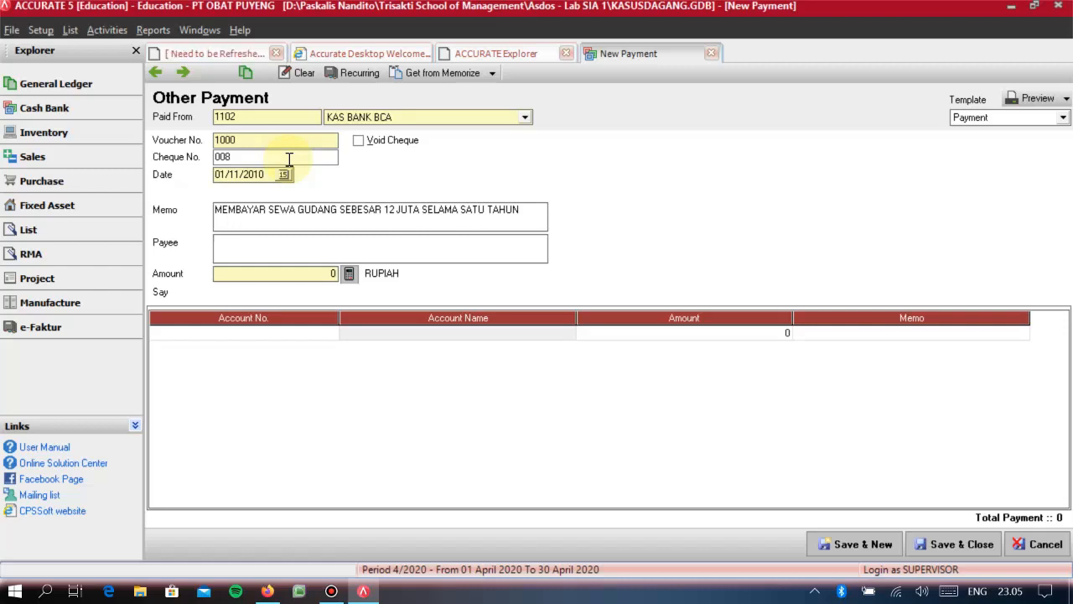
text(PT GORILA)
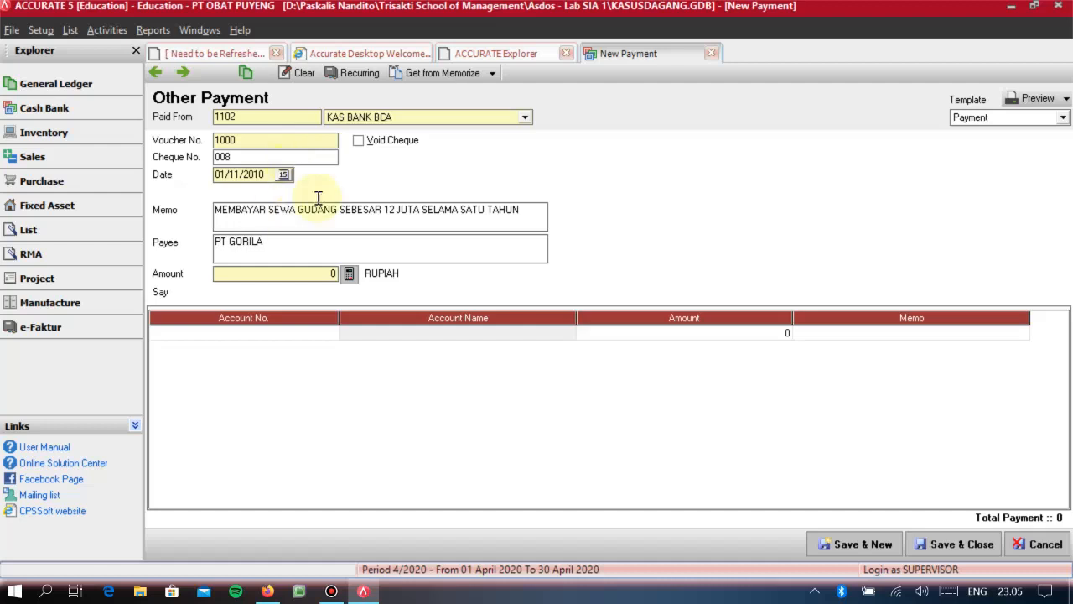
- Set the payment amount to 12.000.000 rupiah
click(276, 276)
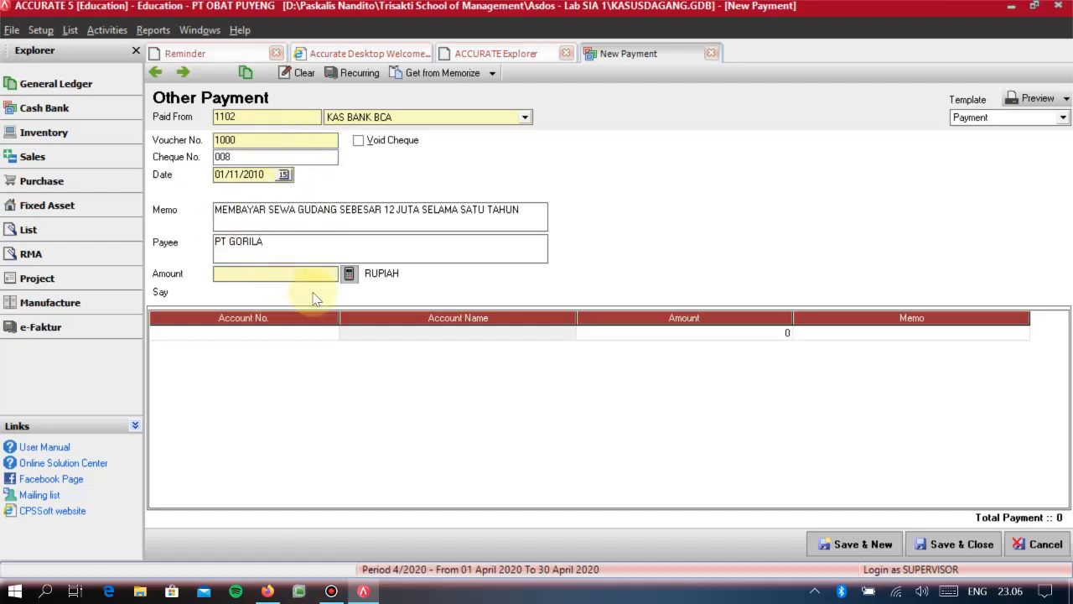
text(12000000)
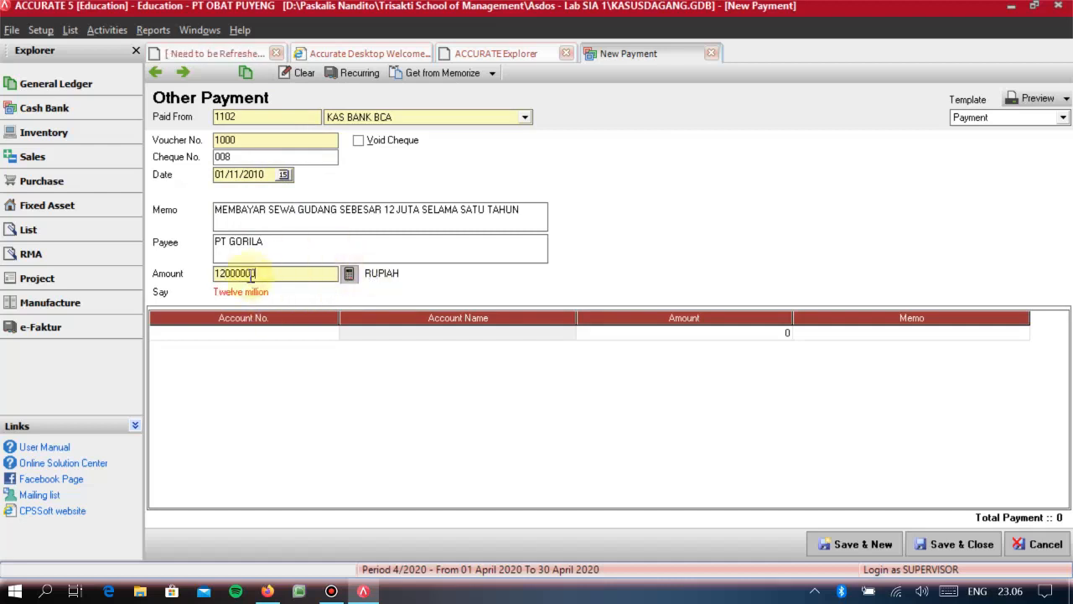
click(349, 273)
click(323, 277)
text(2100)
key(BackSpace)
key(BackSpace)
key(BackSpace)
key(BackSpace)
text(12000000)
key(Tab)
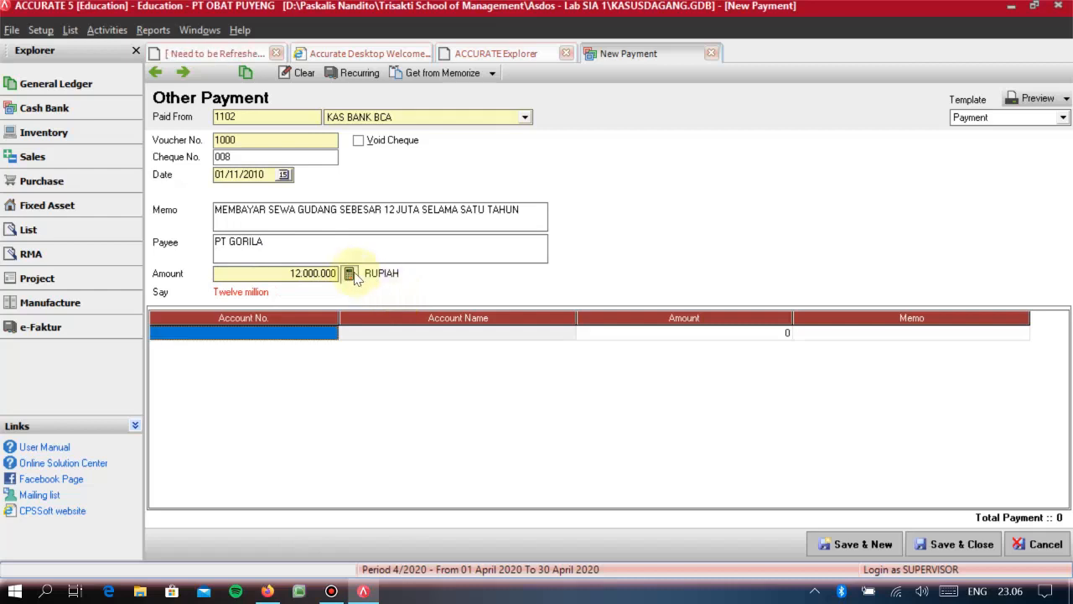
click(343, 276)
click(349, 276)
click(325, 277)
text(12)
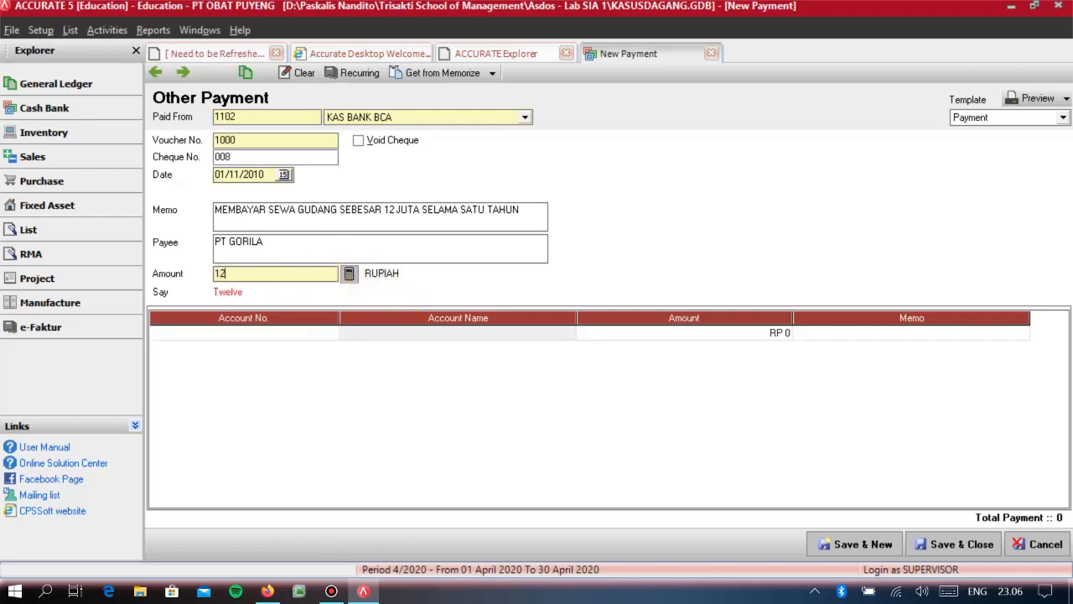
text(.000.000)
key(Tab)
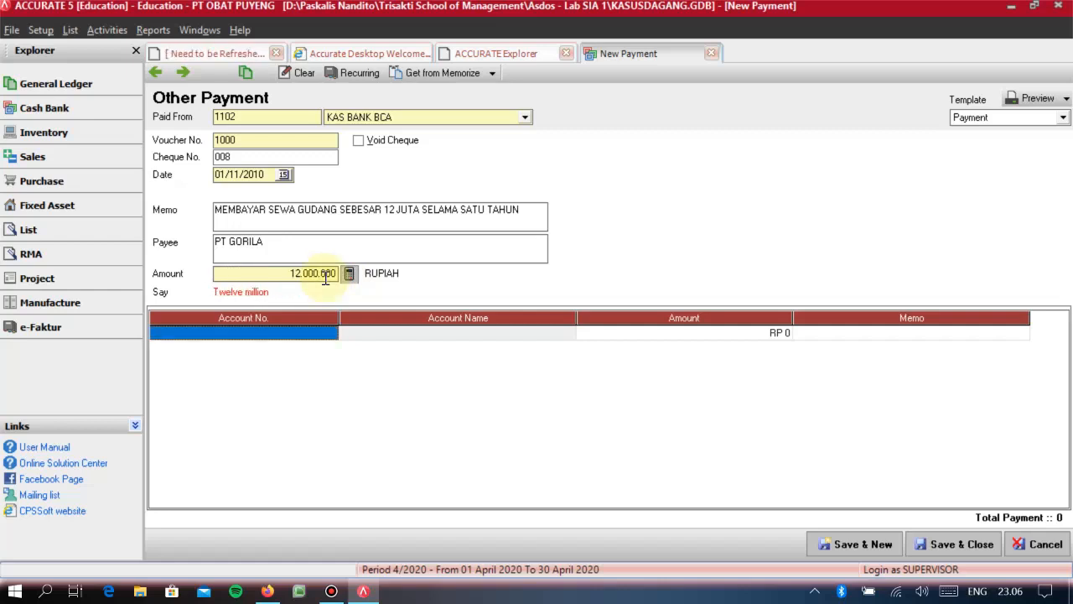
- Allocate the full RP 12.000.000 to account 1106 SEWA DIBAYAR DI MUKA, and save the payment, continuing with a new one
text(SEWA)
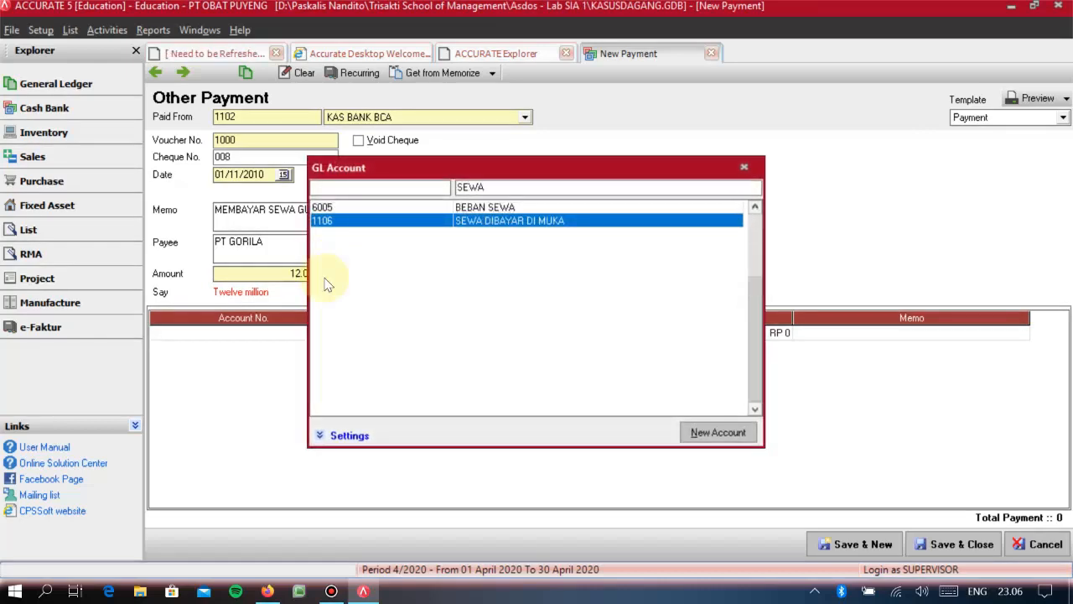
key(Return)
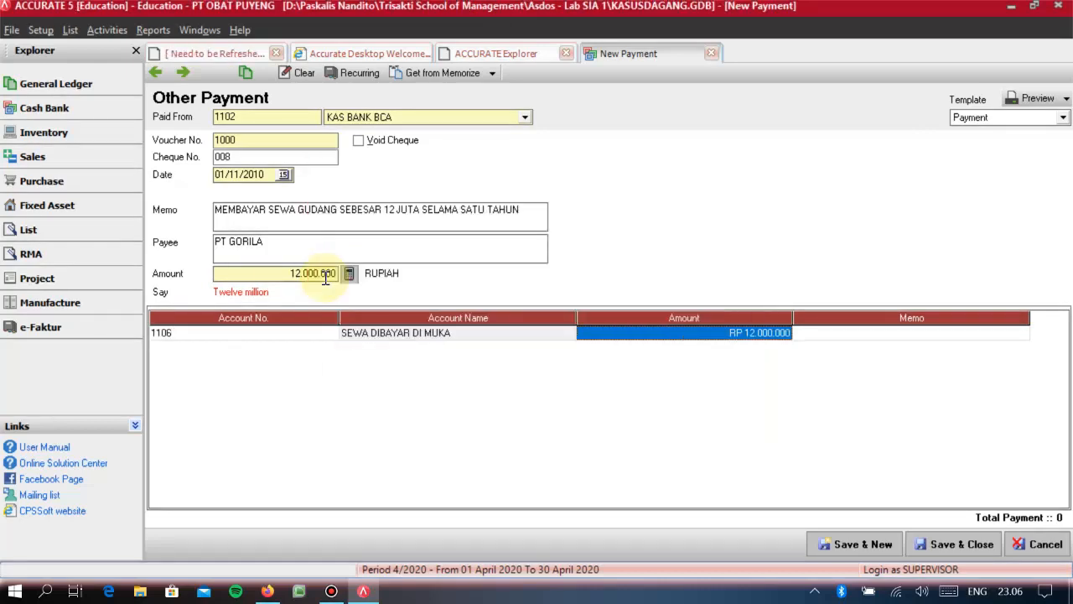
key(Return)
key(Return)
key(Up)
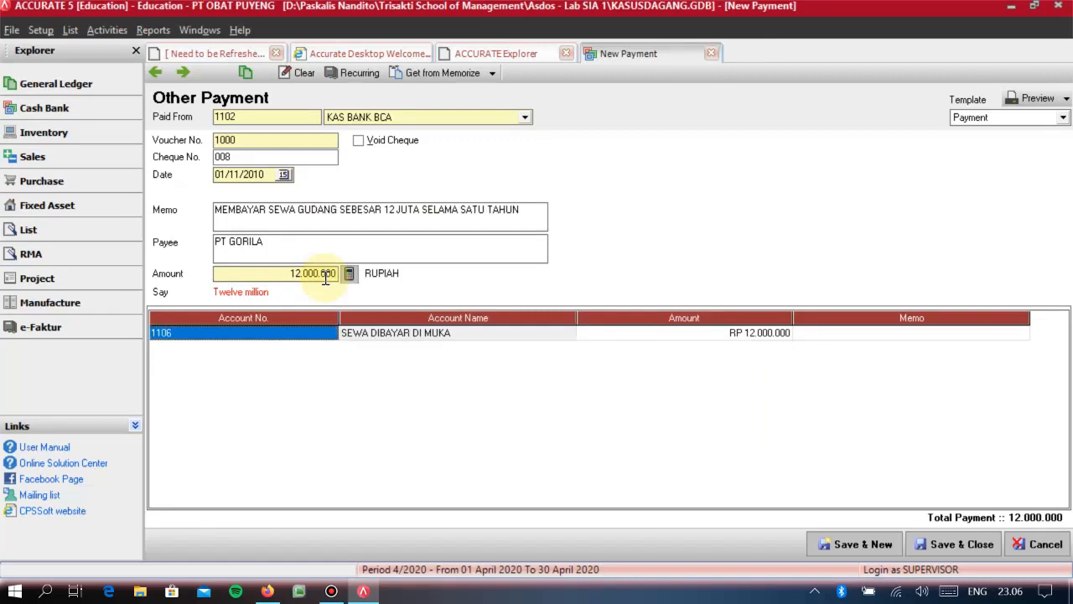
click(355, 278)
click(355, 279)
click(354, 278)
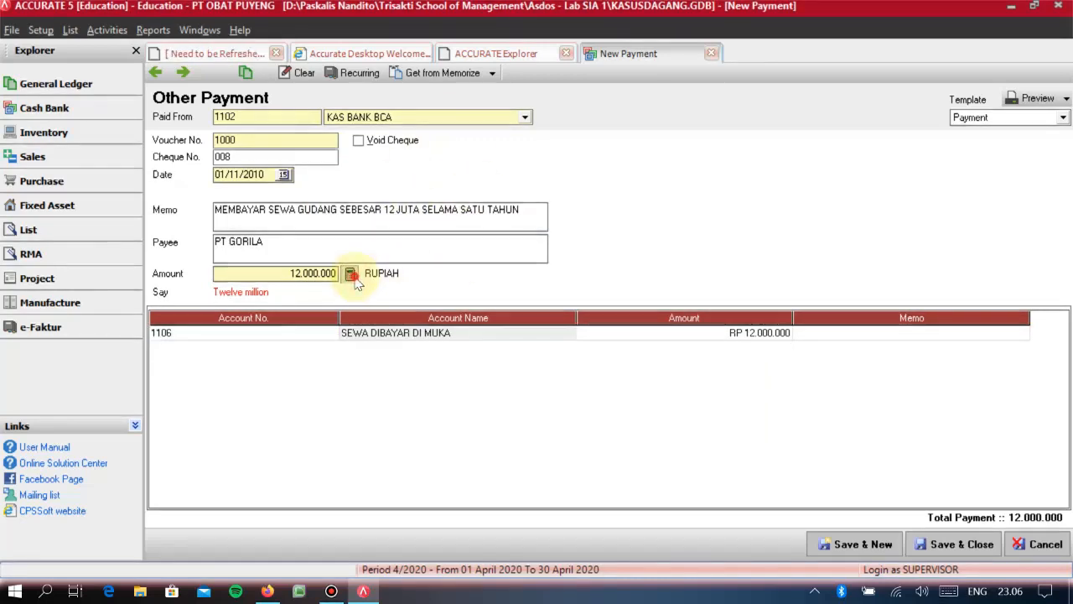
click(345, 280)
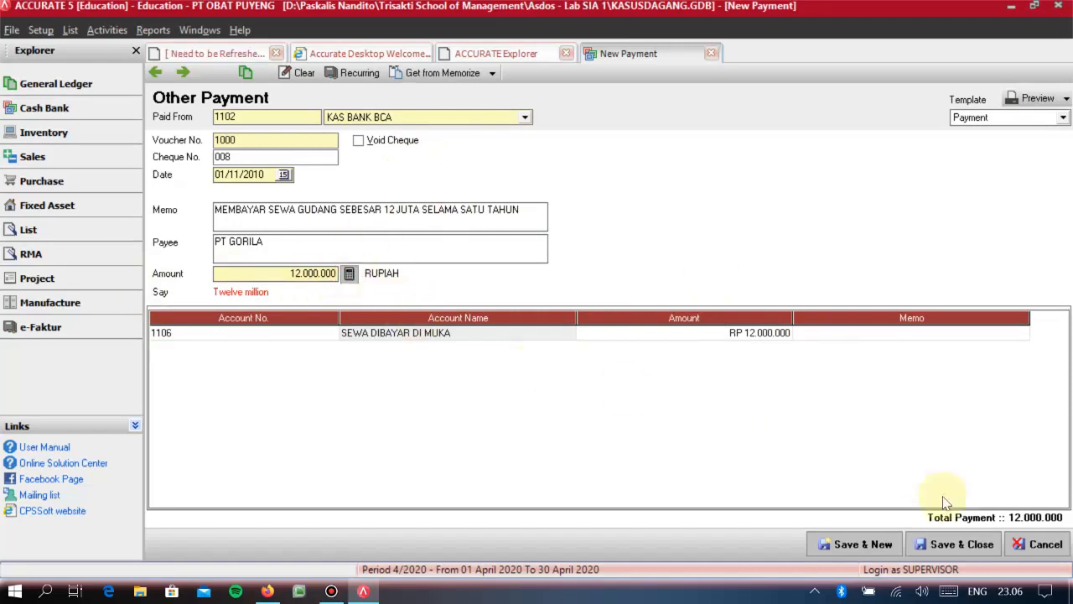
click(883, 551)
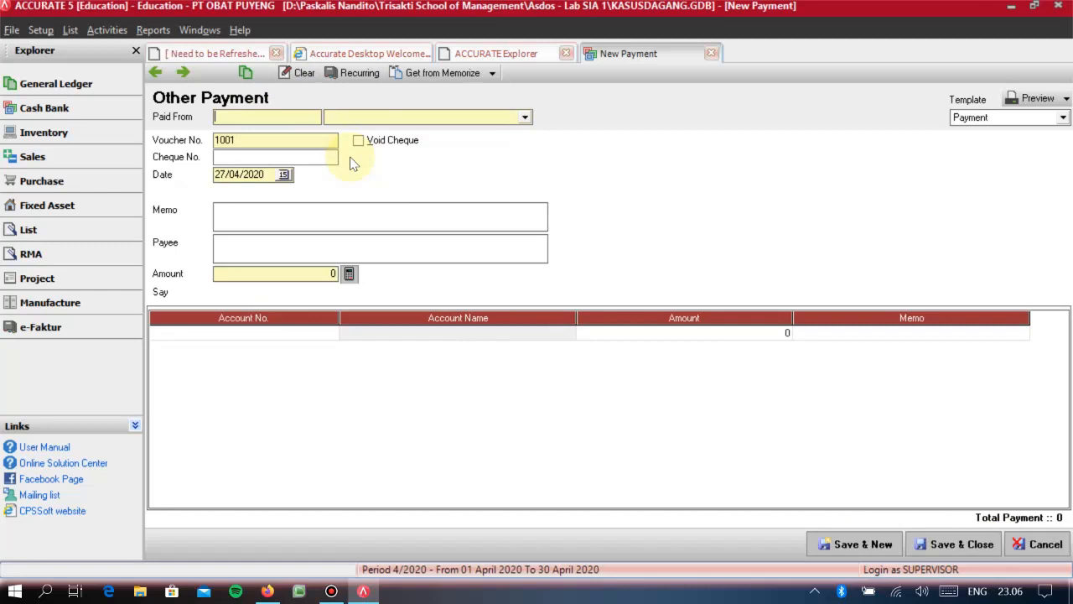
- Set the new payment as paid from KAS BANK BCA with cheque number 009 and the date 01/12/2010
click(369, 116)
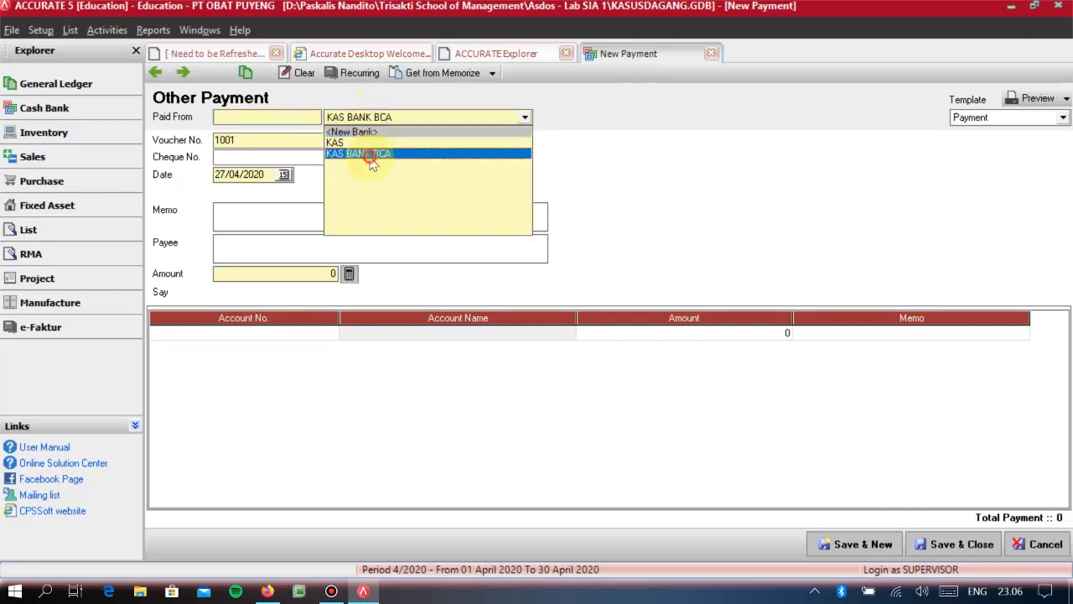
click(369, 156)
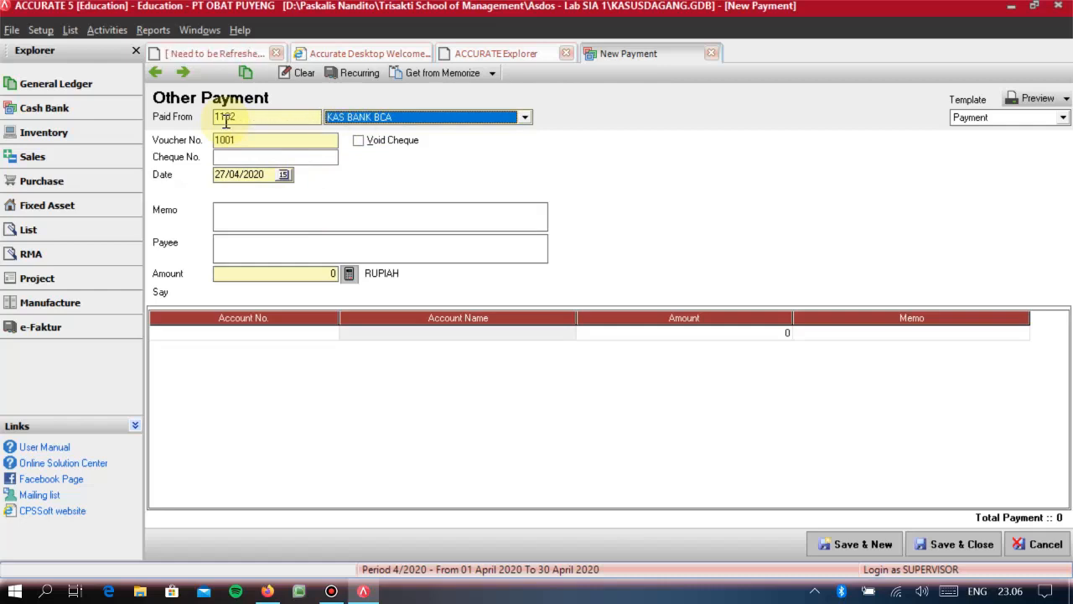
click(250, 159)
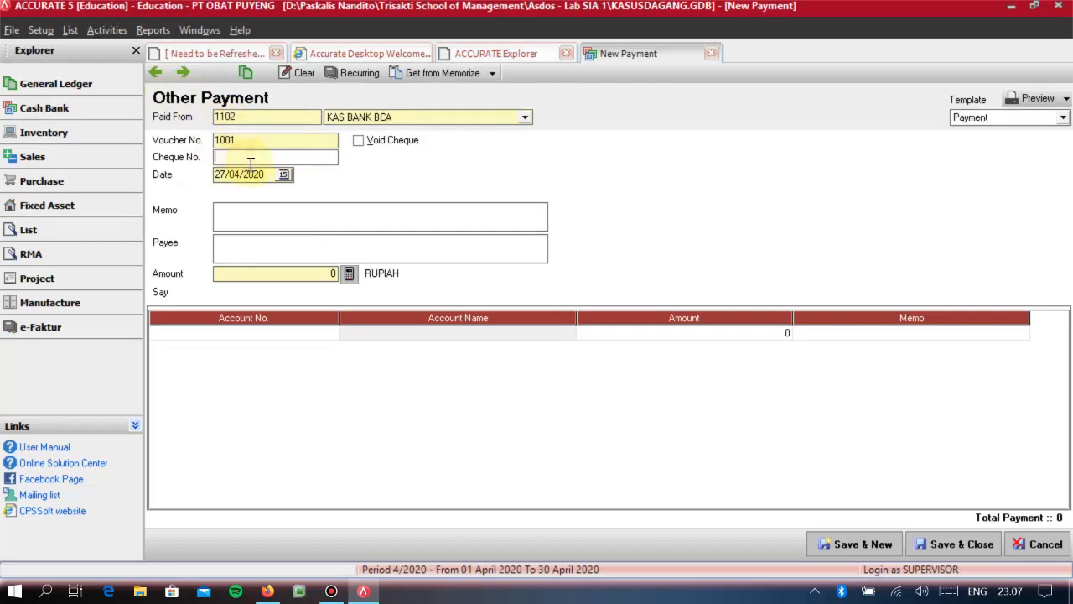
text(009)
key(Tab)
text(011207)
text(01/1)
key(Tab)
- Enter the payment memo PEMBAYARAN POKO UTANG DAN BUNGA
text(PEMBAYA)
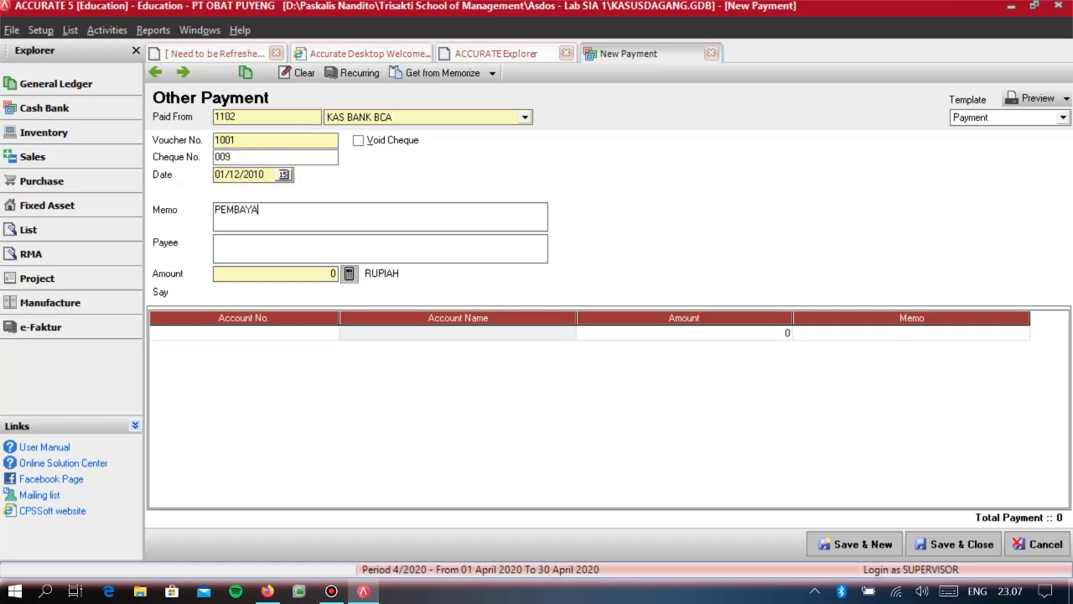
text(RAN POKO UTANG DAN BU)
key(BackSpace)
text(BUNGA)
key(Tab)
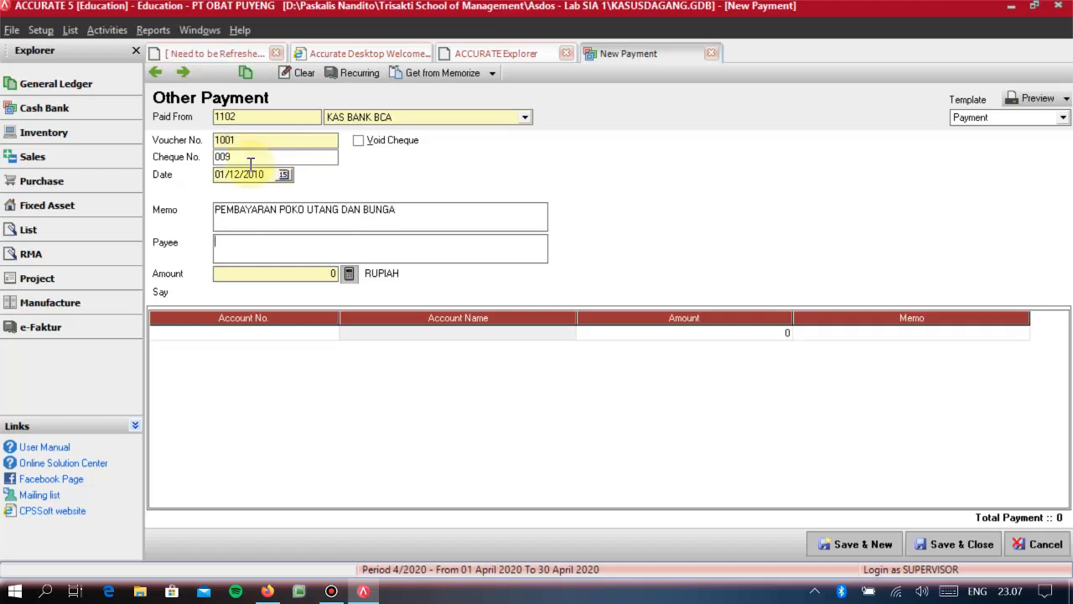
- Enter BANK BCA as the payee and set the payment amount to 12.000.000 rupiah
text(BANK )
text(BVA)
text(A)
key(Tab)
text(12)
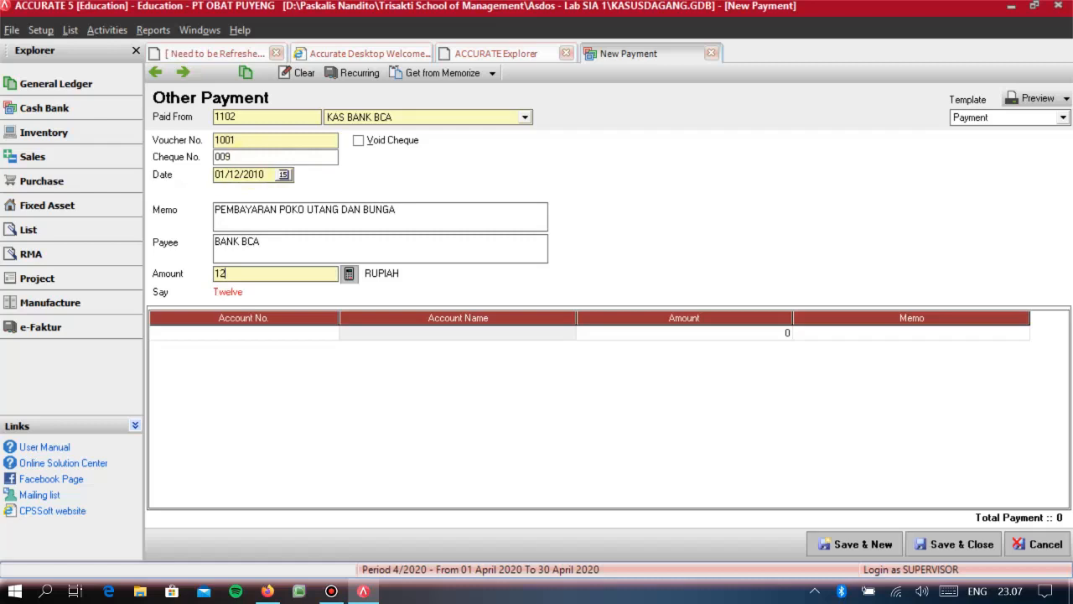
text(.000.000)
key(Tab)
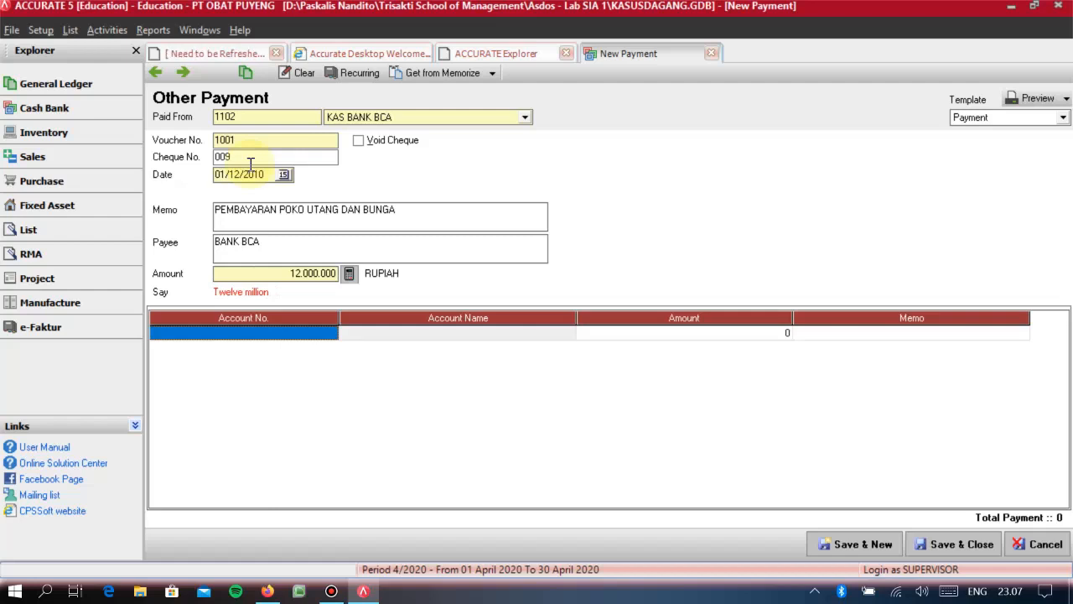
- Allocate RP 10.000.000 of the payment to account 2005 UTANG BANK ABC
text(UTANG)
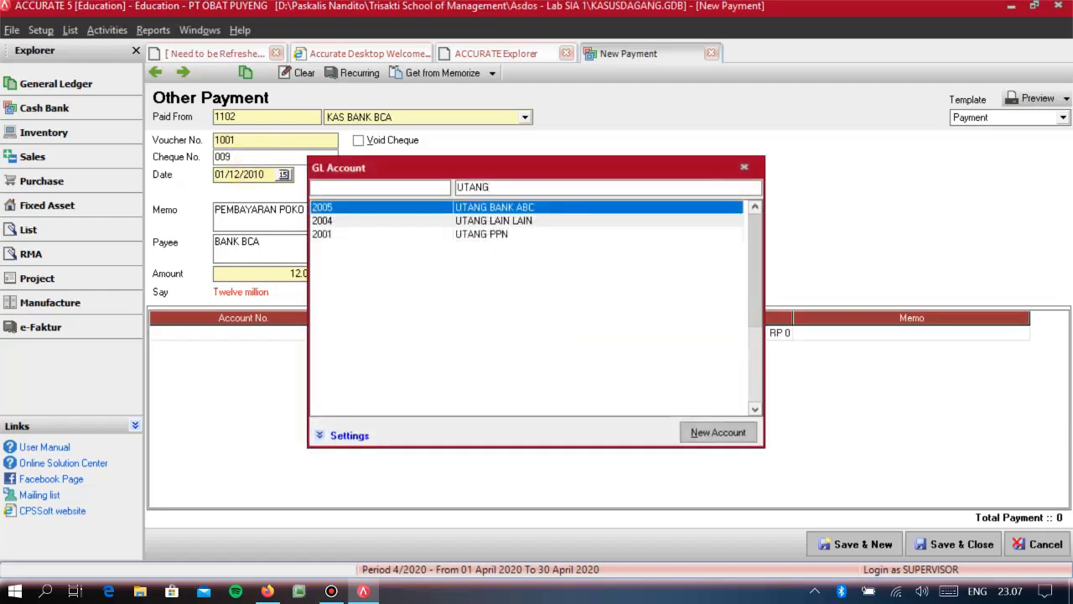
key(Return)
key(Tab)
key(Tab)
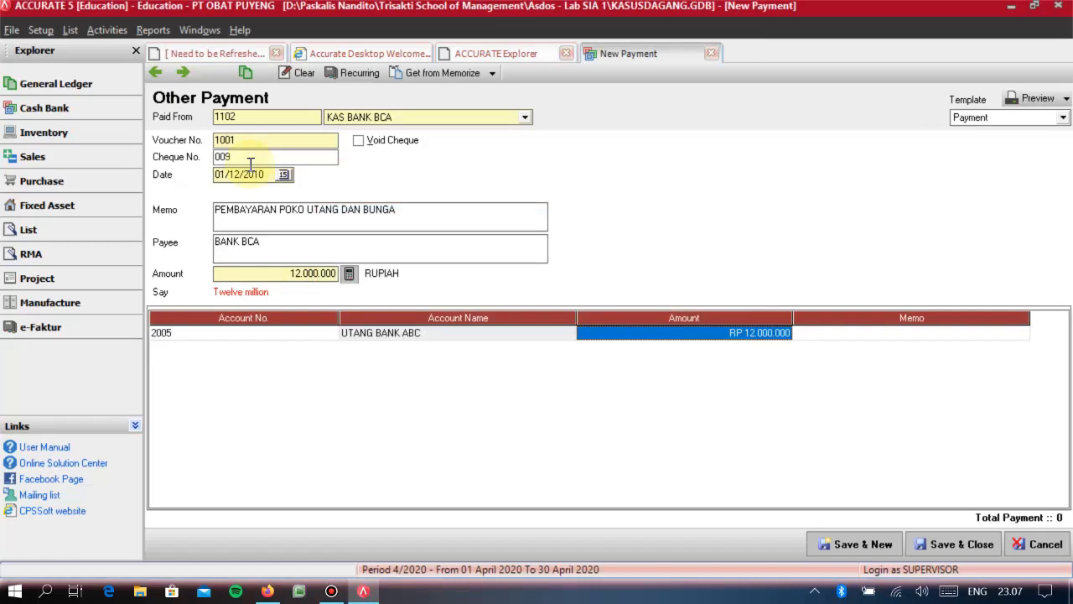
text(10000)
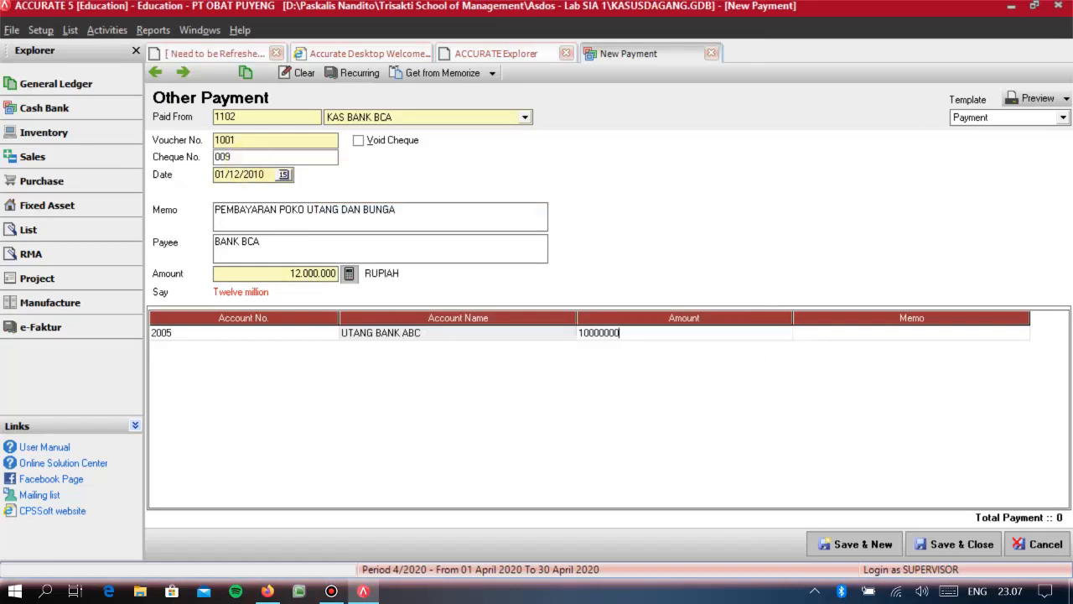
key(Return)
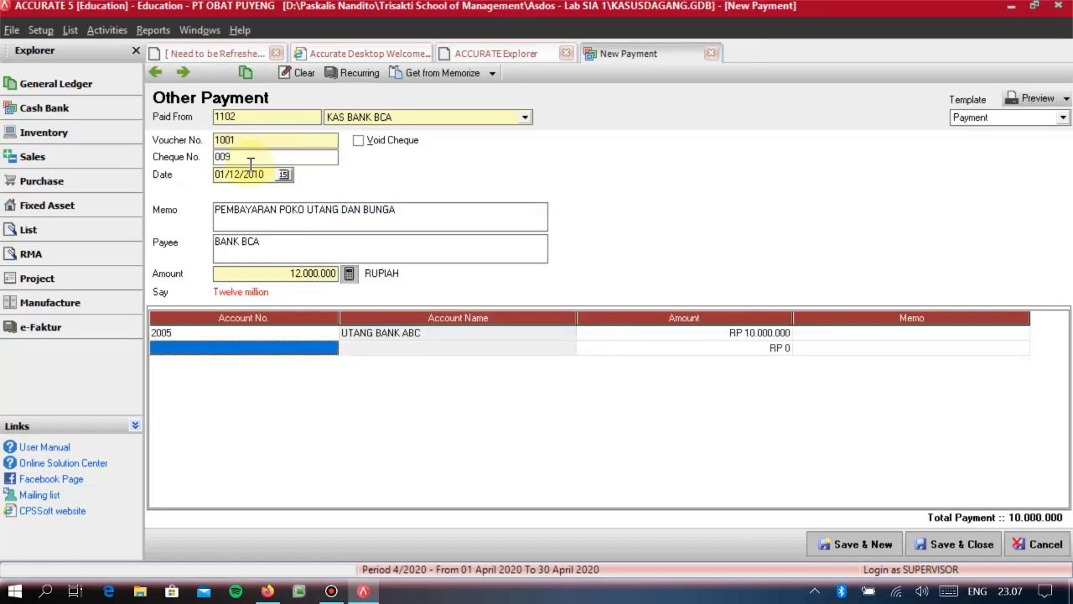
- Allocate the remaining RP 2.000.000 to account 9002 BEBAN BUNGA, then save and close the payment
text(BEBAN BUNGA)
key(Return)
key(Return)
key(Return)
key(Return)
key(Return)
key(Up)
key(Up)
key(Right)
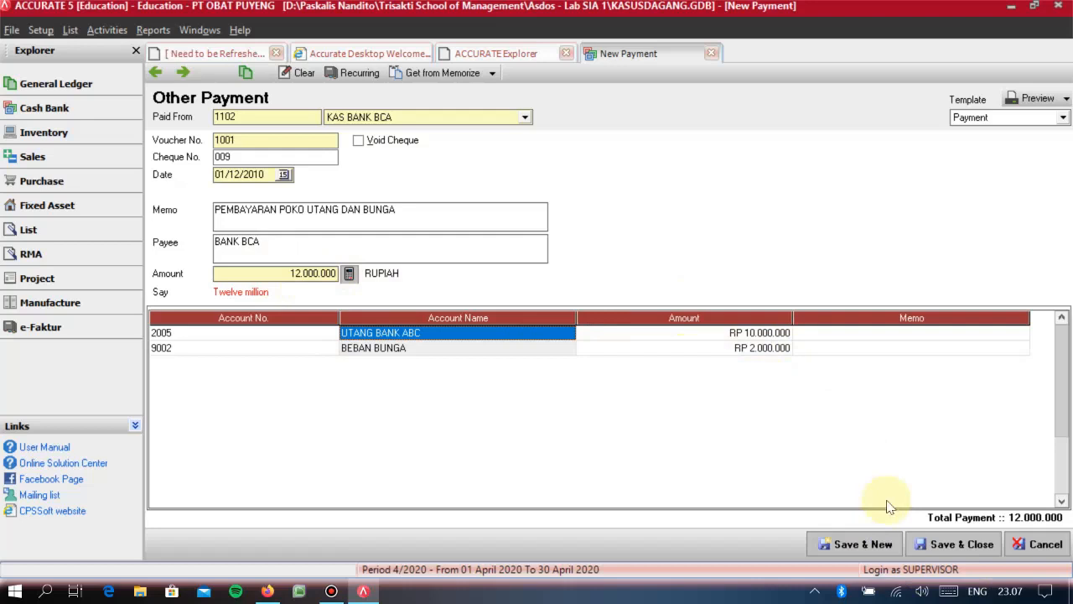
click(961, 544)
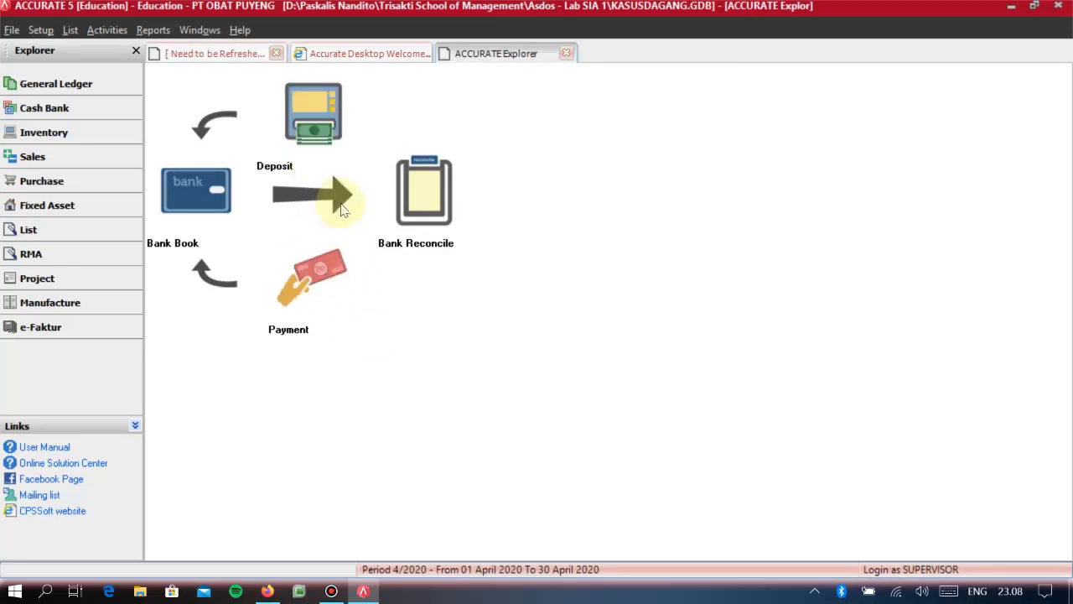
- Start a new other deposit
click(302, 134)
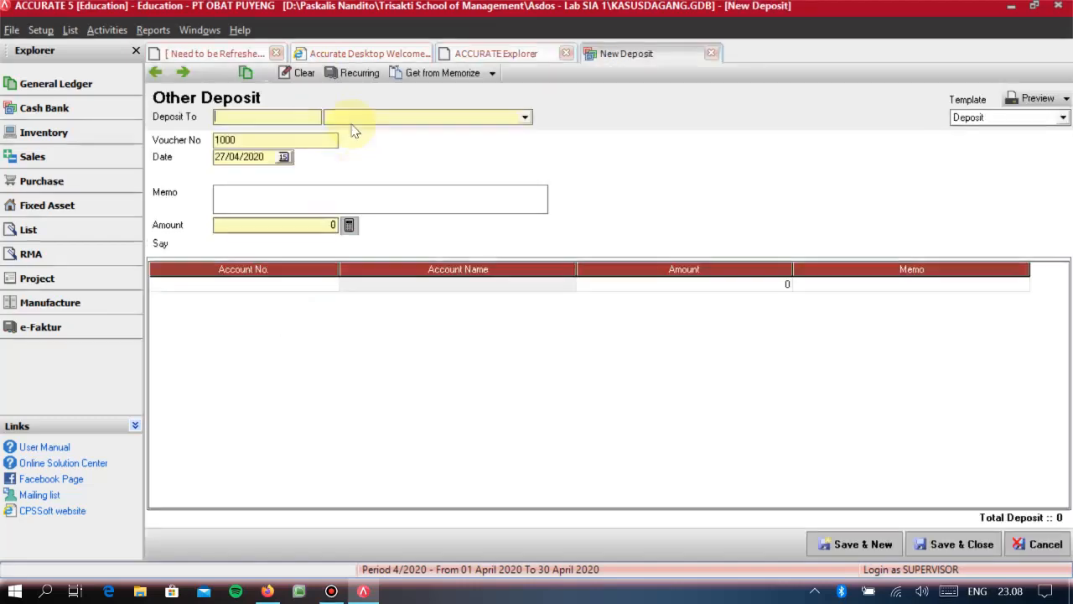
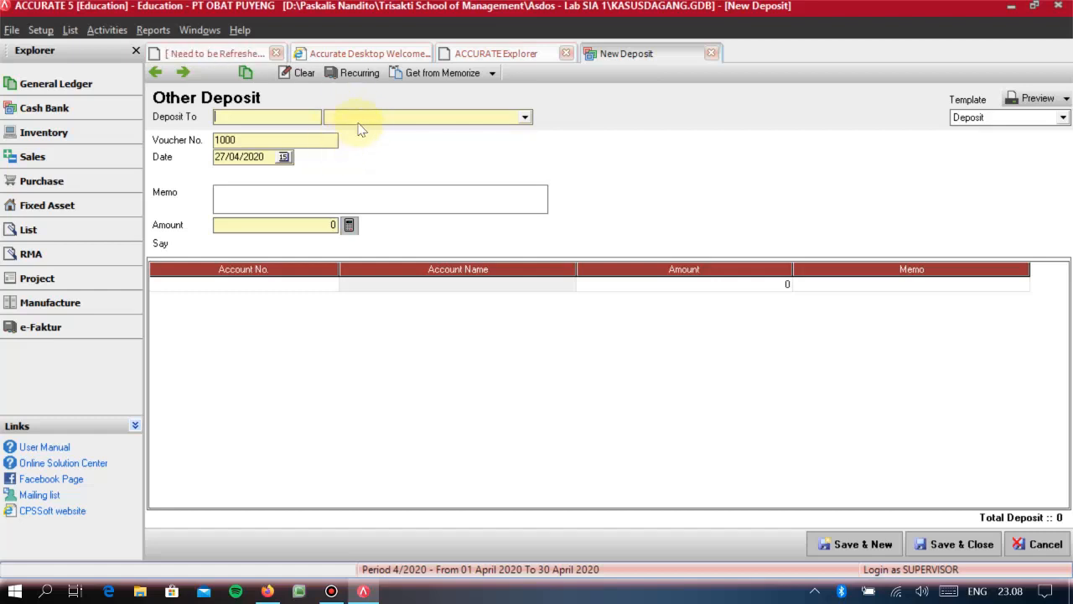
- Set the deposit to go to KAS BANK BCA and date it 01/10/2010
click(358, 122)
click(360, 155)
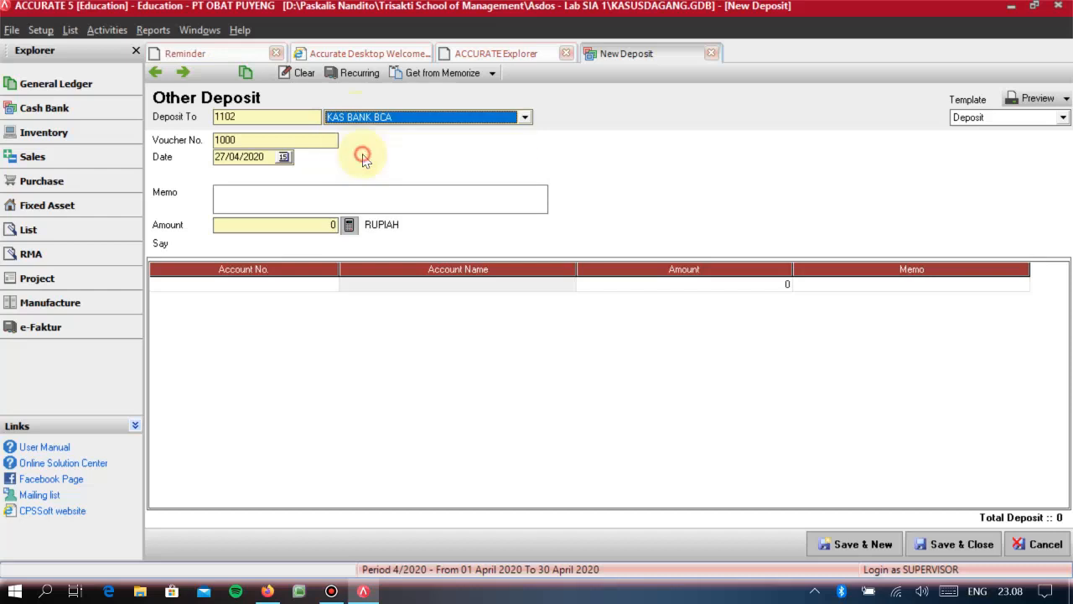
click(268, 159)
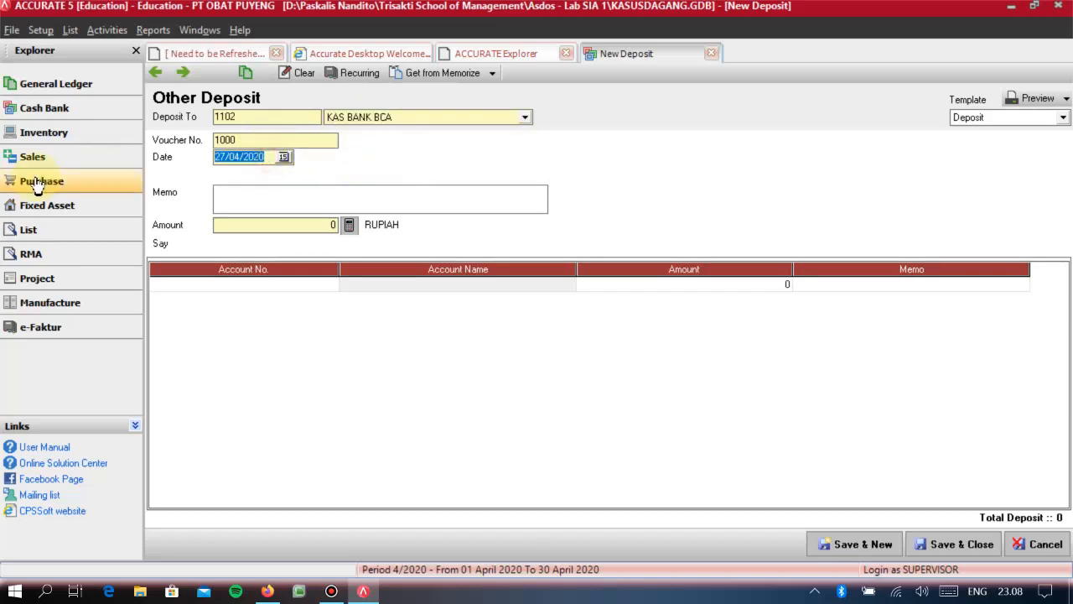
text(0110201)
text(M)
text(EMNE)
- Enter the deposit memo "MENERIMA PENFAPATAN BUNGA SEBESAR 3.000.000 DARI BANK BCA"
key(BackSpace)
key(BackSpace)
key(BackSpace)
text(NERIMA PENFAP)
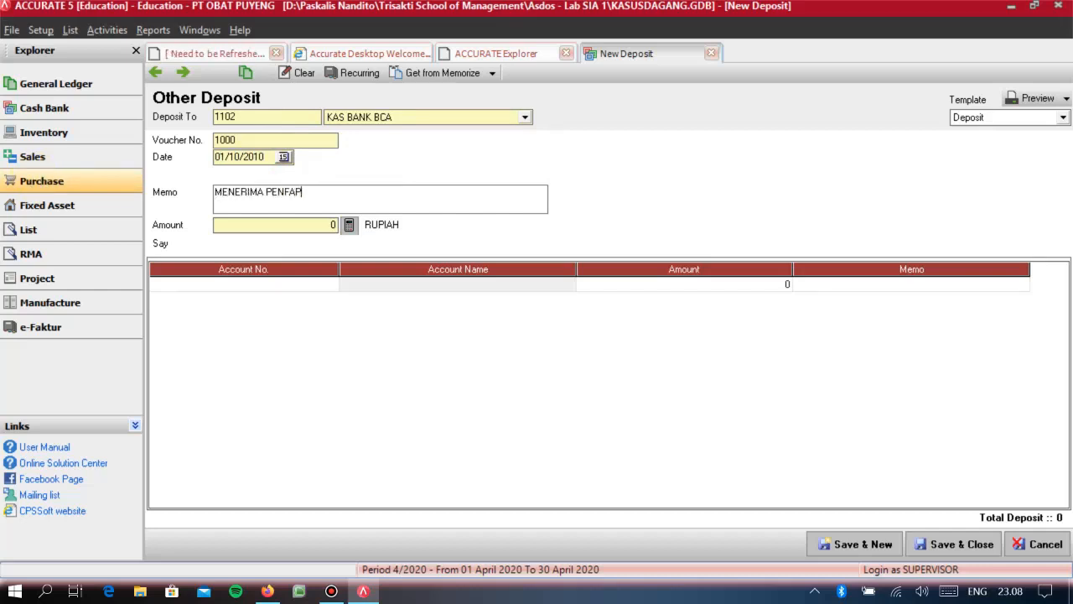
text(ATAN BUNGA SEBESAR 3.000.000 DARI BANK BCA)
- Set the deposit amount to 3.000.000 rupiah
key(Tab)
text(3.000.00)
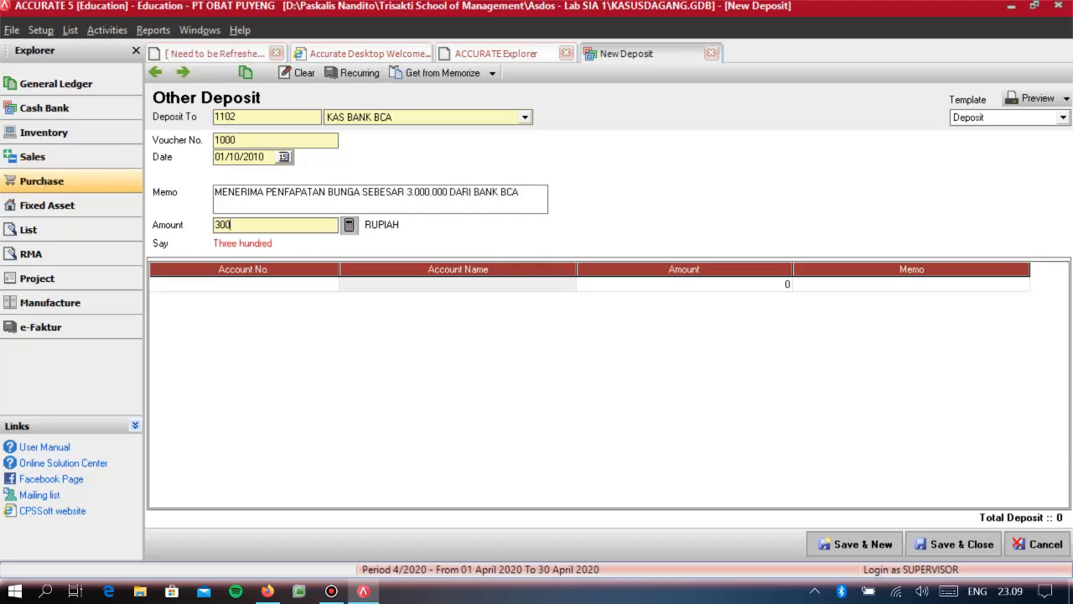
text(0)
key(Tab)
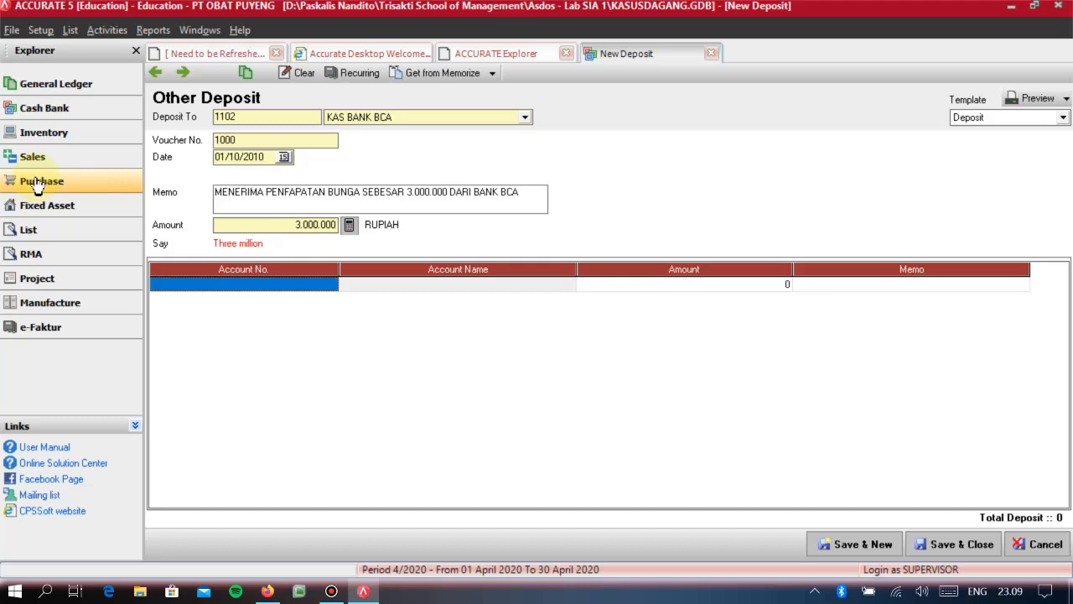
- Allocate the deposit to account 8001 PENDAPATAN LAIN LAIN, then save and close it
text(PENDPA)
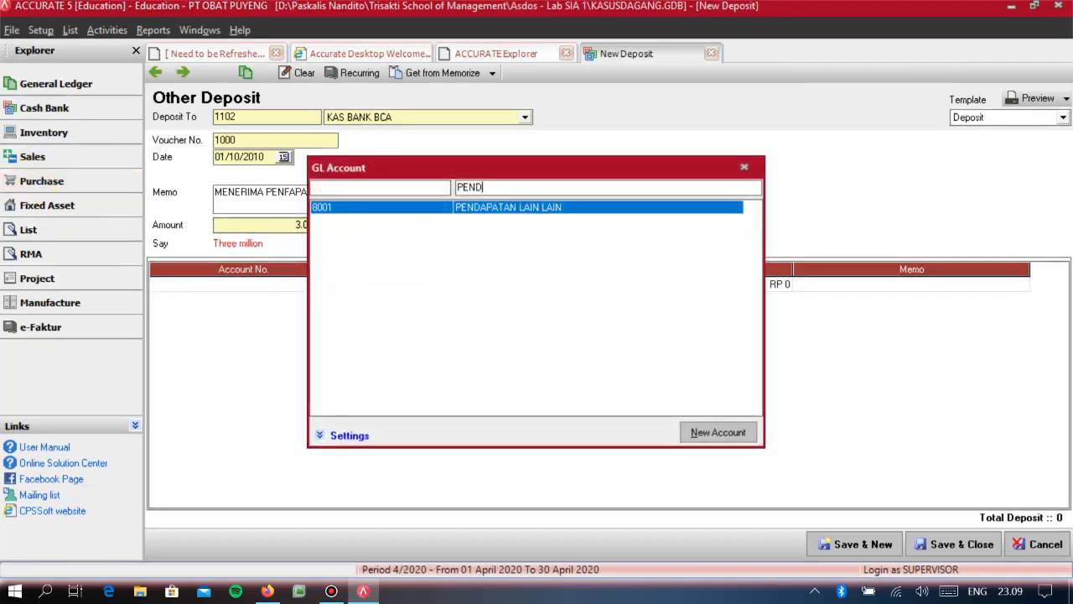
key(BackSpace)
text(APATA)
key(Return)
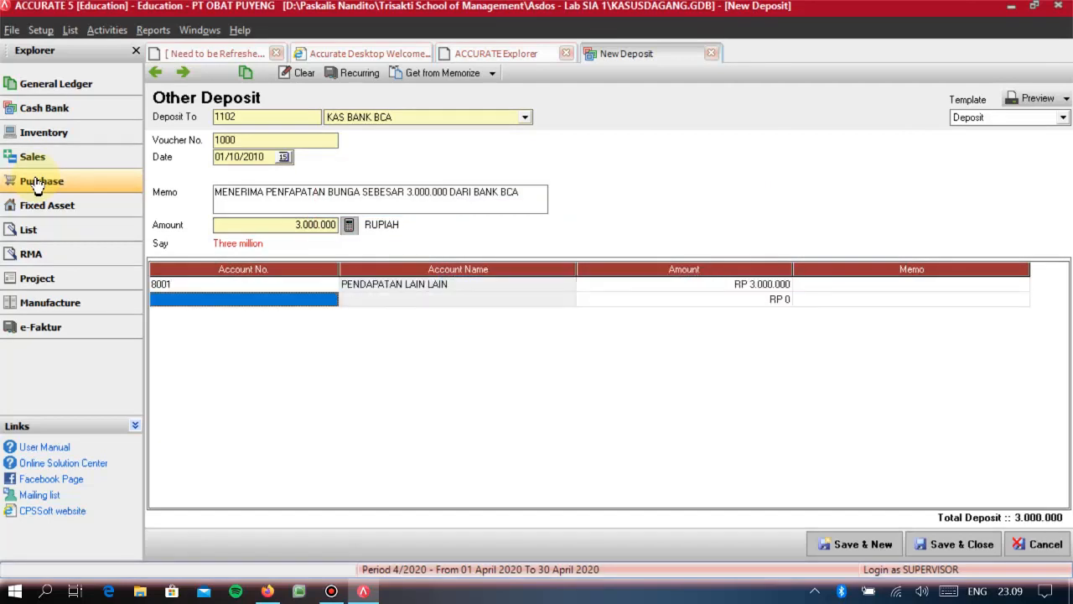
key(Up)
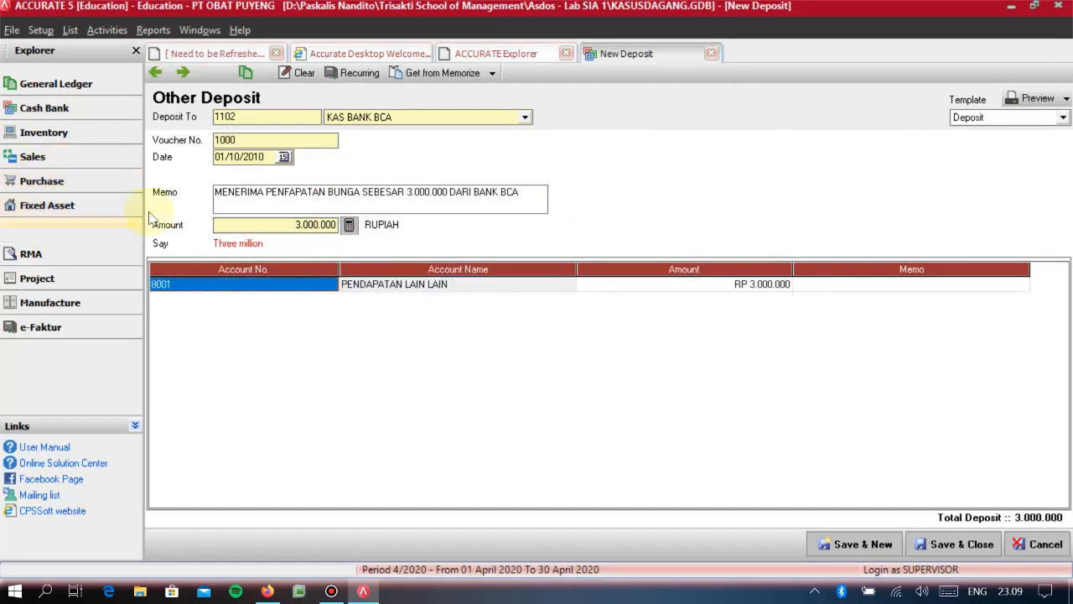
click(963, 545)
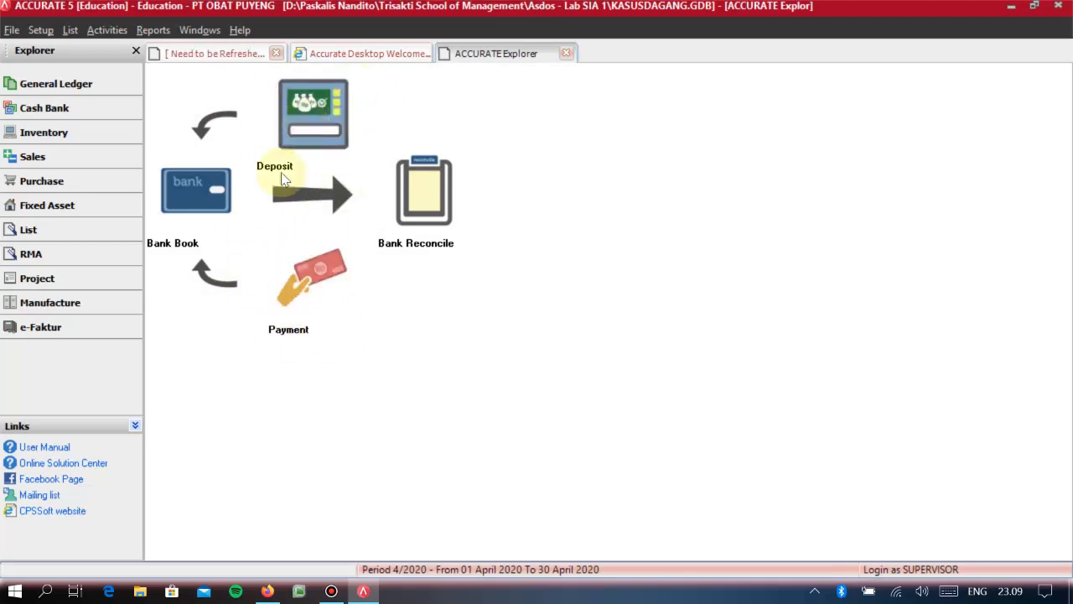
click(65, 159)
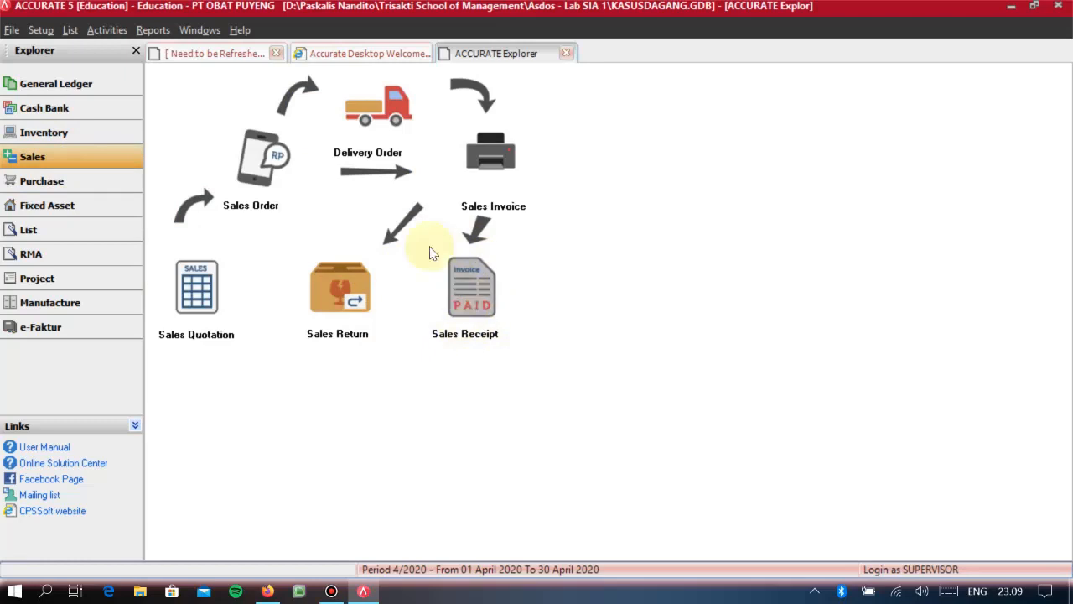
click(114, 188)
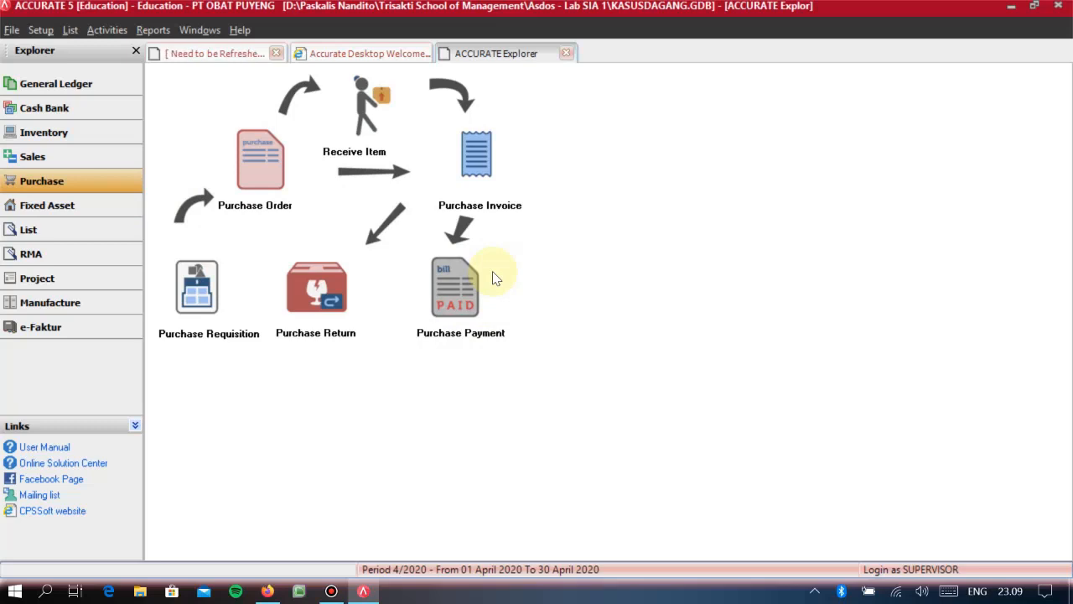
click(48, 205)
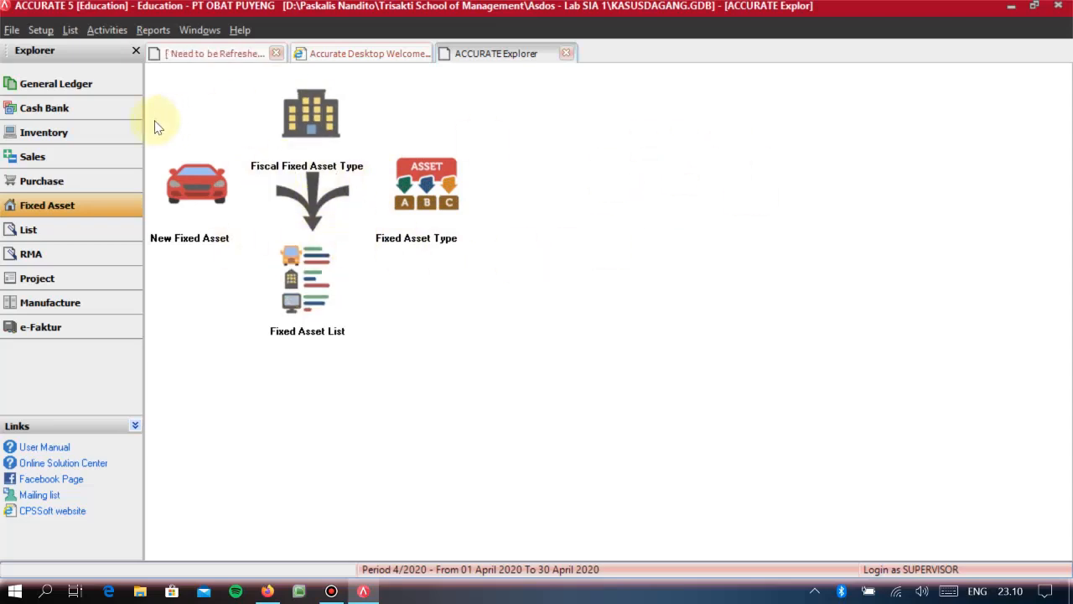
click(89, 86)
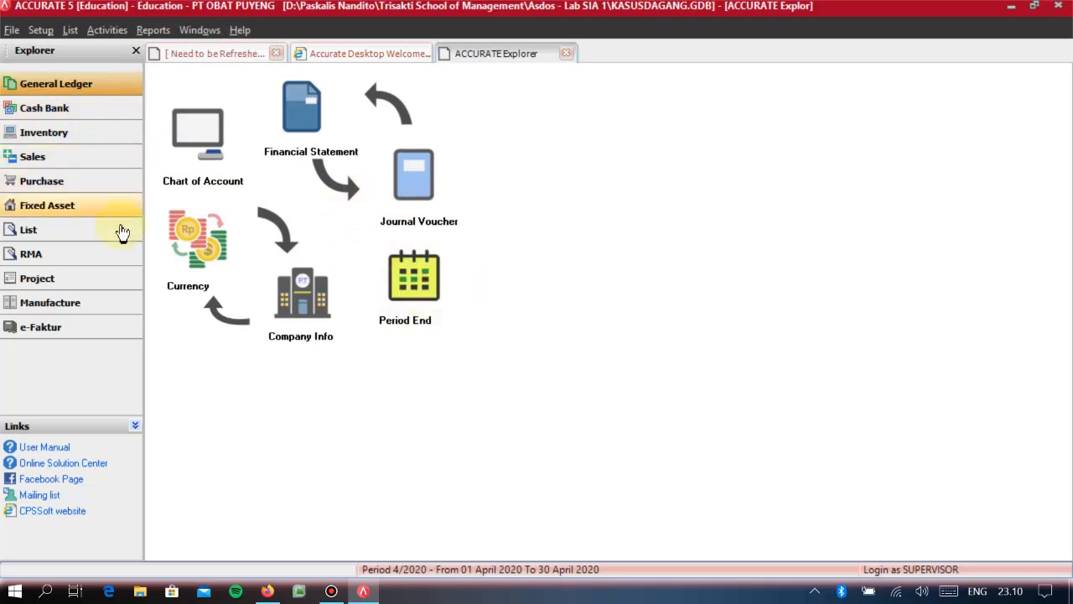
click(52, 212)
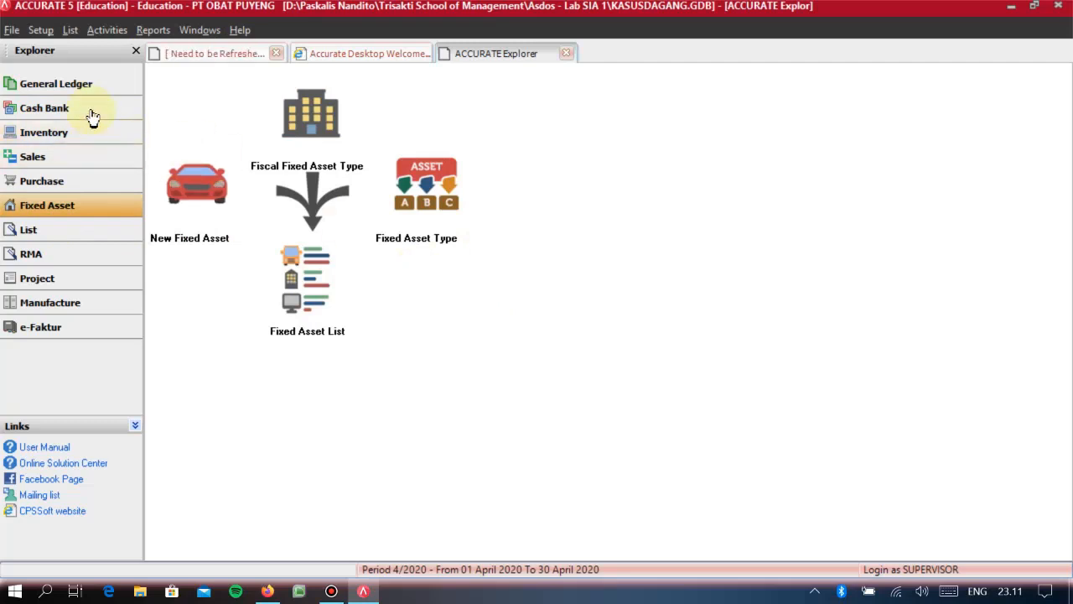
- Start a new account in the chart of accounts with type Other Current Asset and number 1054
click(67, 87)
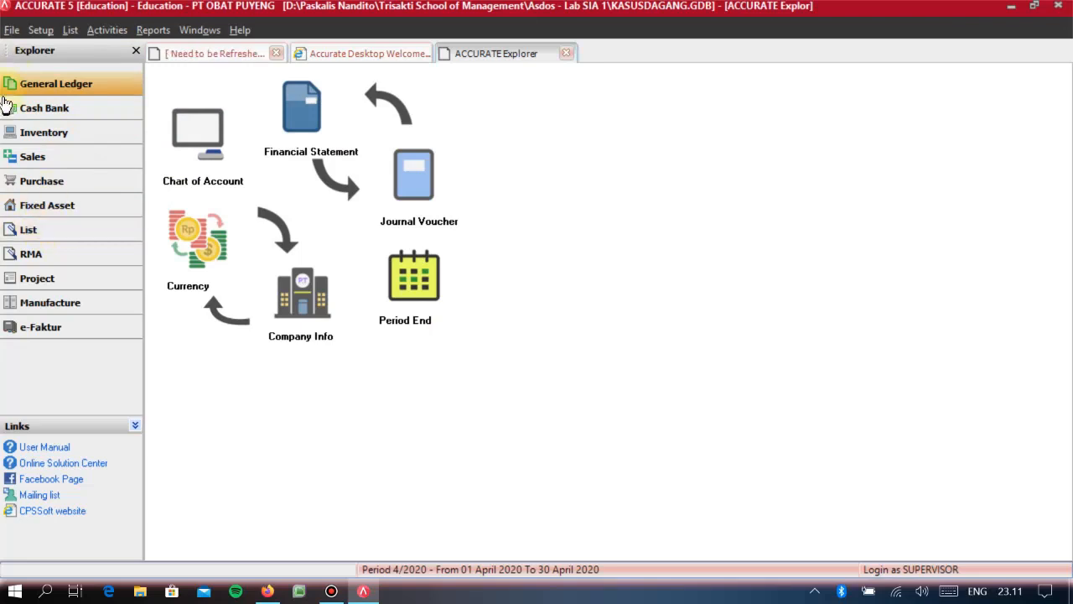
click(201, 143)
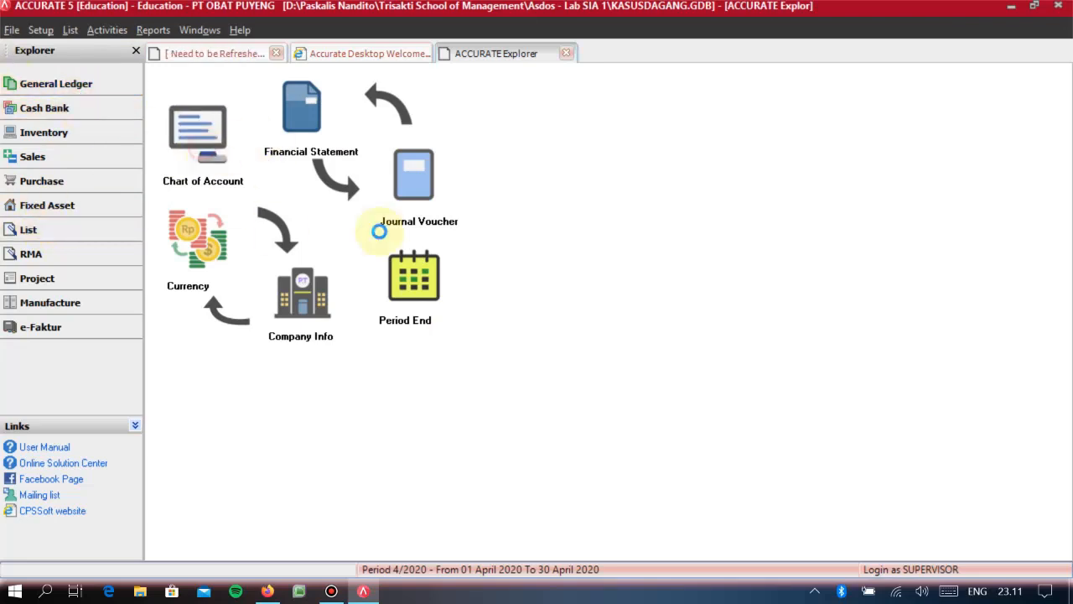
click(159, 73)
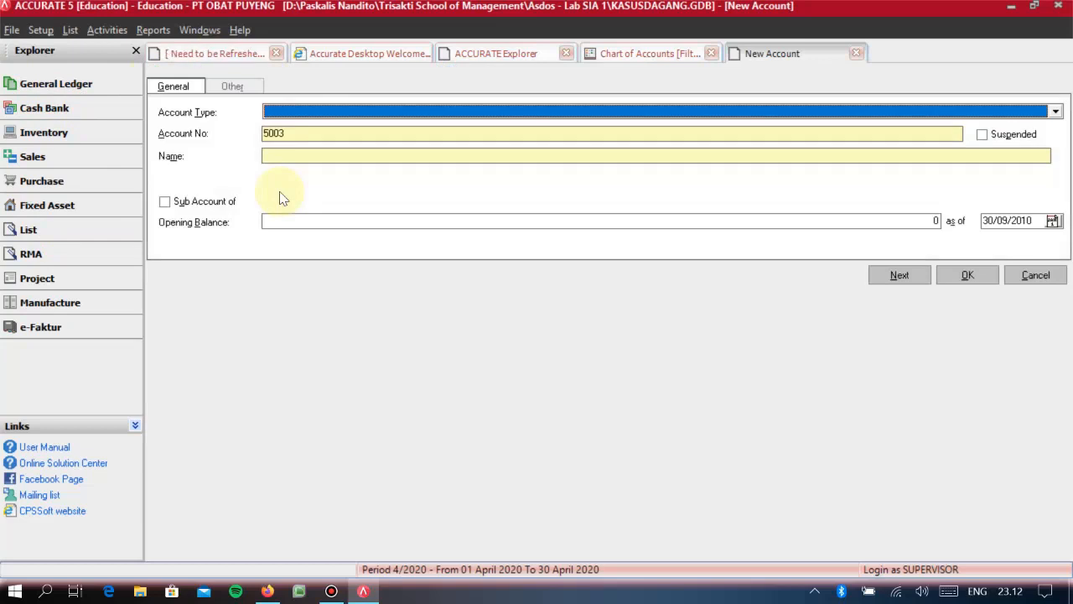
text(Other)
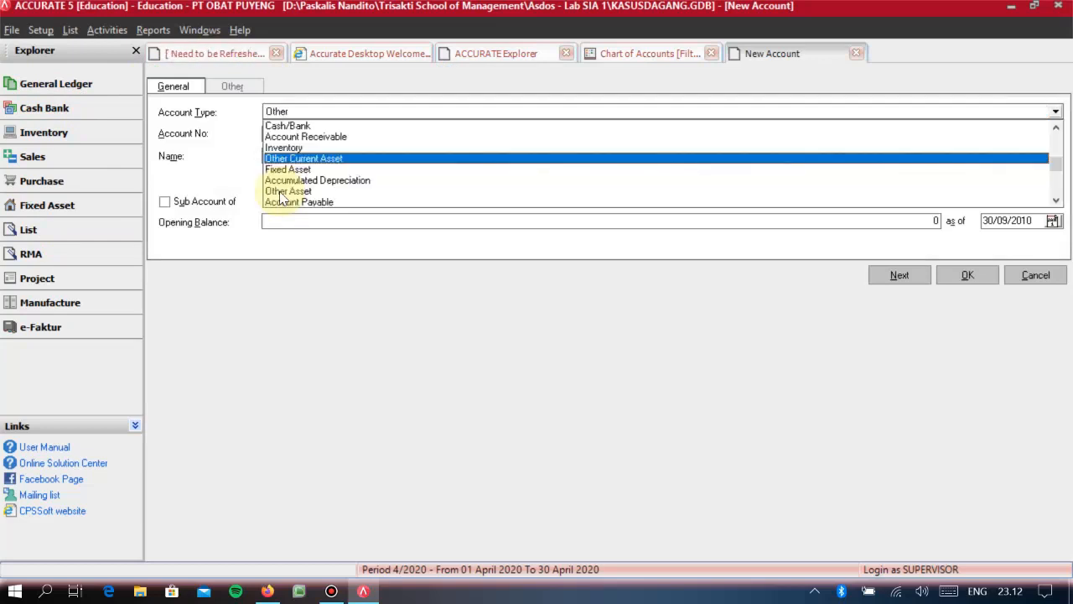
key(Return)
key(Tab)
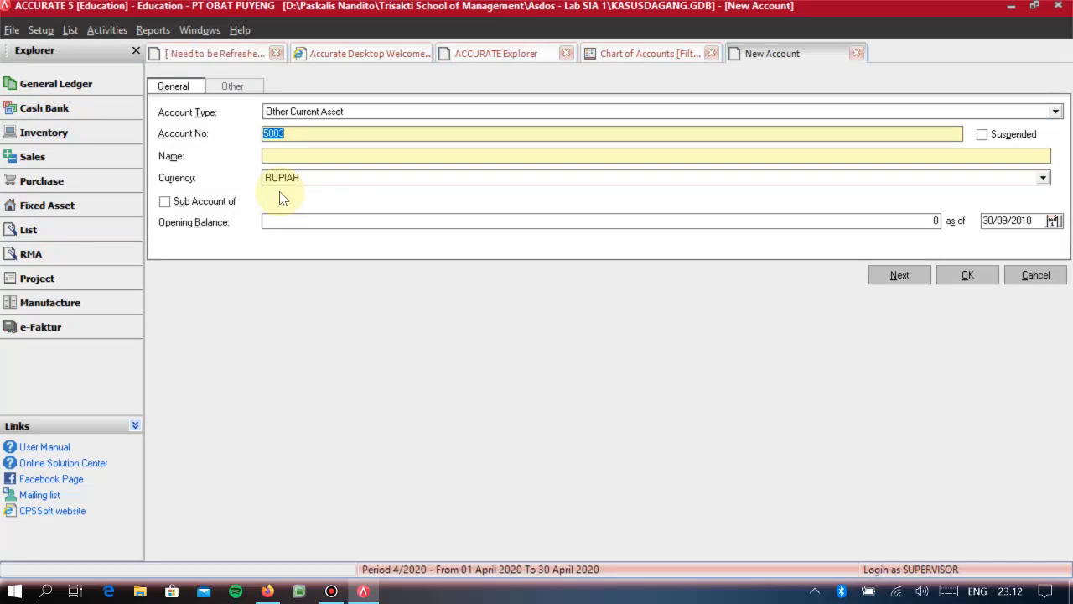
text(1054)
key(Tab)
key(Tab)
- Name the new account TRANSAKSI AKTIVA TETAP, save it and refresh the chart of accounts
text(TRANSAKT)
key(BackSpace)
text(S)
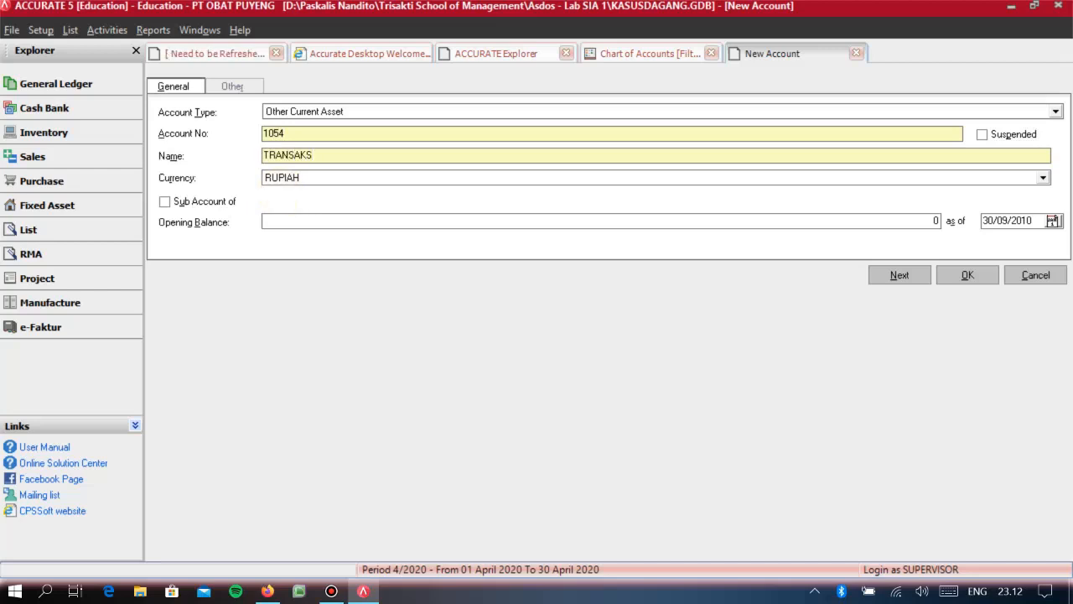
text(I AKTIVA TETAP)
key(Tab)
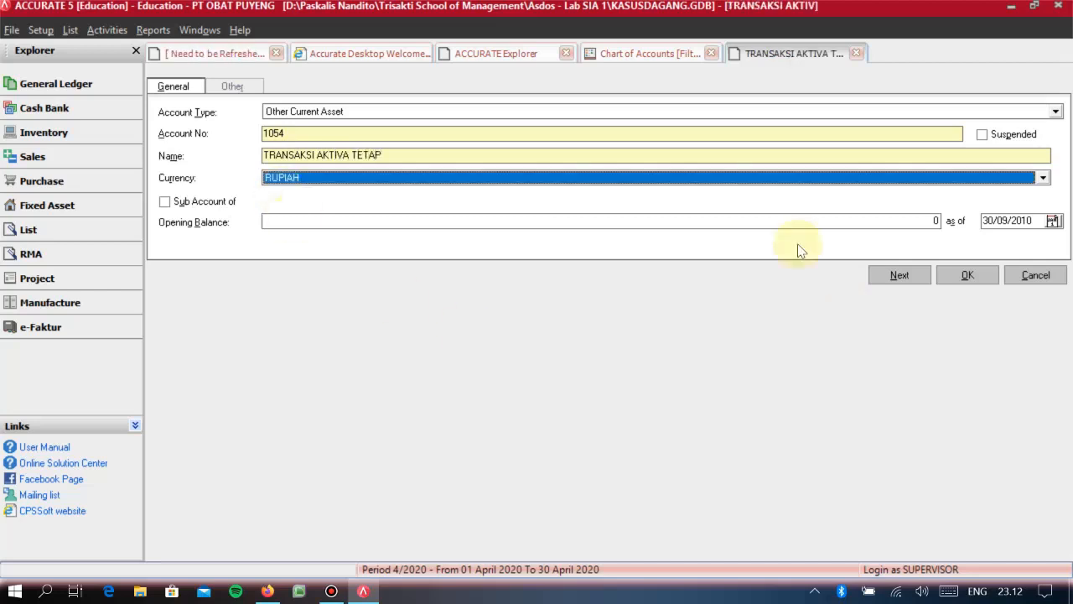
click(955, 284)
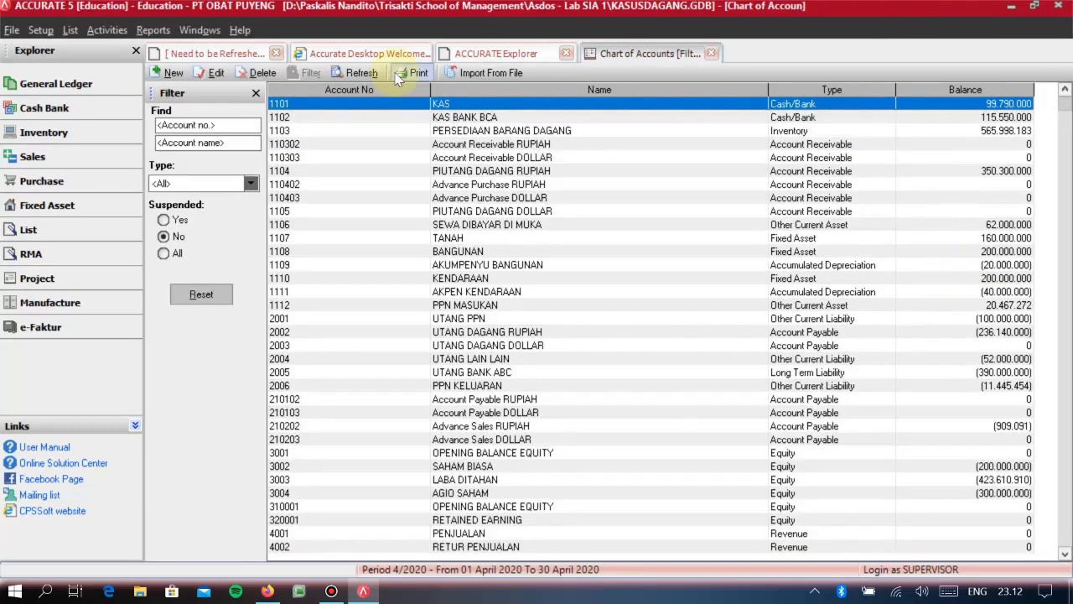
click(356, 73)
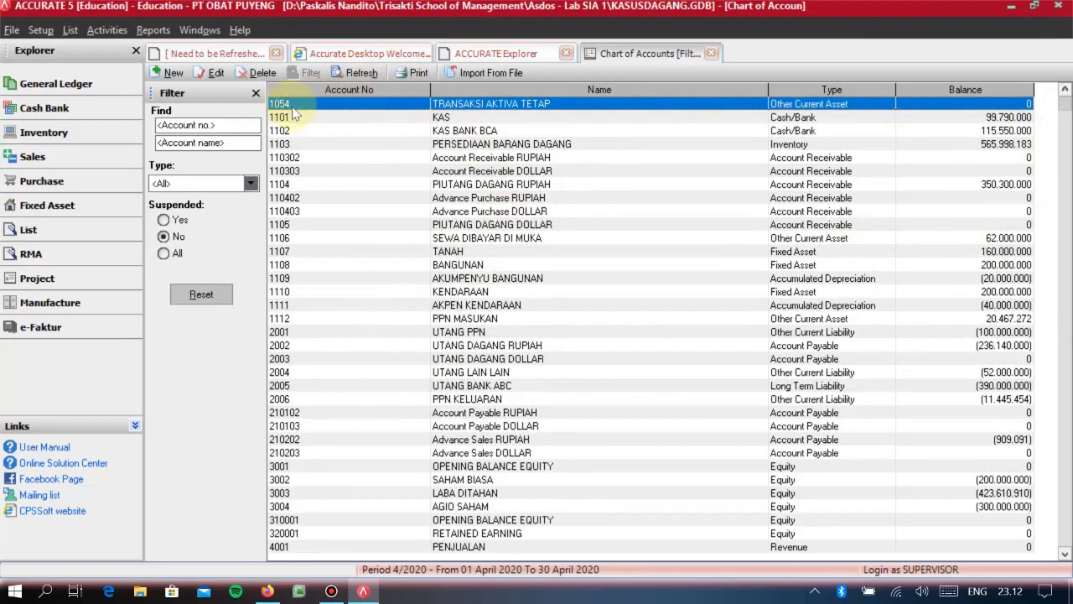
- Start a new other payment in Cash Bank, paid from KAS
click(84, 95)
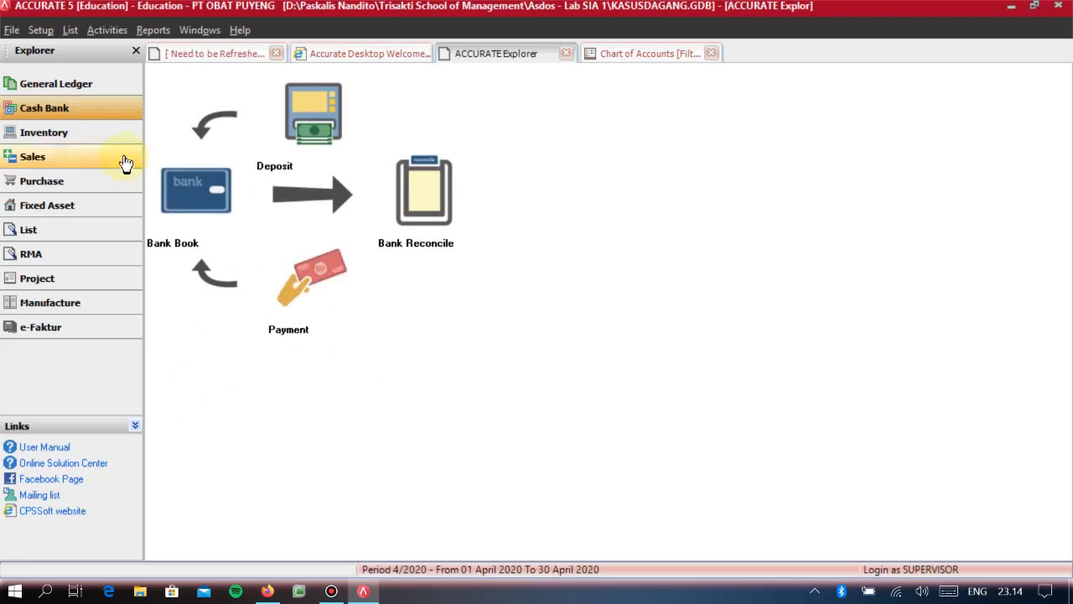
click(307, 285)
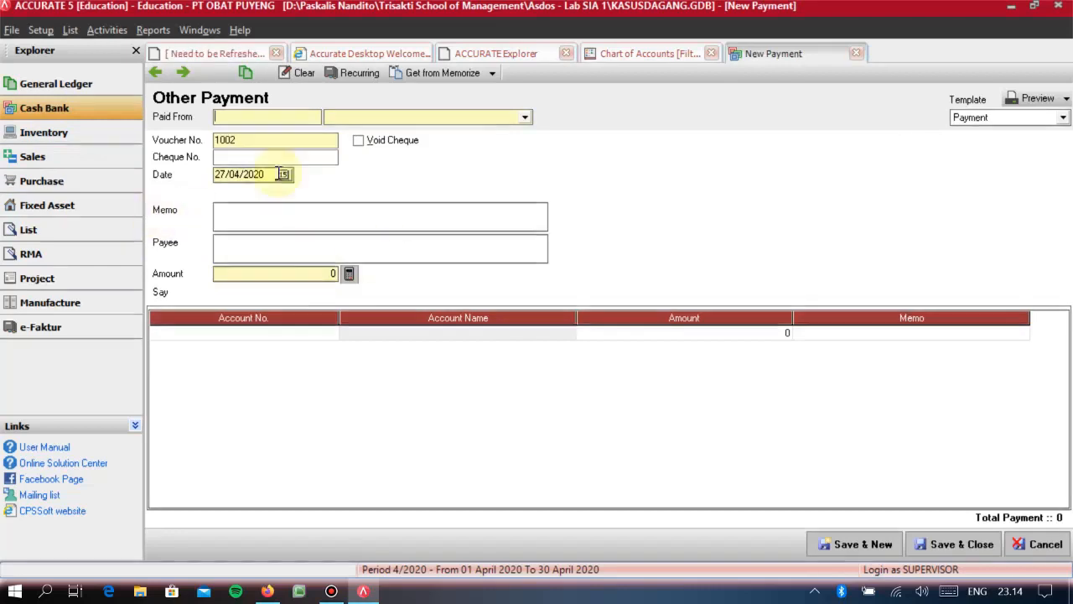
click(401, 122)
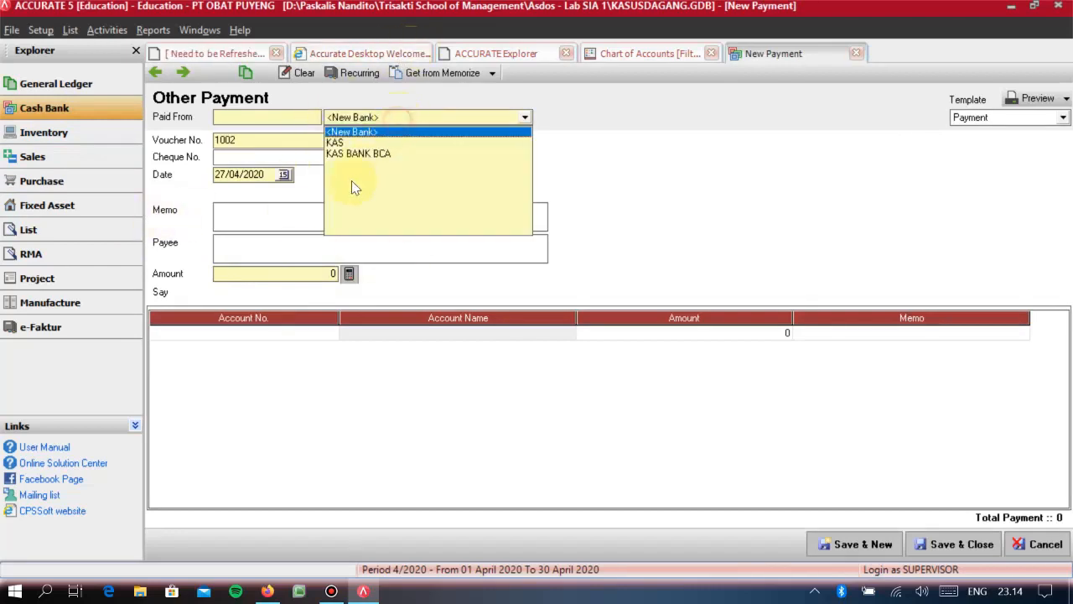
click(348, 141)
click(278, 142)
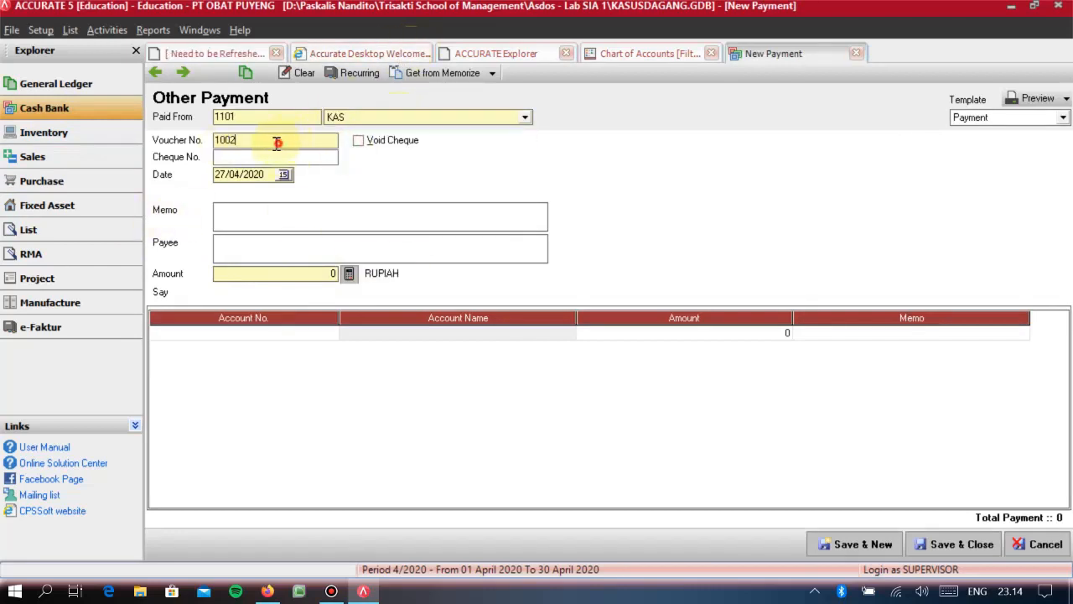
- Set the payment's cheque number to 010 and its date to 01/10/2010
click(270, 160)
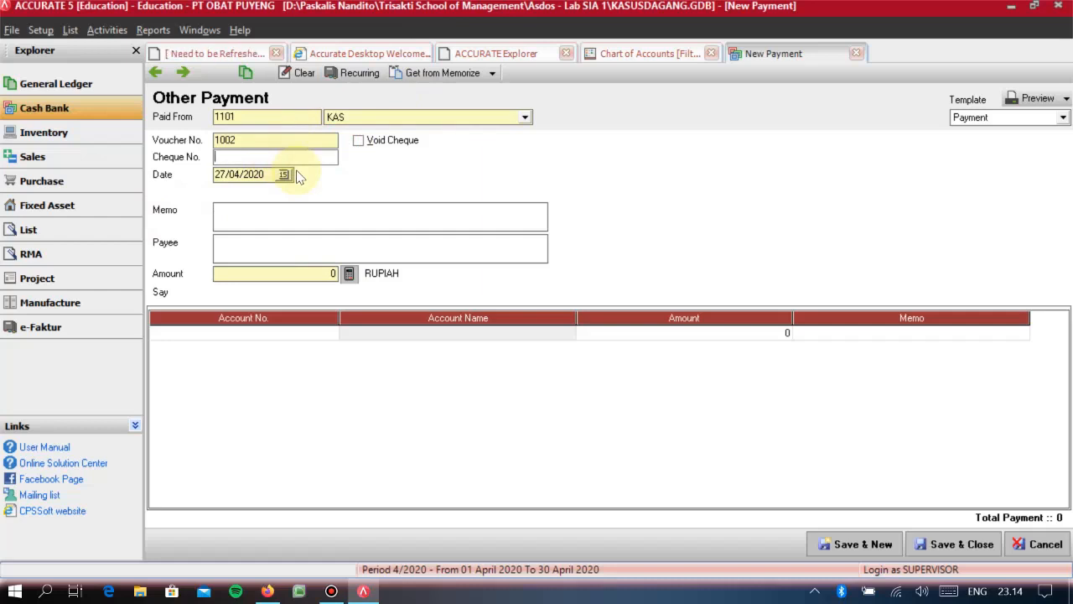
text(010)
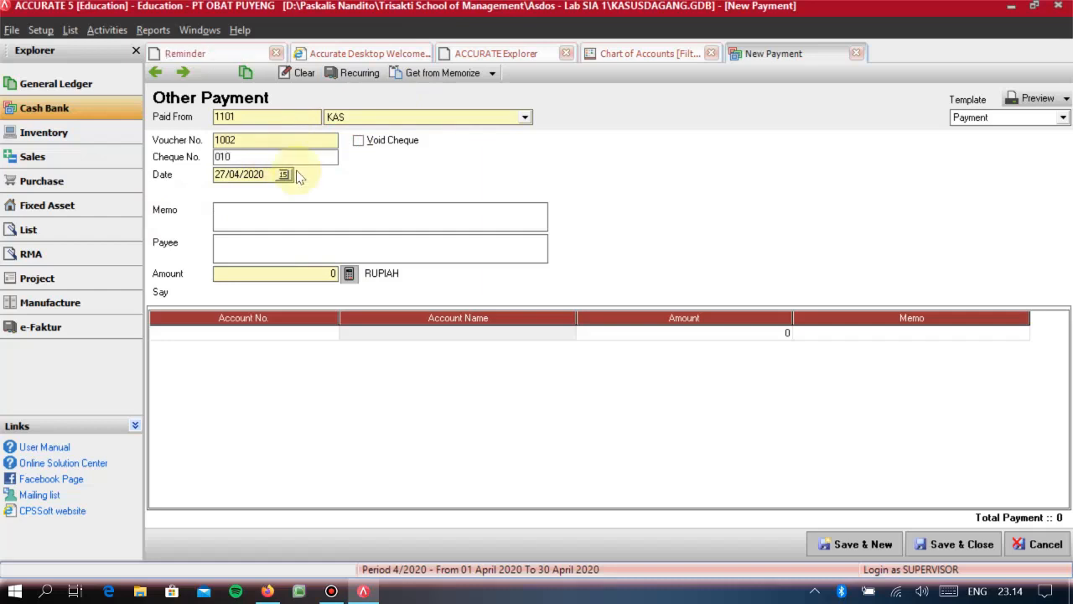
key(Tab)
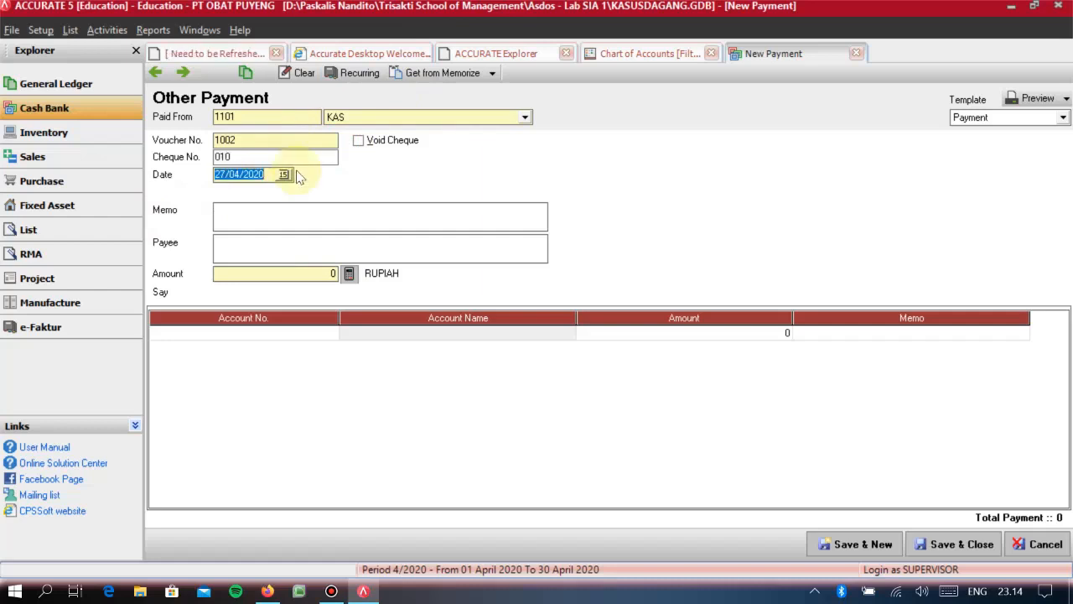
text(01/10/2010)
key(Tab)
- Enter the payment memo "MEMBELI MOBIL MEREK SONDA"
text(MEMBELI MOBIL)
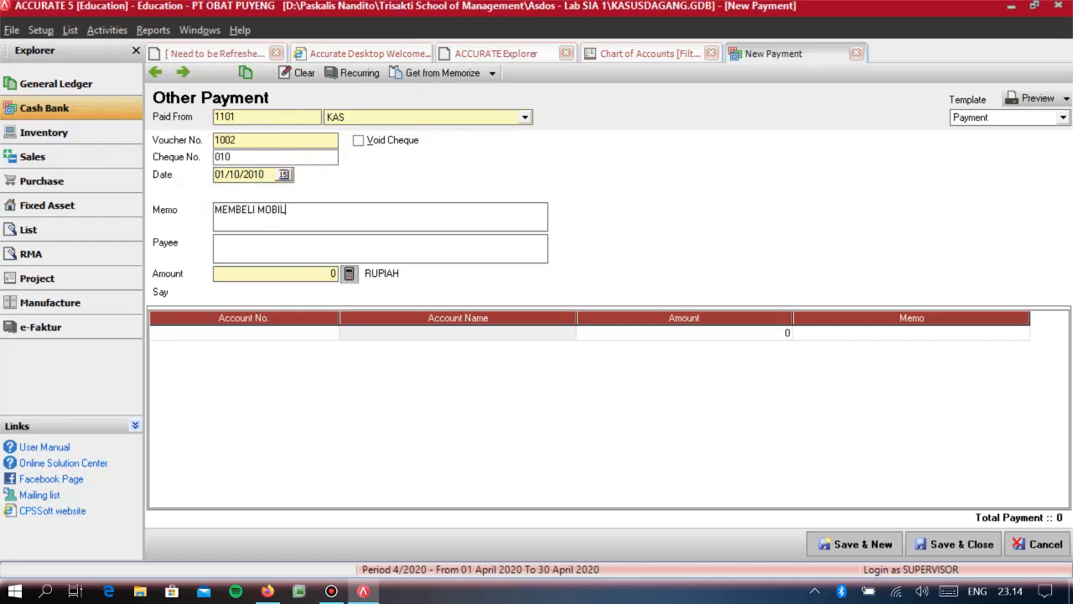
text( MEREK SONDA DARI)
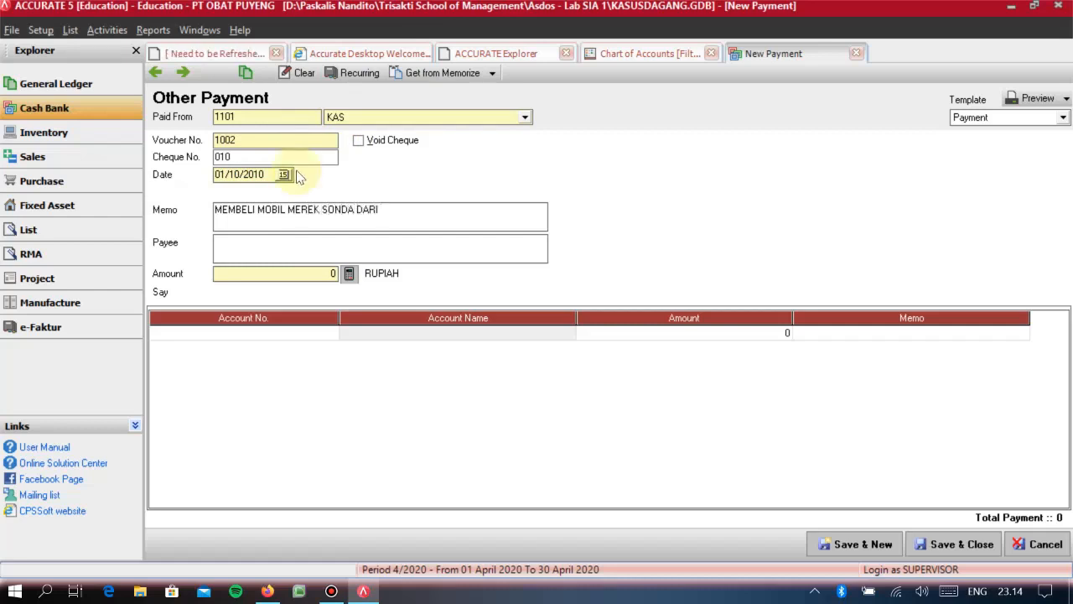
key(BackSpace)
key(BackSpace)
key(BackSpace)
key(BackSpace)
key(BackSpace)
- Enter CV SONDA as the payee and set the payment amount to 40.000.000 rupiah
text(CV SONDA)
key(Tab)
text(40.000.000)
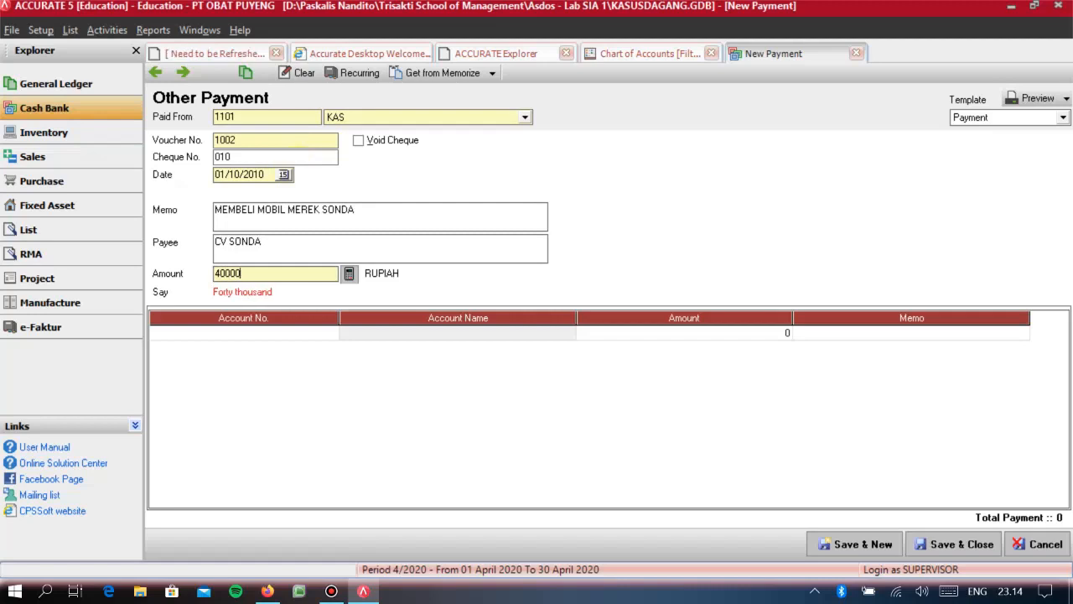
key(Tab)
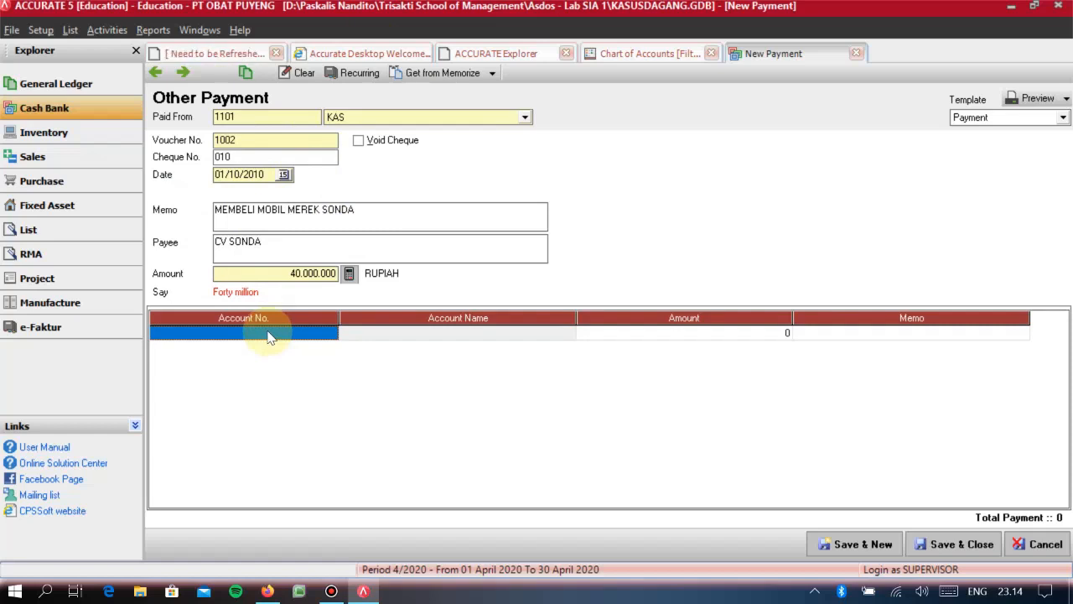
text(TRANS)
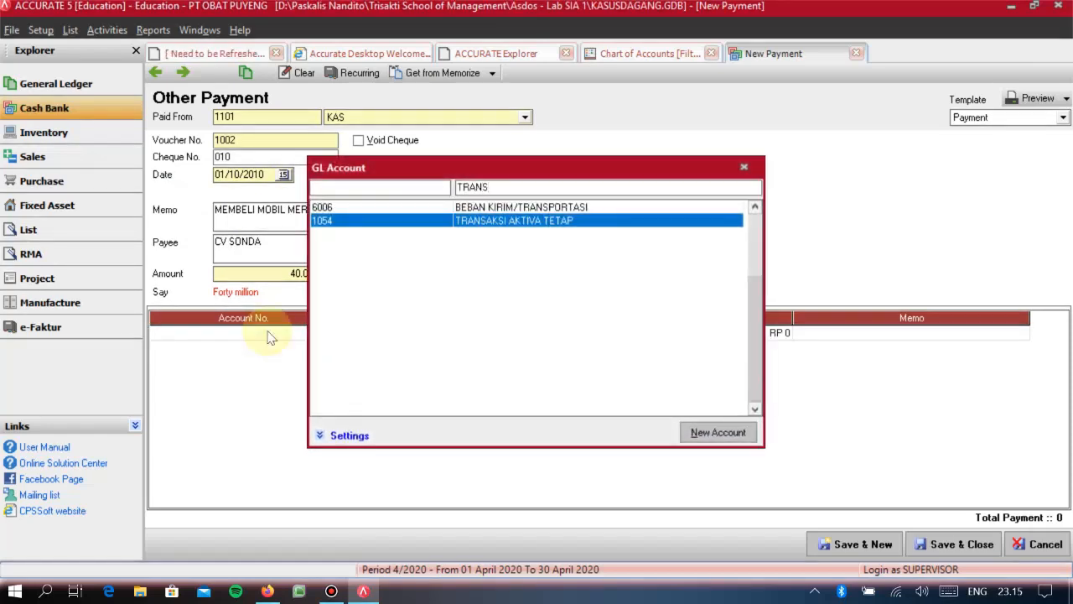
key(BackSpace)
key(BackSpace)
key(BackSpace)
key(BackSpace)
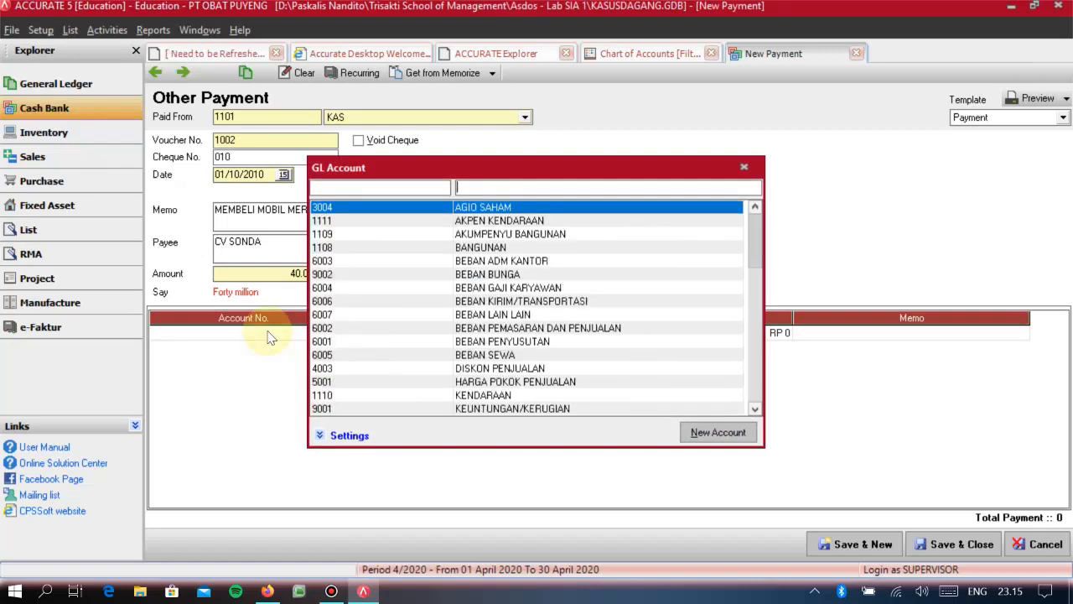
key(Down)
key(Down)
key(Up)
key(Up)
key(Down)
key(Down)
key(Down)
key(Down)
key(Up)
key(Up)
key(Up)
key(Up)
- Allocate the full payment amount to account 1054 TRANSAKSI AKTIVA TETAP, and save and close the payment
click(516, 191)
text(TRA)
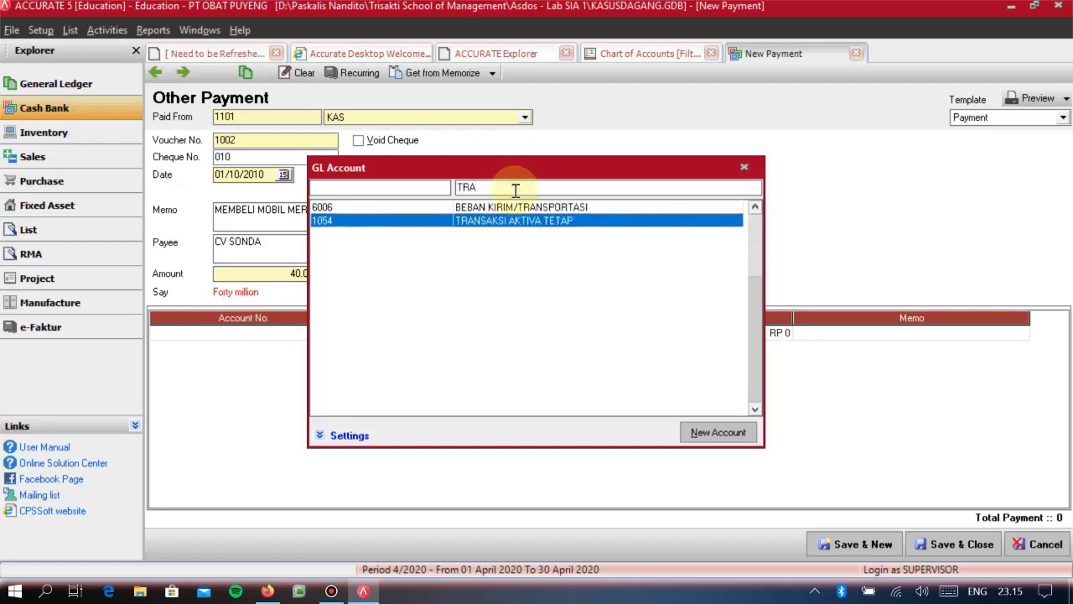
key(Return)
key(Tab)
key(Tab)
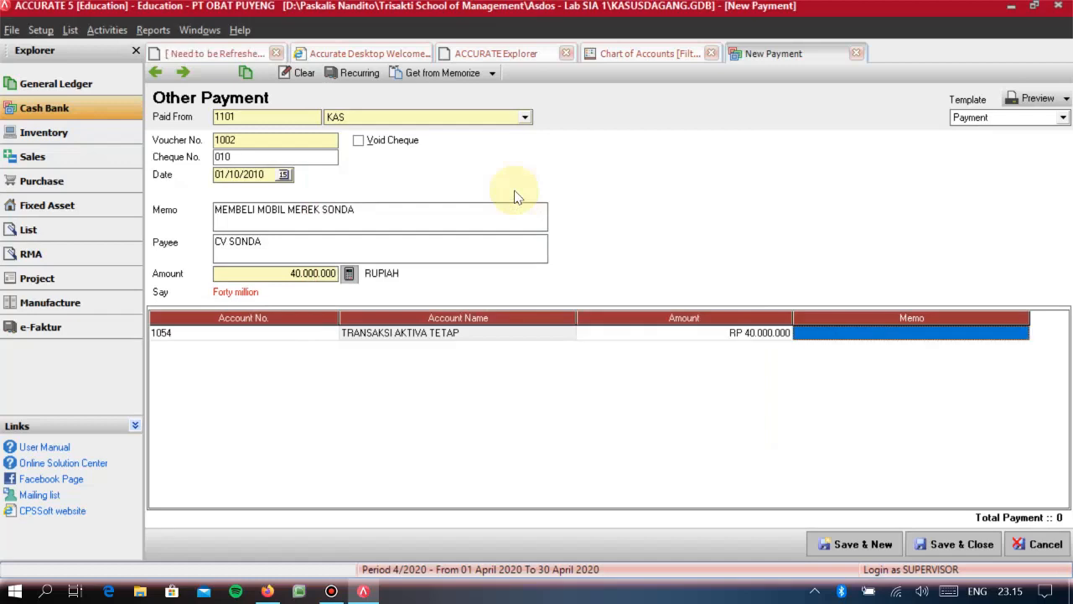
key(Tab)
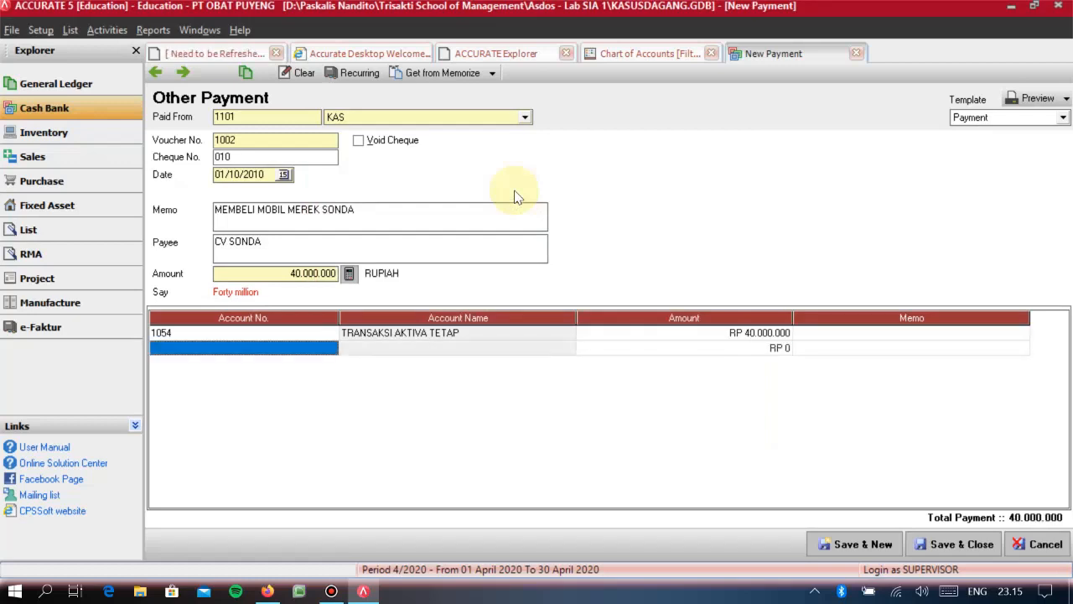
click(947, 543)
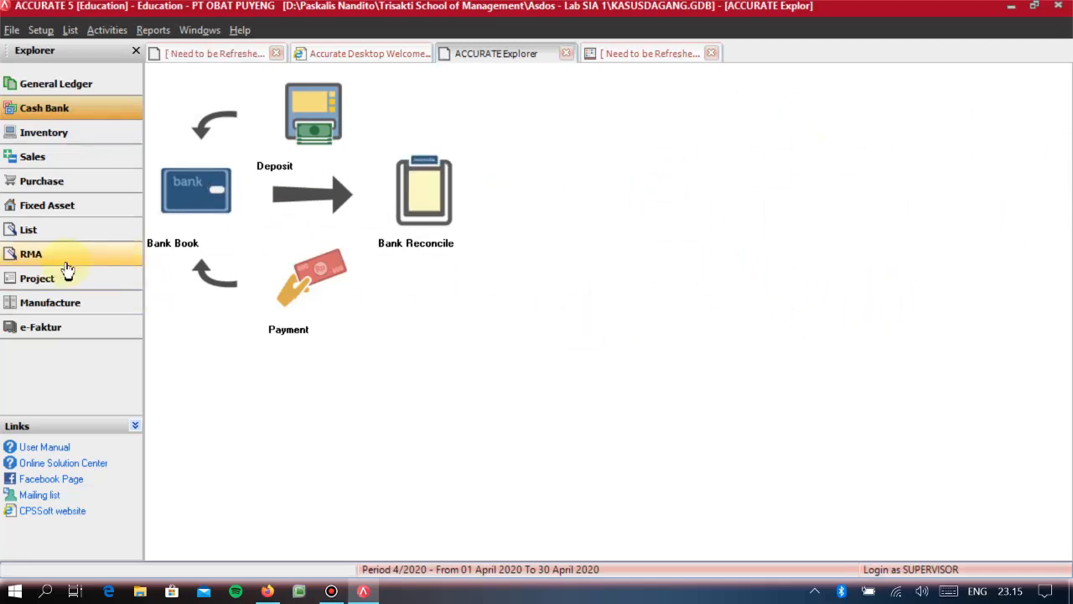
- Start a new fixed asset record with the asset type SEDAN
click(123, 206)
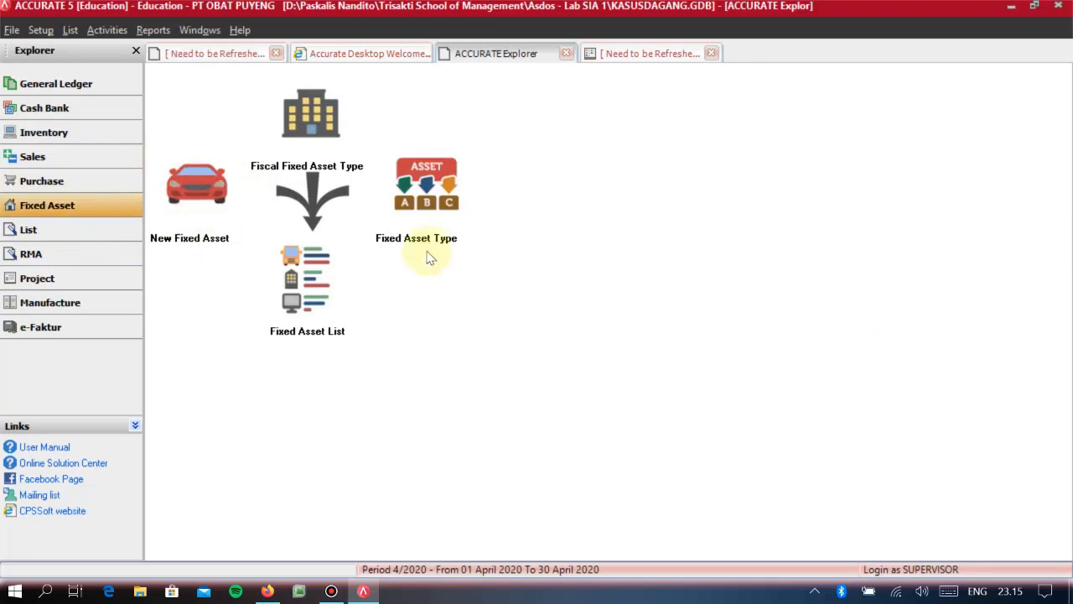
click(219, 193)
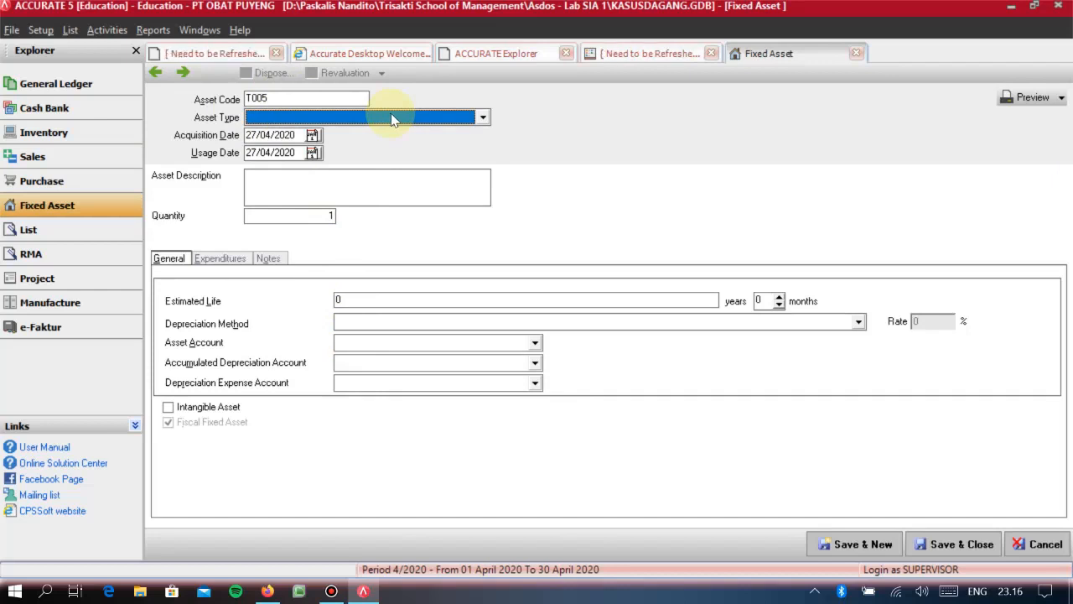
click(344, 117)
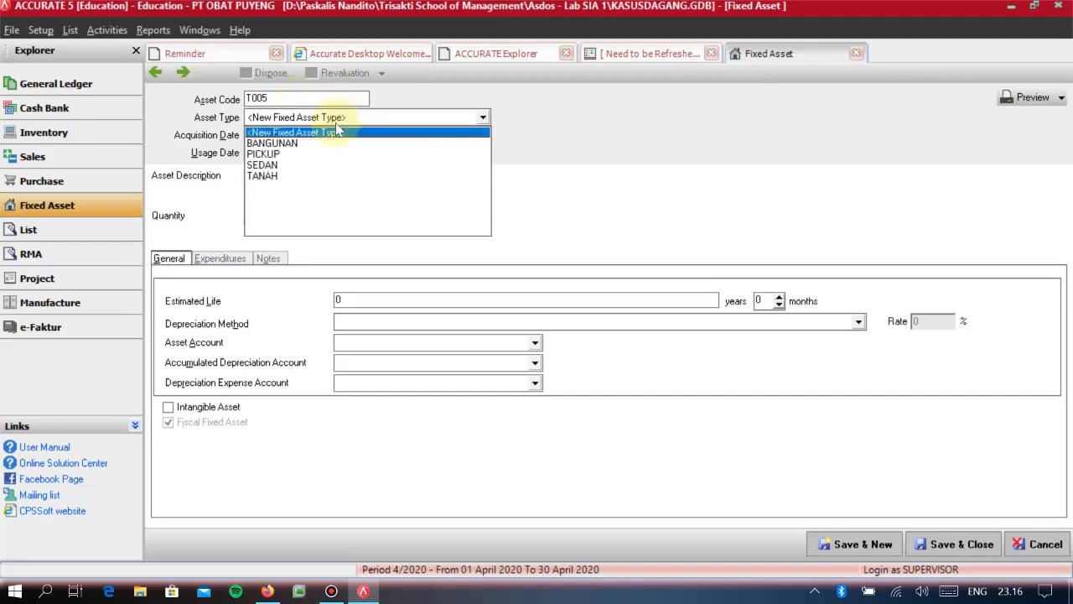
click(275, 165)
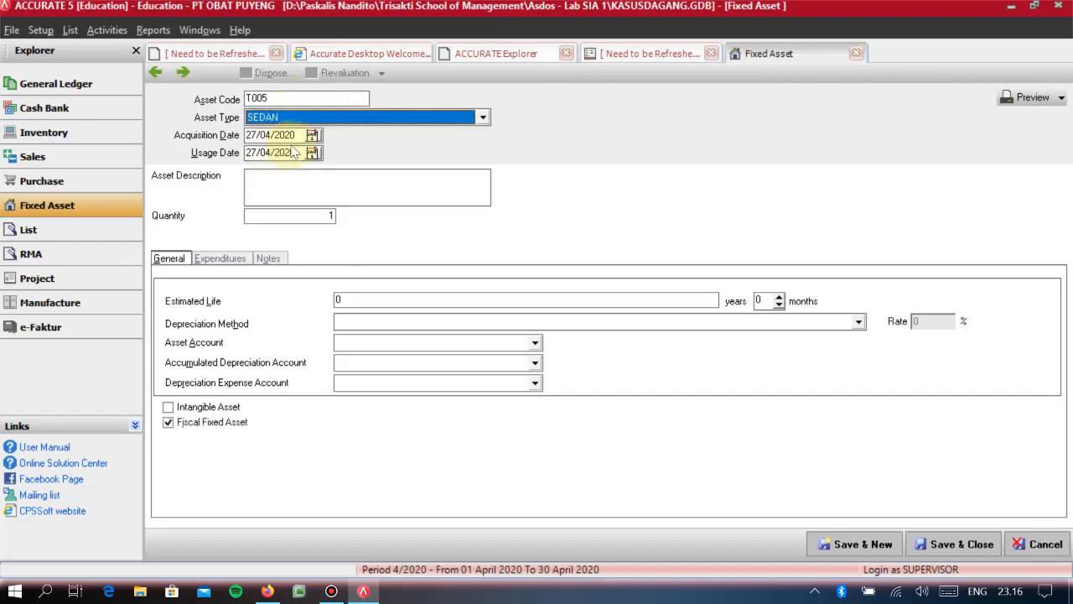
- Set the asset's acquisition date and usage date both to 01/10/2010
click(298, 135)
text(01102010)
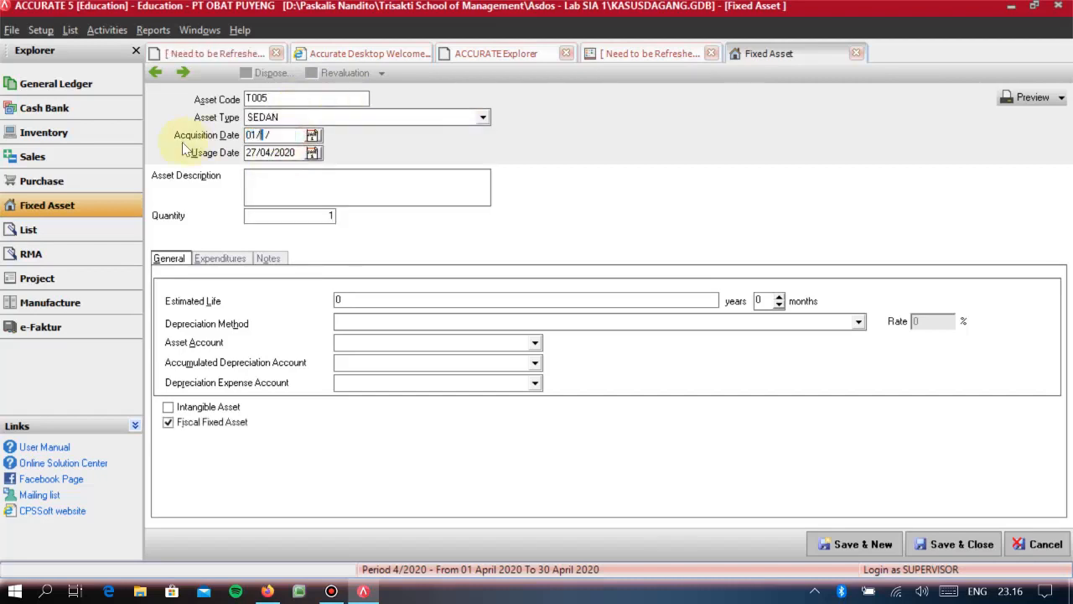
key(Tab)
text(0)
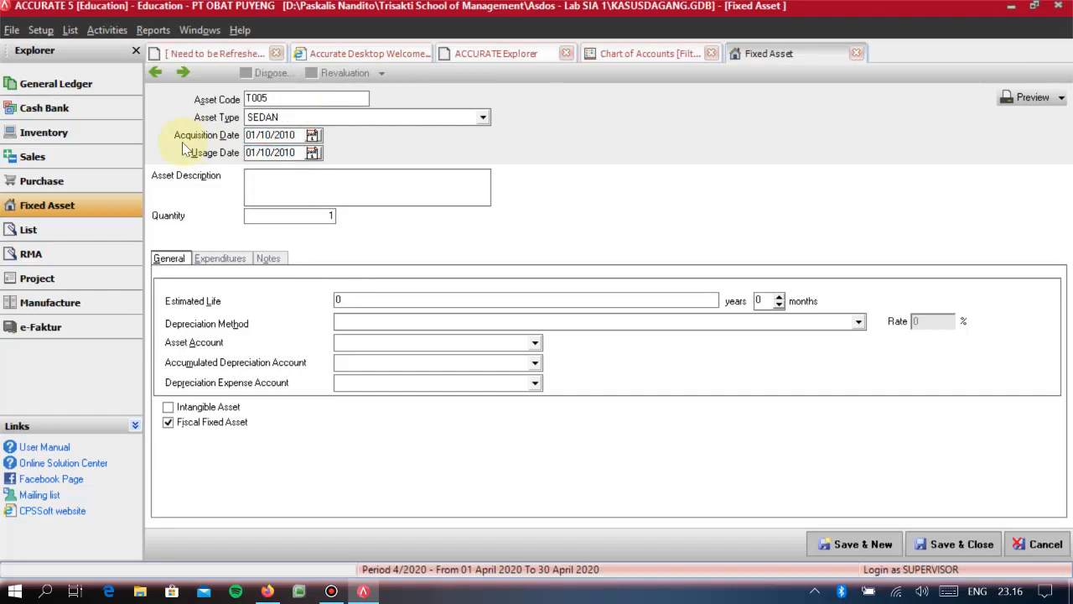
text(110201ONO)
- Enter "MOBIL SONDA" as the asset description
key(BackSpace)
text(N)
key(BackSpace)
text(BIL SOND)
click(174, 259)
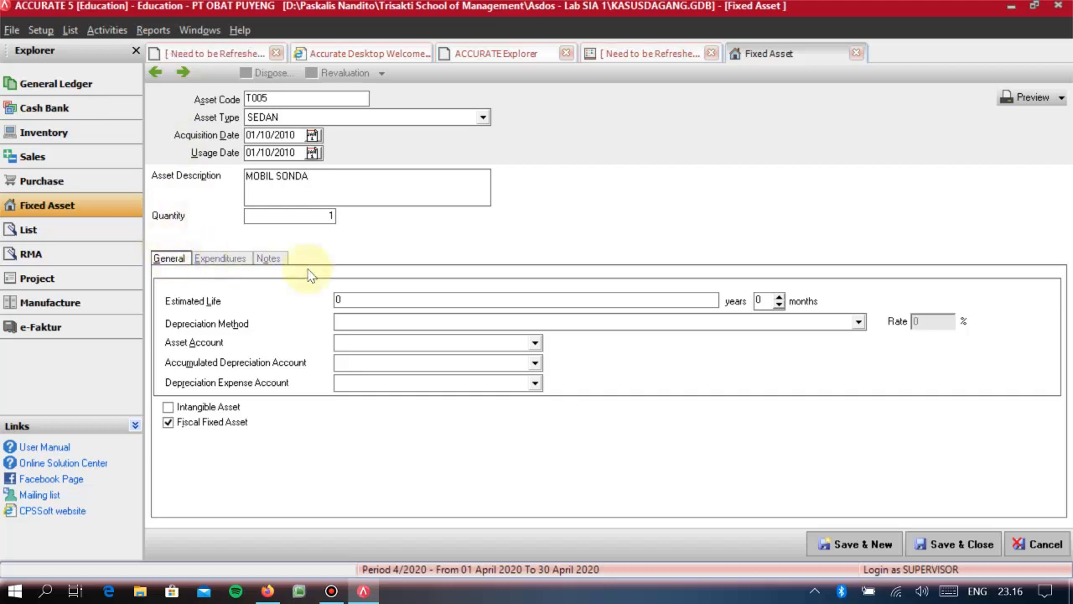
- Set the asset's estimated life to 5 years and its depreciation method to Straight Line Method
click(408, 300)
text(5)
key(Tab)
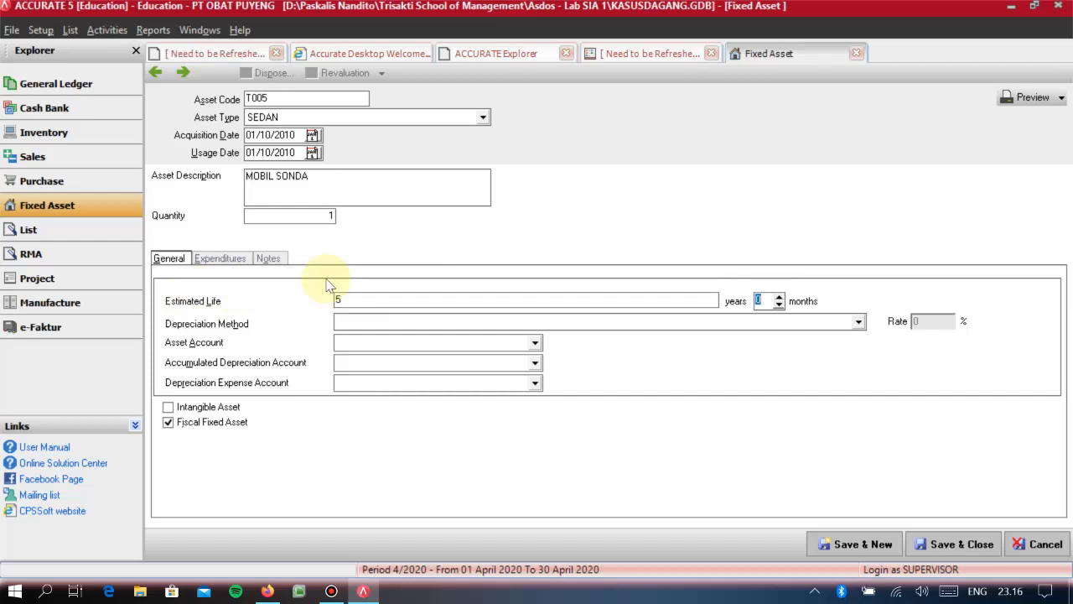
key(Tab)
key(Down)
key(Down)
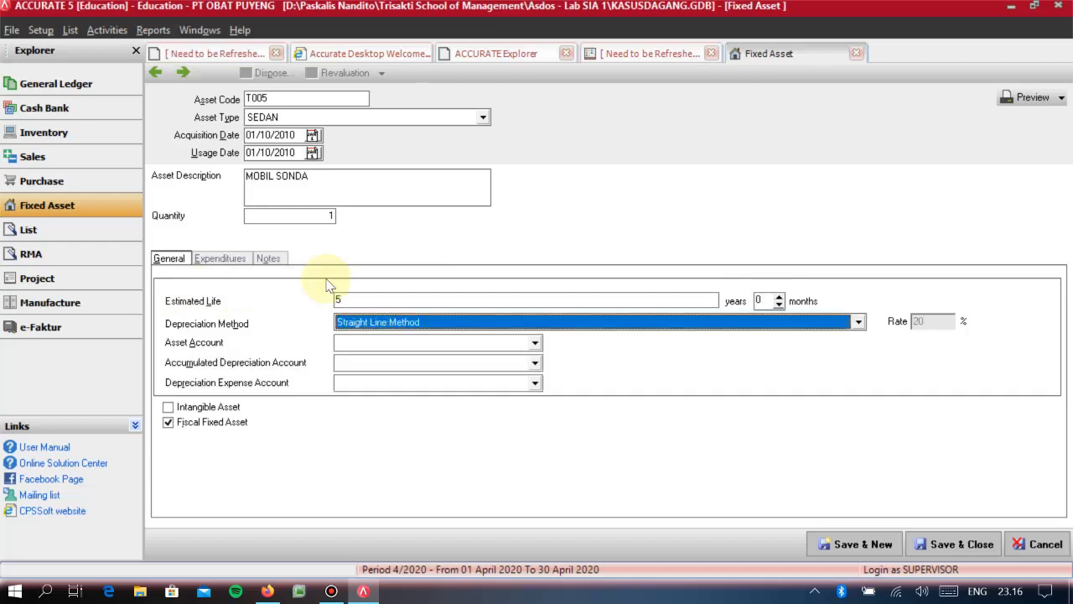
- Assign KENDARAAN as the asset account and AKPEN KENDARAAN as the accumulated depreciation account
key(Tab)
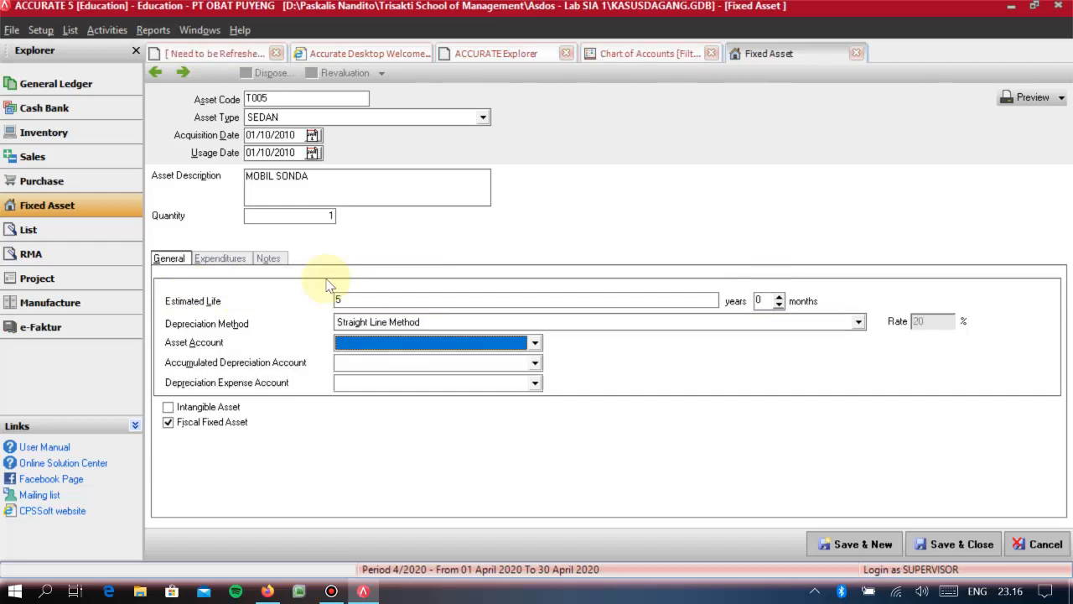
key(Down)
key(Down)
key(Tab)
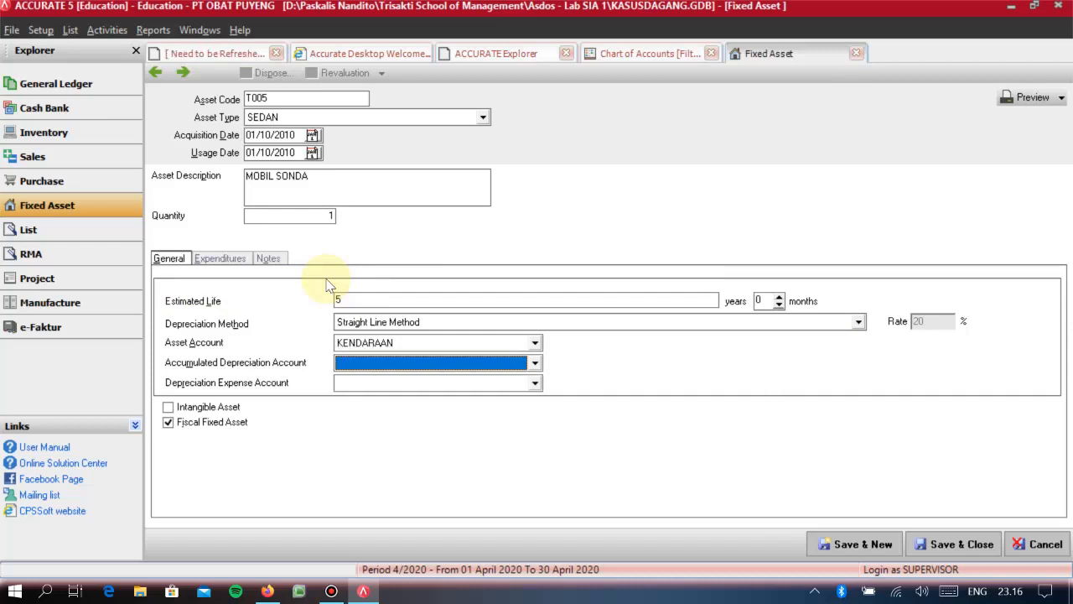
key(Tab)
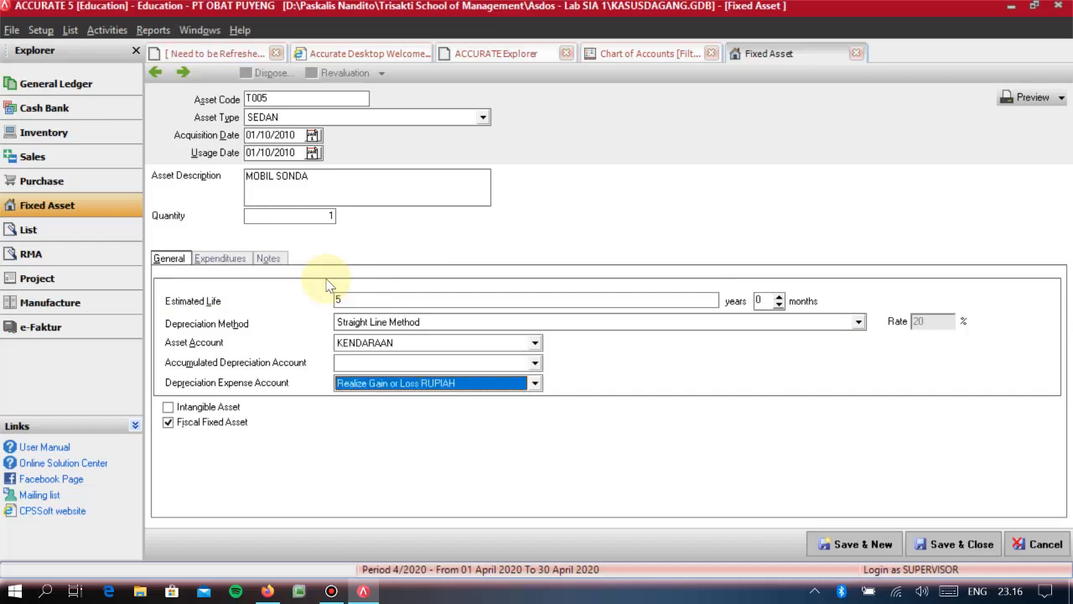
click(467, 361)
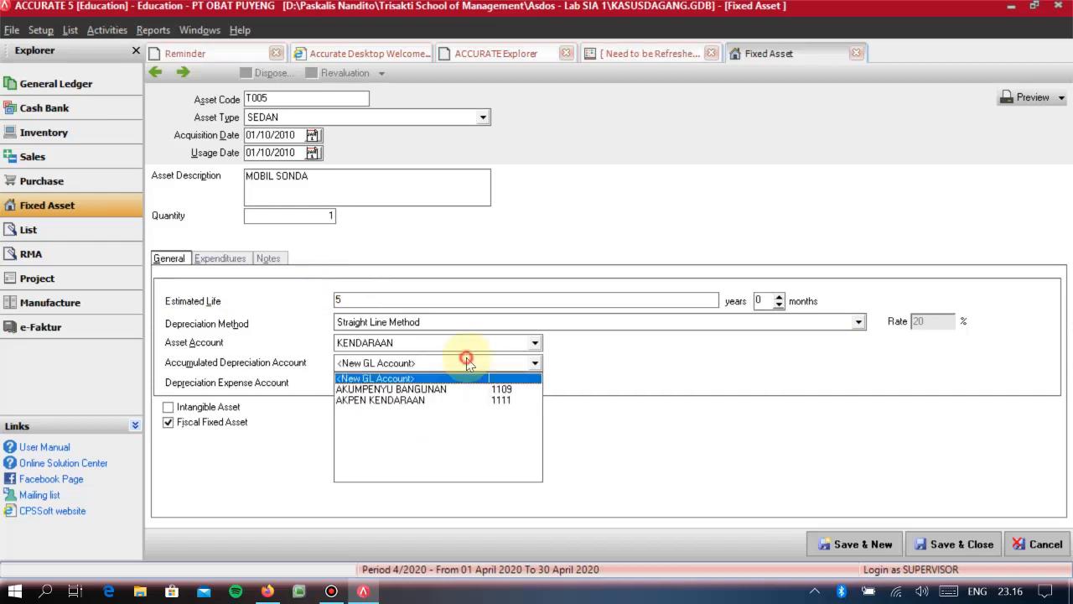
click(436, 402)
- Assign BEBAN PENYUSUTAN as the asset's depreciation expense account
click(512, 388)
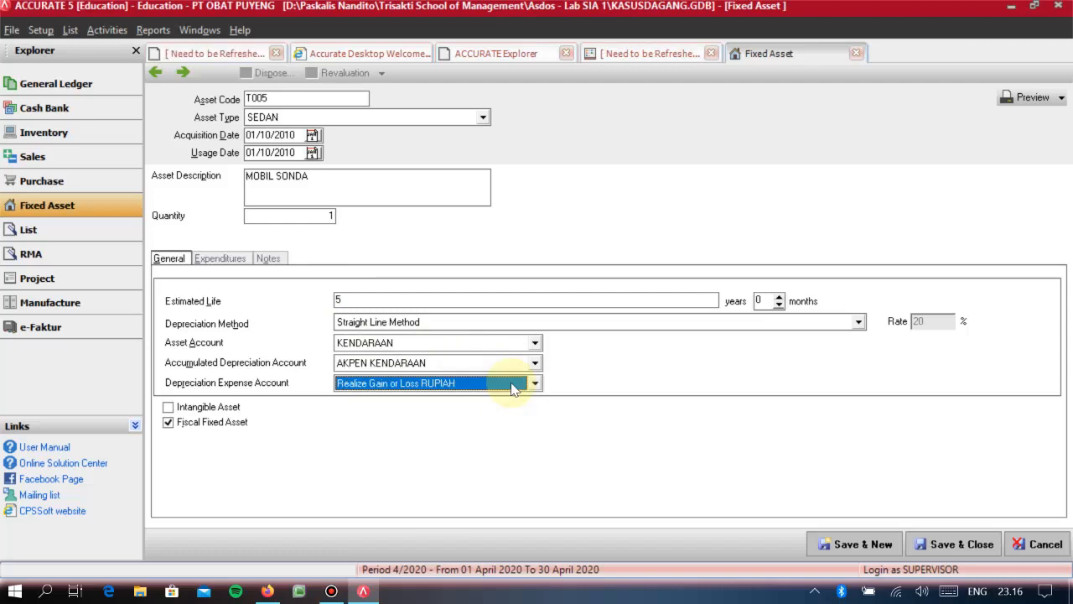
click(512, 388)
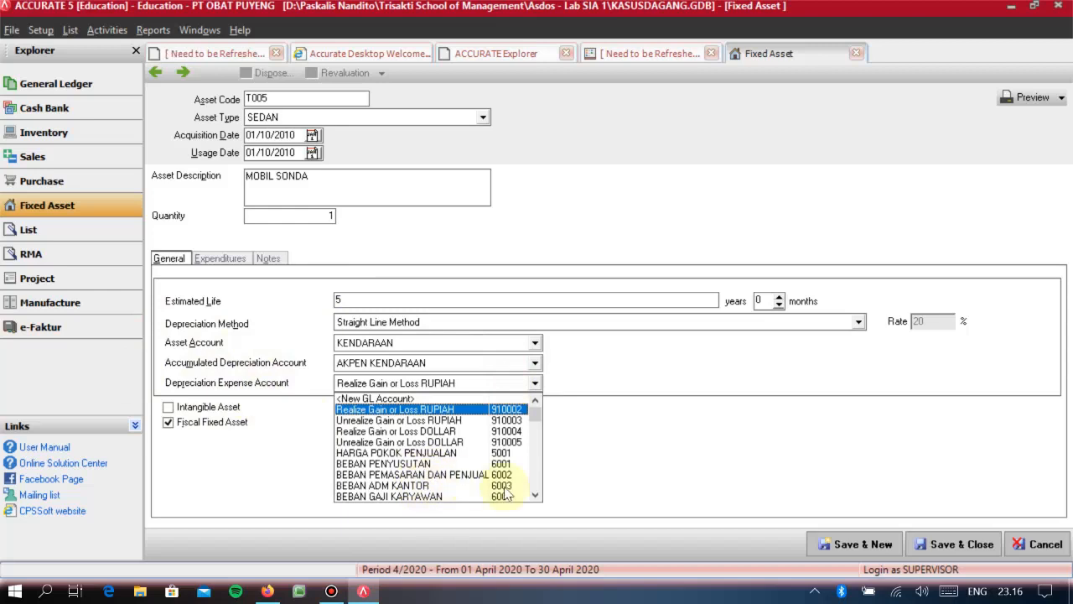
click(535, 496)
click(535, 496)
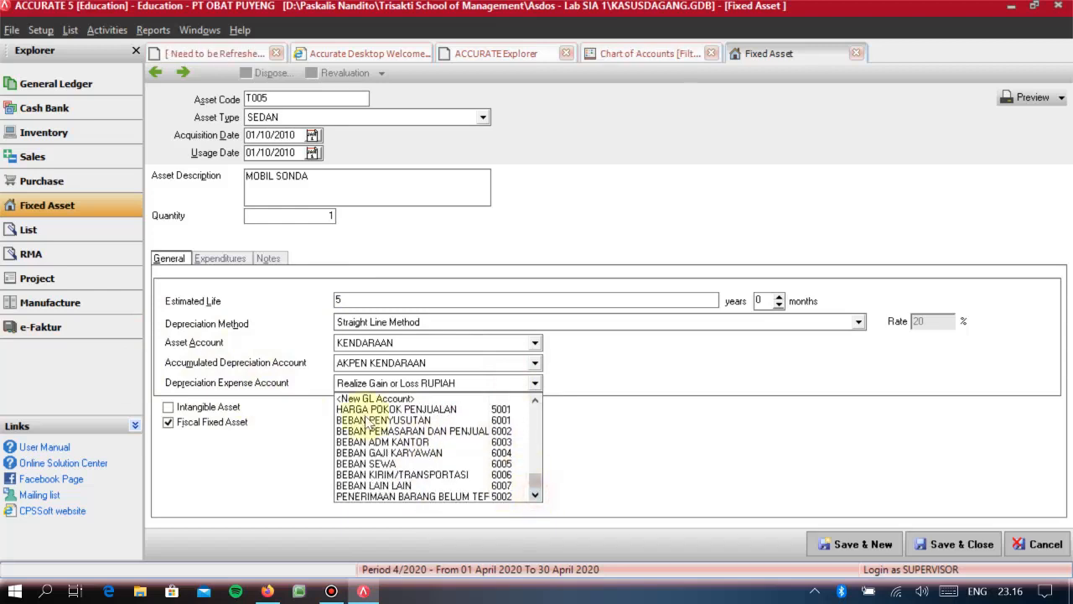
click(404, 420)
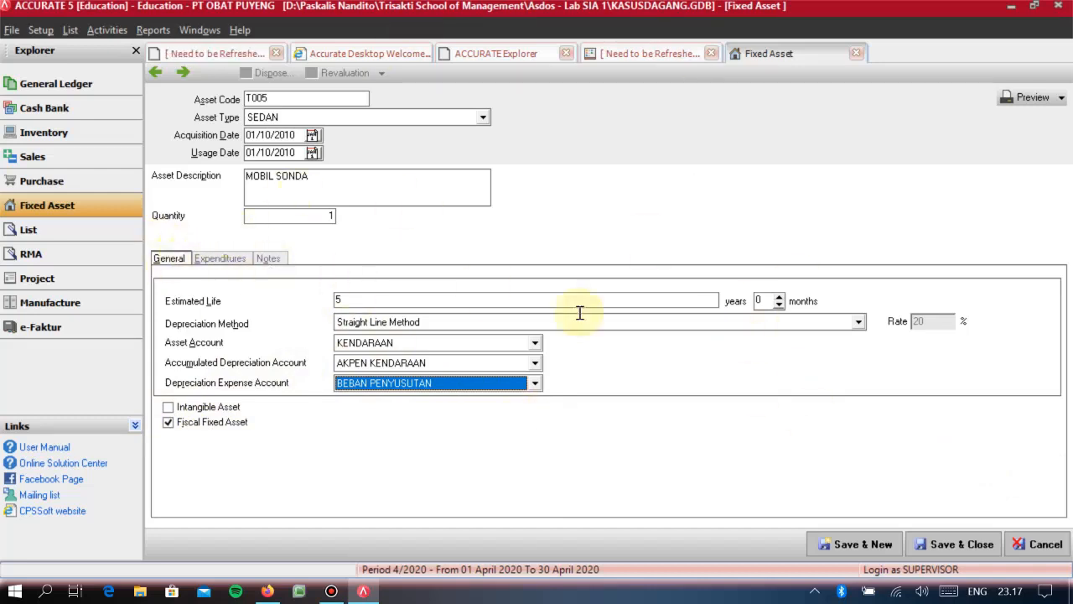
- Add an expenditure line to the asset using account 1054 TRANSAKSI AKTIVA TETAP
click(216, 261)
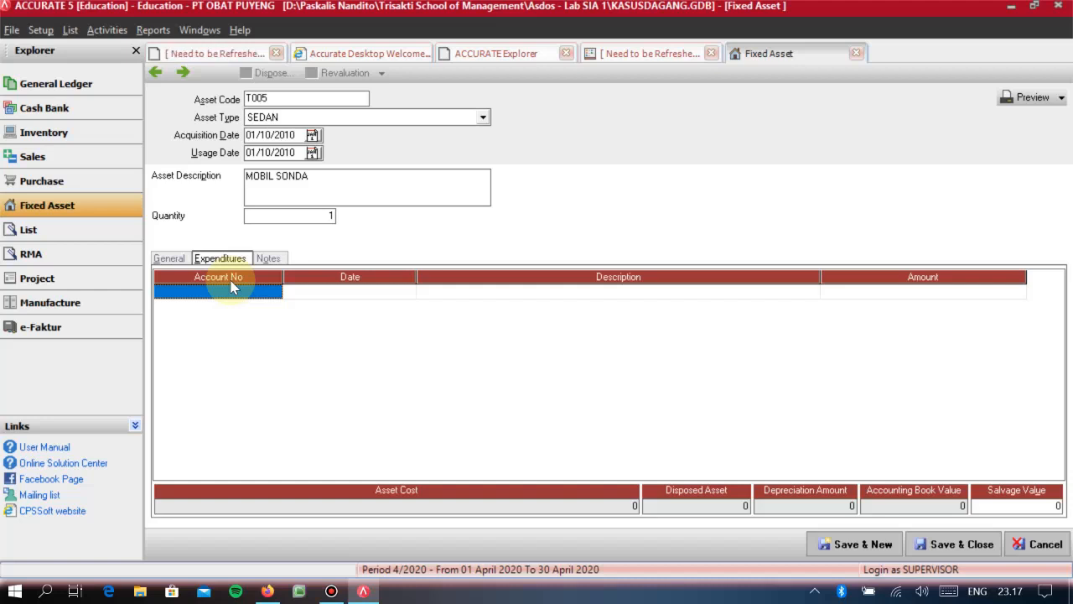
text(TRANS)
key(Return)
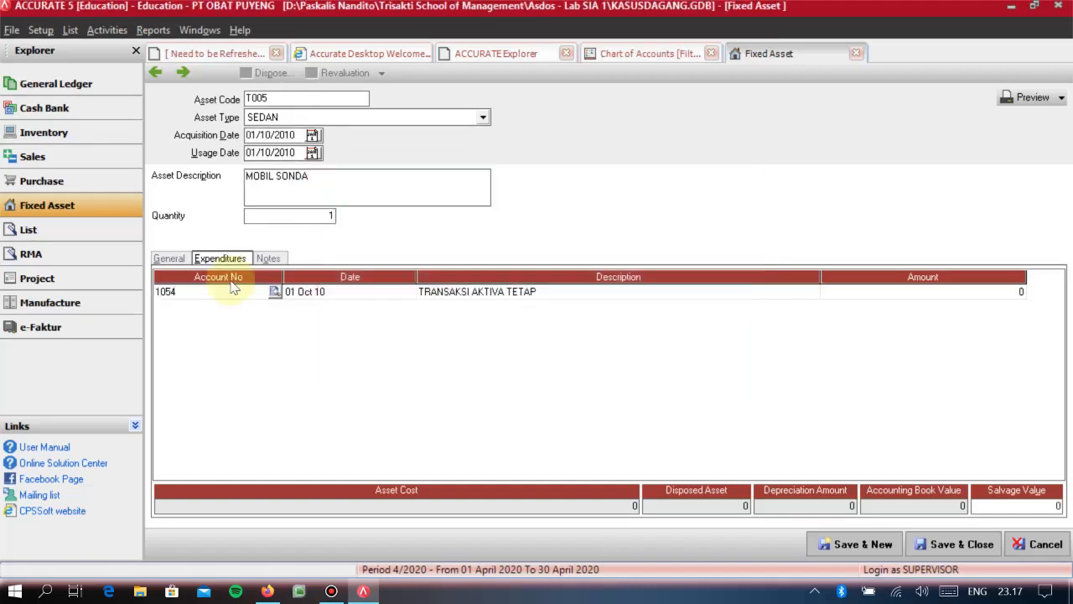
key(Tab)
key(Tab)
key(Tab)
key(Tab)
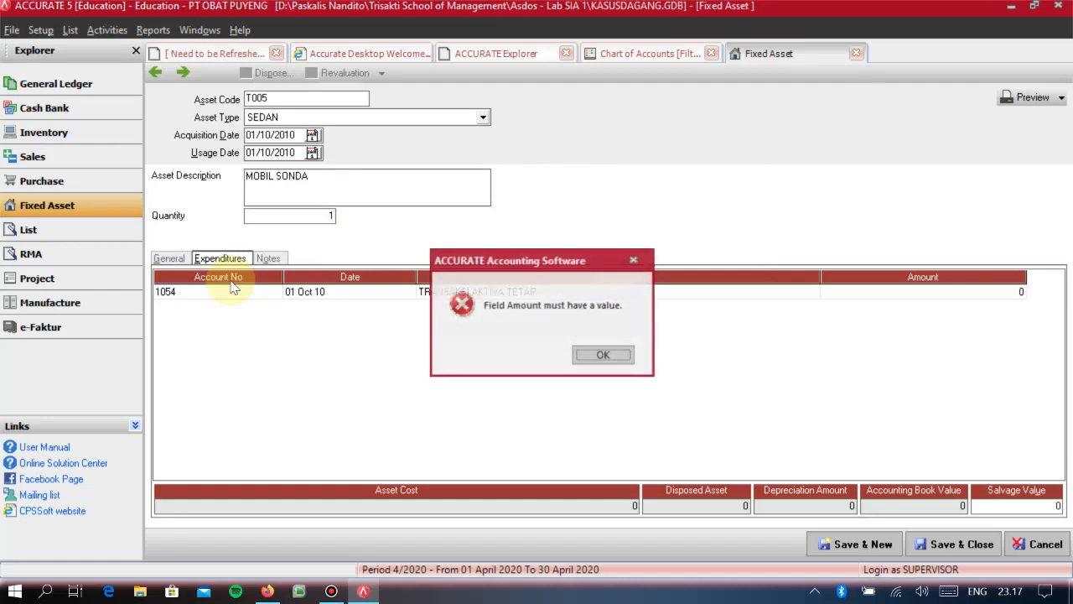
key(Return)
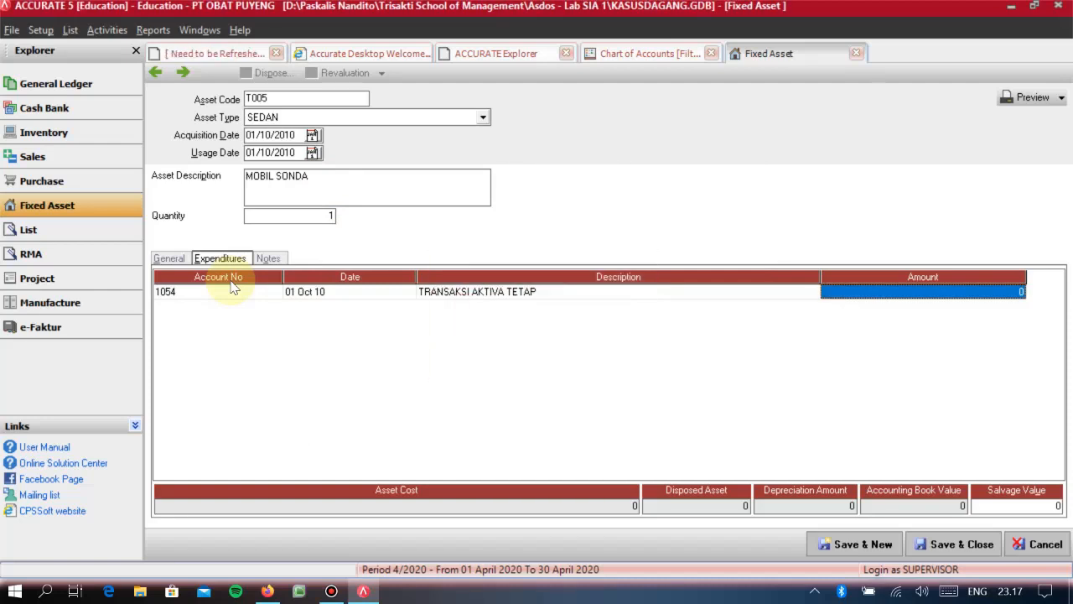
- Set the expenditure amount to 40.000.000, and save and close the fixed asset
text(40000000)
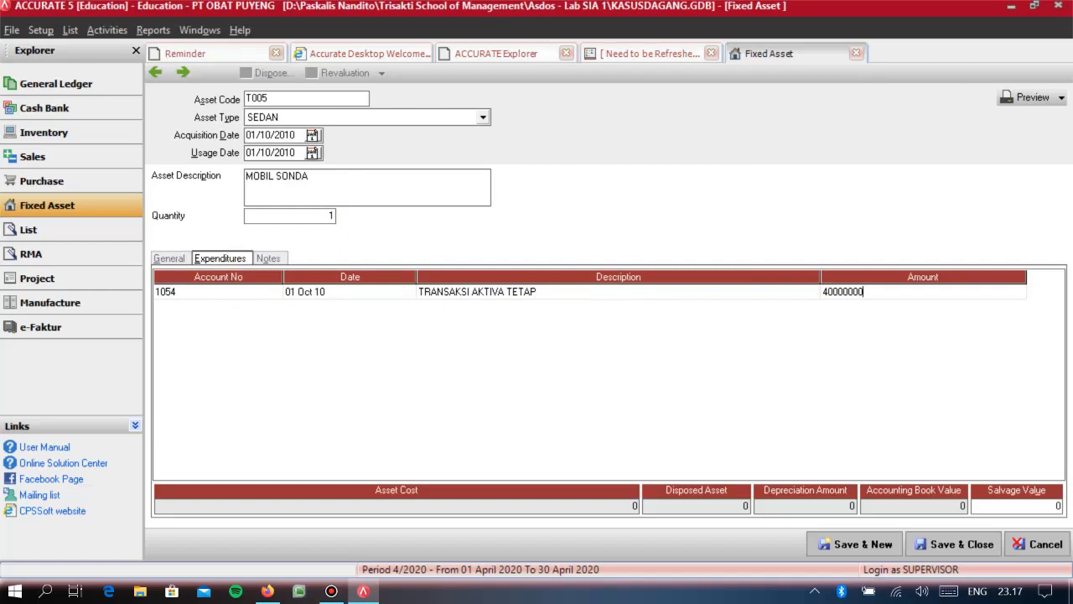
key(Return)
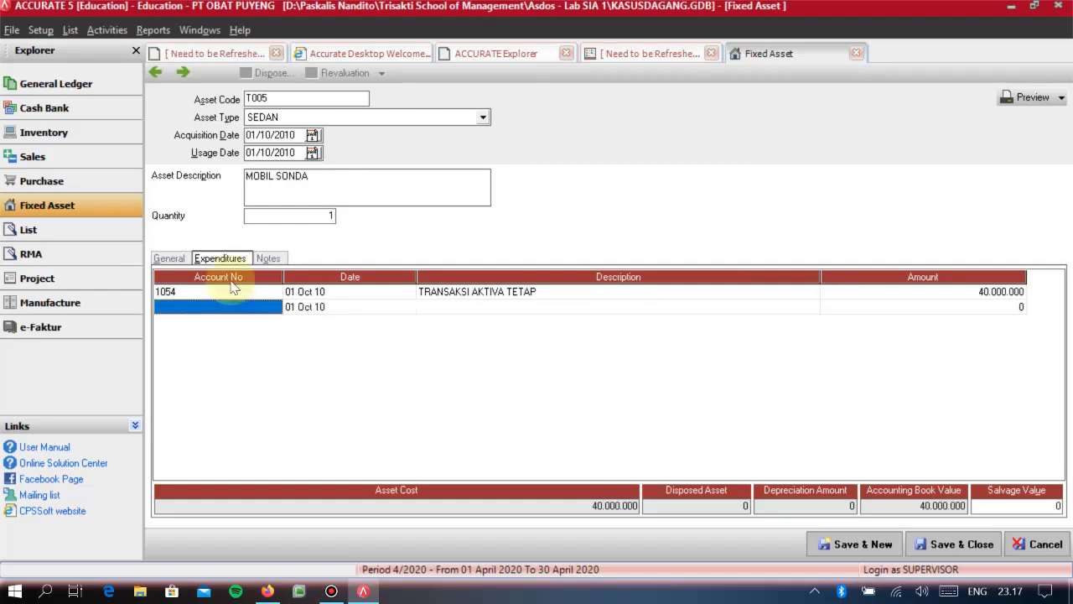
click(233, 289)
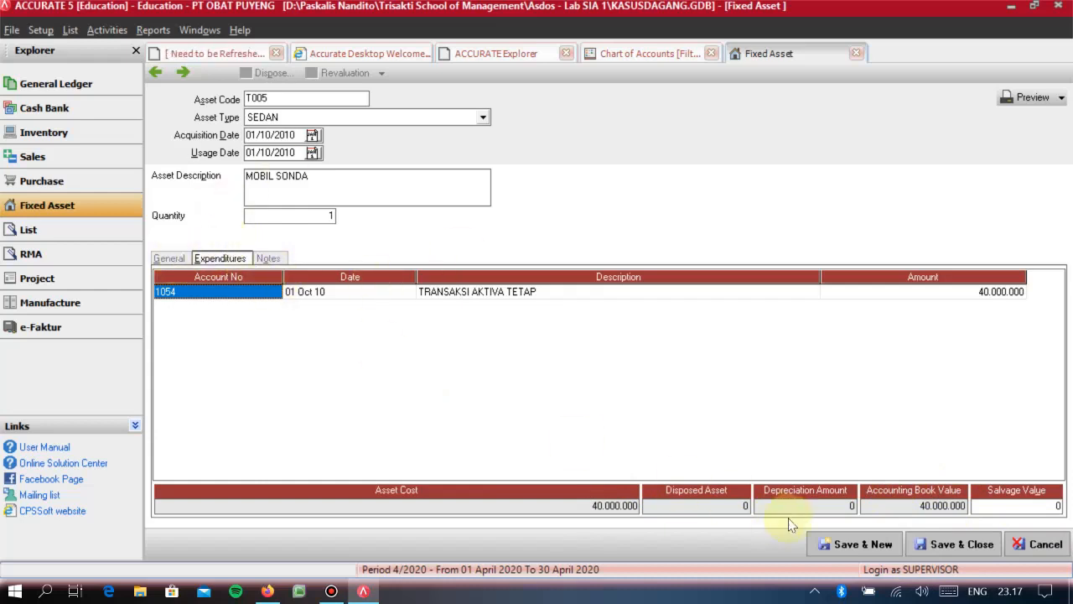
click(975, 553)
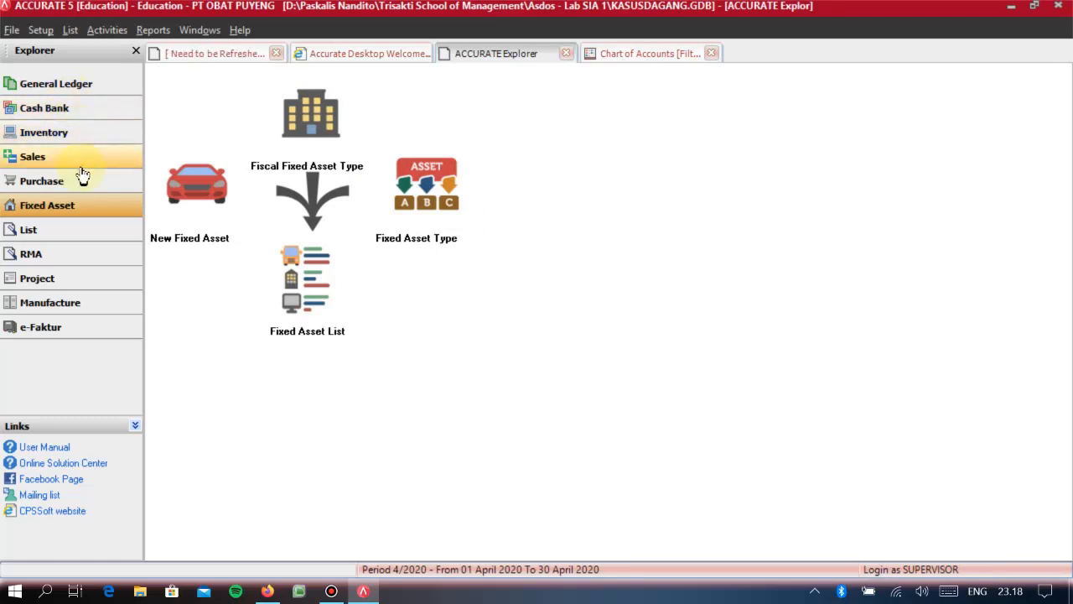
- Start a new journal voucher in General Ledger
click(40, 186)
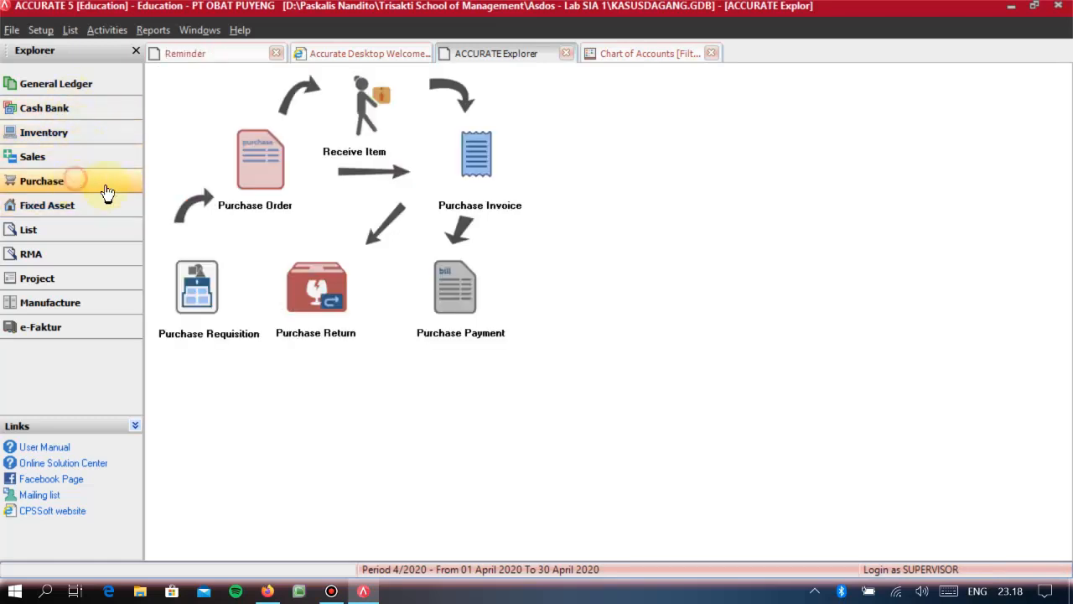
click(69, 160)
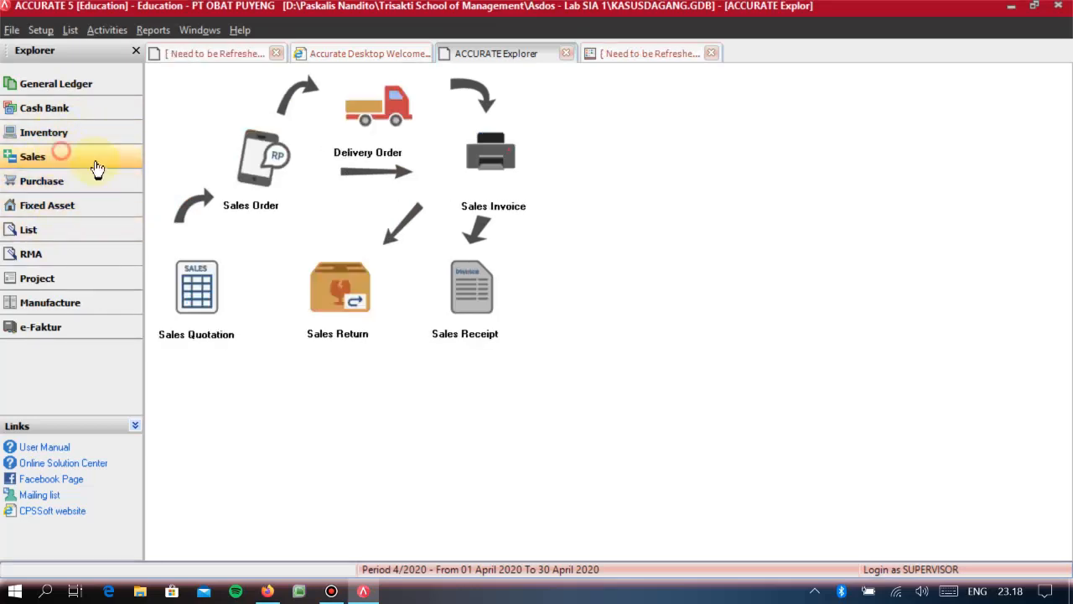
click(73, 87)
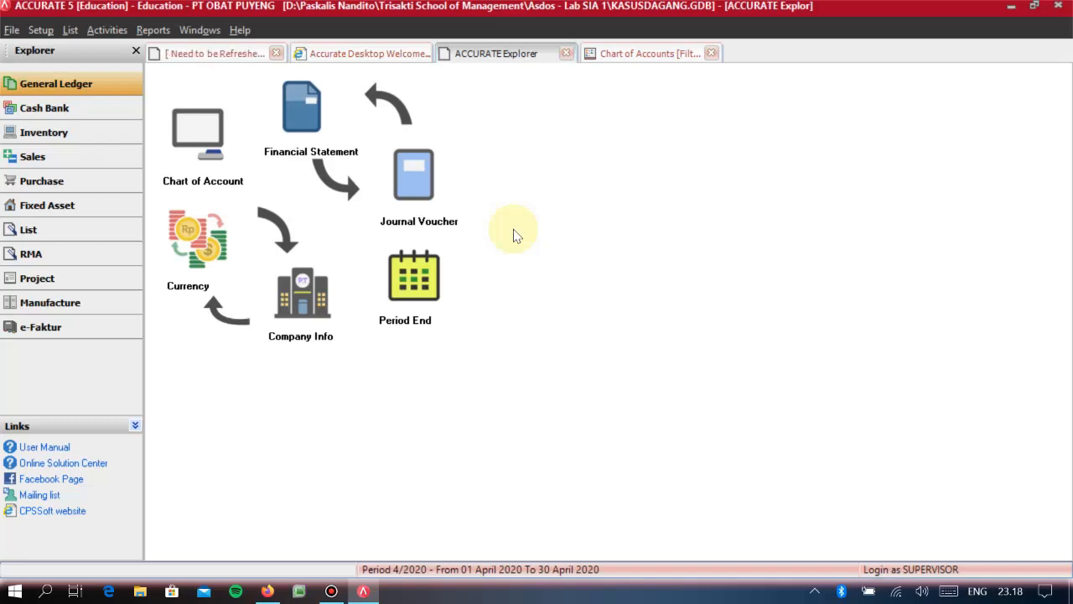
click(453, 183)
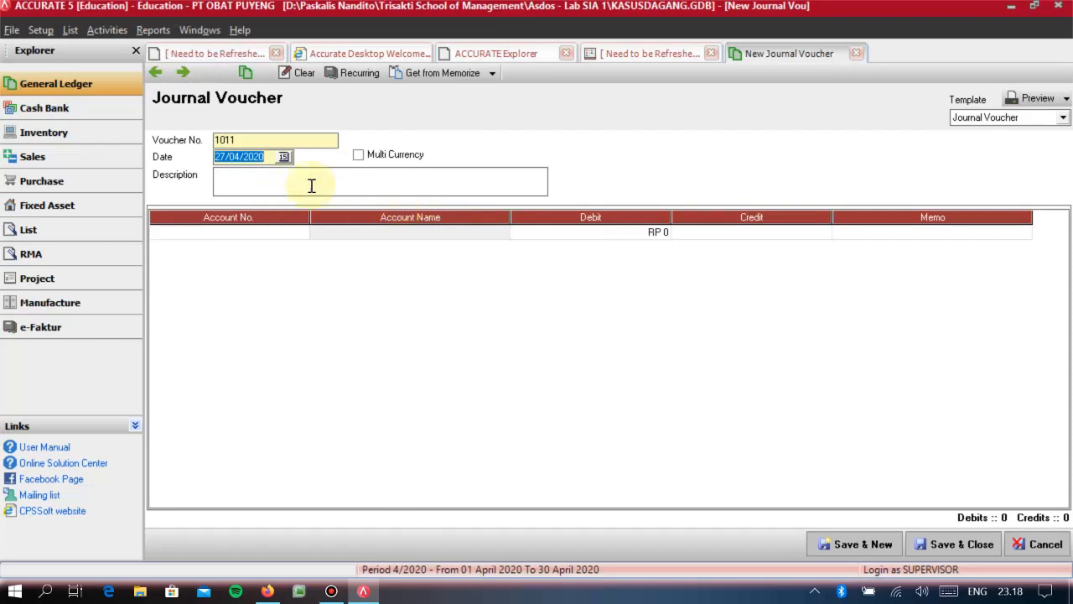
- Set the voucher number to 1016 and the voucher date to 01/10/2010
click(287, 143)
text(1)
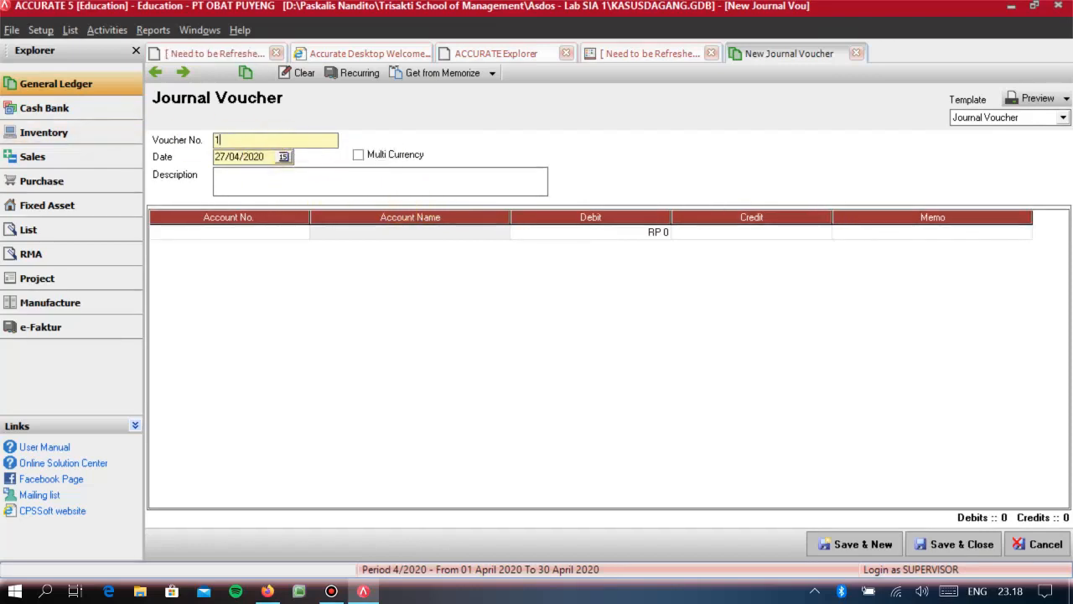
key(Tab)
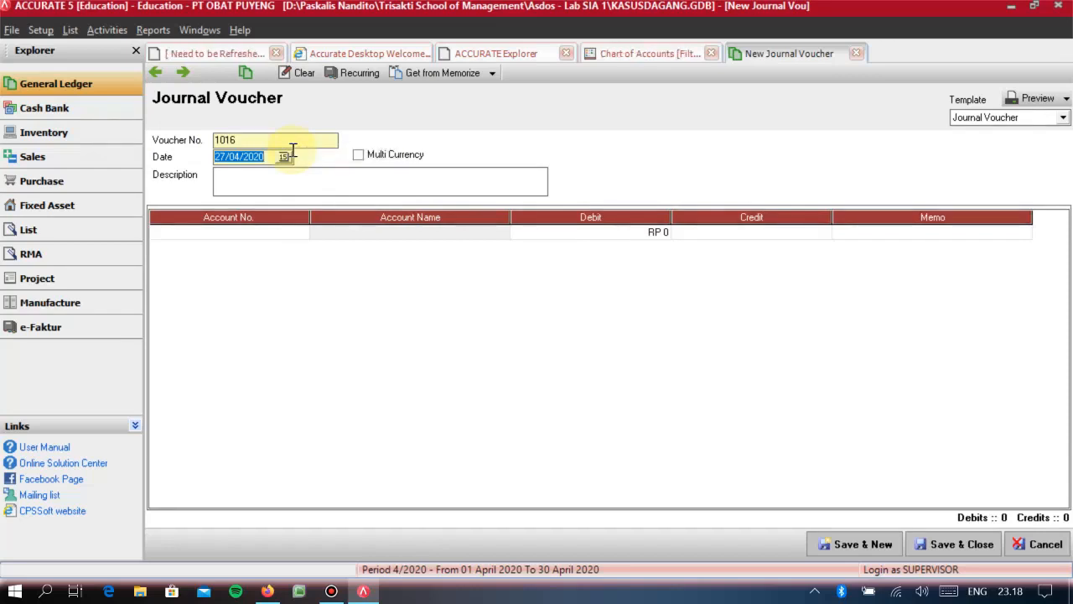
text(01/10/2010)
key(Tab)
- Describe the voucher as PEMBELIAN MOBIL SECARA KREDIT
text(PEMEBEL)
key(BackSpace)
key(BackSpace)
key(BackSpace)
key(BackSpace)
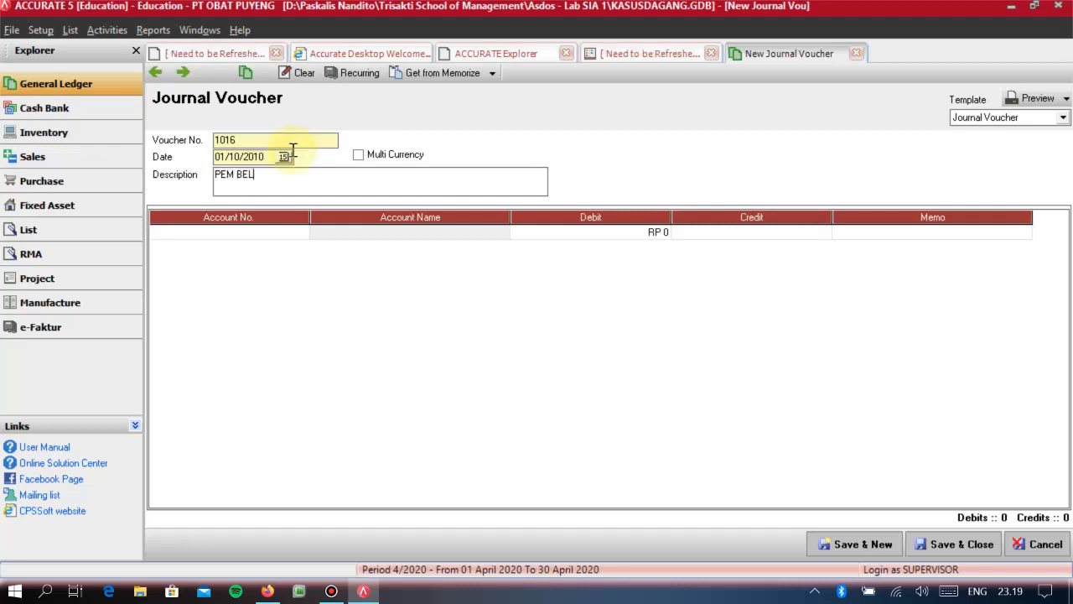
text(BELIAN)
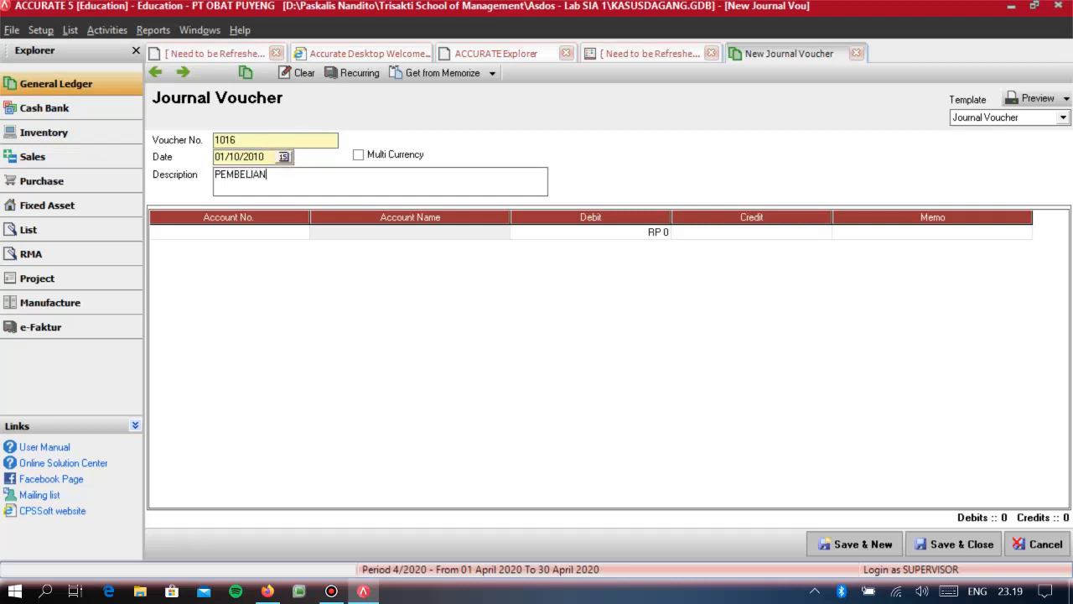
text( MOBIL SECARA KREDIT)
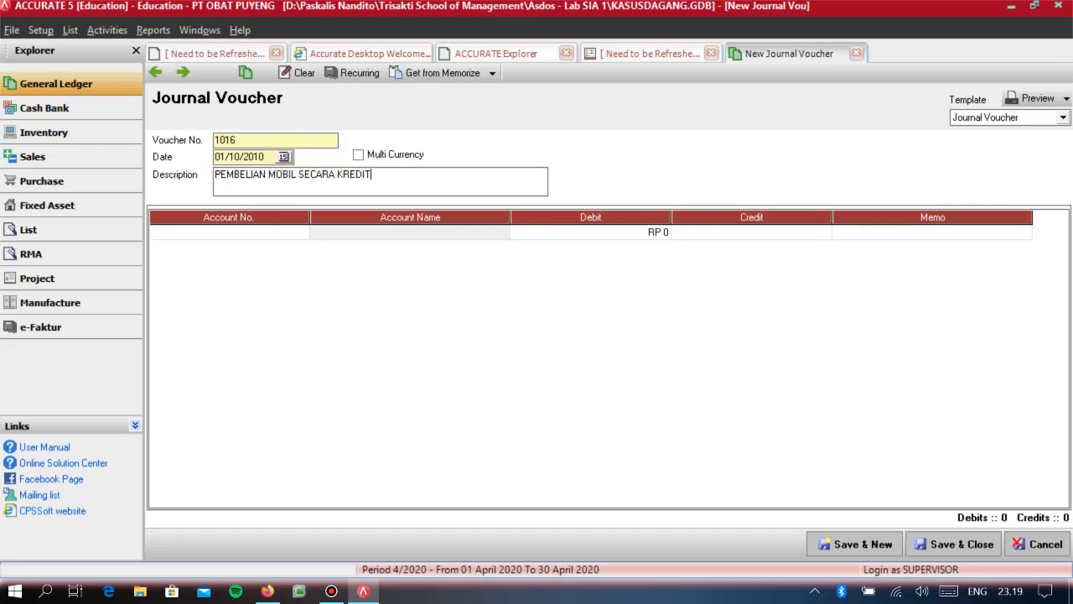
key(Tab)
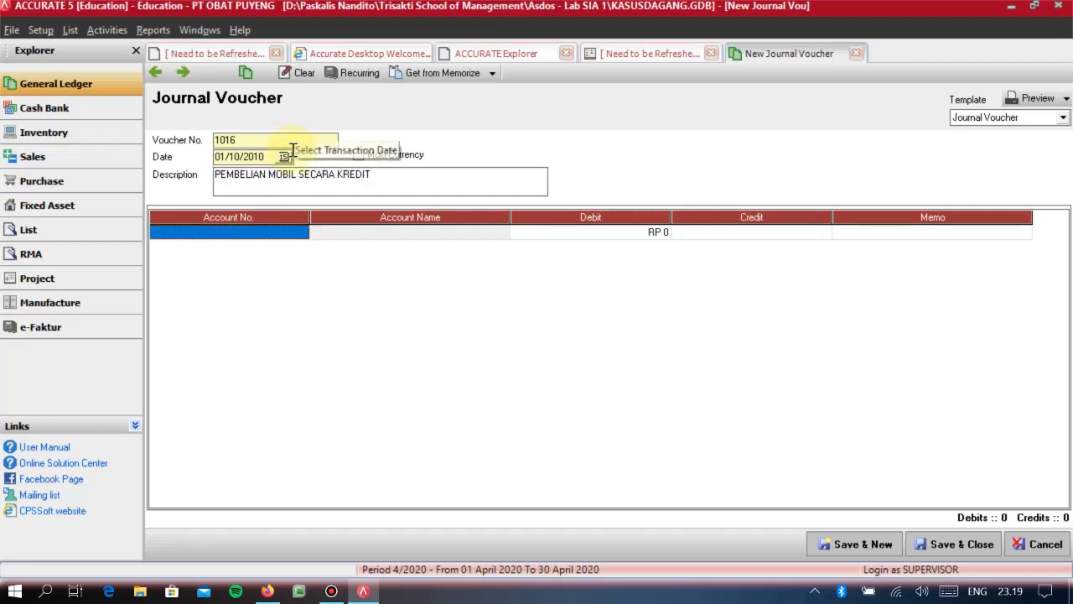
- Add a journal line debiting account 1054 TRANSAKSI AKTIVA TETAP for 50.000.000
text(TRANSA)
key(Return)
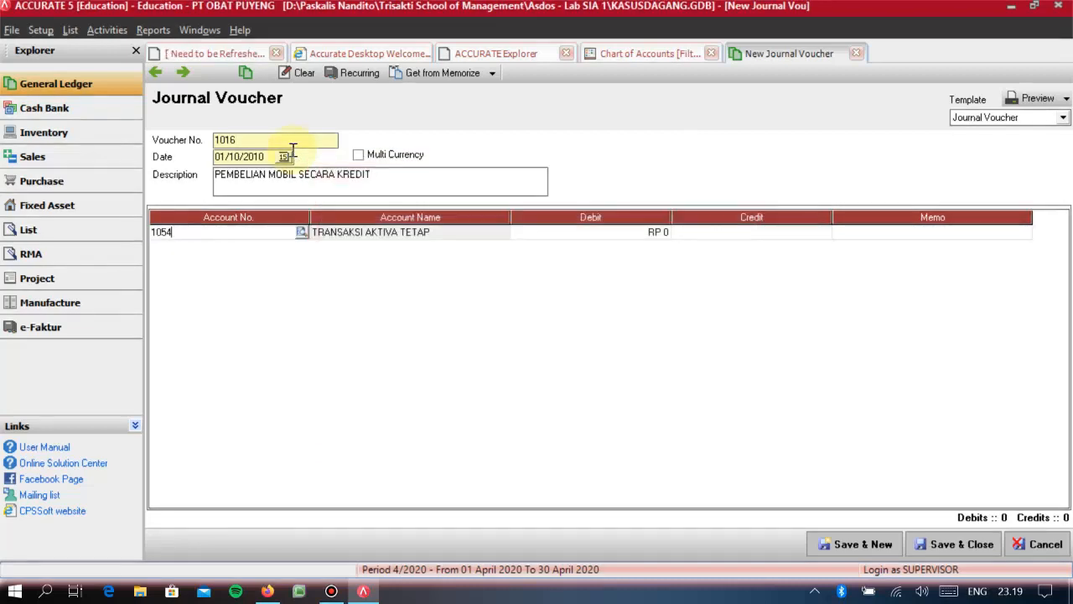
key(Tab)
key(Tab)
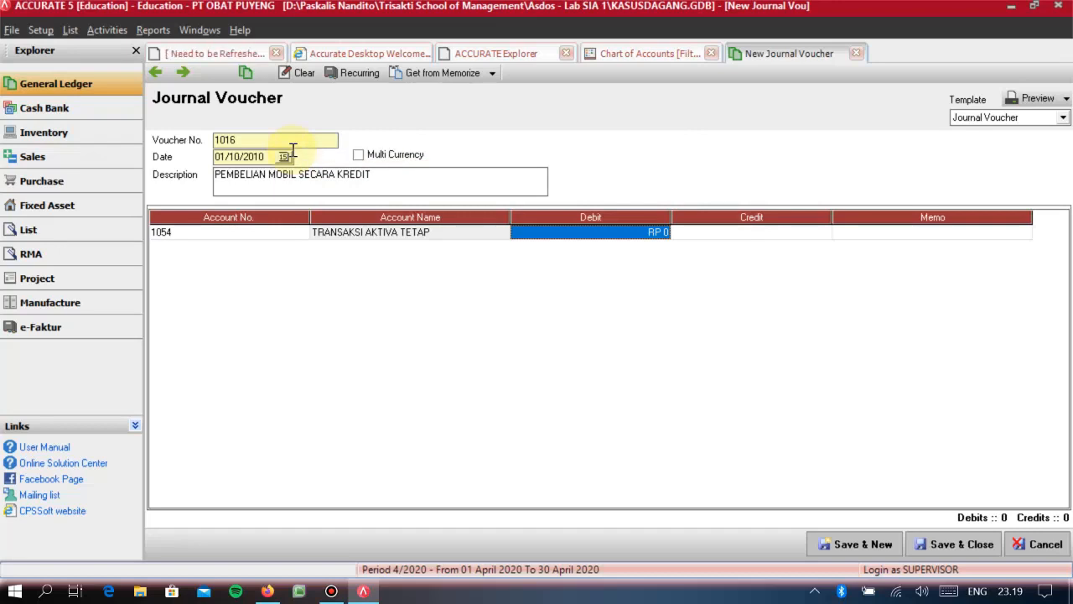
text(50.000.000)
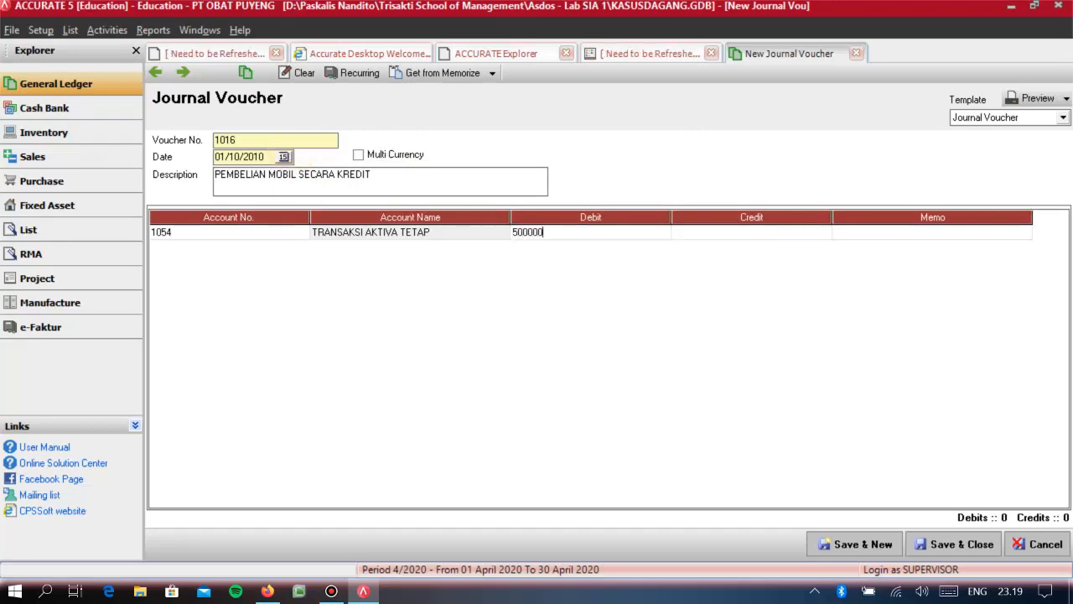
key(Tab)
key(Tab)
key(Tab)
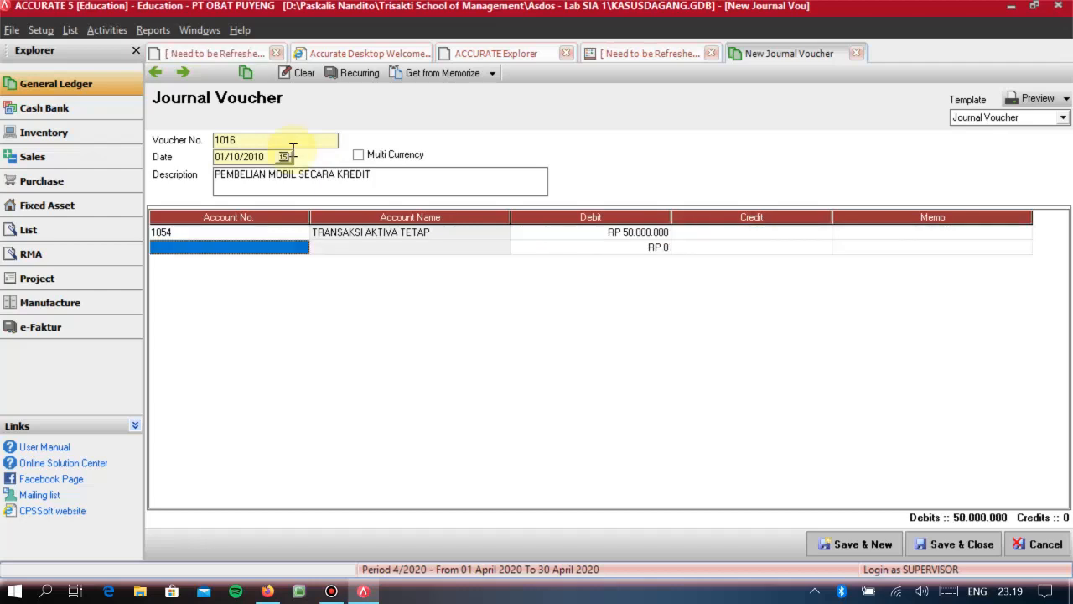
- Create a new account from the second journal line's account lookup, with Long Term Liability as its type
text(UTANG)
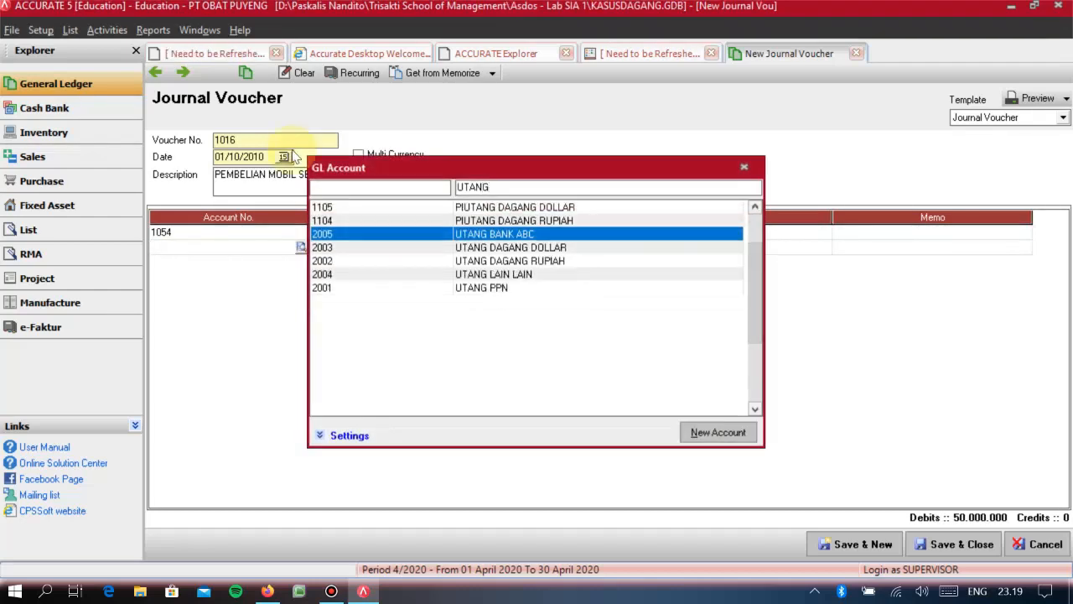
click(705, 434)
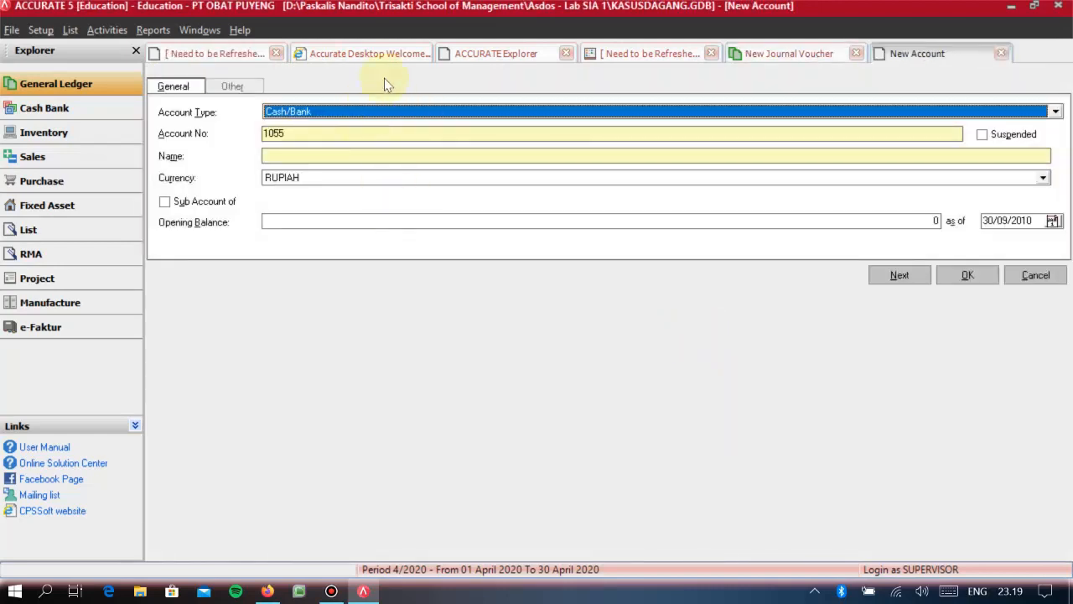
click(323, 111)
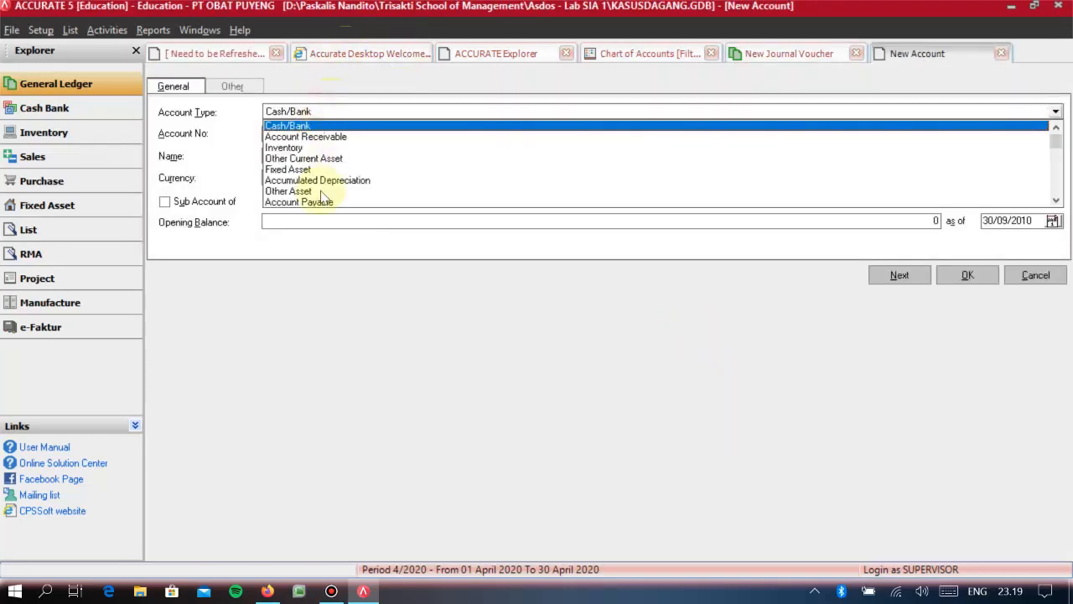
click(1055, 201)
click(1054, 202)
click(1055, 202)
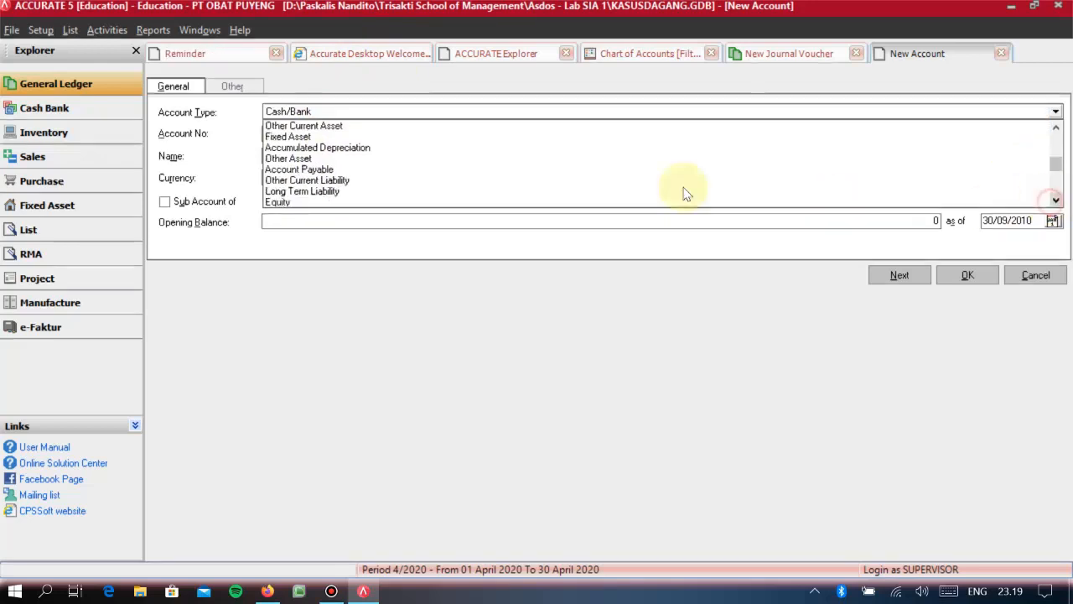
click(352, 191)
key(Tab)
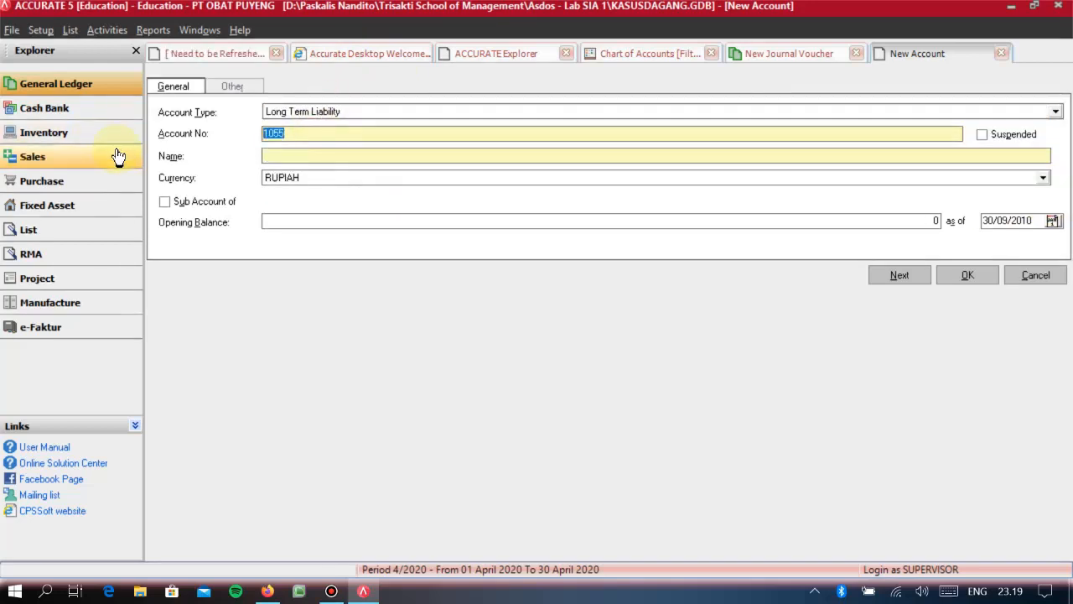
- Number the new account 2055, name it UTANG TOTO, and save it into the journal line
text(2055)
key(Tab)
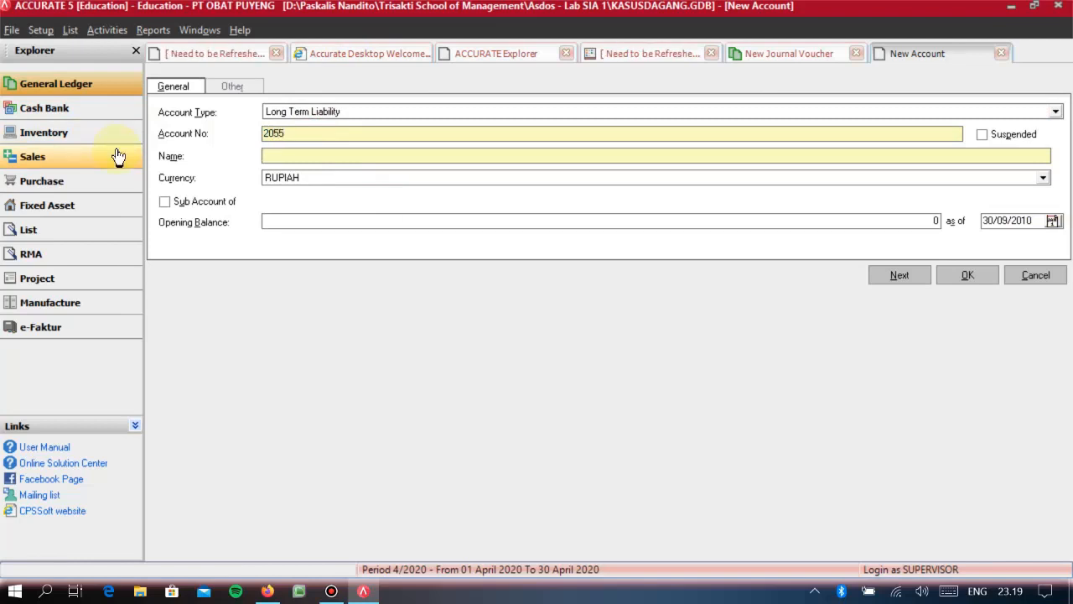
text(UTANG U)
text(OTOT)
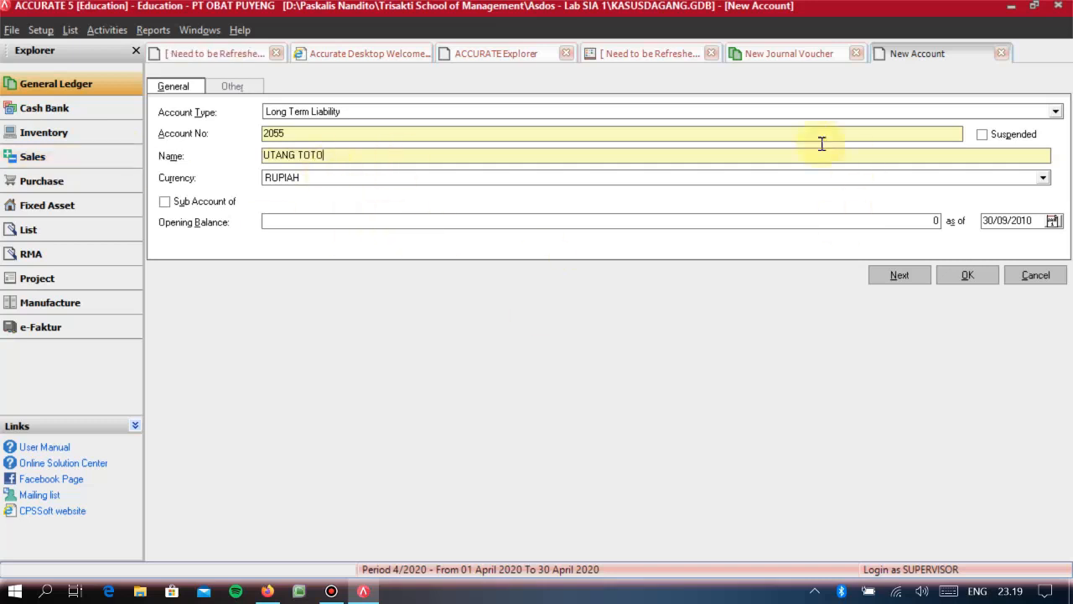
click(968, 275)
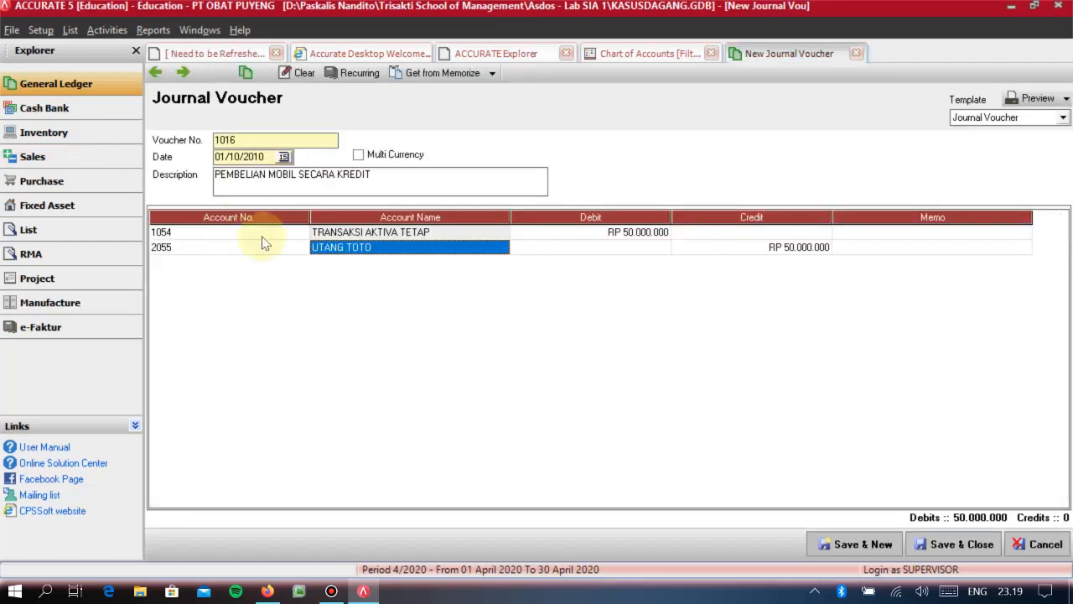
- Accept the 50.000.000 credit on the UTANG TOTO line, and save and close the journal voucher
key(Tab)
key(Tab)
key(Tab)
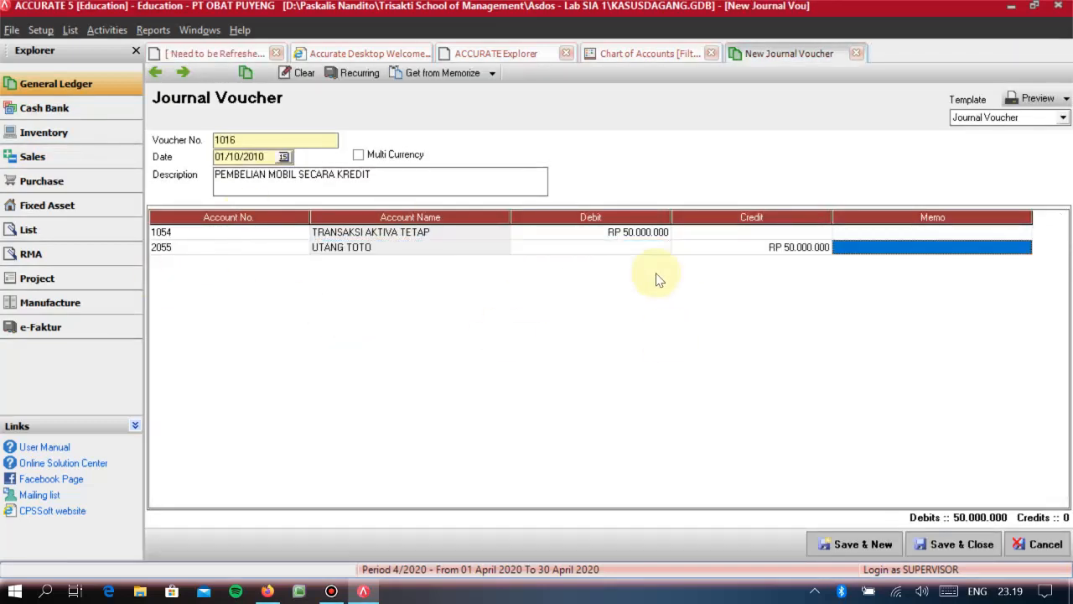
key(Tab)
key(Up)
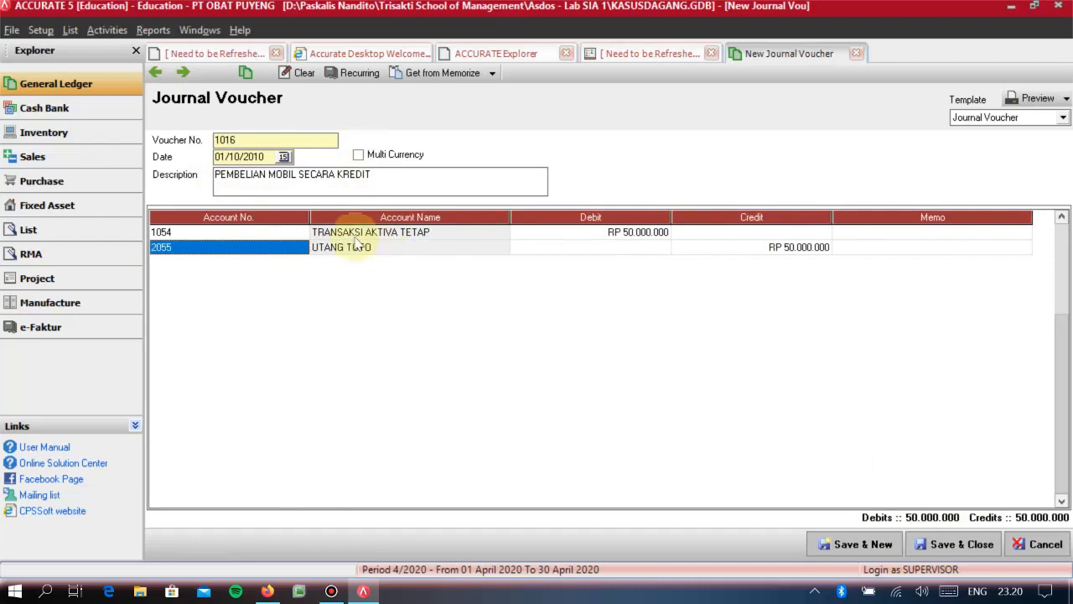
click(323, 233)
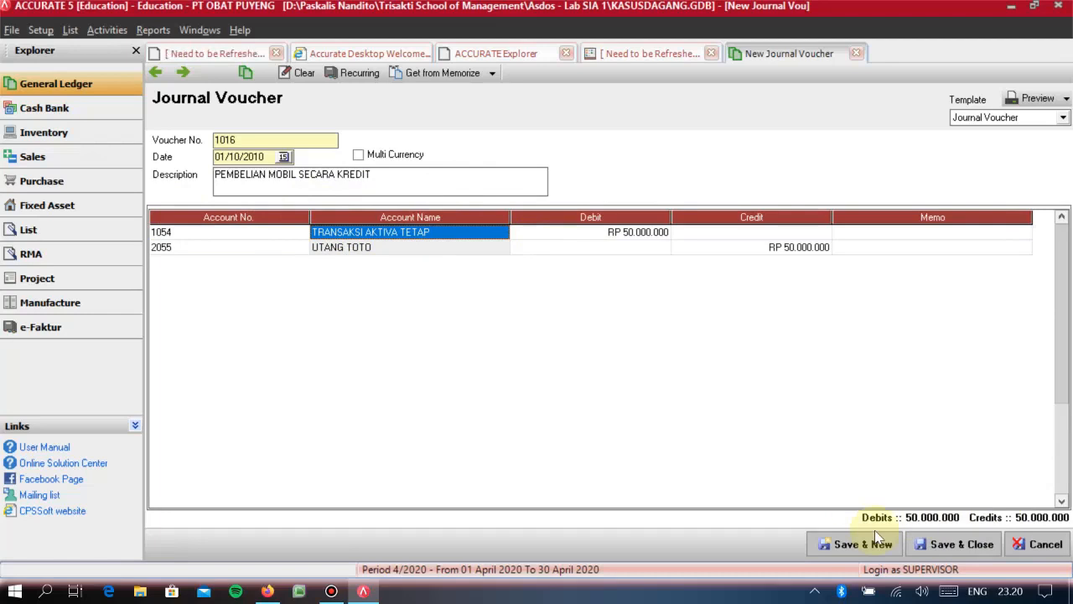
click(957, 545)
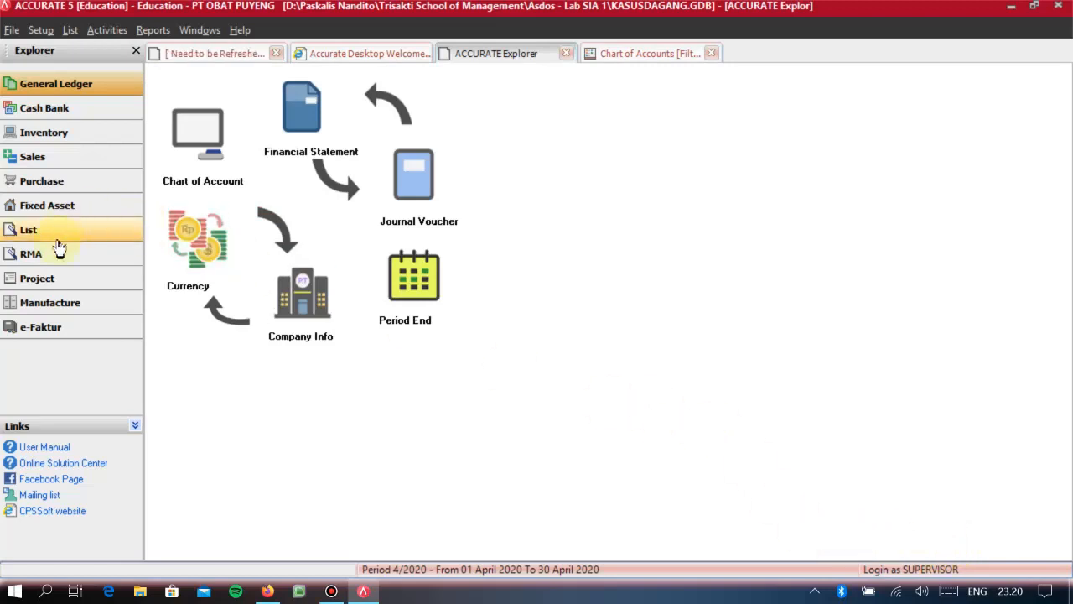
- Start a new fixed asset record with SEDAN as the asset type
click(38, 206)
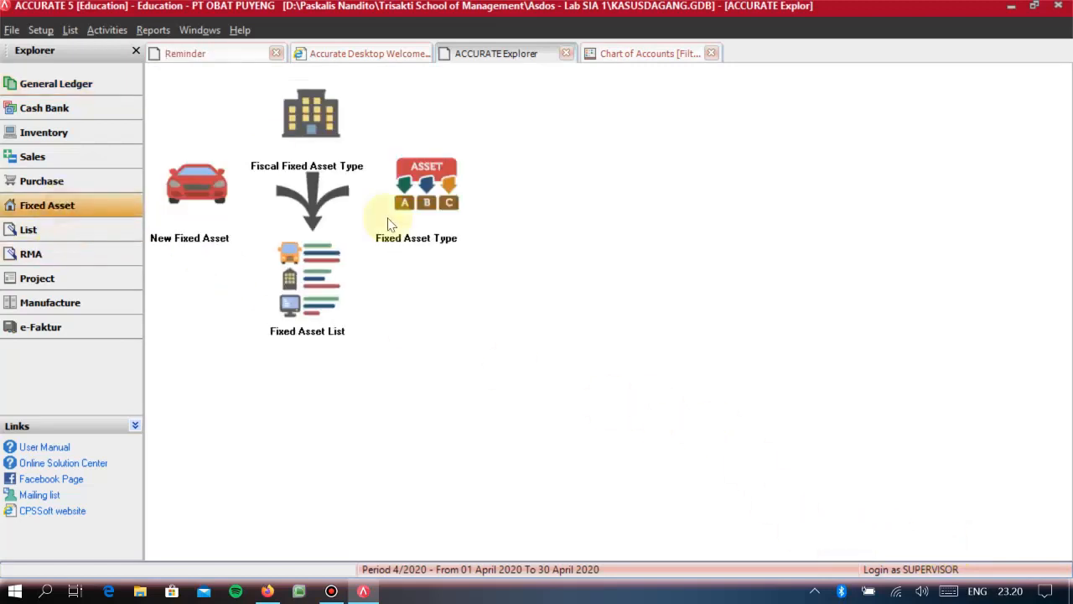
click(216, 201)
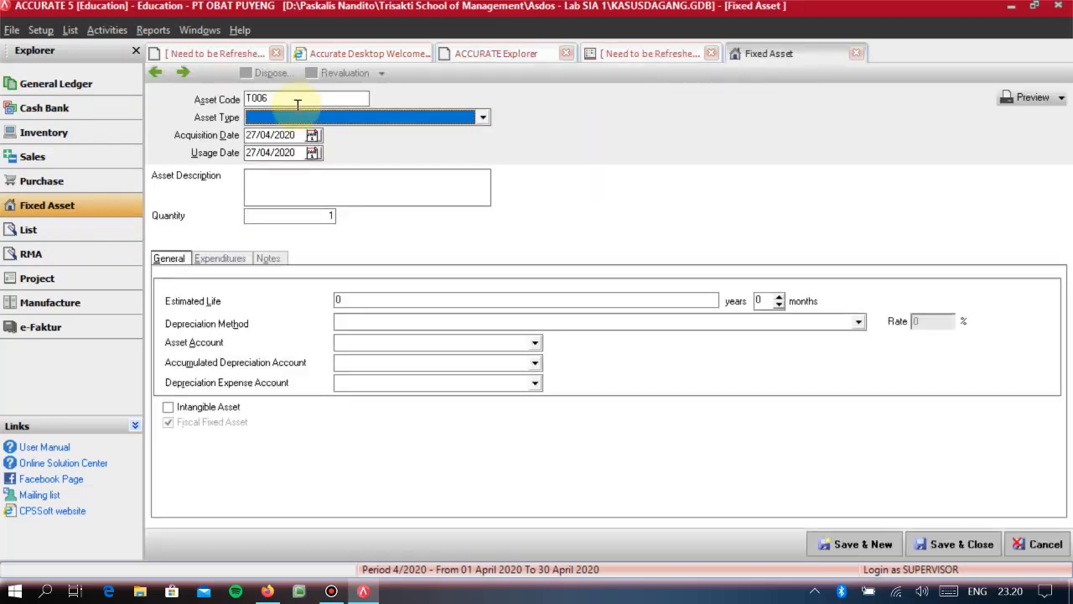
click(308, 120)
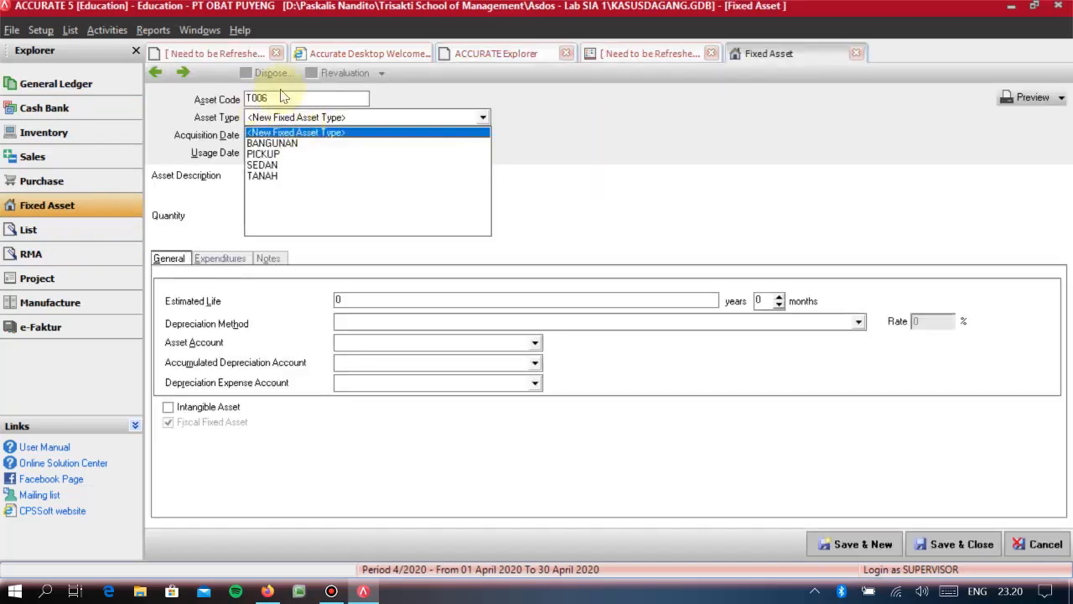
click(289, 165)
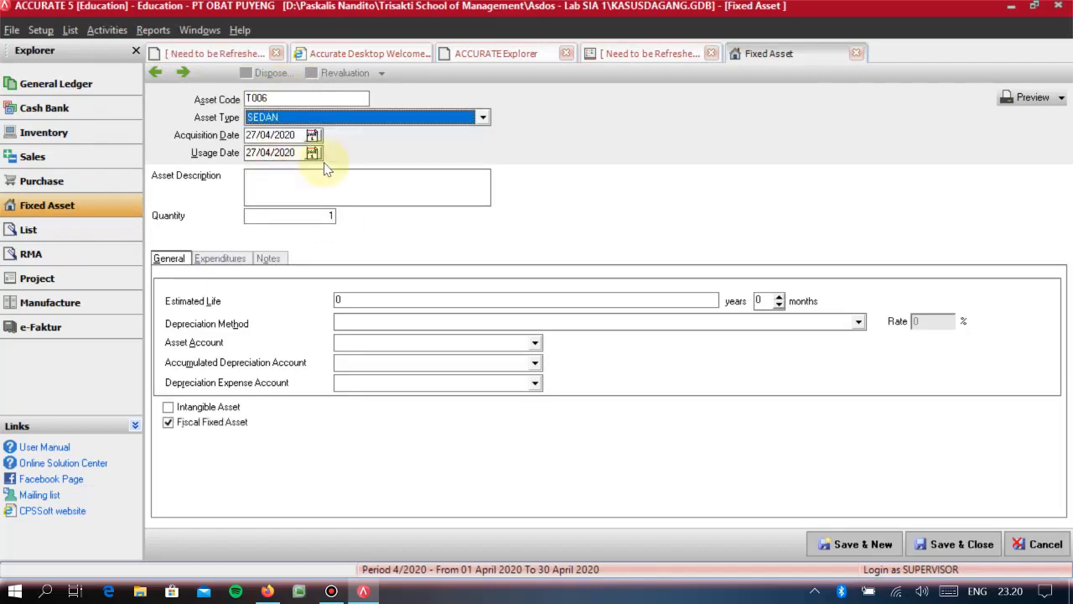
- Set the asset's acquisition and usage dates to 01/10/2010 and describe it as SEDAN TOTO
click(278, 135)
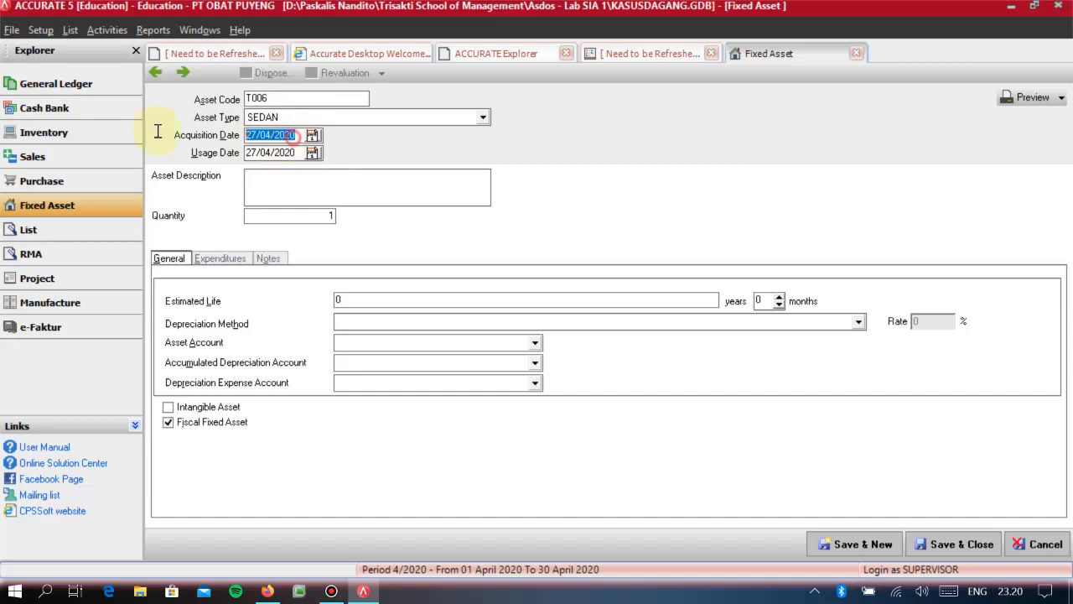
text(01/10/2010)
key(Tab)
text(011020)
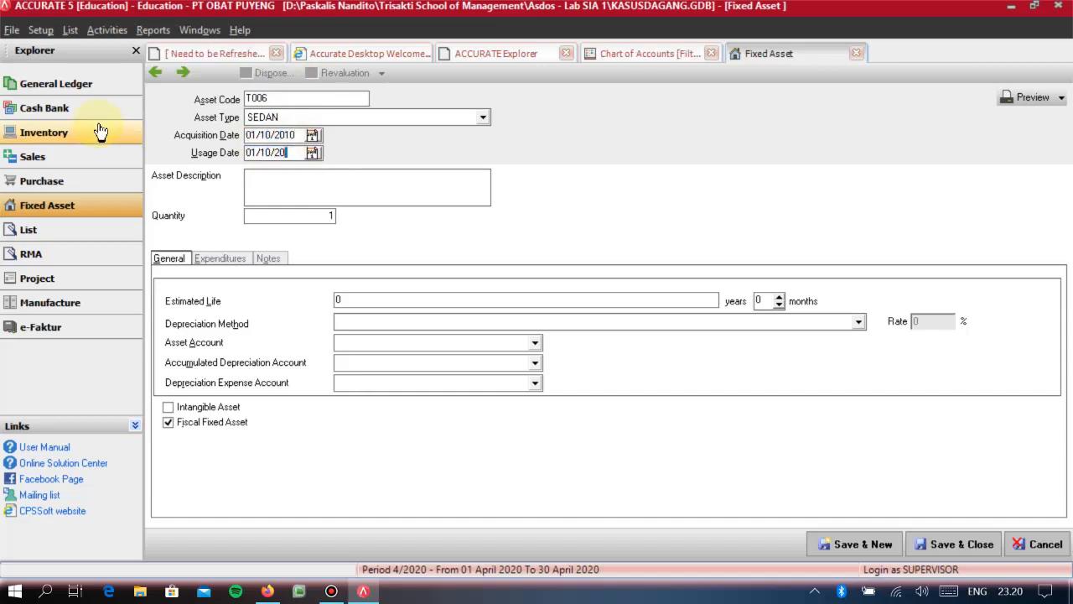
text(EDAN TOTO)
key(Tab)
- Set the asset's estimated life to 5 years and its depreciation method to Straight Line Method
click(366, 299)
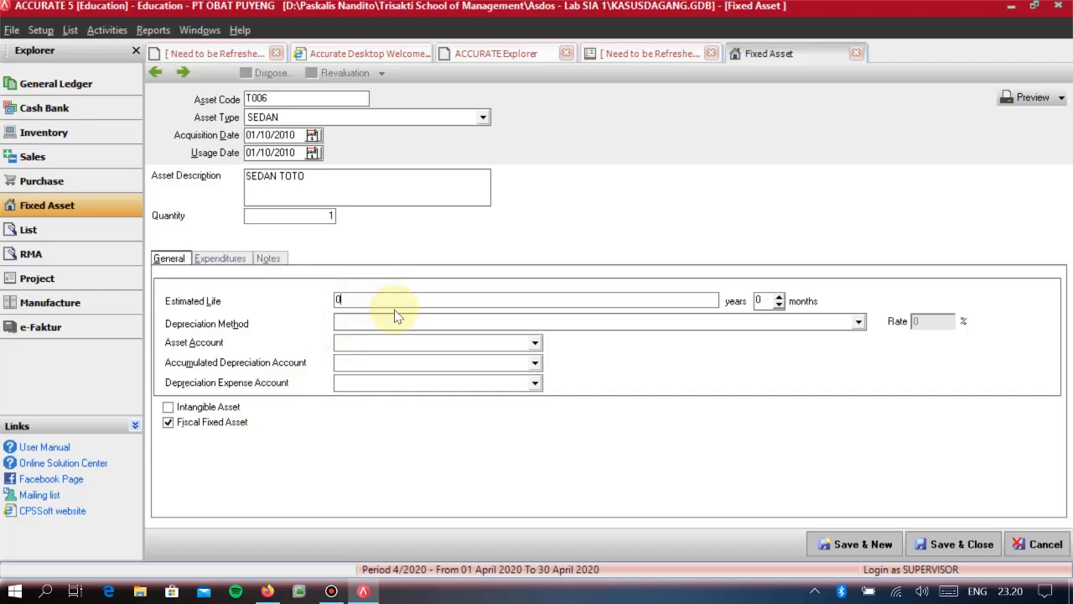
text(5)
key(Tab)
key(Down)
key(Down)
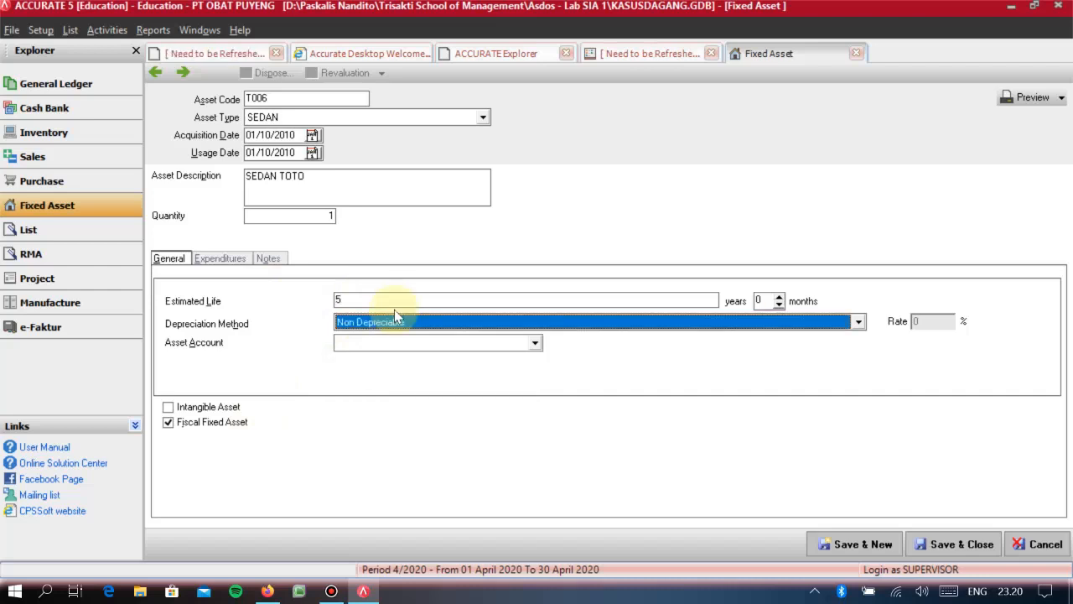
- Assign KENDARAAN as asset account, AKPEN KENDARAAN as accumulated depreciation account and BEBAN PENYUSUTAN as depreciation expense account
key(Tab)
key(Down)
key(Down)
key(Tab)
key(Down)
key(Down)
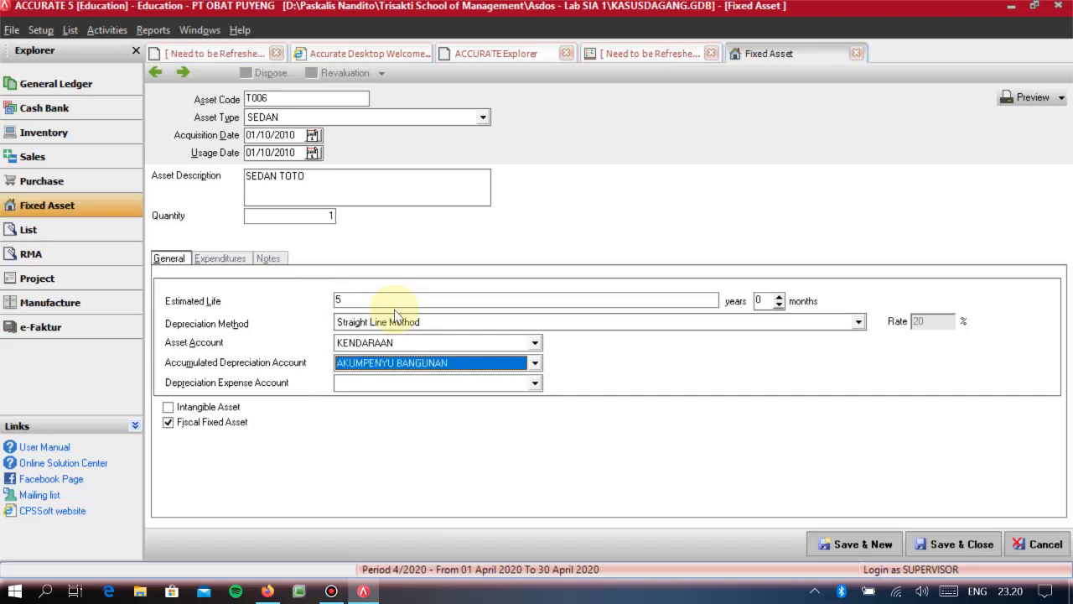
key(Tab)
key(Down)
key(Down)
key(Down)
key(Down)
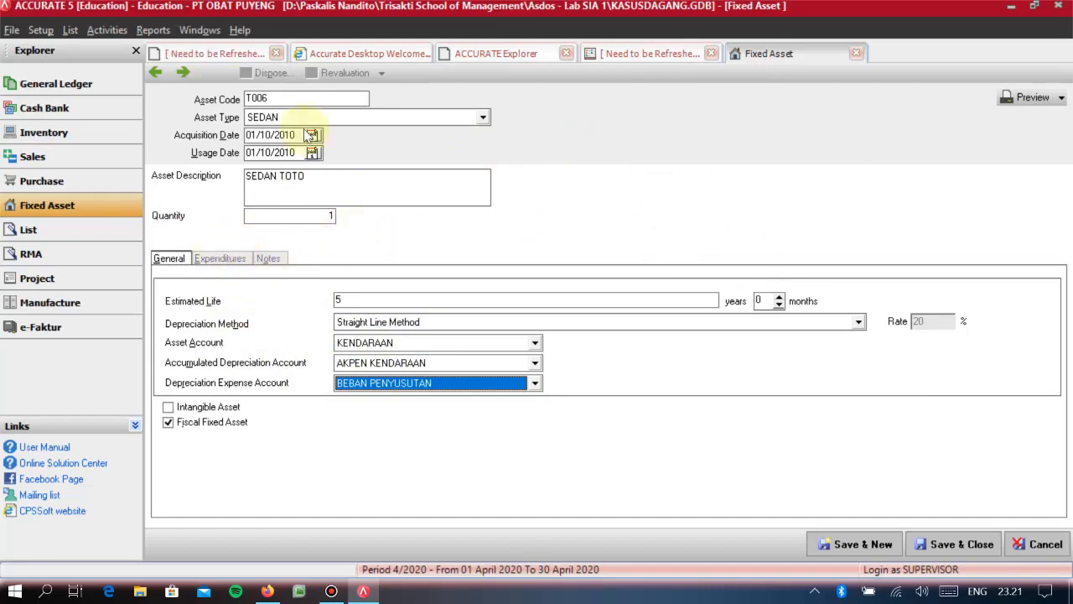
- Add an expenditure line to the asset using account 1054 TRANSAKSI AKTIVA TETAP with an amount of 50.000.000
click(221, 260)
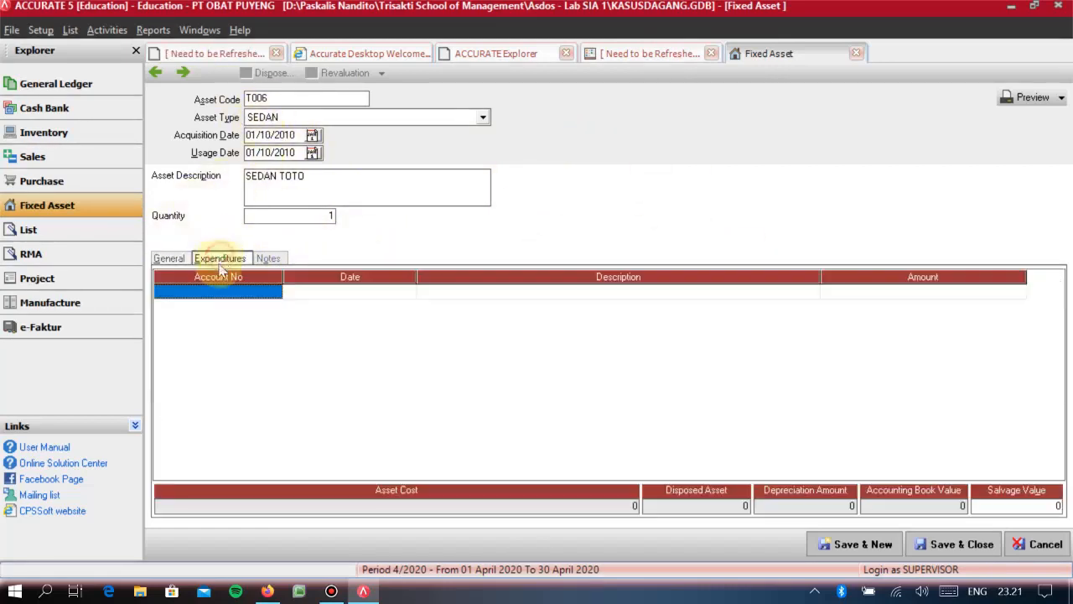
text(TRANS)
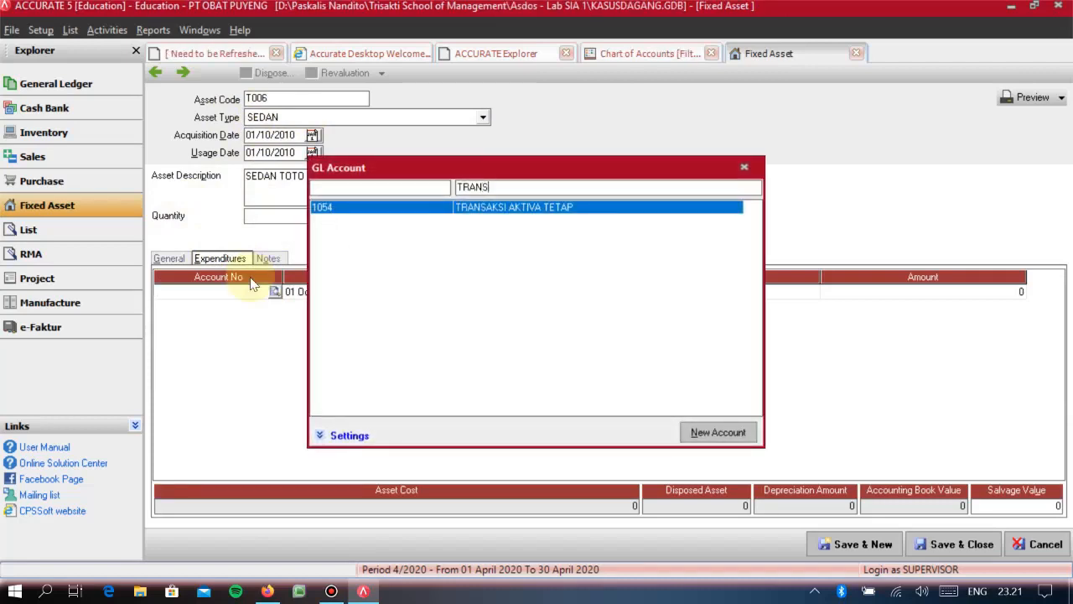
key(Return)
key(Tab)
key(Tab)
text(50.000.000)
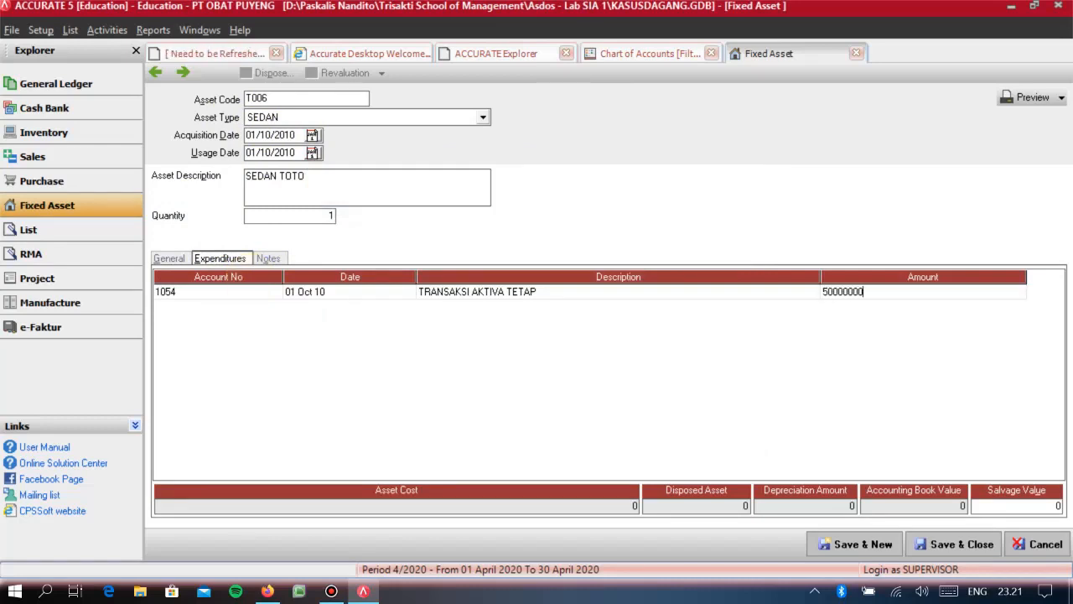
- Confirm the 50.000.000 expenditure line and save the SEDAN TOTO fixed asset, closing its form
key(Return)
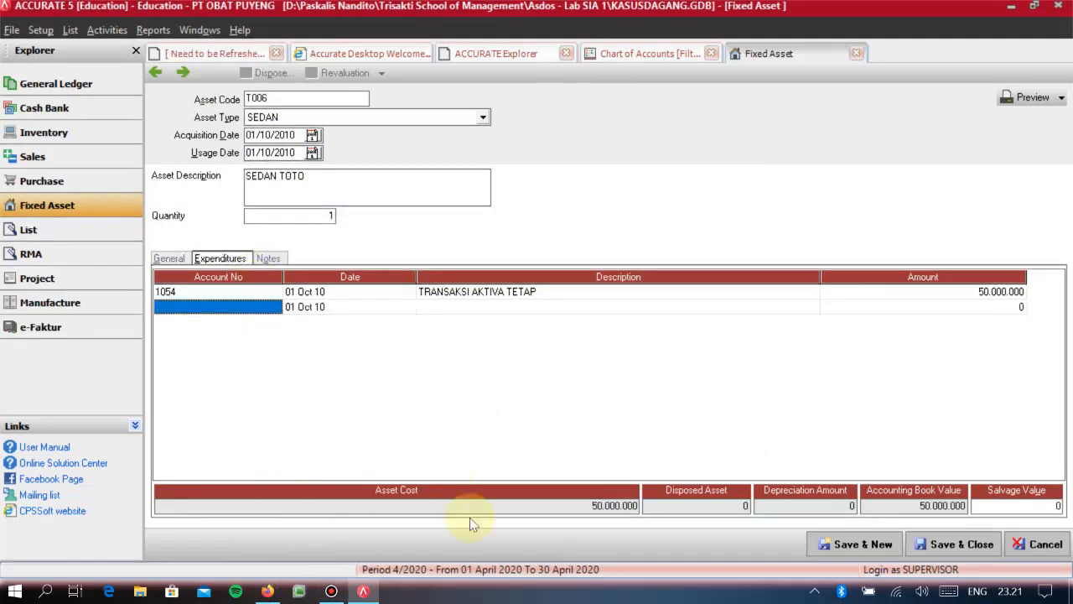
key(Up)
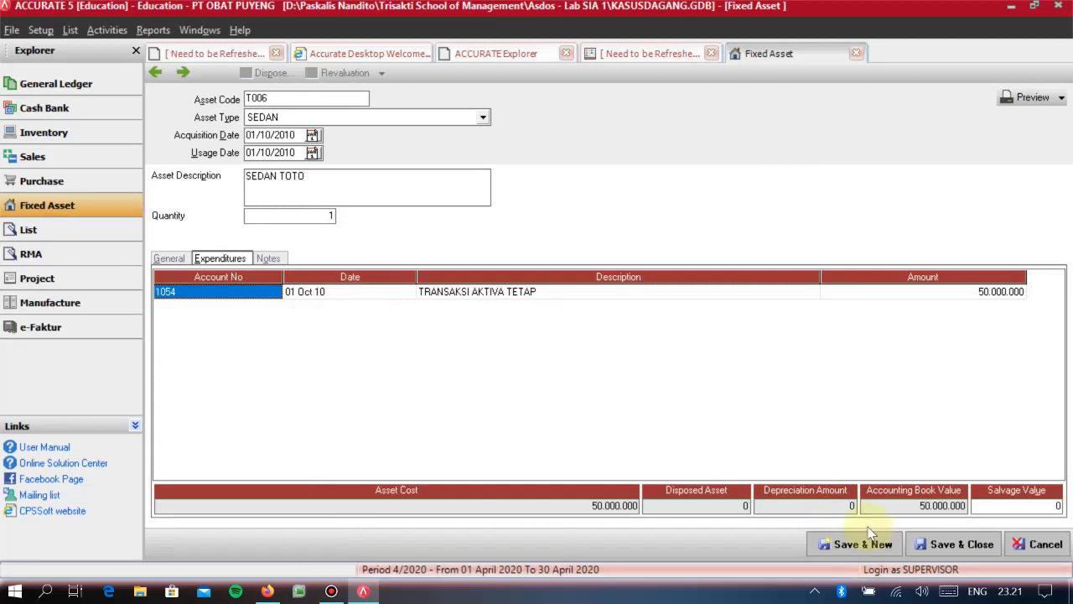
click(971, 548)
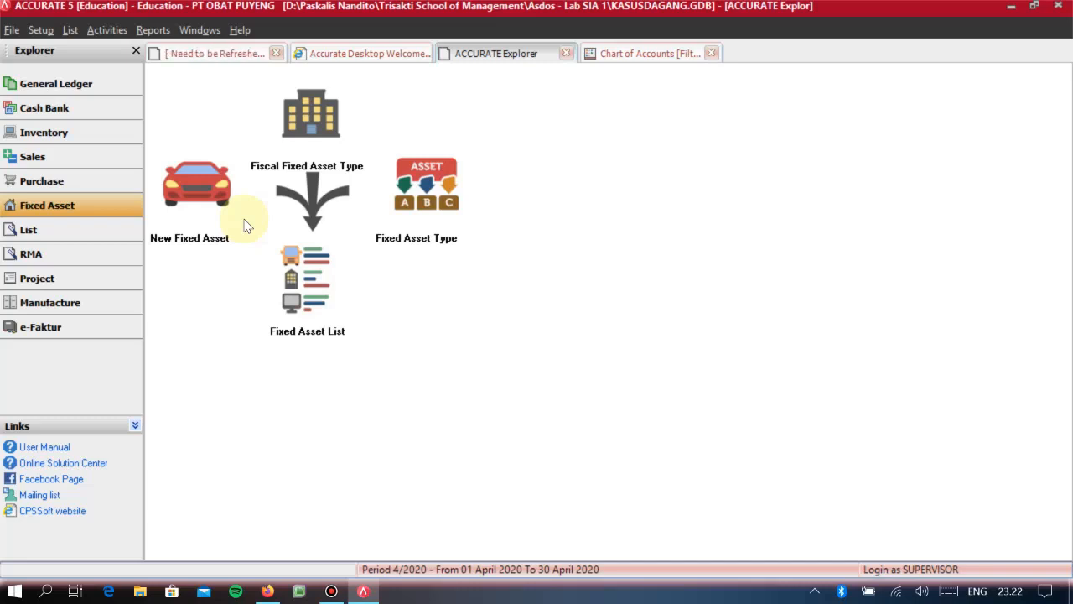
click(75, 92)
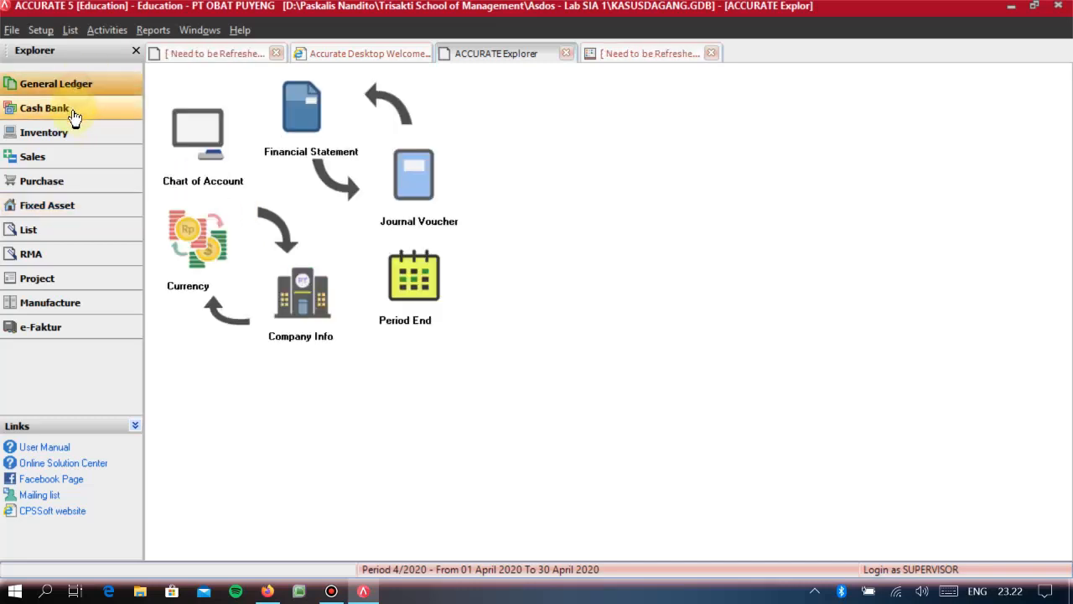
click(75, 111)
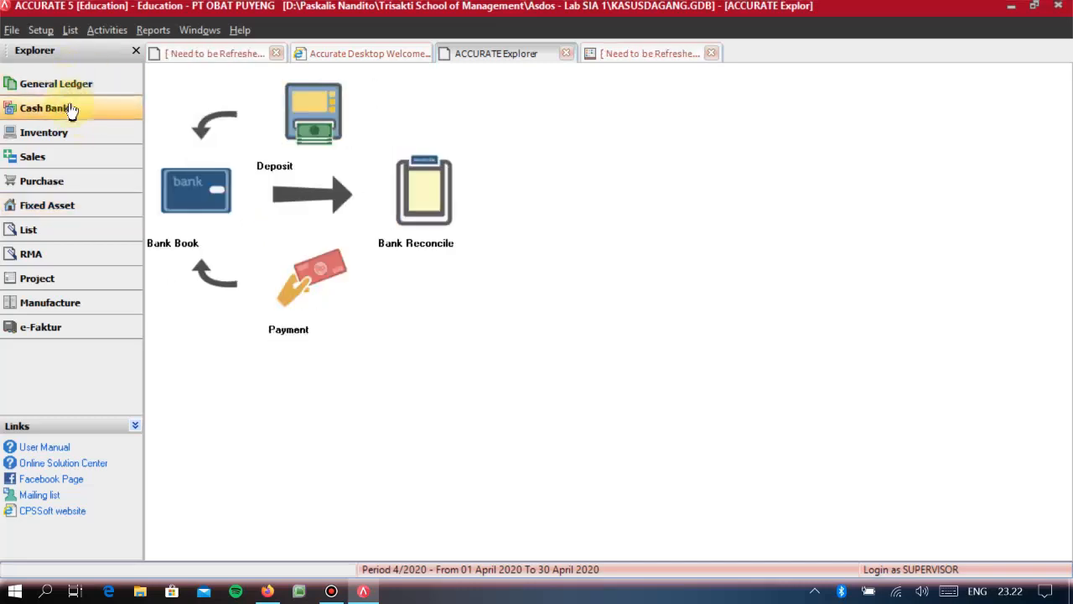
click(65, 209)
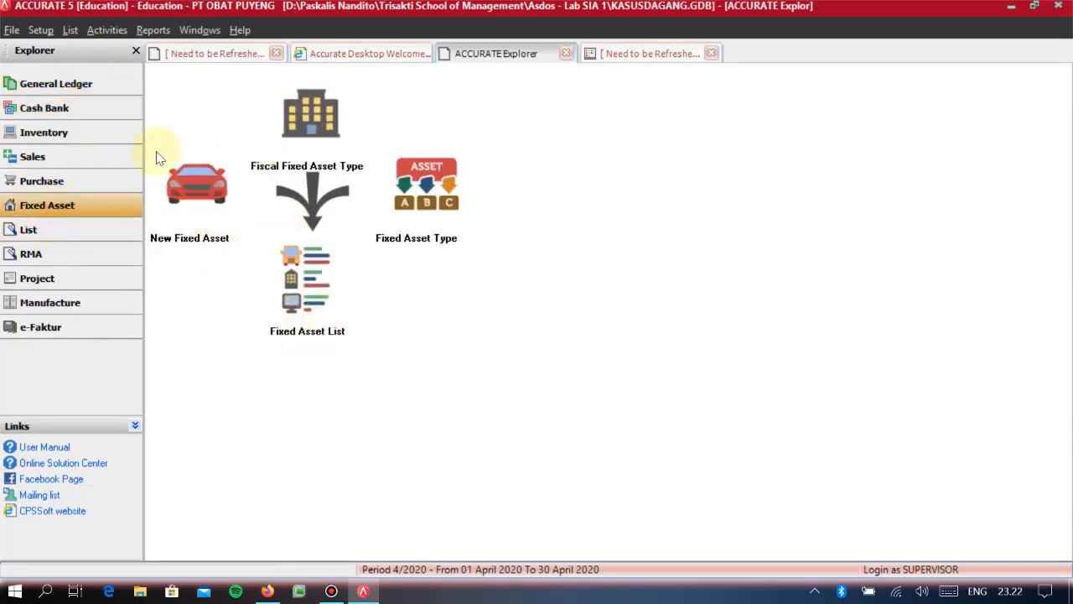
click(43, 103)
click(44, 87)
click(44, 109)
click(44, 87)
click(46, 107)
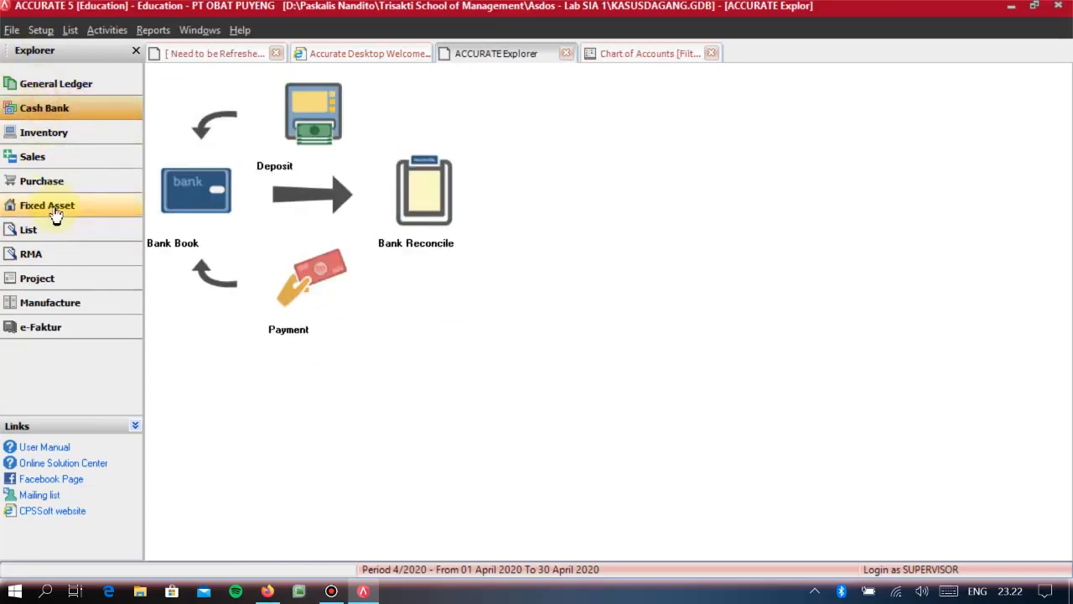
click(23, 207)
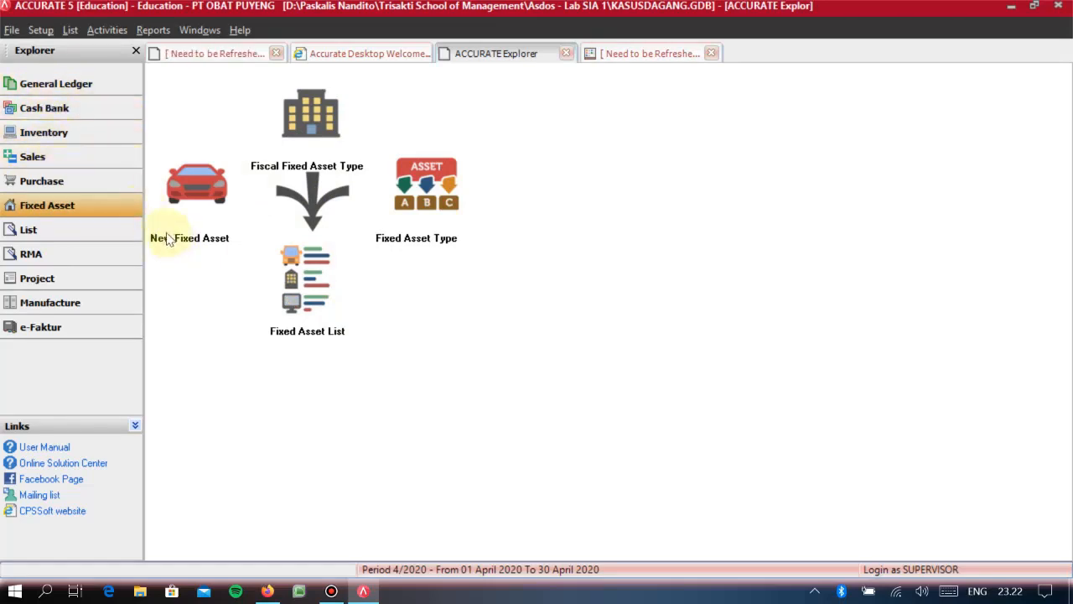
click(48, 95)
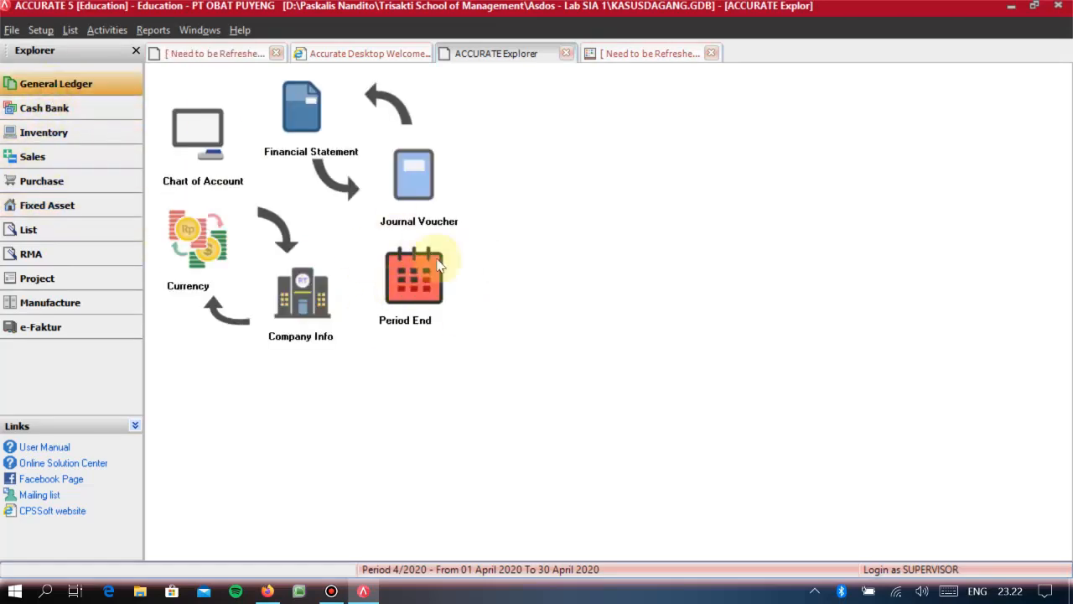
- Close the list of due receivables and payables, and refresh the chart of accounts to check the asset balances
click(232, 55)
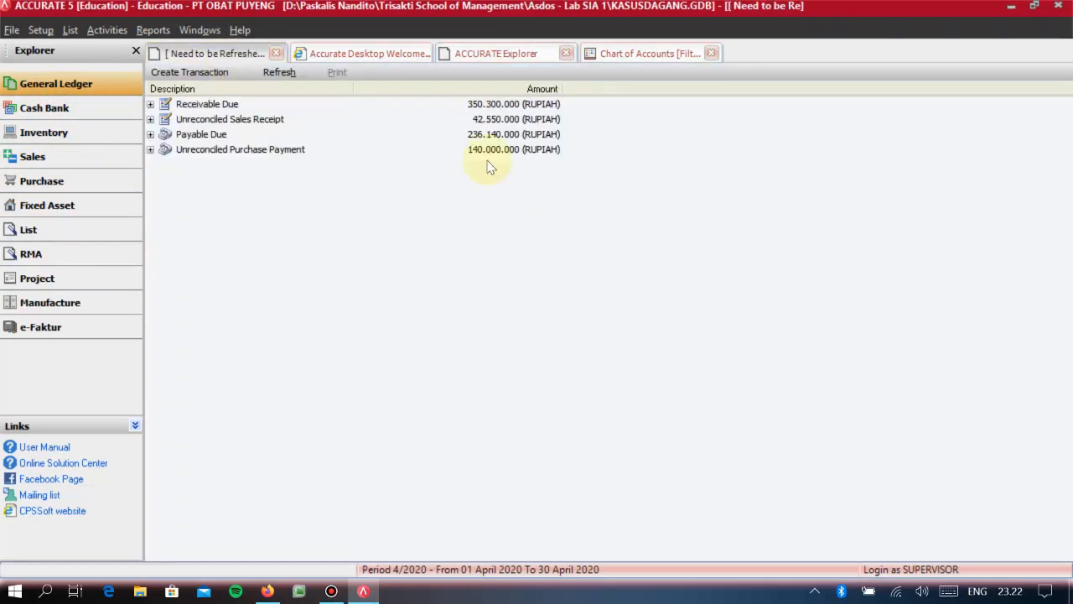
click(276, 52)
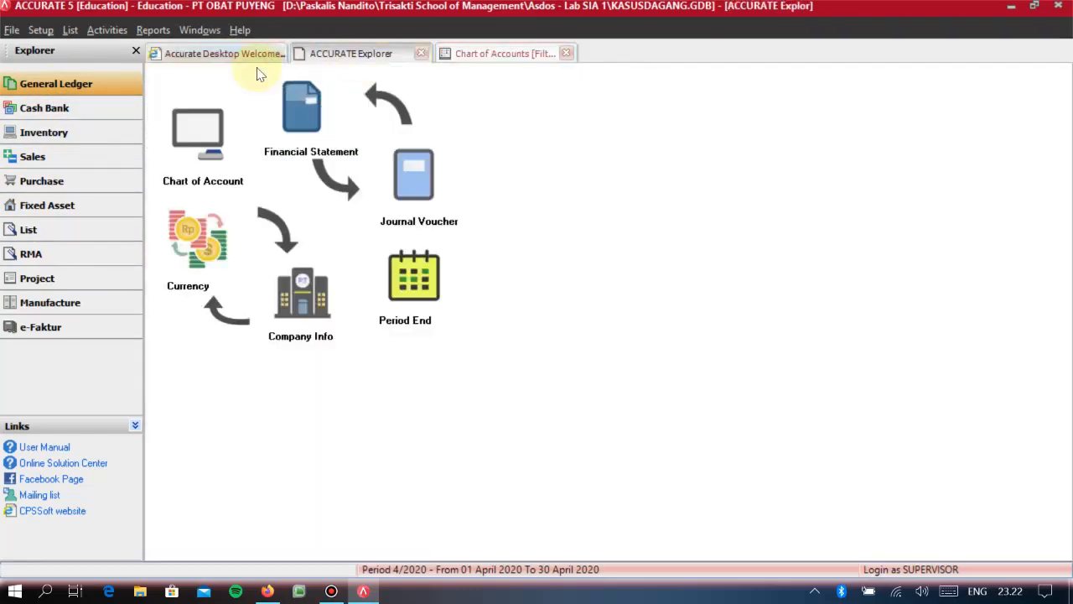
click(43, 107)
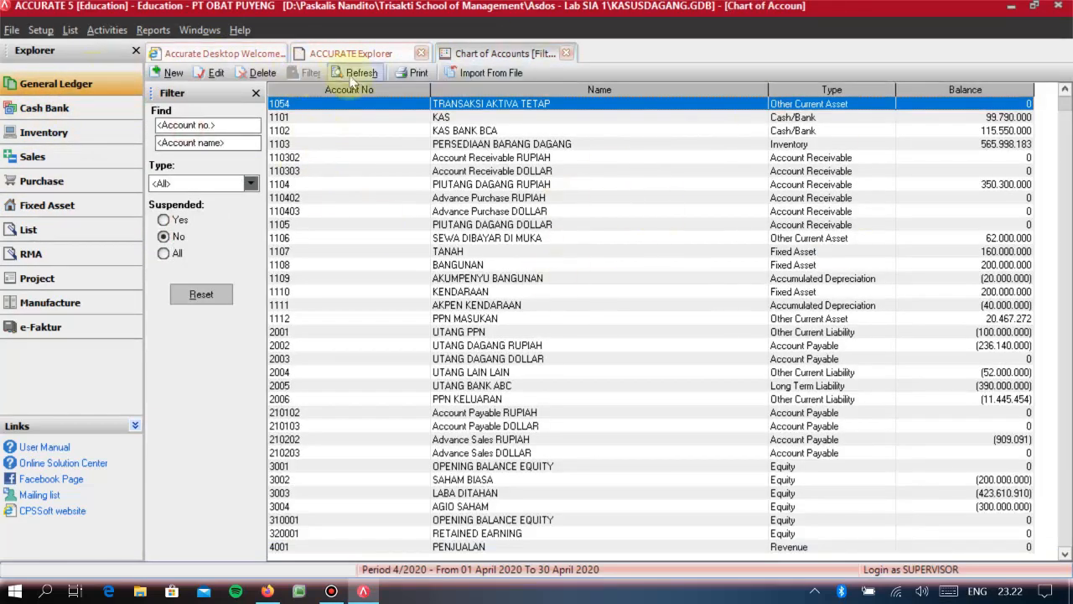
click(362, 75)
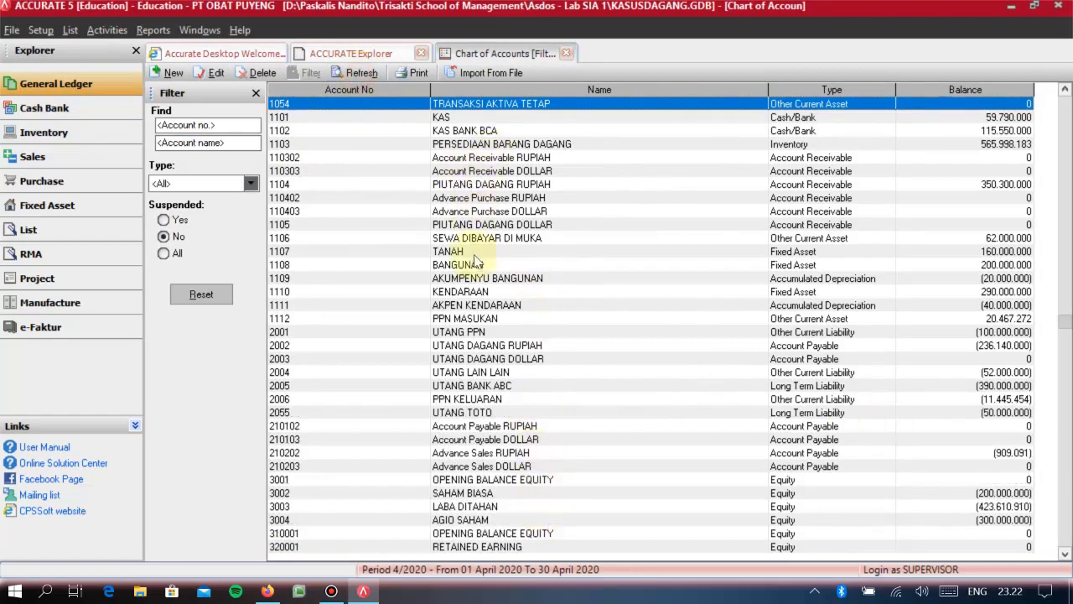
click(1004, 278)
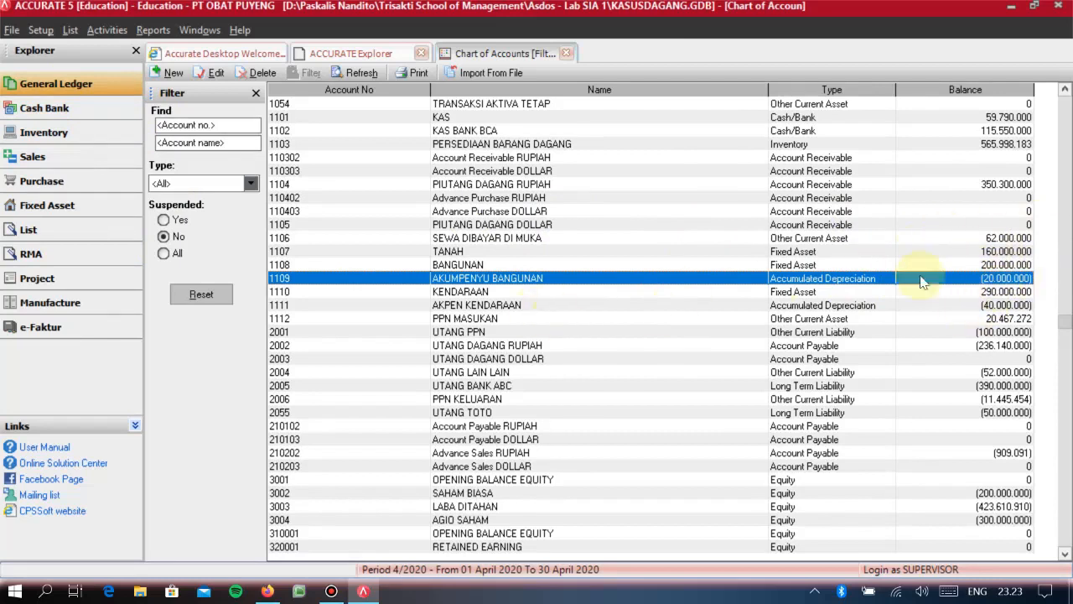
- Examine the fixed asset and accumulated depreciation balances in the chart of accounts before running the period end
click(30, 107)
click(46, 83)
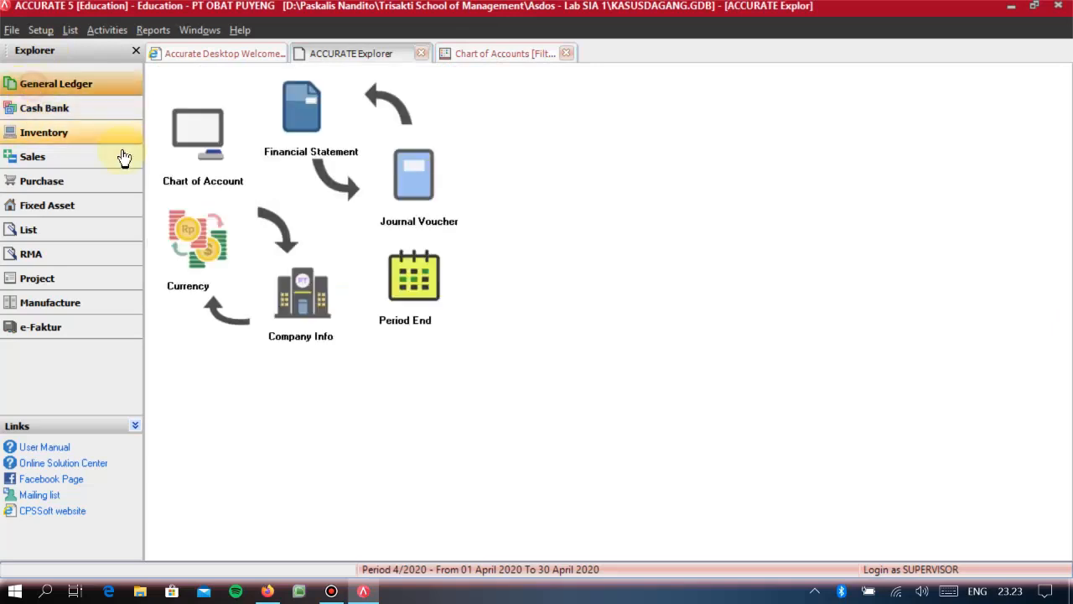
click(175, 134)
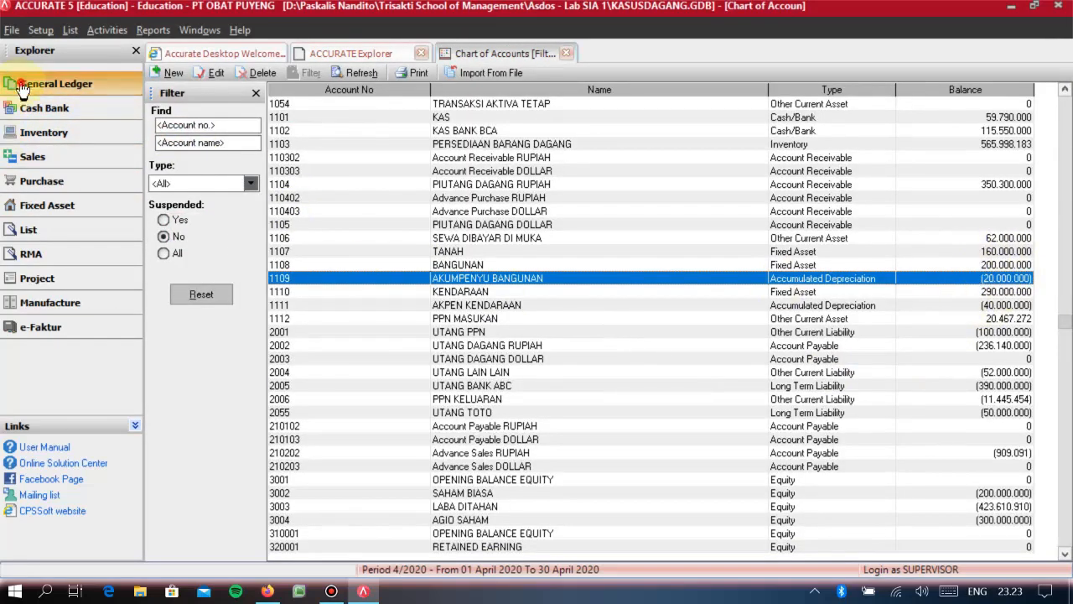
click(47, 84)
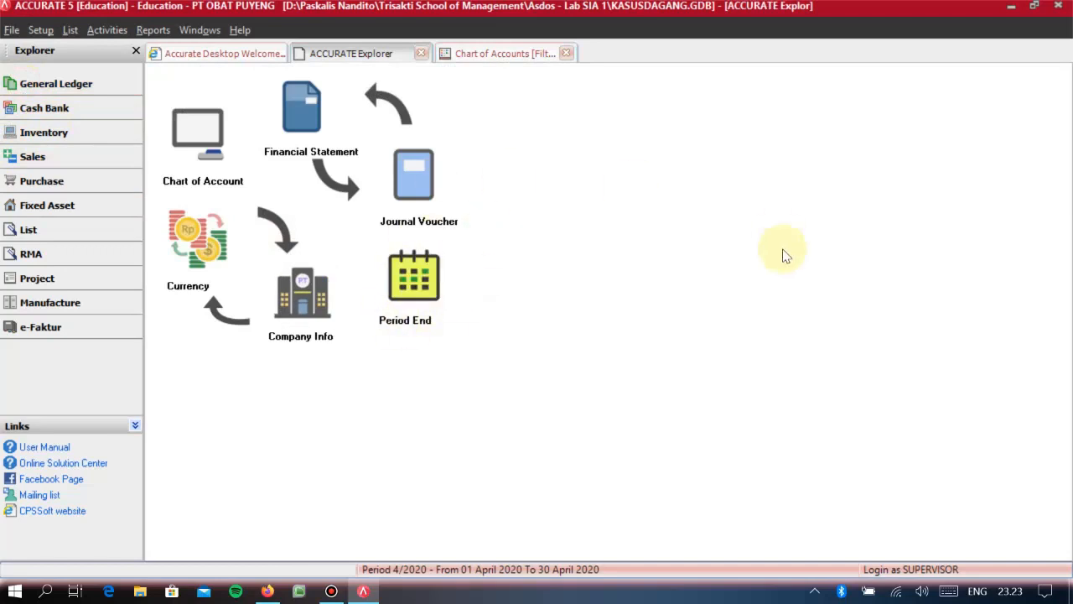
click(175, 146)
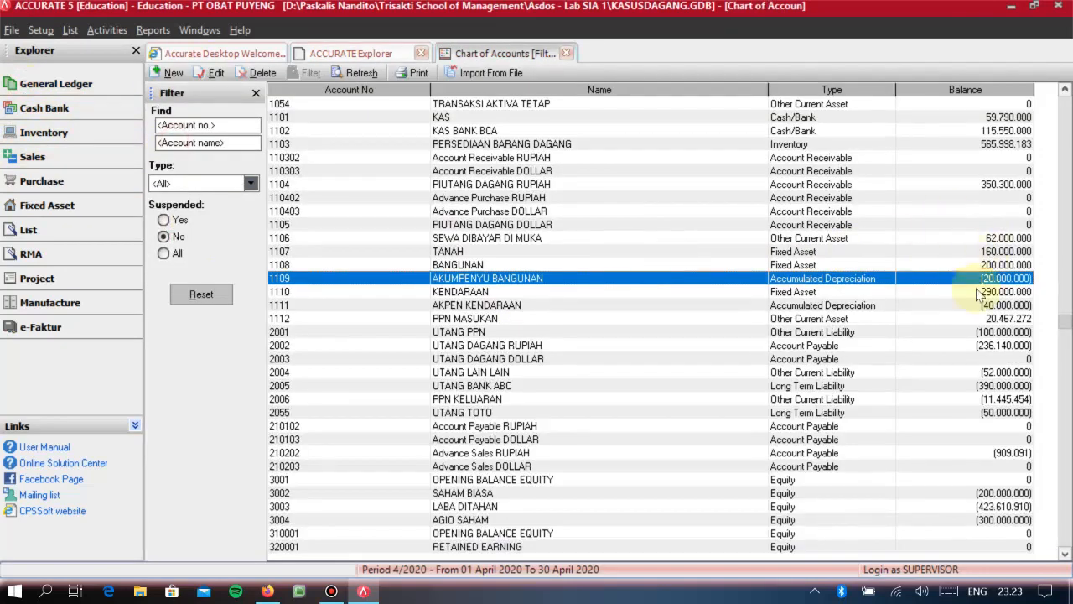
click(34, 84)
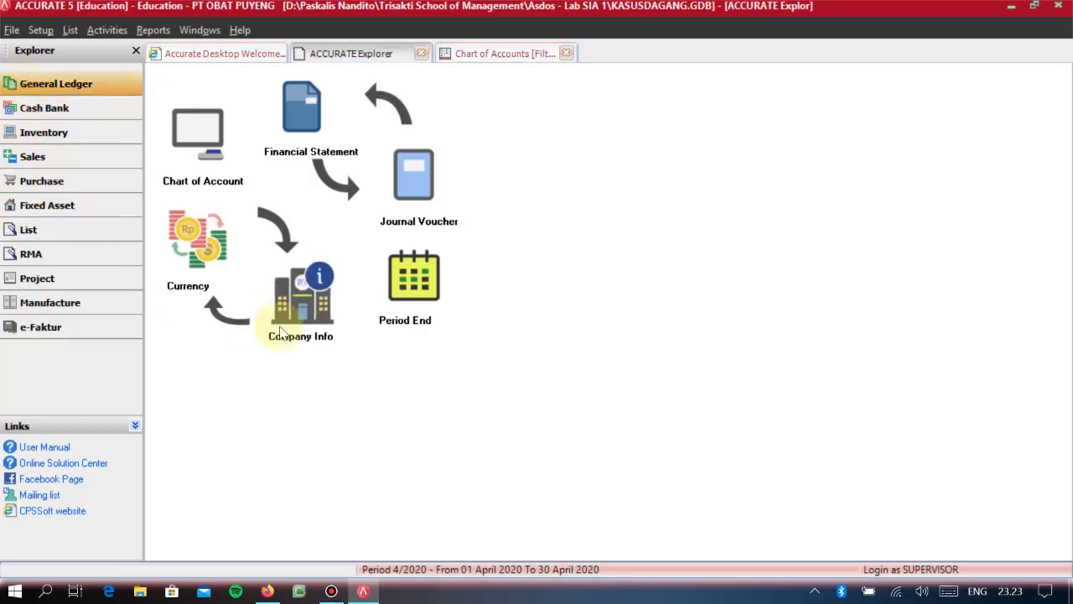
click(237, 138)
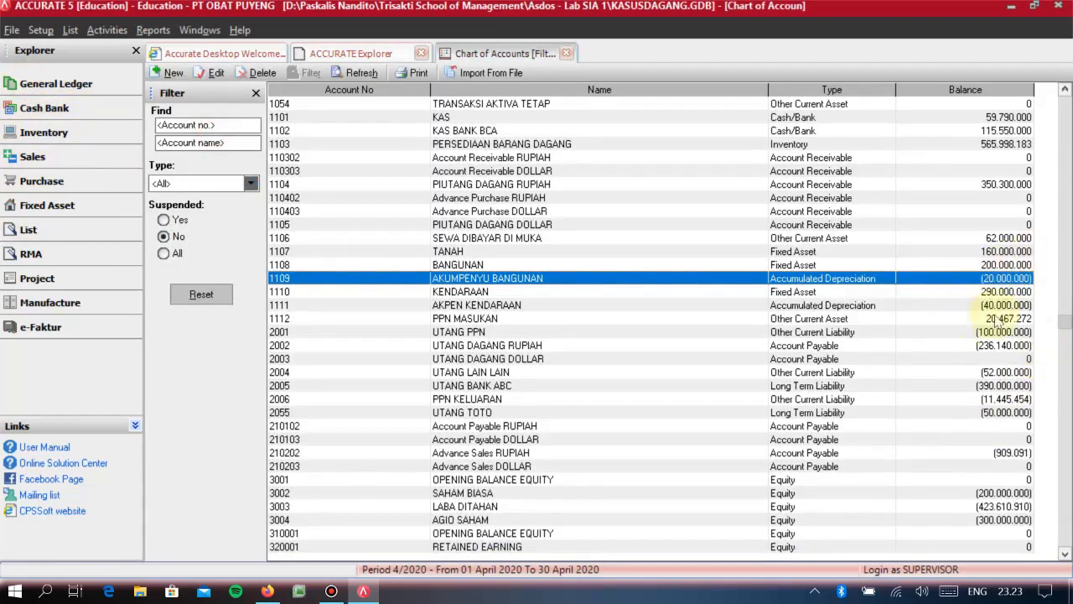
click(55, 89)
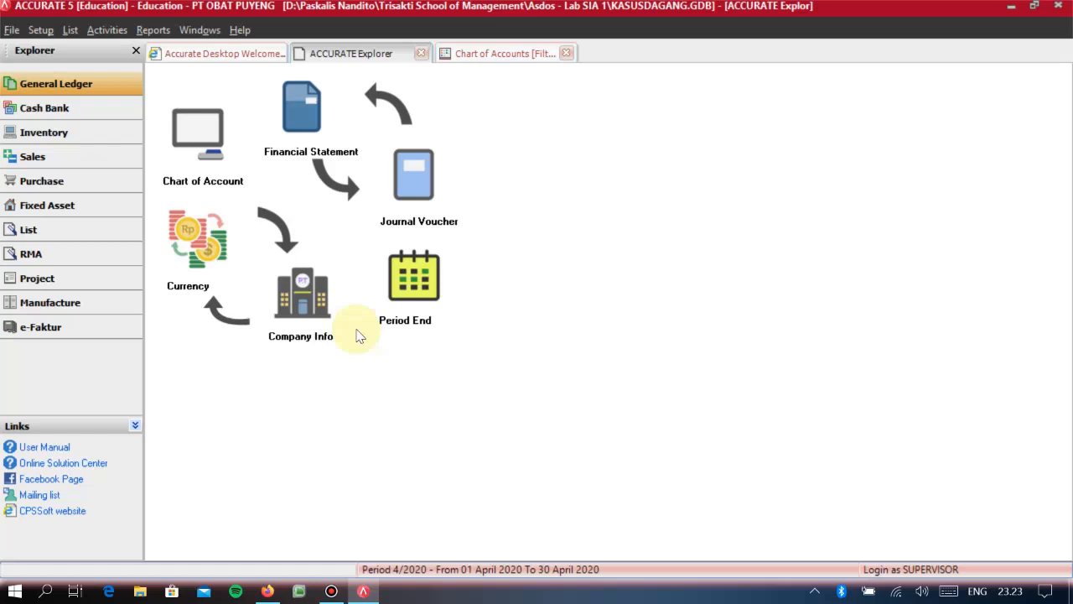
click(201, 155)
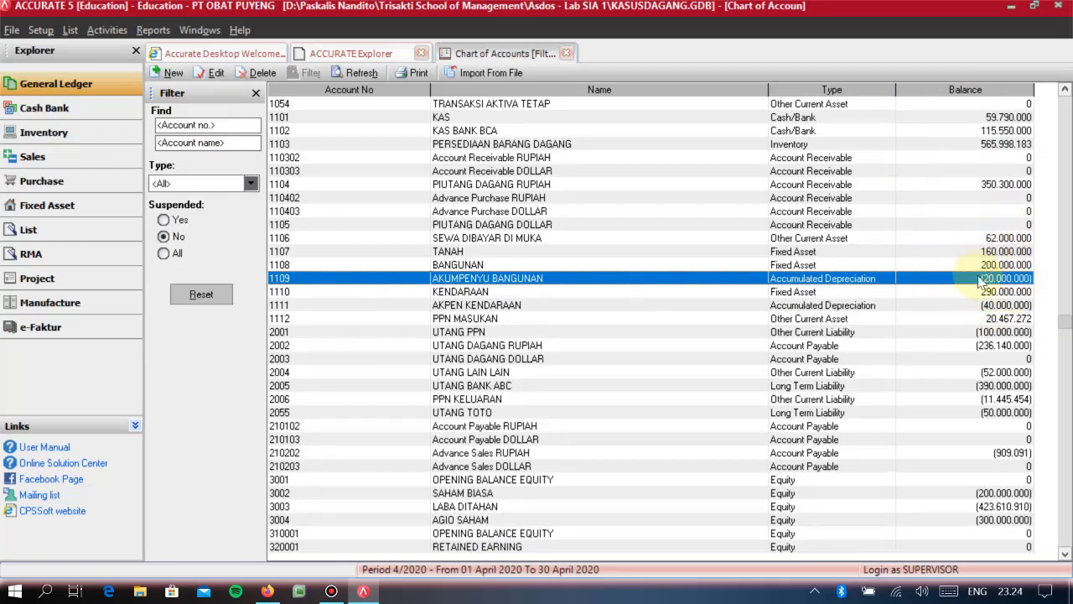
- Run the period end process for December 2010, leaving the RUPIAH and DOLLAR exchange rates as they are
click(52, 83)
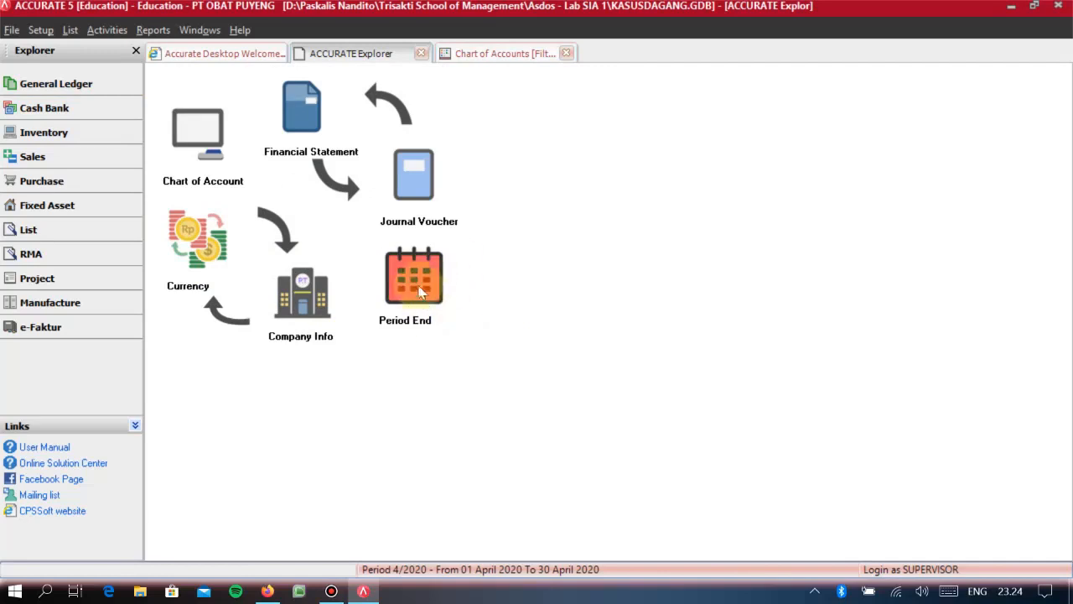
click(428, 300)
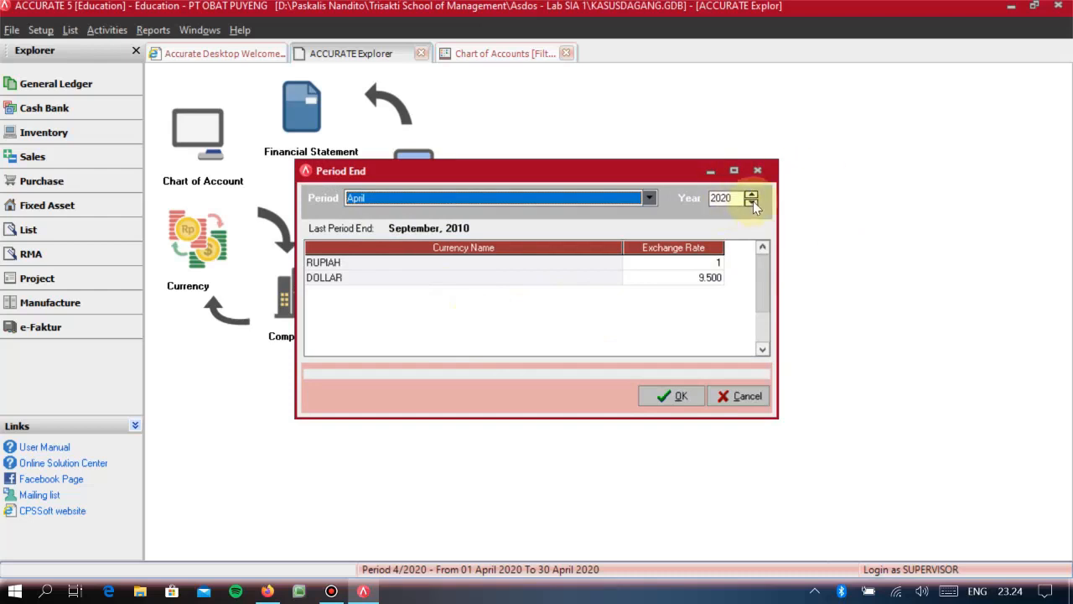
click(563, 198)
scroll(395, 285, down, 1)
click(476, 290)
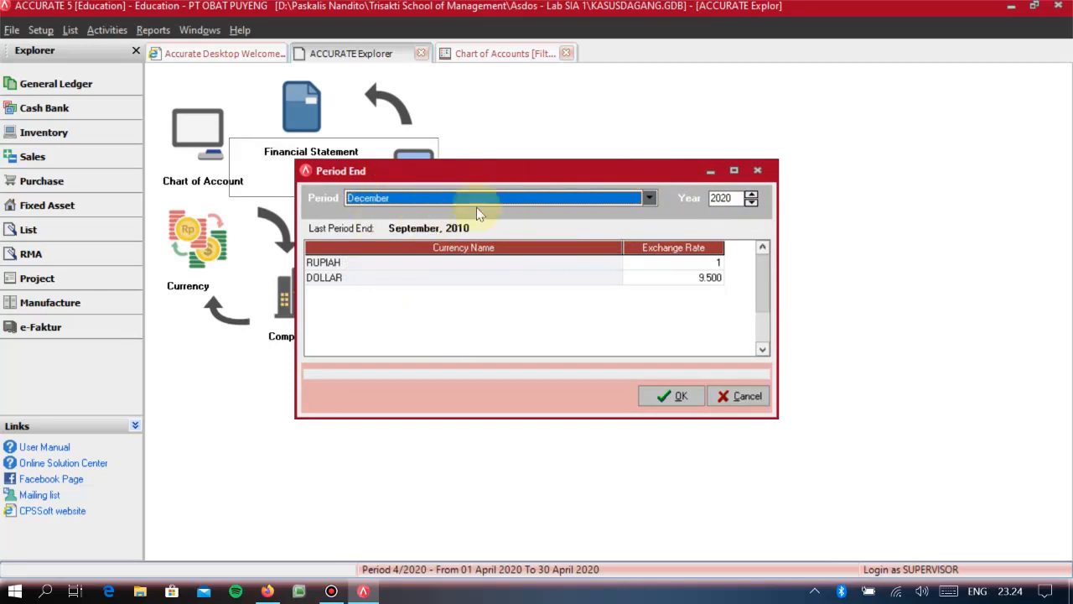
click(752, 204)
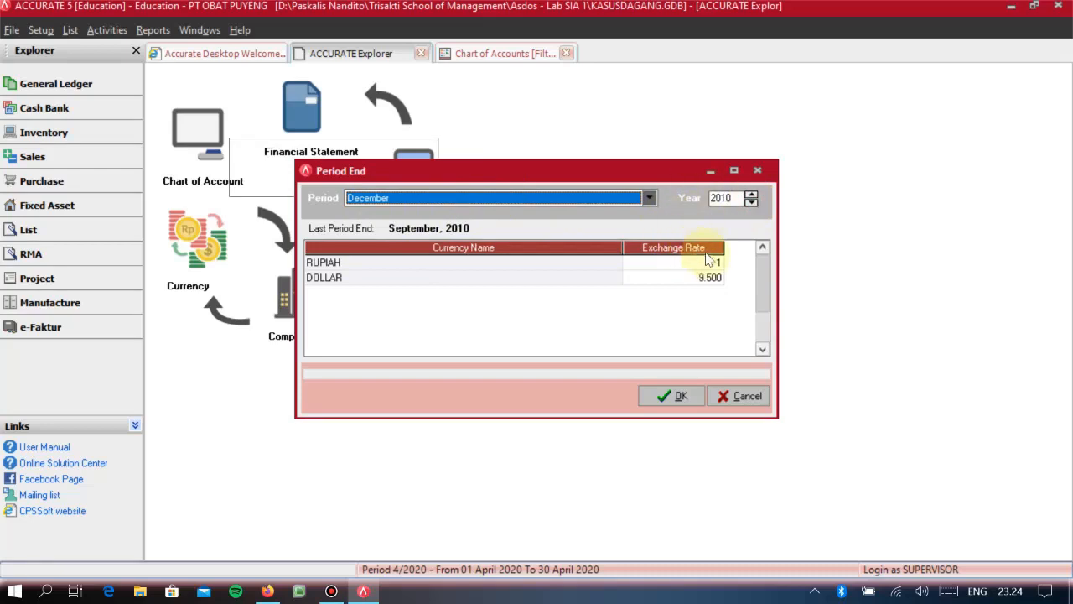
click(707, 261)
click(695, 277)
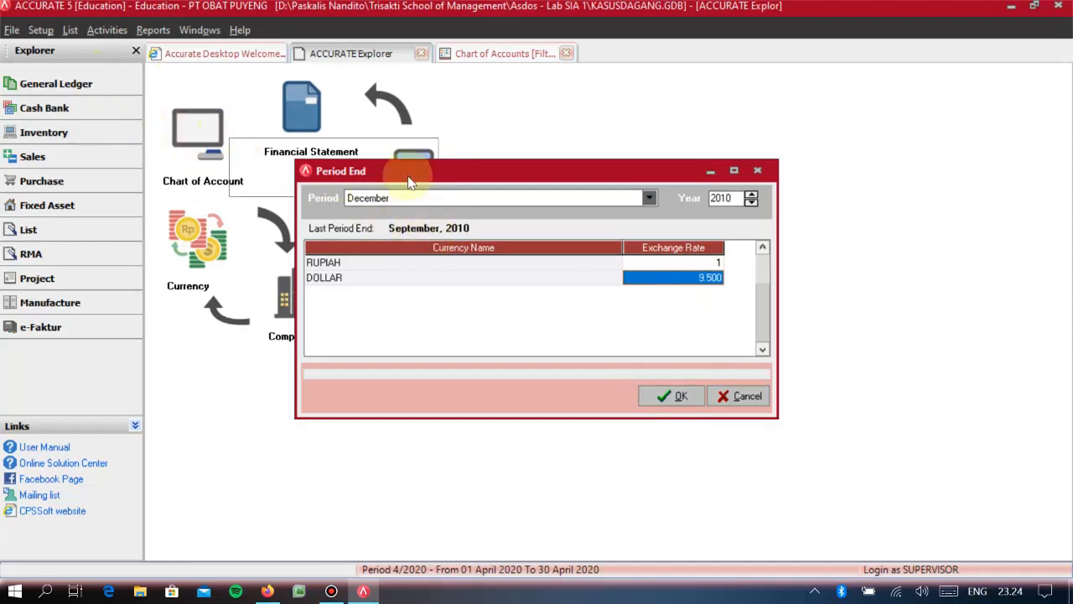
click(670, 402)
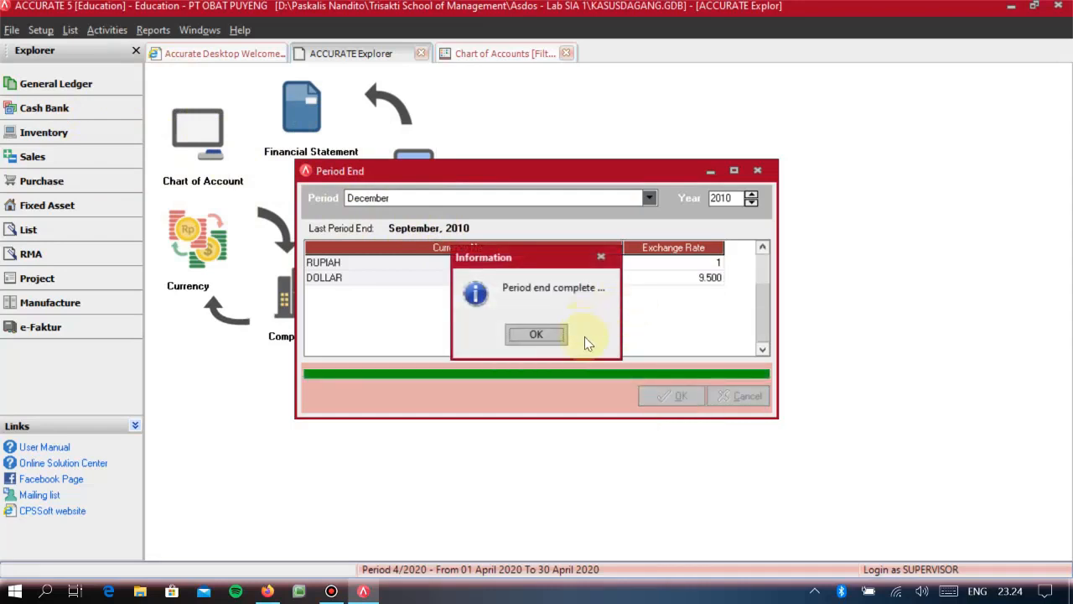
click(536, 335)
- Refresh the chart of accounts to check the accumulated depreciation balances following the period end
click(176, 124)
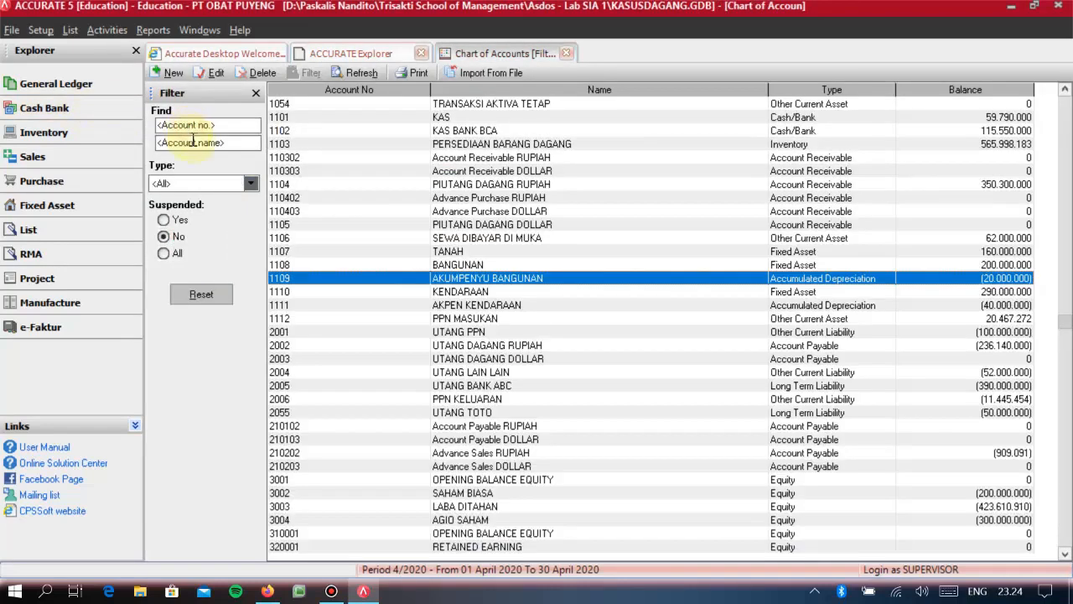
click(352, 74)
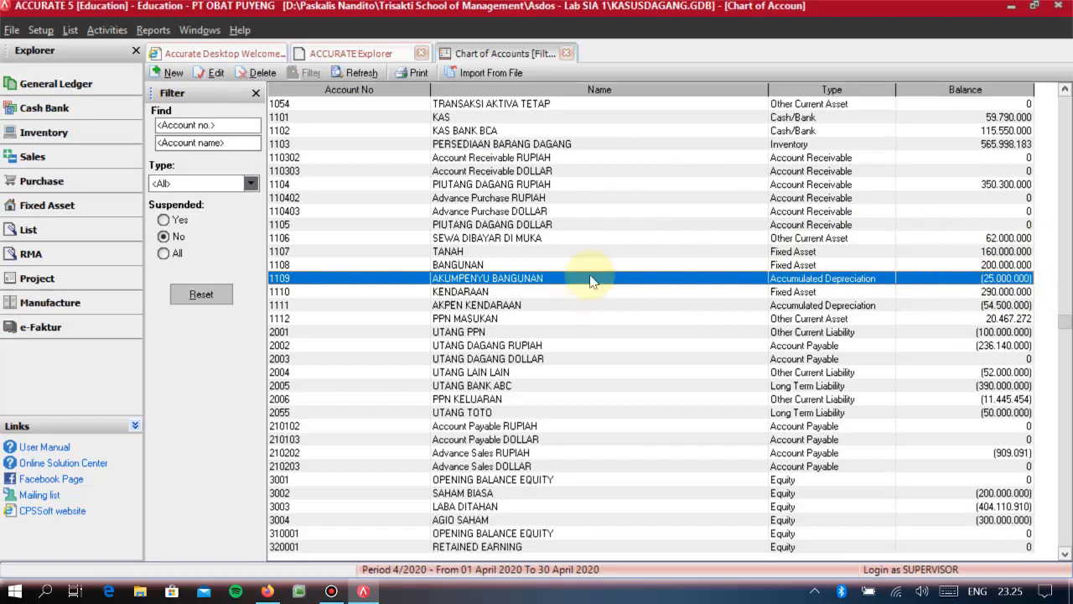
- Open the record of asset T003 SEDAN from the fixed asset list
click(34, 83)
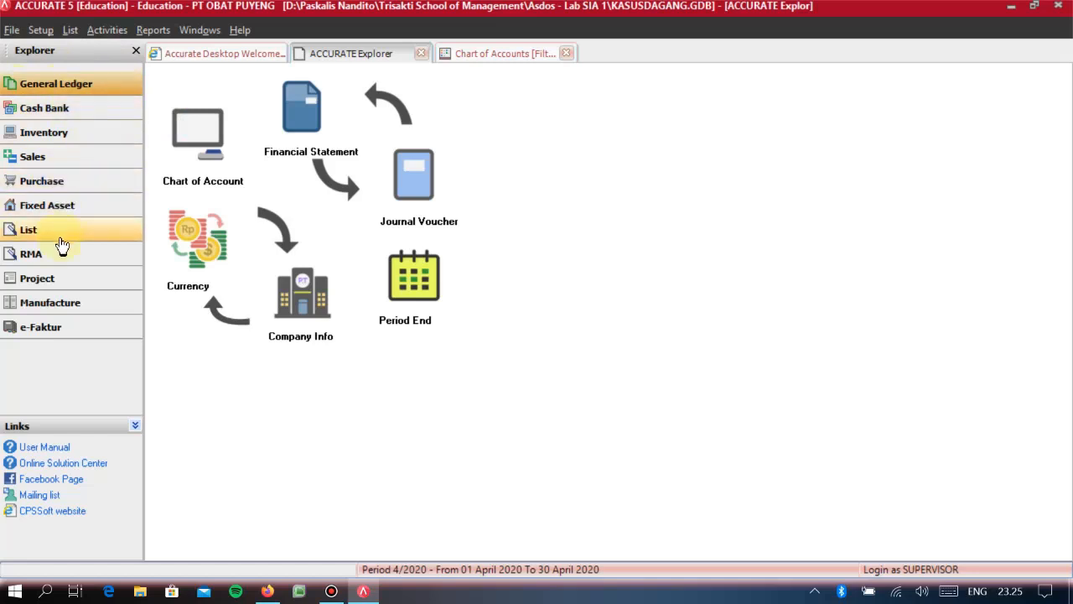
click(51, 205)
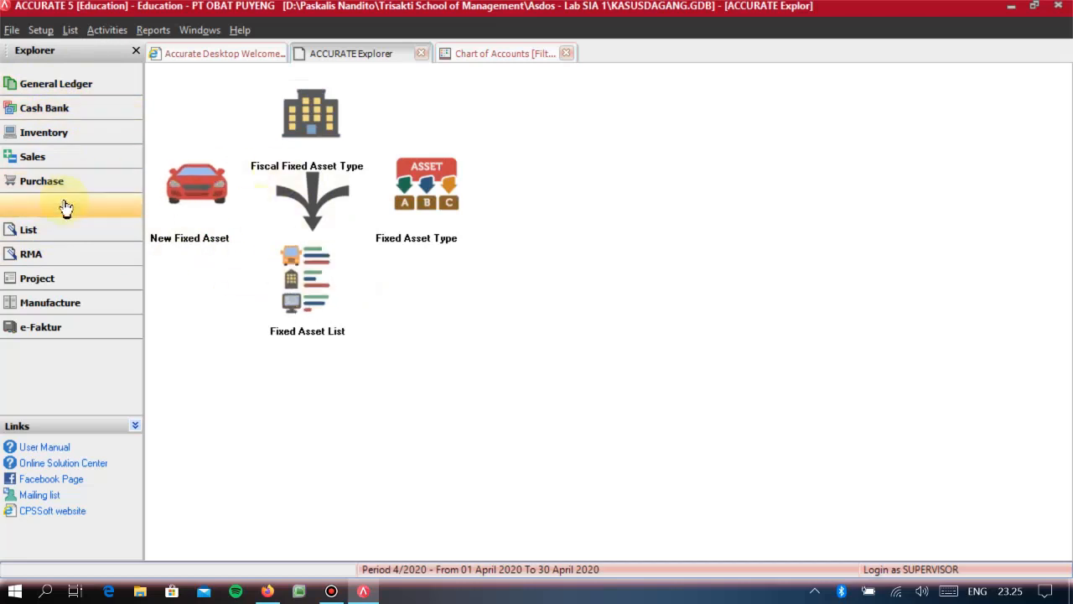
click(319, 312)
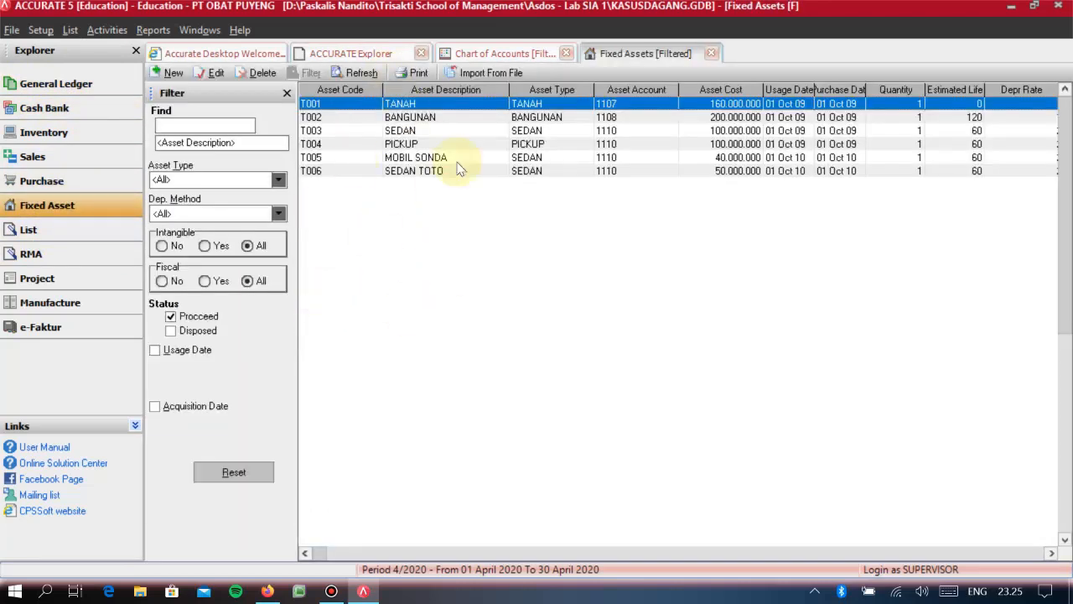
click(410, 212)
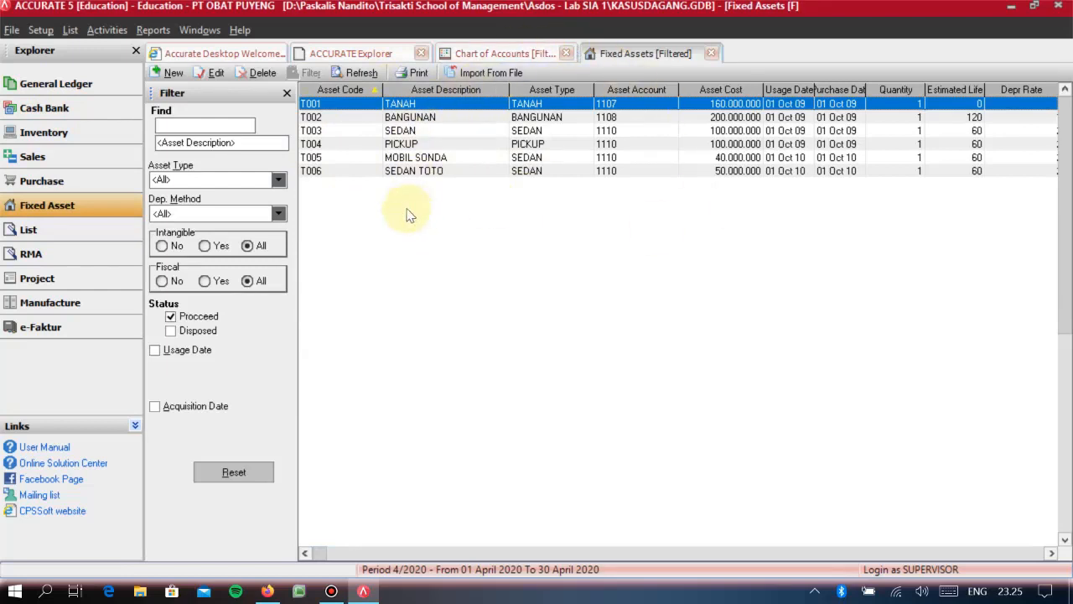
click(388, 131)
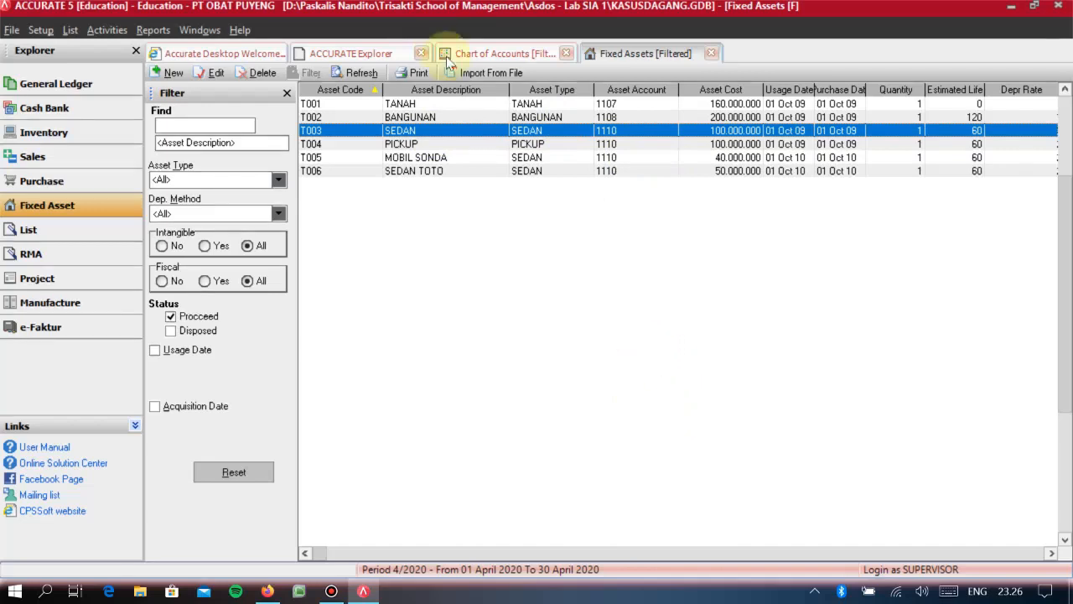
double_click(435, 137)
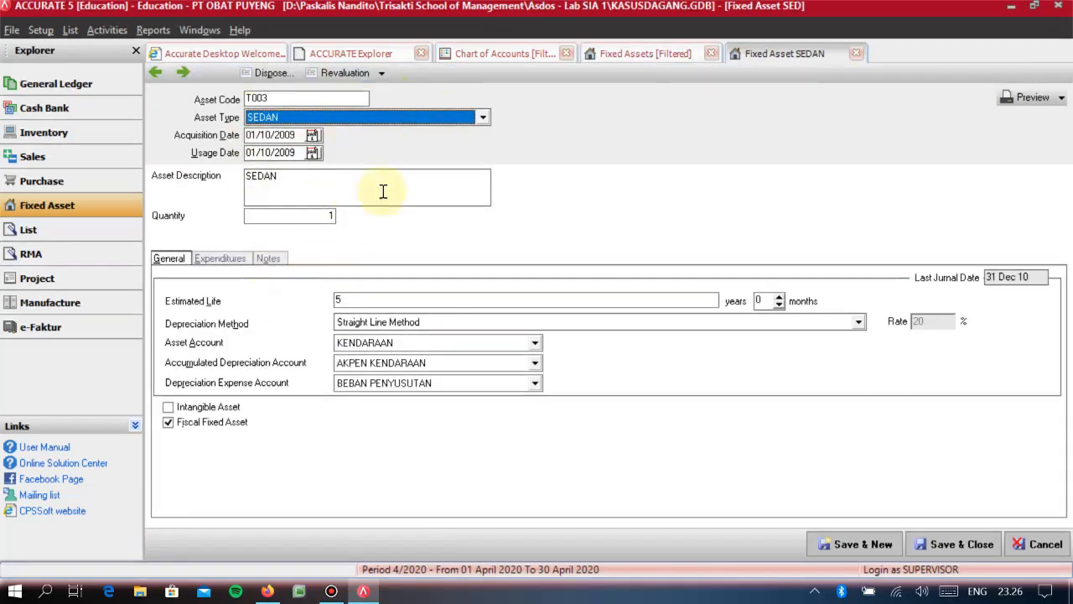
- Start disposing of the SEDAN asset with disposal date 31/12/2010 and gain/loss account KEUNTUNGAN/KERUGIAN
click(276, 72)
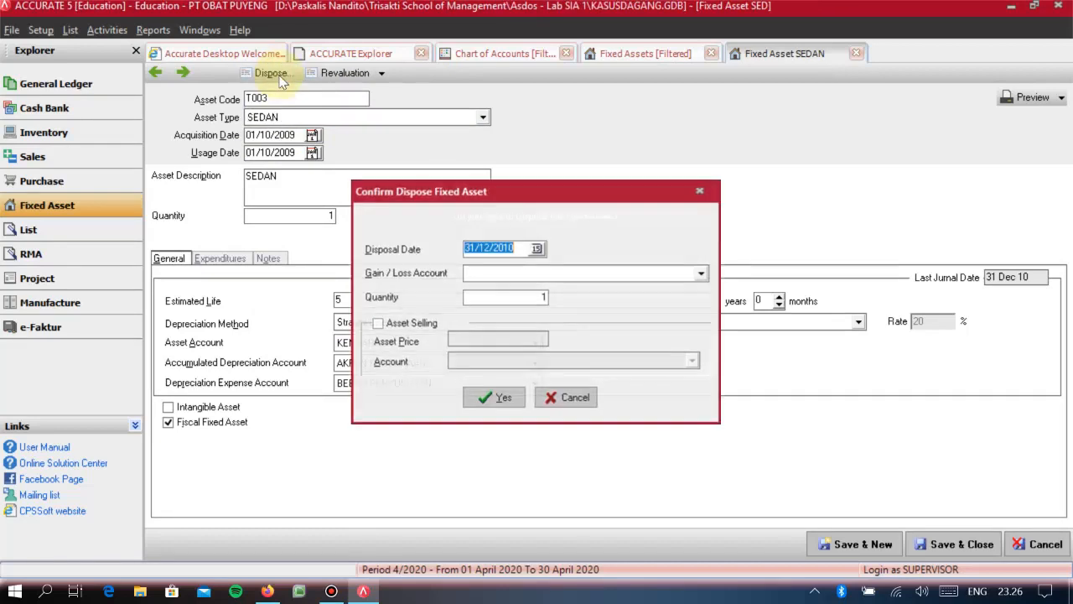
drag(490, 195, 691, 166)
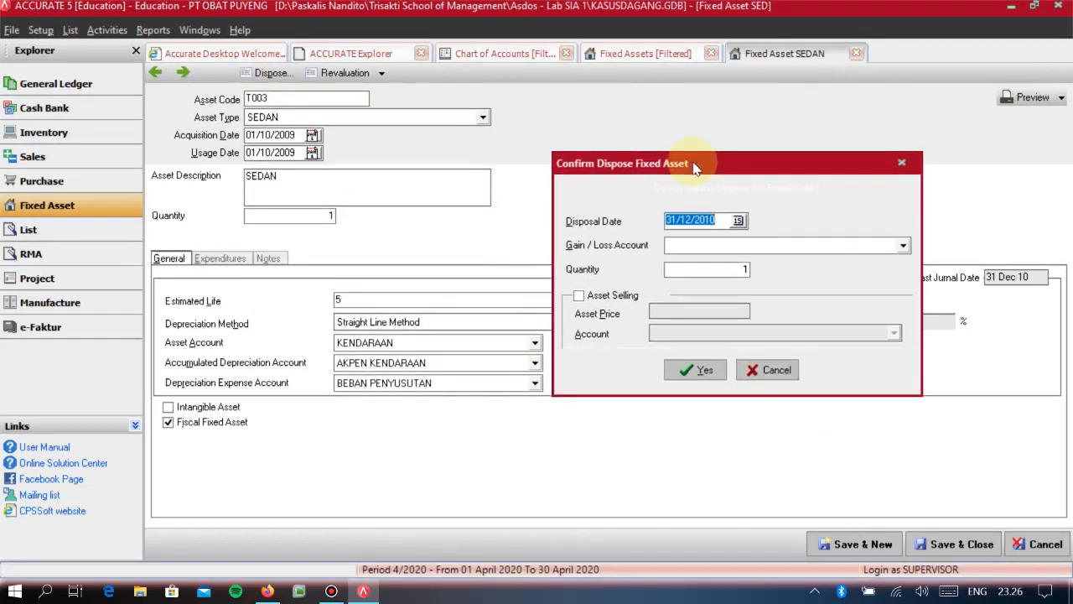
click(707, 220)
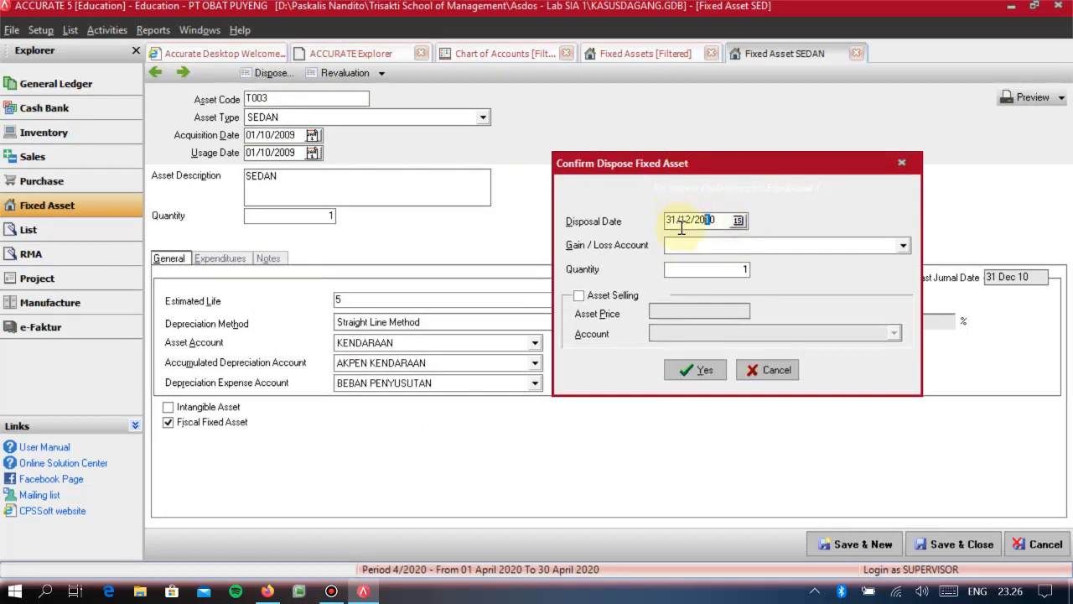
click(690, 244)
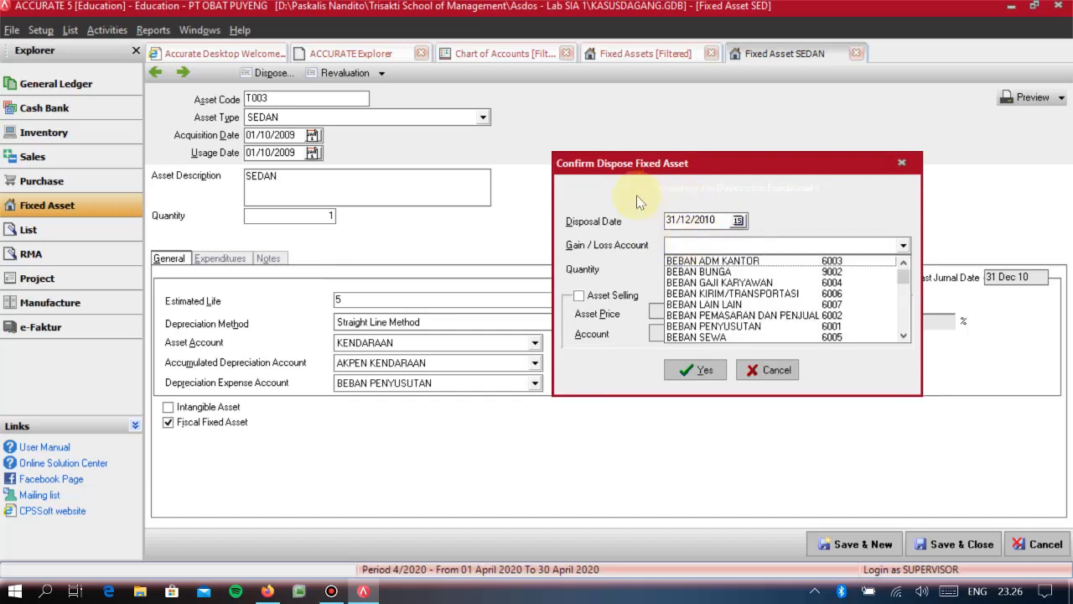
click(686, 192)
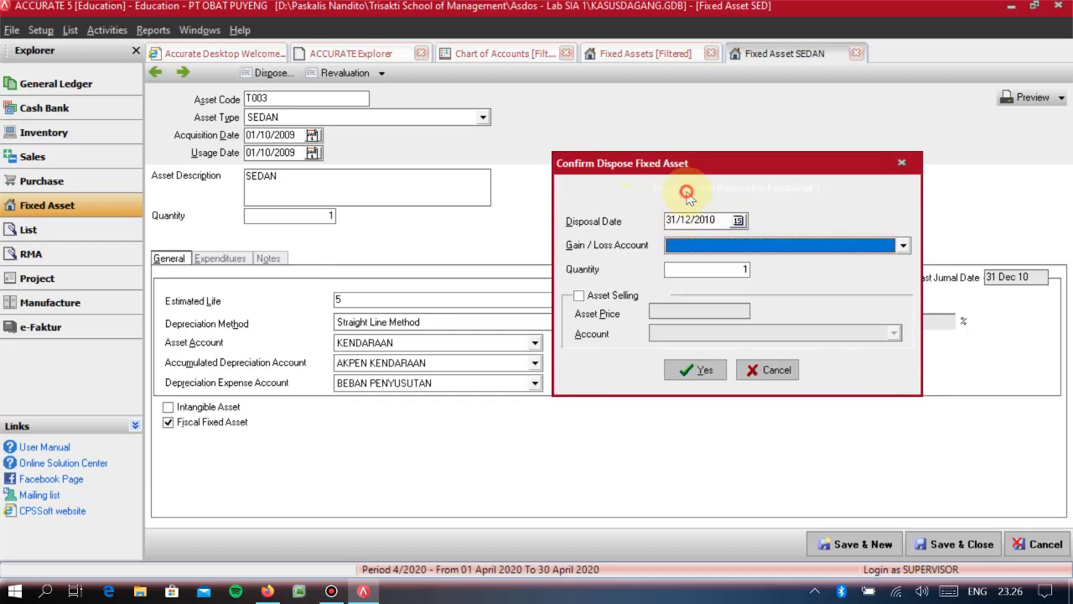
click(692, 251)
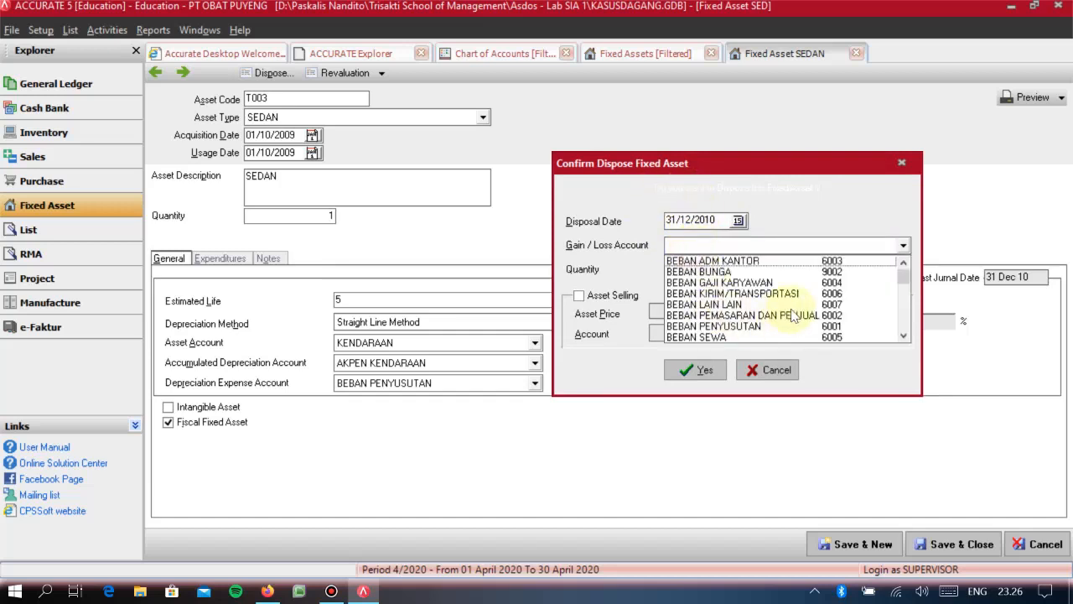
click(902, 336)
scroll(902, 338, down, 2)
click(755, 285)
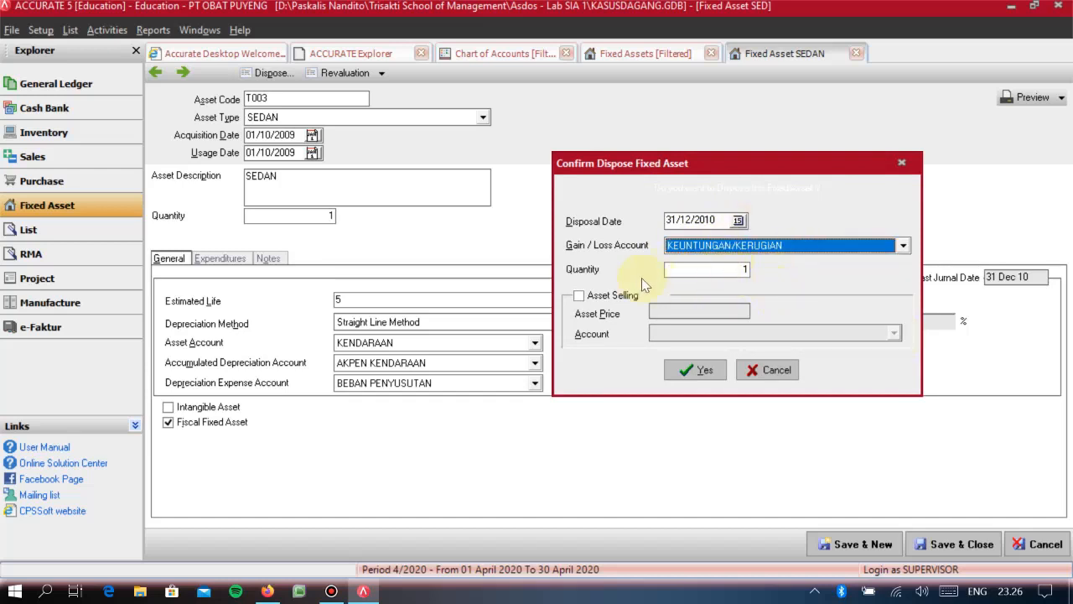
- Mark the disposal as an asset sale at 50.000.000 to the TRANSAKSI AKTIVA TETAP account and confirm the disposal
click(580, 297)
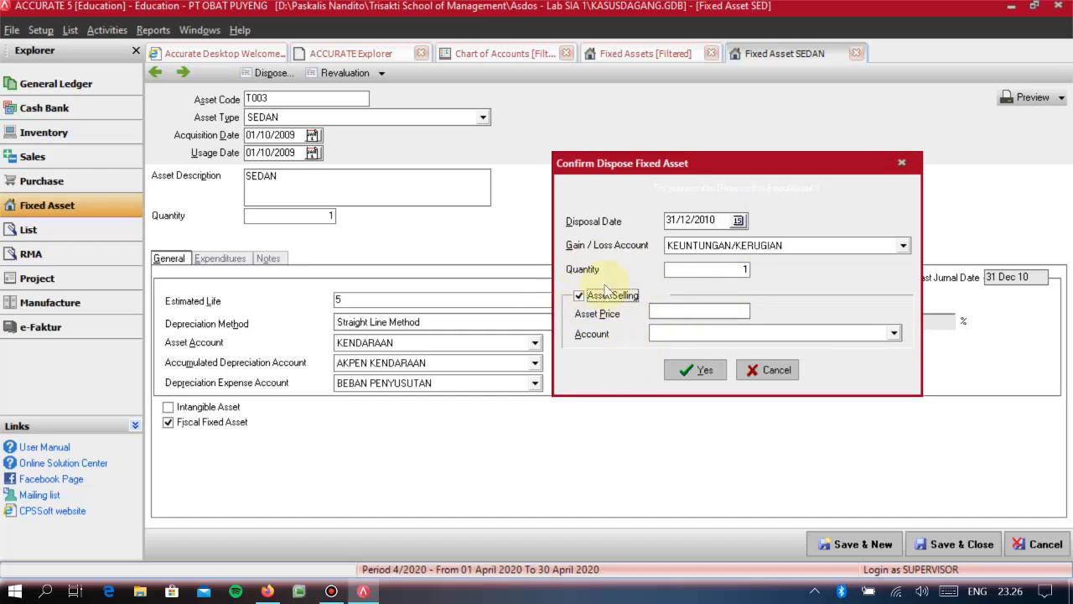
click(714, 313)
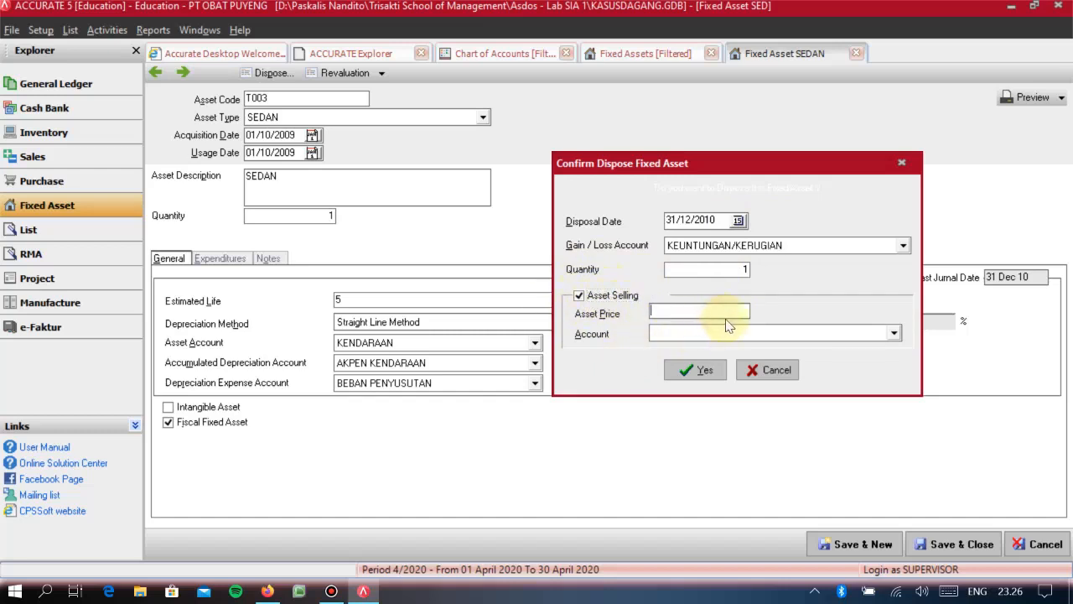
text(50.000.000)
key(Tab)
click(830, 334)
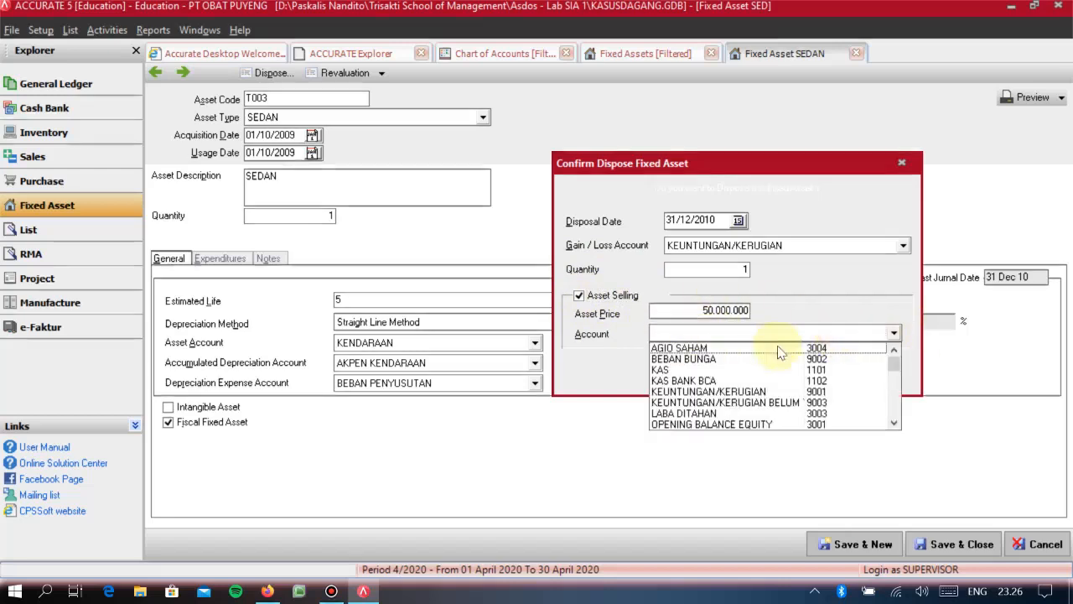
click(893, 423)
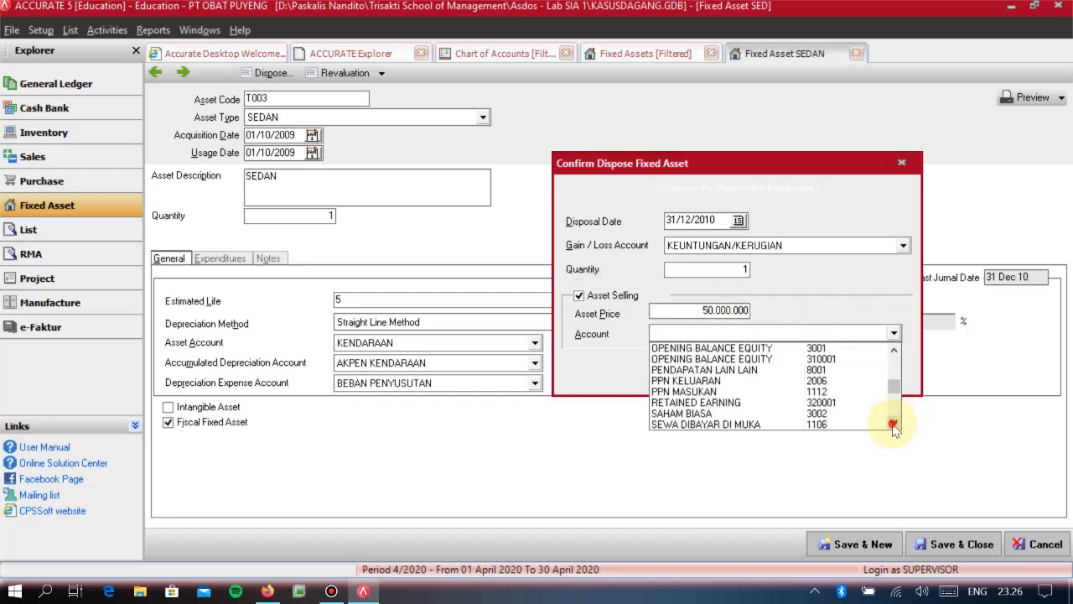
text(TRANS)
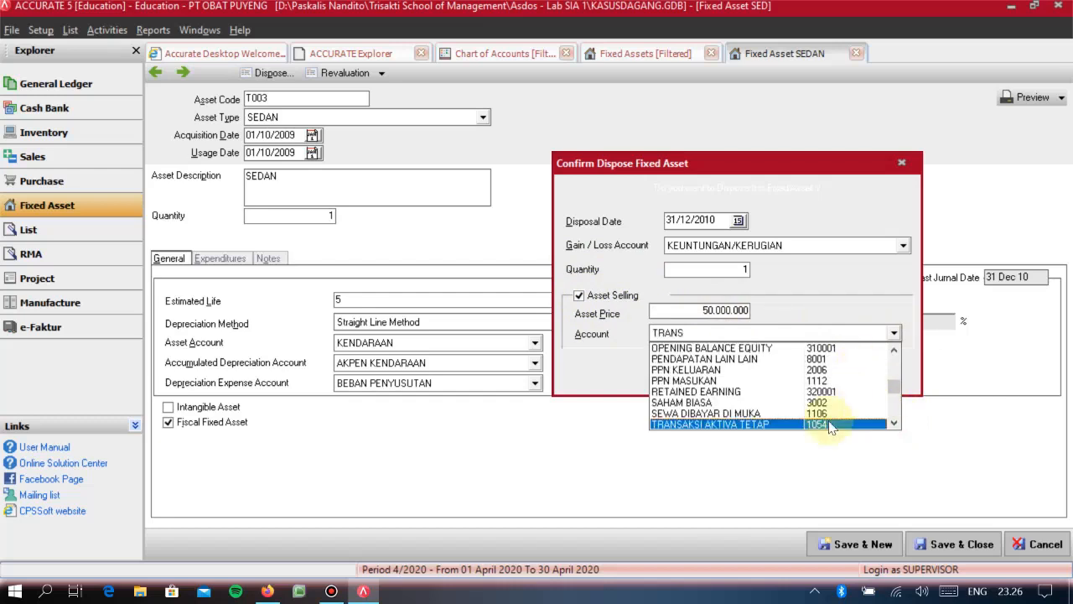
key(Return)
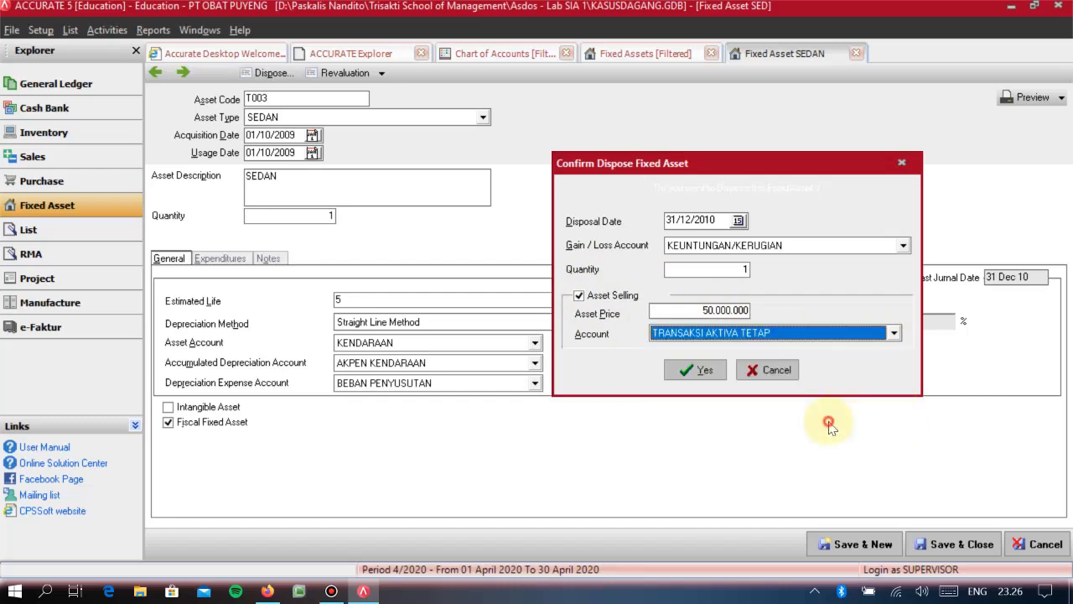
click(703, 372)
click(702, 373)
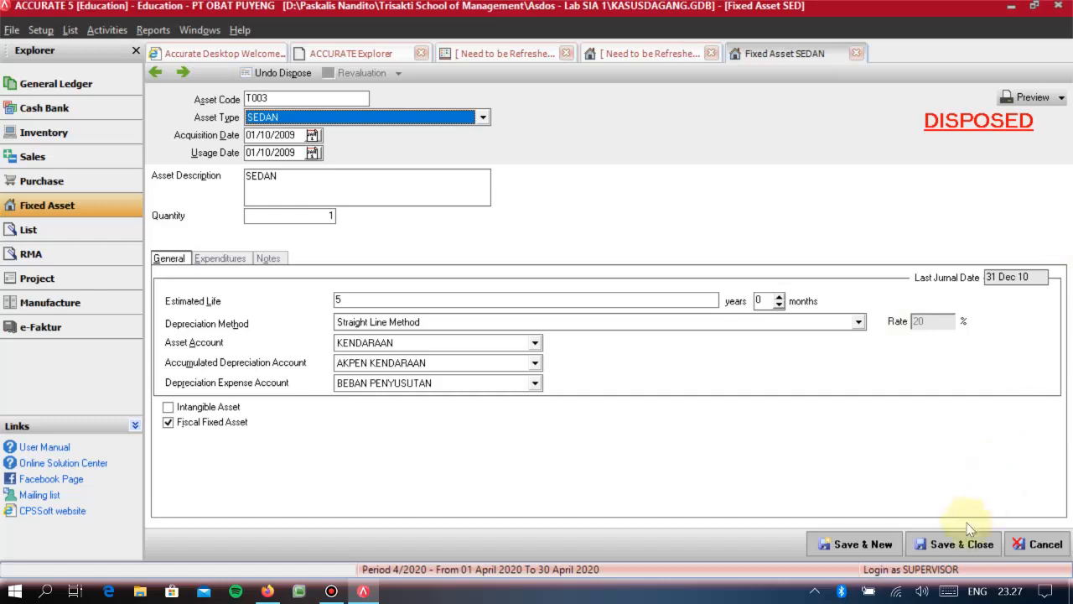
- Save and close the SEDAN asset record, and refresh the fixed asset list
click(956, 543)
click(767, 256)
click(465, 247)
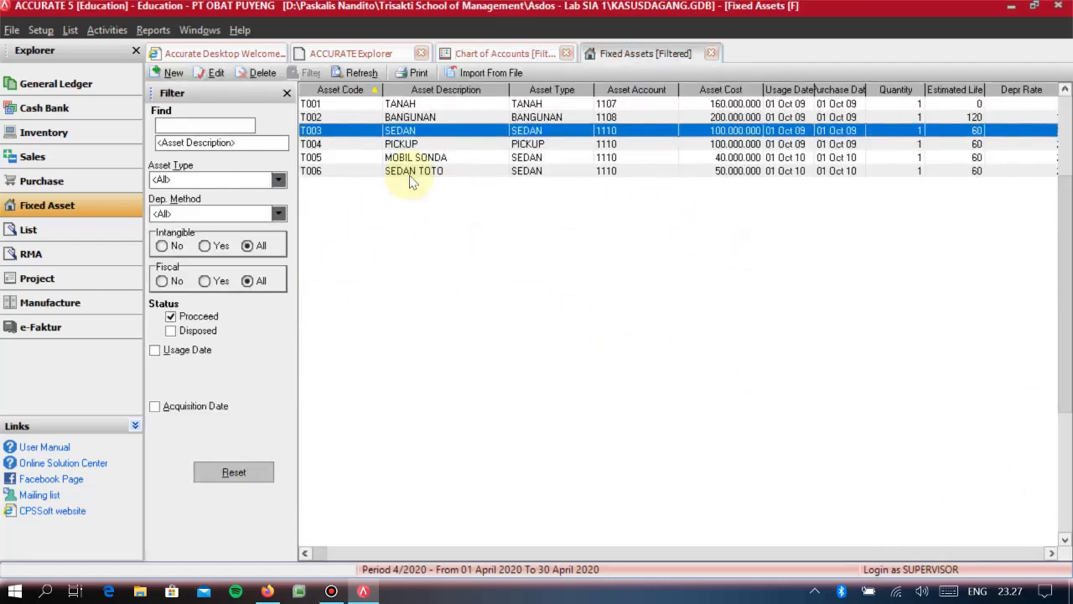
click(361, 74)
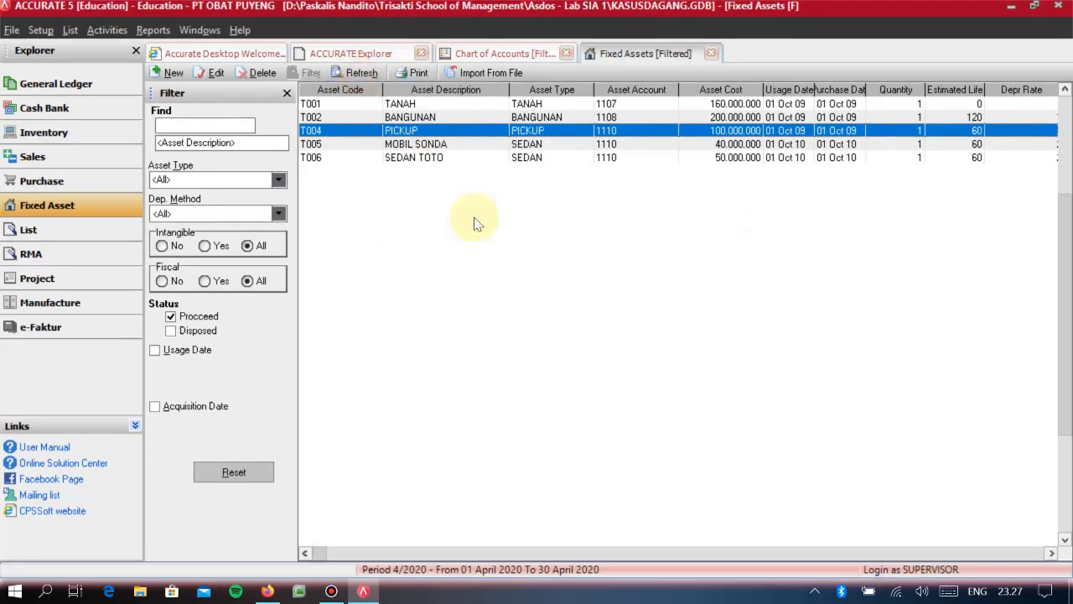
click(369, 105)
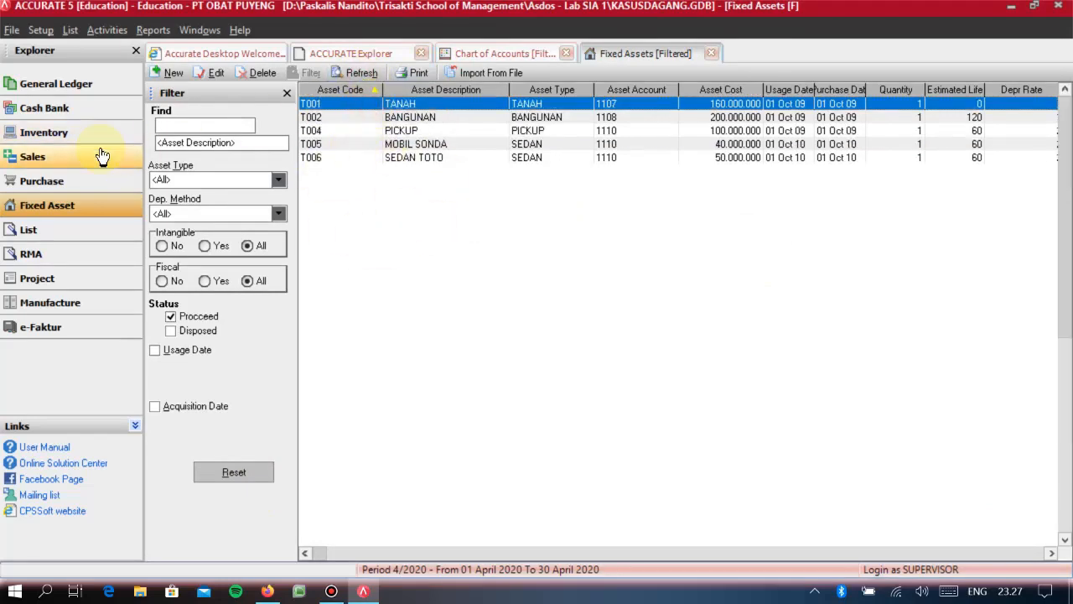
- Refresh the chart of accounts to check the TRANSAKSI AKTIVA TETAP balance following the disposal
click(47, 84)
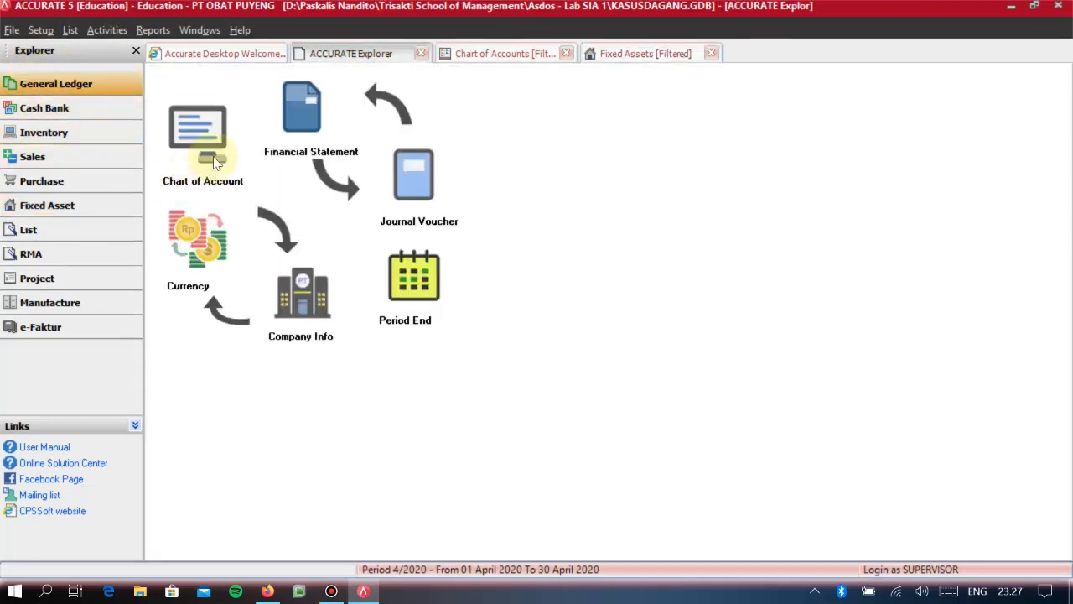
click(215, 162)
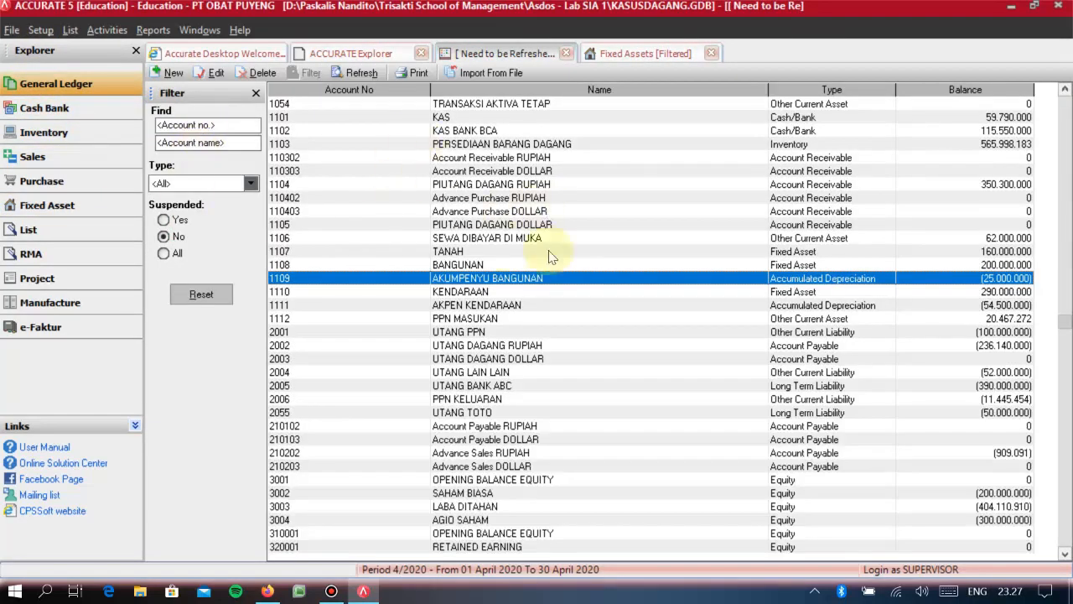
click(348, 74)
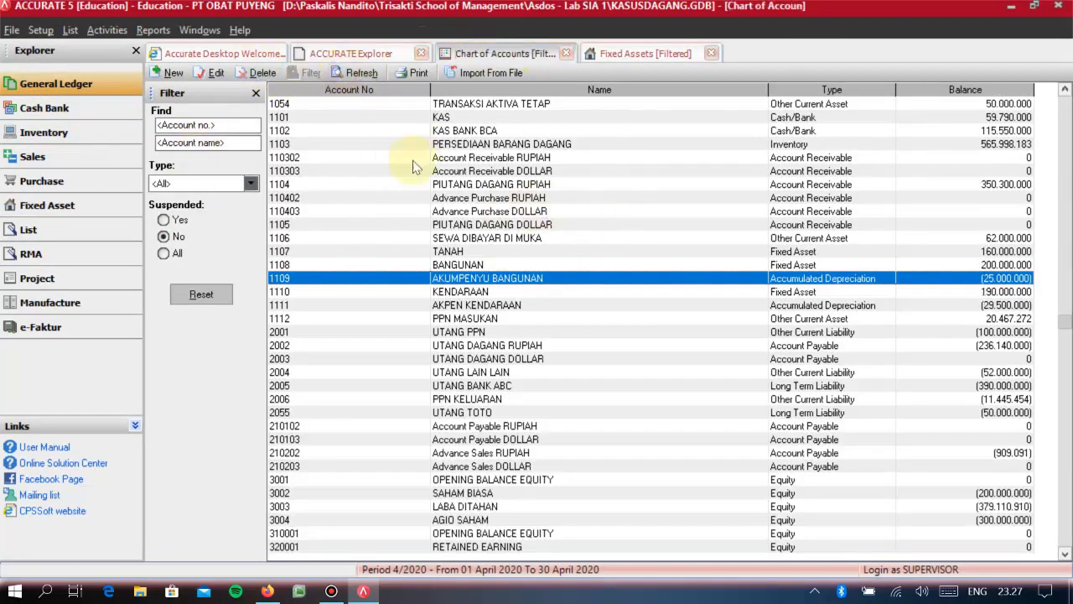
click(1018, 103)
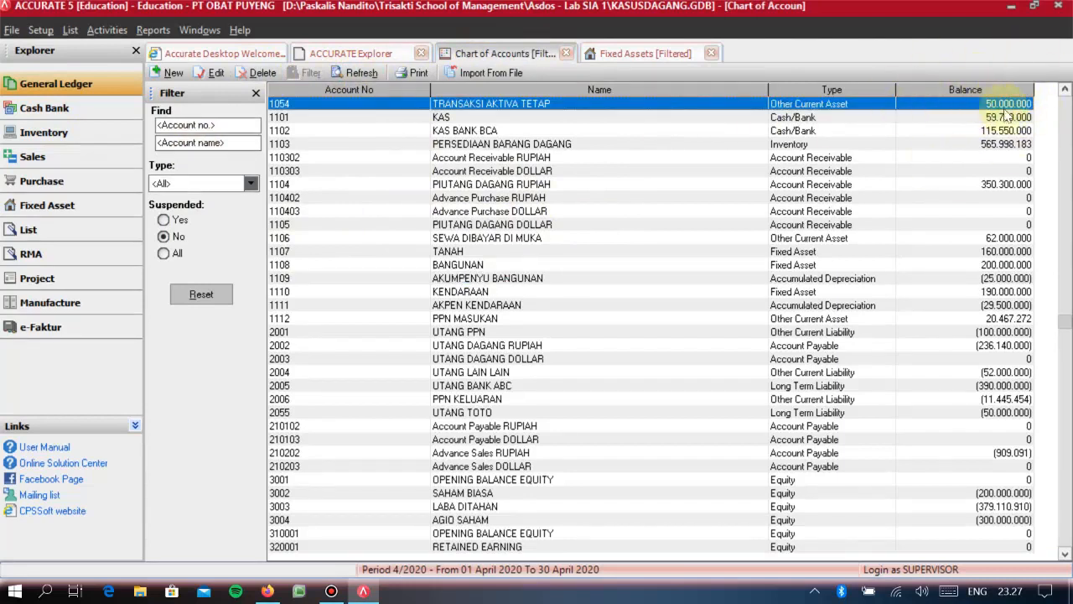
- Create an other deposit to account 1101 KAS dated 31/12/2010 with the memo PENJUALAN ASET TETAP
click(43, 112)
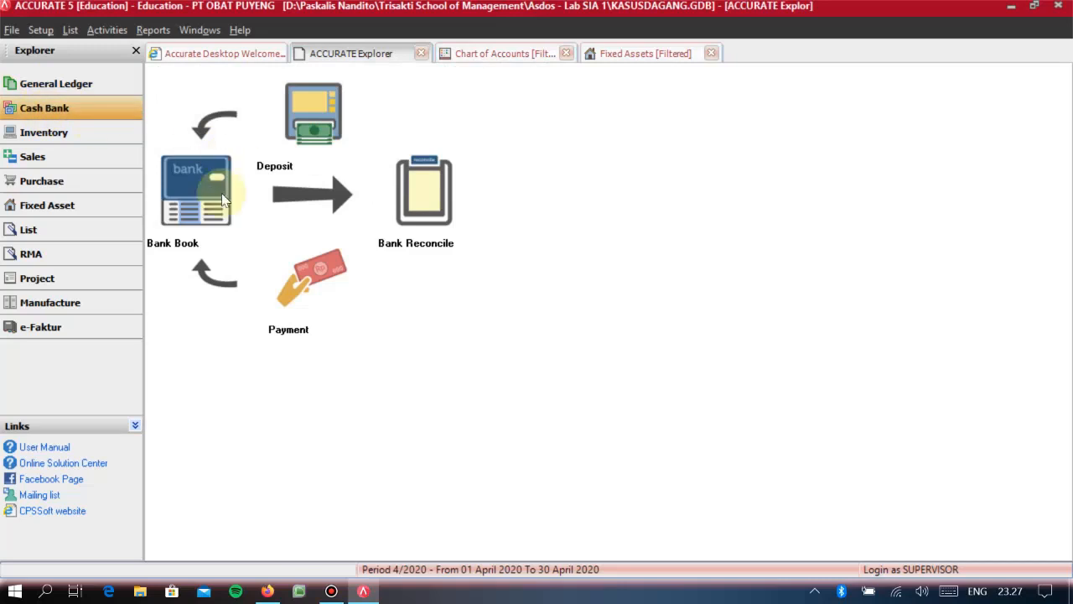
click(305, 133)
click(452, 116)
click(393, 143)
double_click(251, 139)
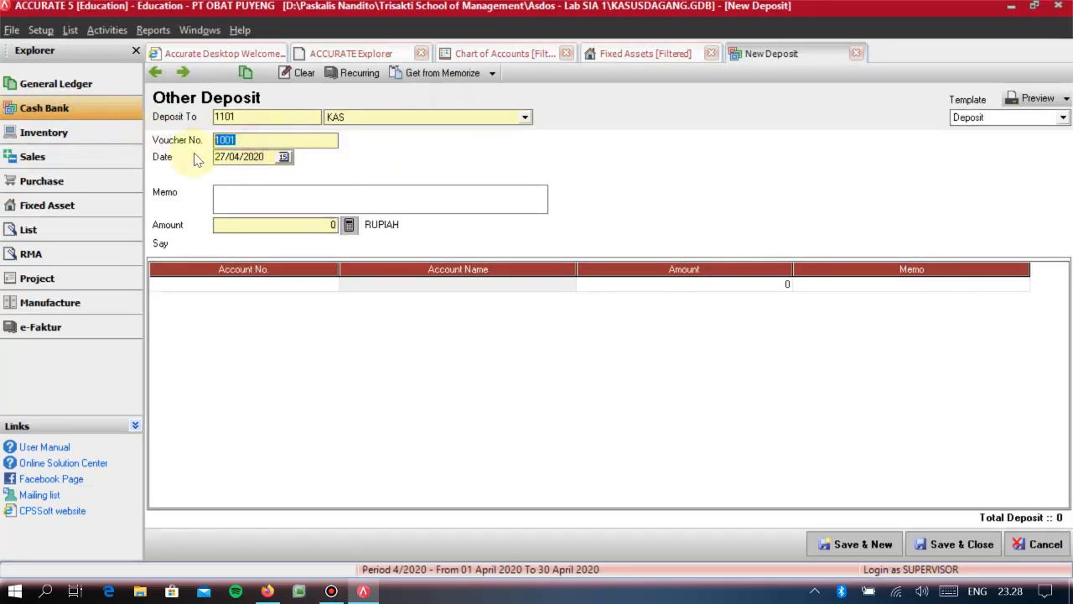
key(Tab)
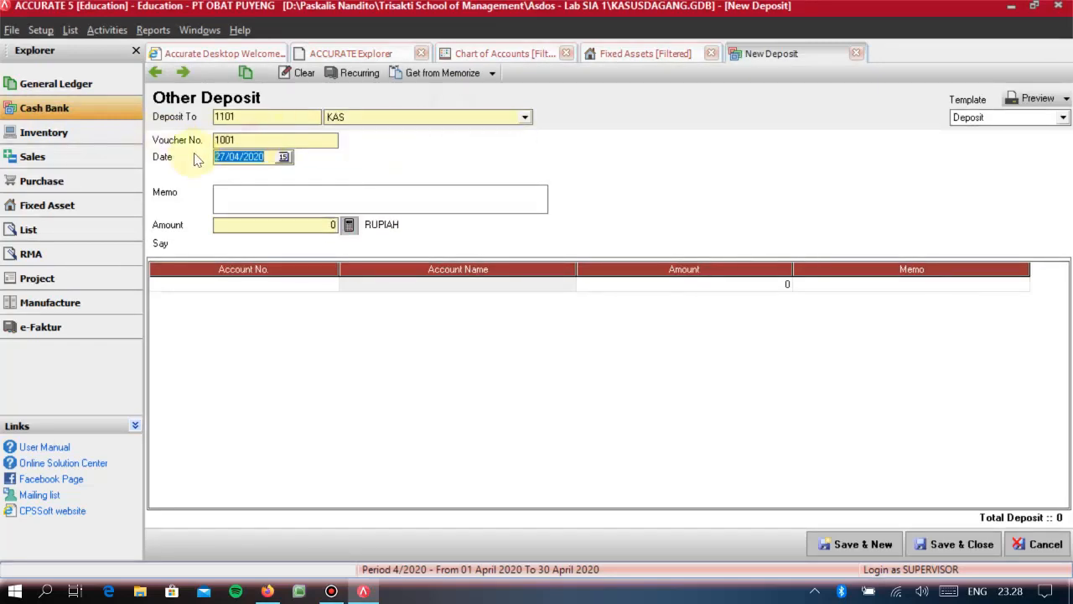
text(31/1/)
key(Tab)
text(0)
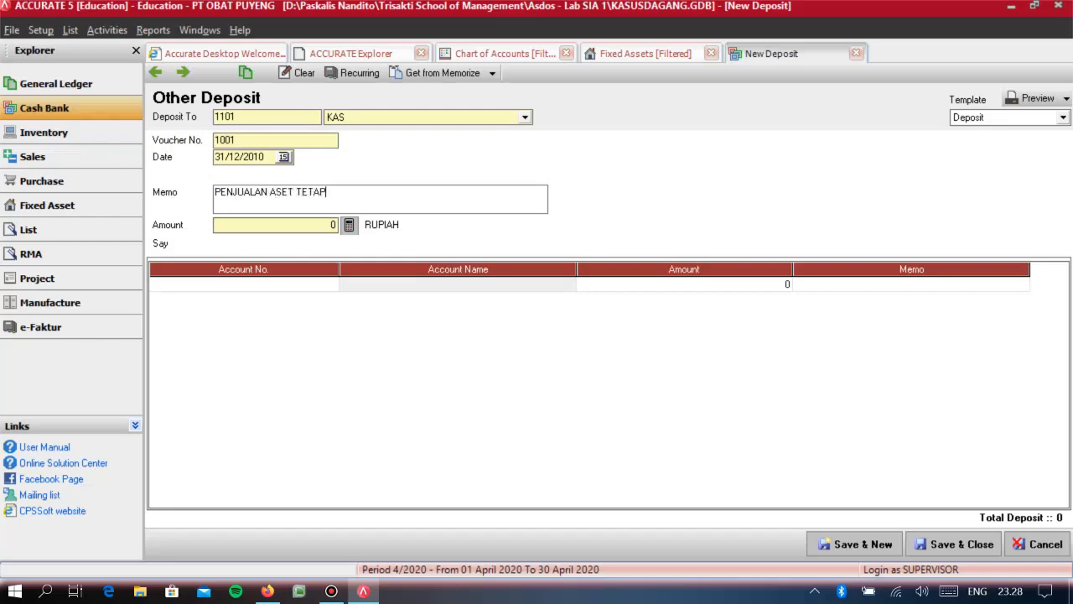
- Set the deposit amount to 50.000.000, allocate it to account 1054 TRANSAKSI AKTIVA TETAP, and save the deposit
text(5)
text(0.000.00)
text(0)
key(Tab)
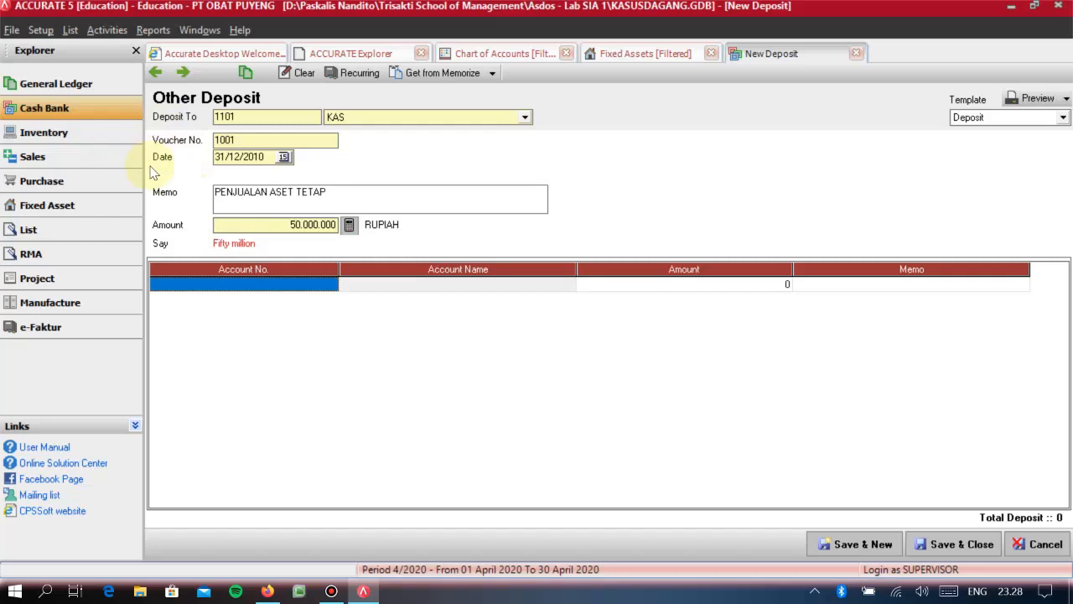
text(TRANS)
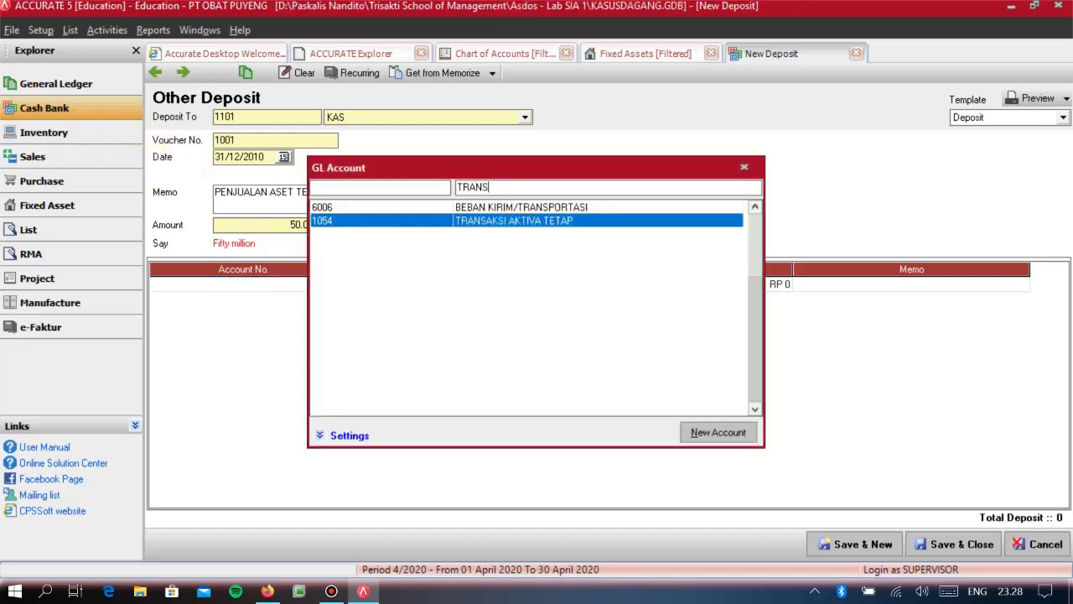
key(Return)
key(Tab)
key(Tab)
key(Tab)
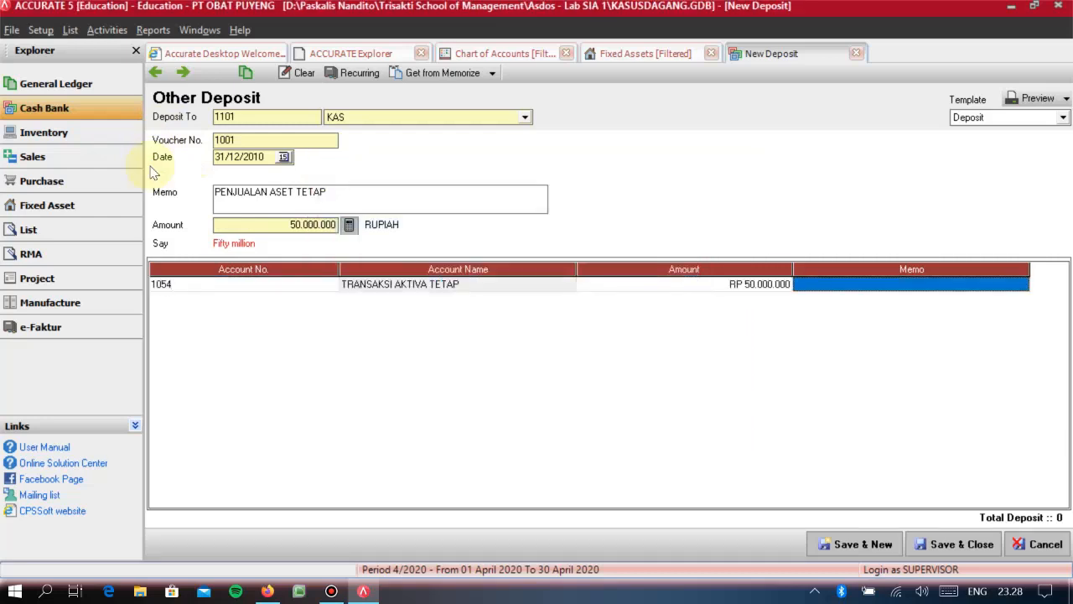
key(Up)
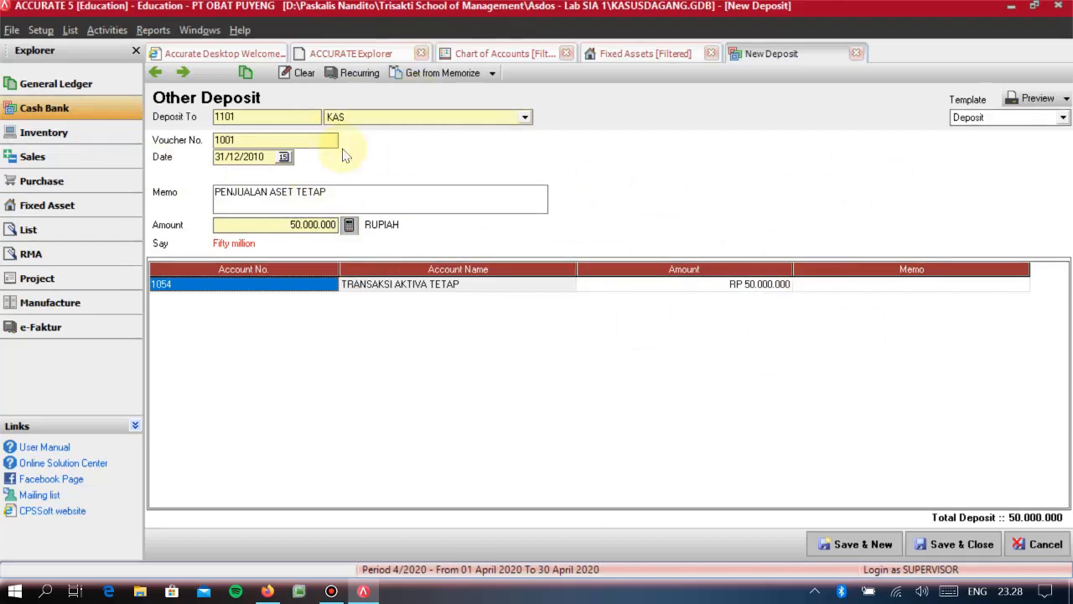
click(963, 546)
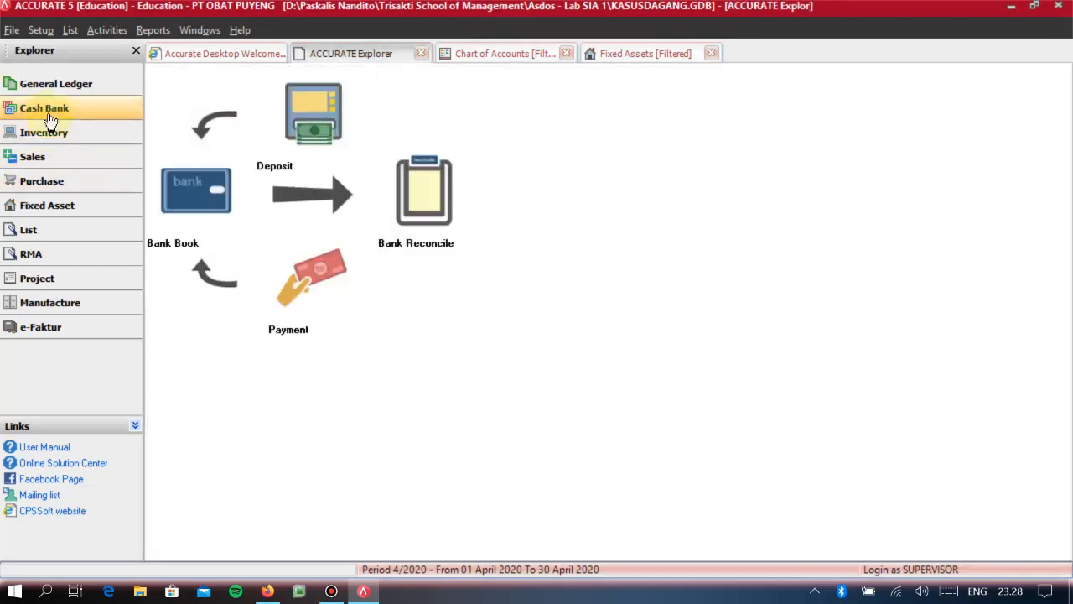
- Refresh the chart of accounts to check the TRANSAKSI AKTIVA TETAP and KAS balances after the deposit
click(55, 83)
click(209, 148)
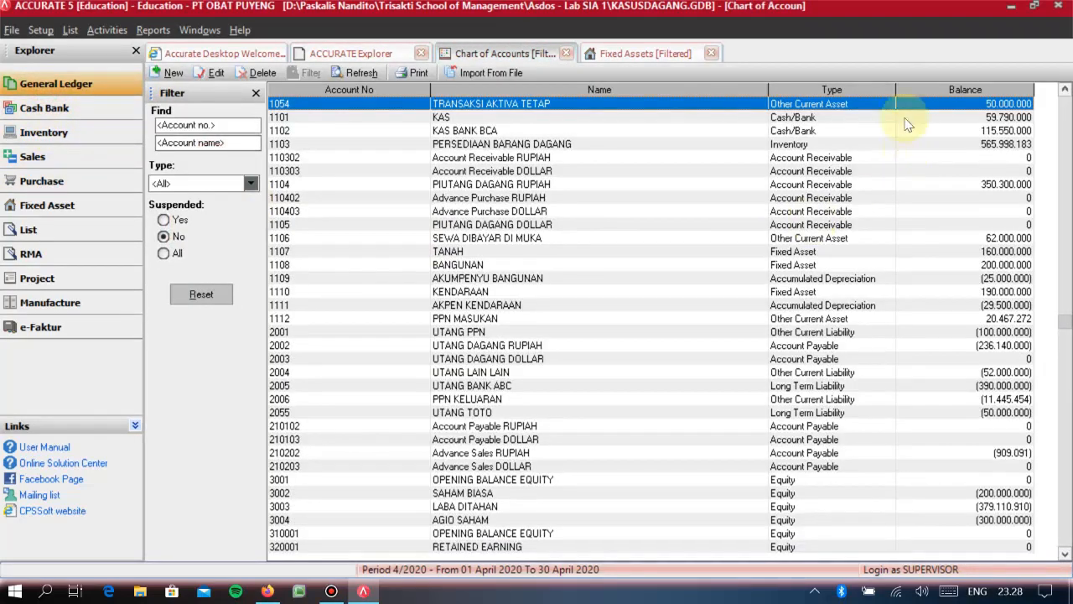
click(356, 73)
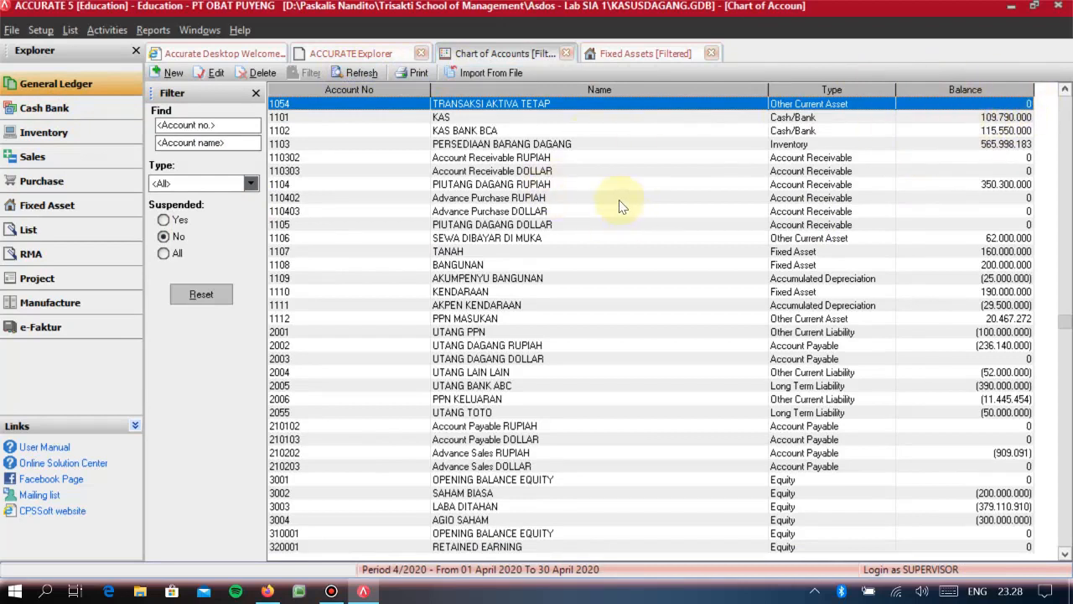
- Return to the fixed asset list to review the remaining assets
click(57, 84)
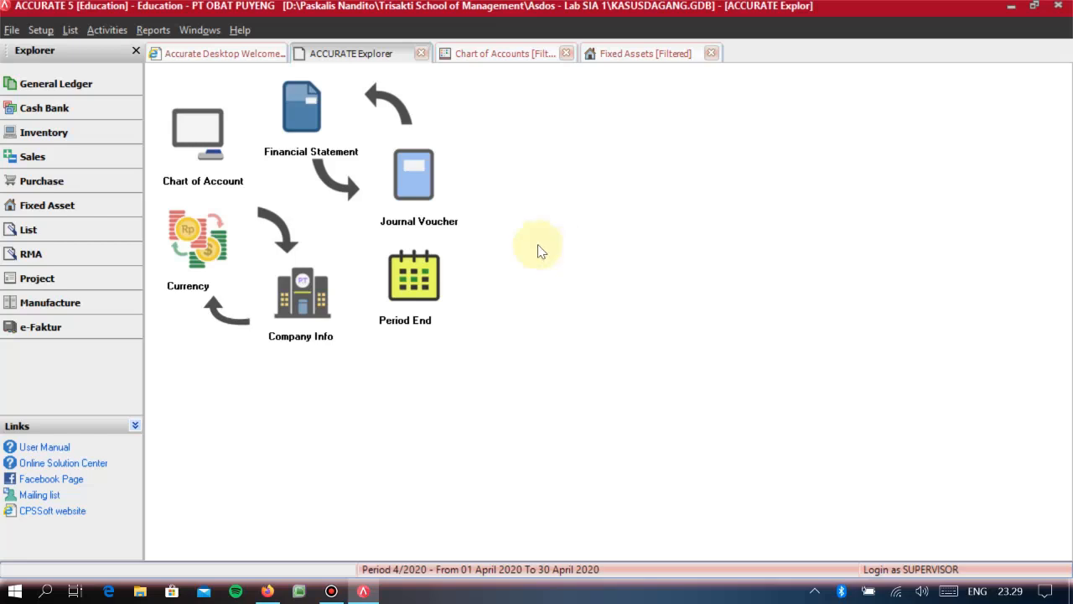
click(90, 207)
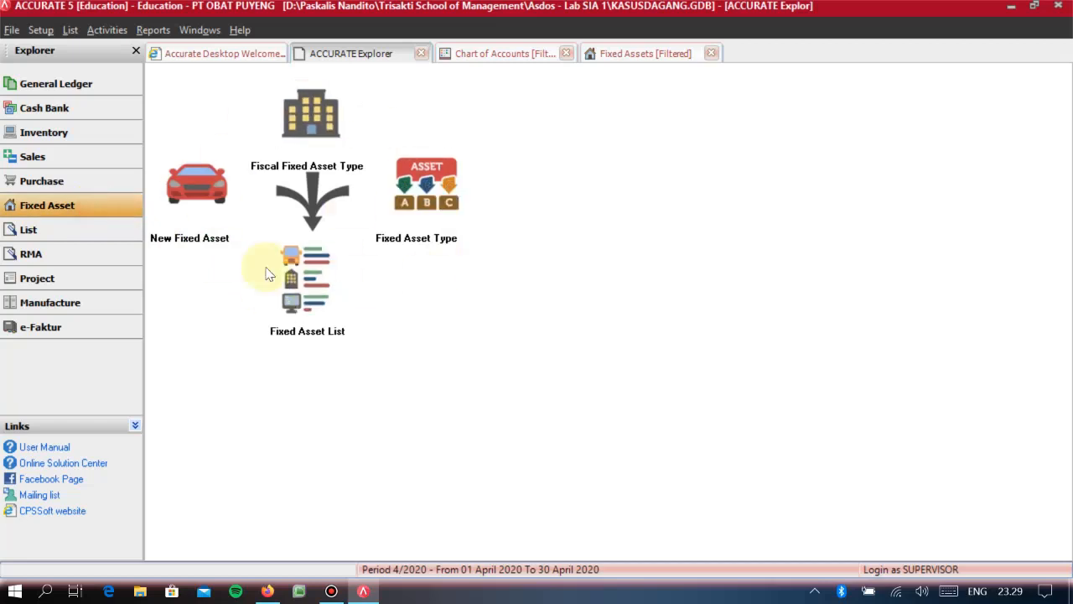
click(289, 281)
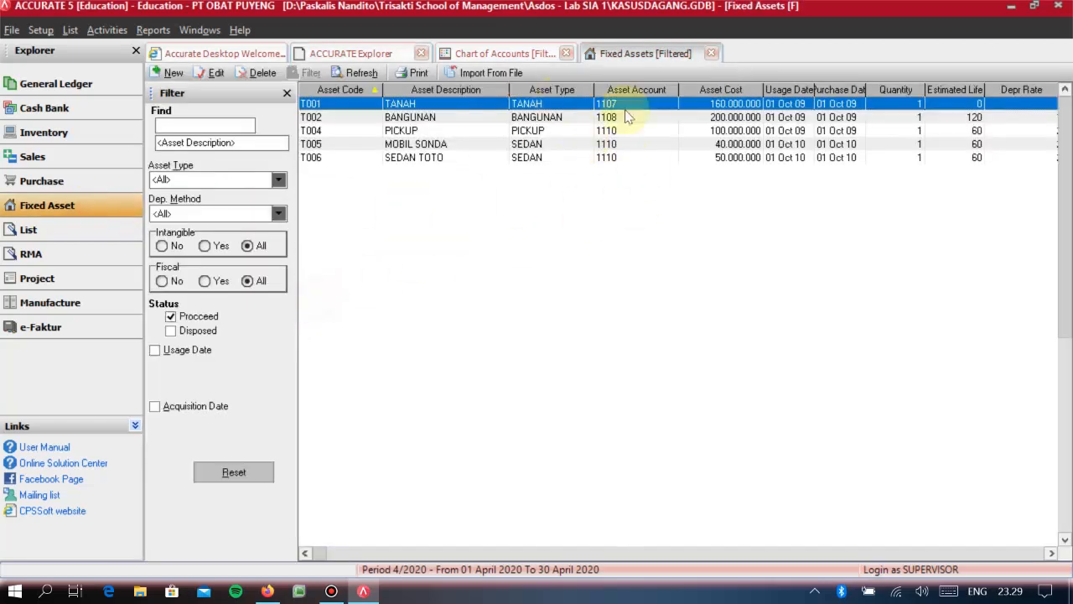
- Open the Period End window from the General Ledger module to check the last processed period, and close it
click(42, 92)
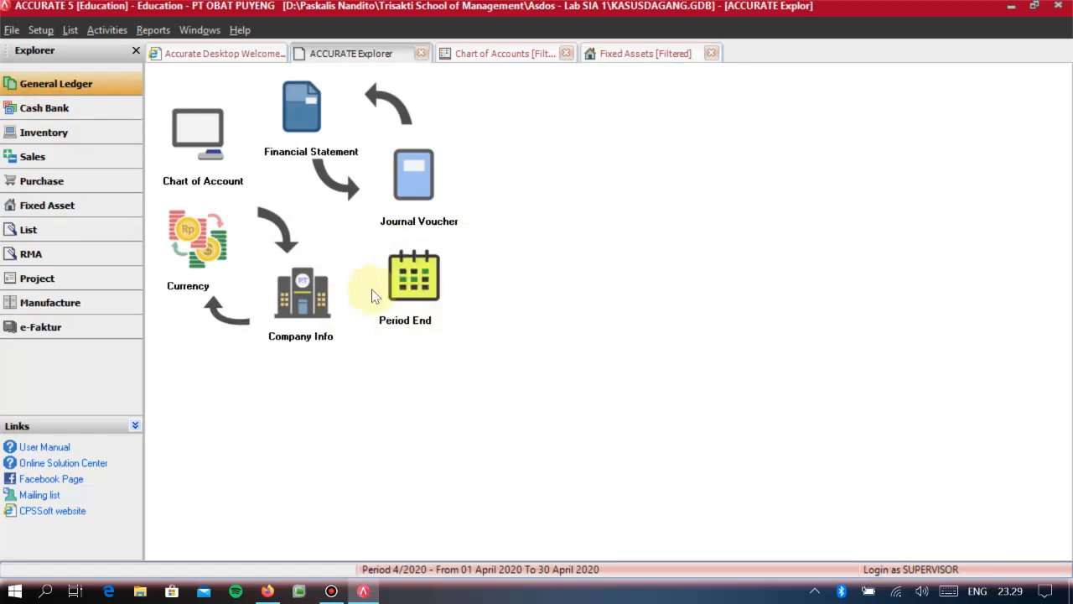
click(413, 280)
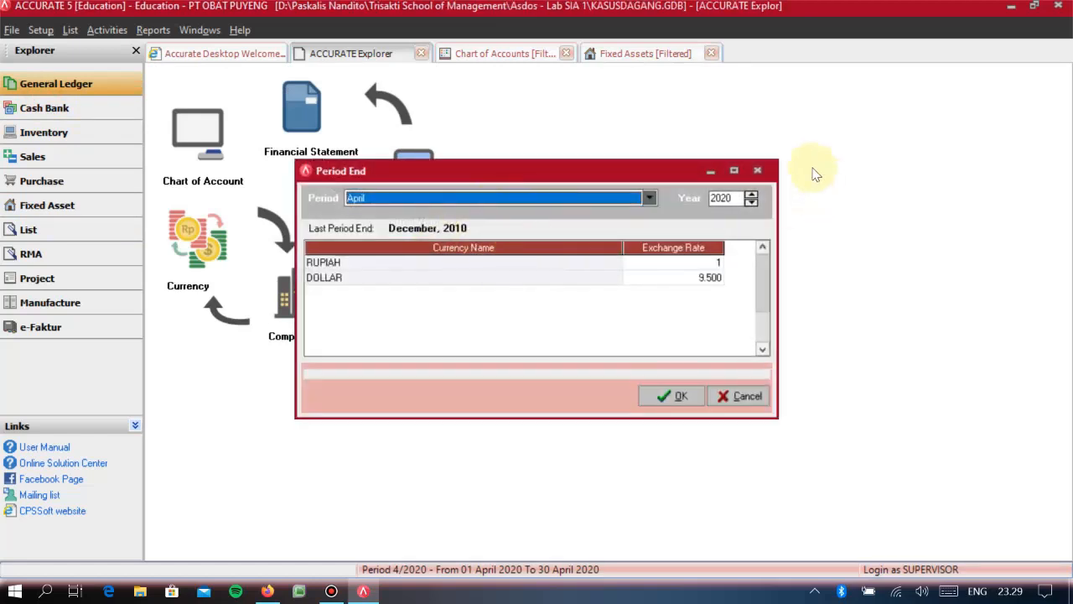
click(757, 170)
click(757, 169)
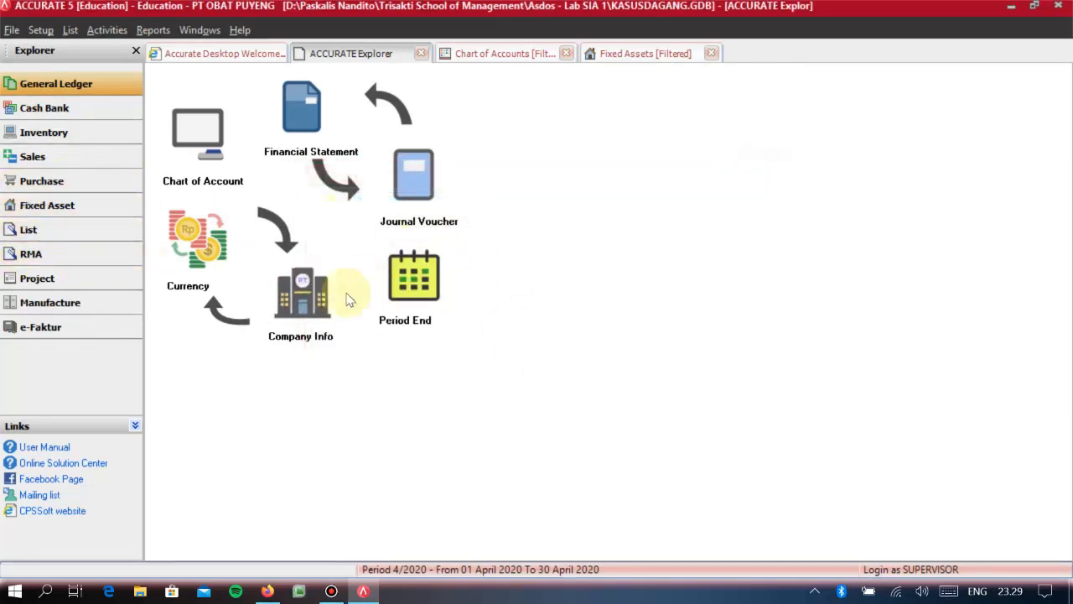
- Reopen the fixed asset list for a brief check and close it
click(80, 210)
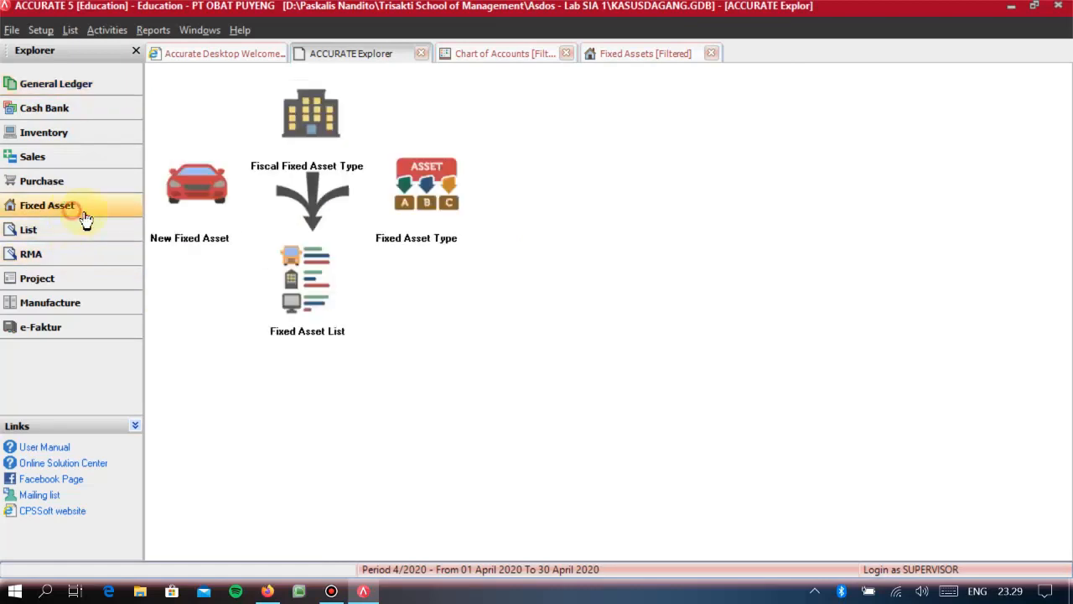
click(321, 276)
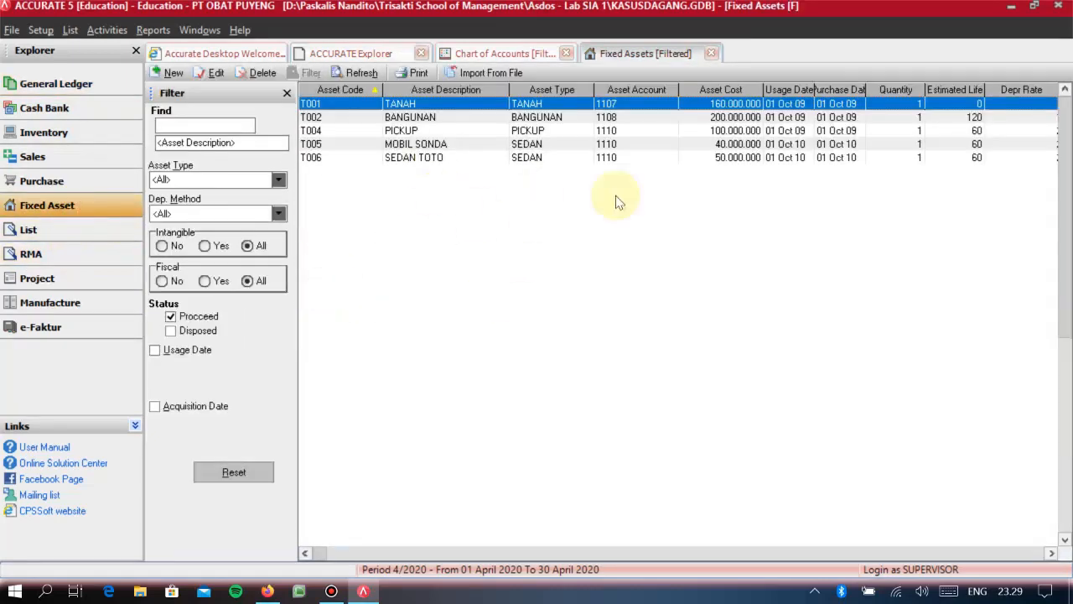
click(711, 53)
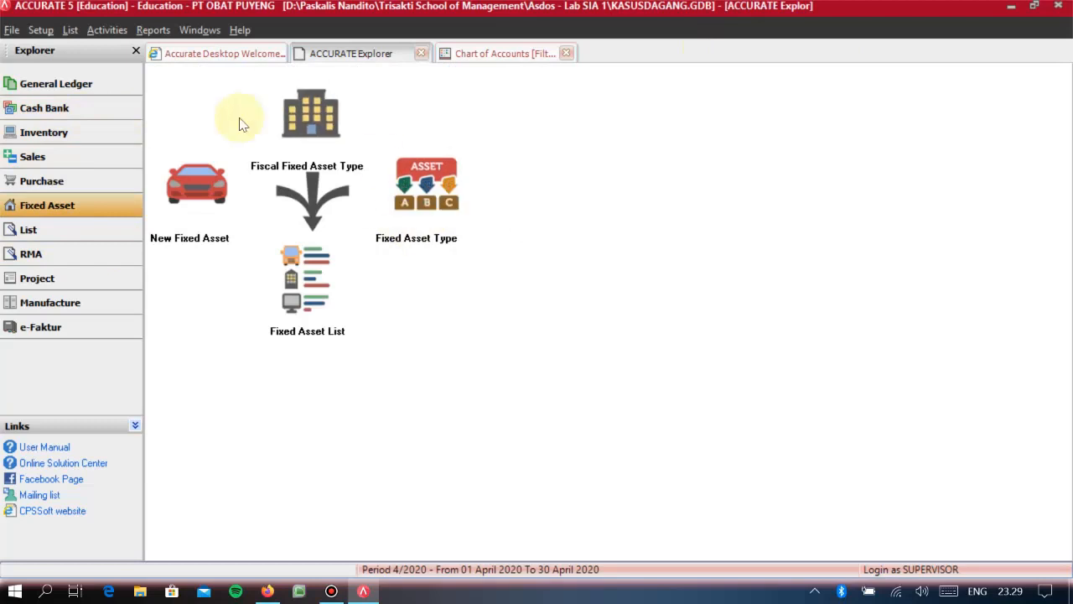
click(65, 109)
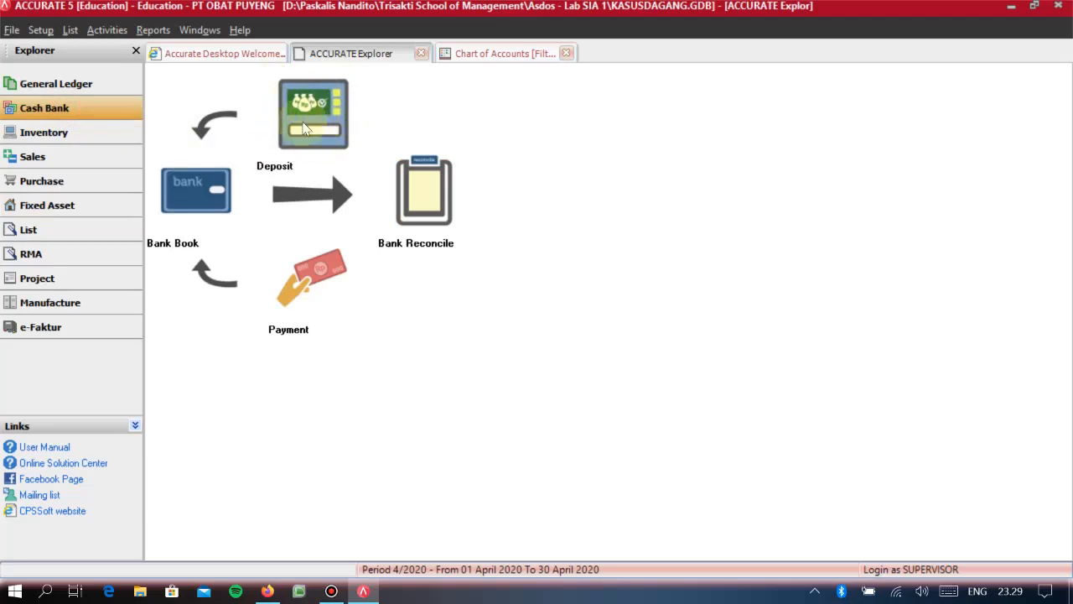
click(37, 87)
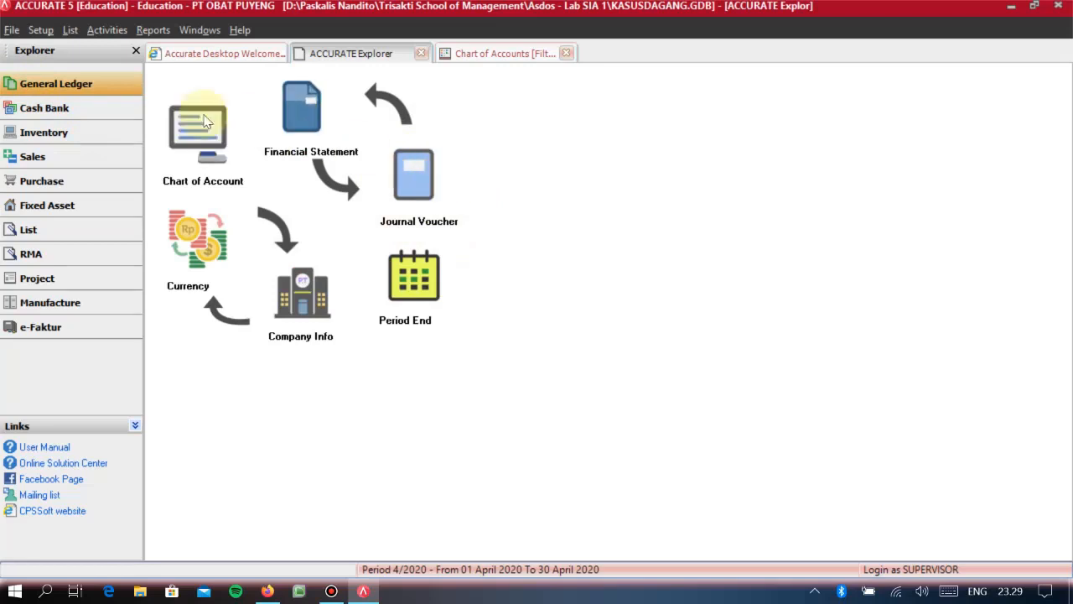
click(98, 116)
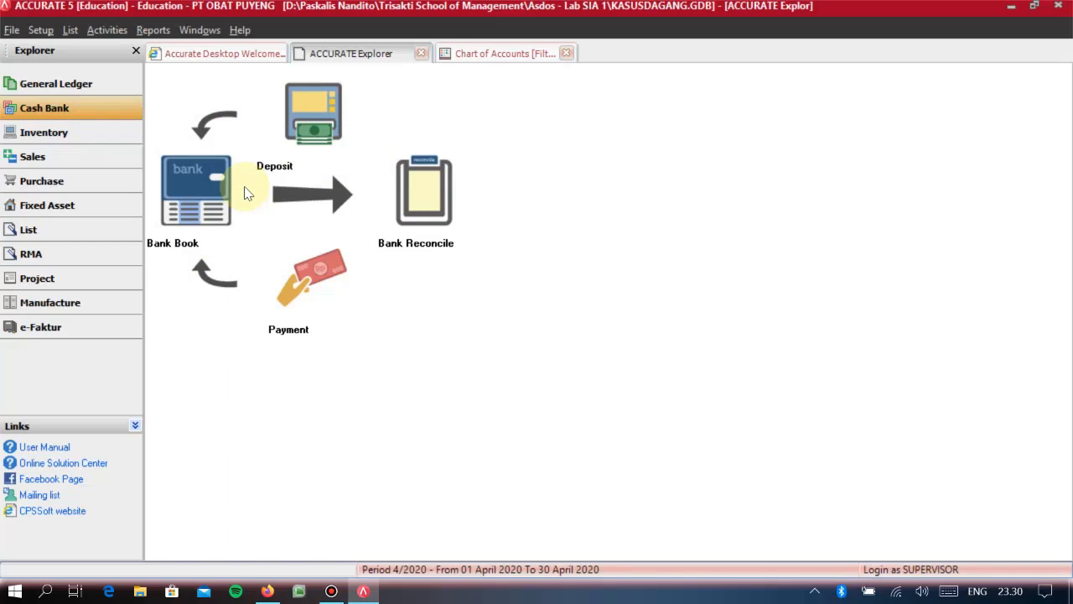
click(63, 84)
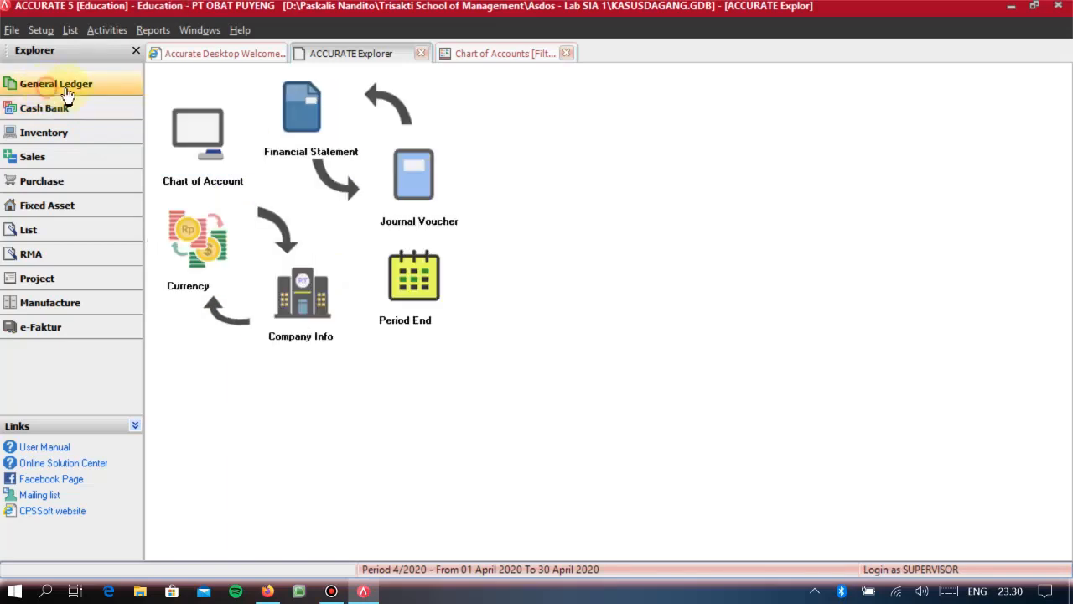
- Review the last period end and the currency exchange rates in the Period End window without running the process
click(457, 267)
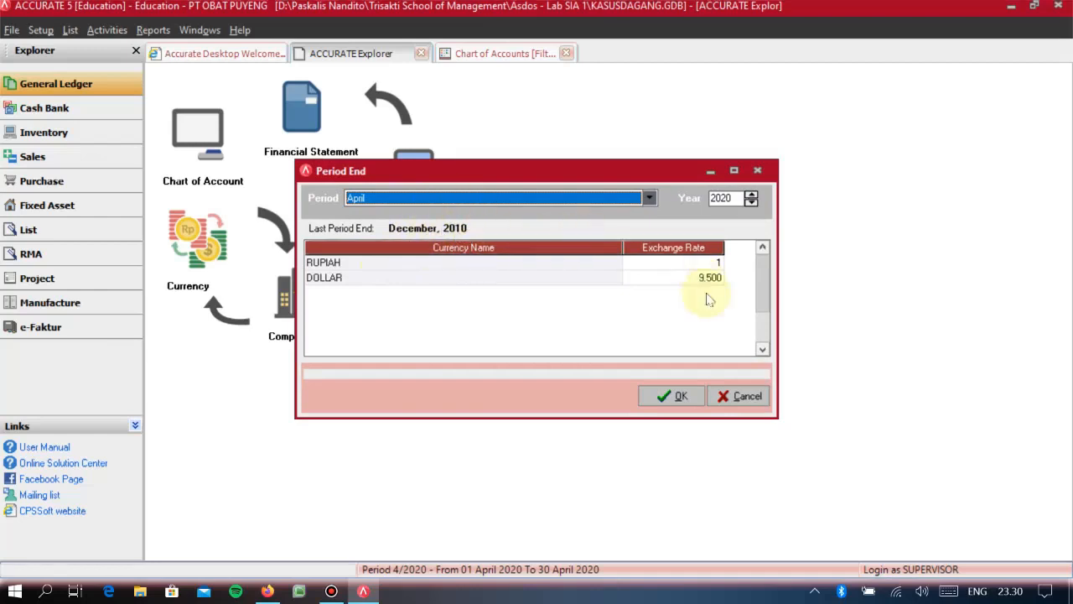
click(744, 396)
click(414, 269)
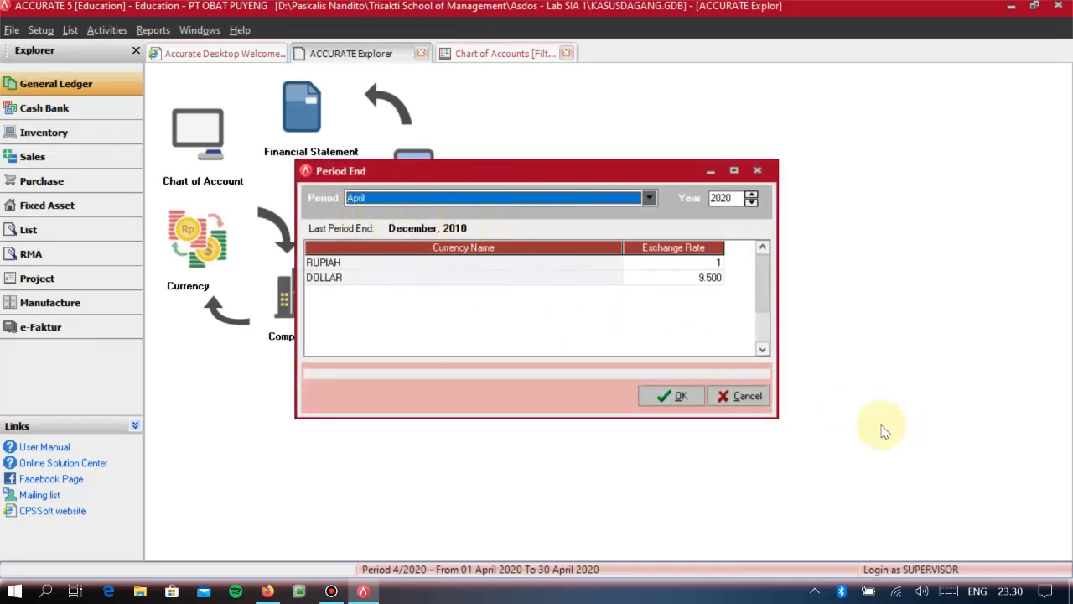
click(746, 396)
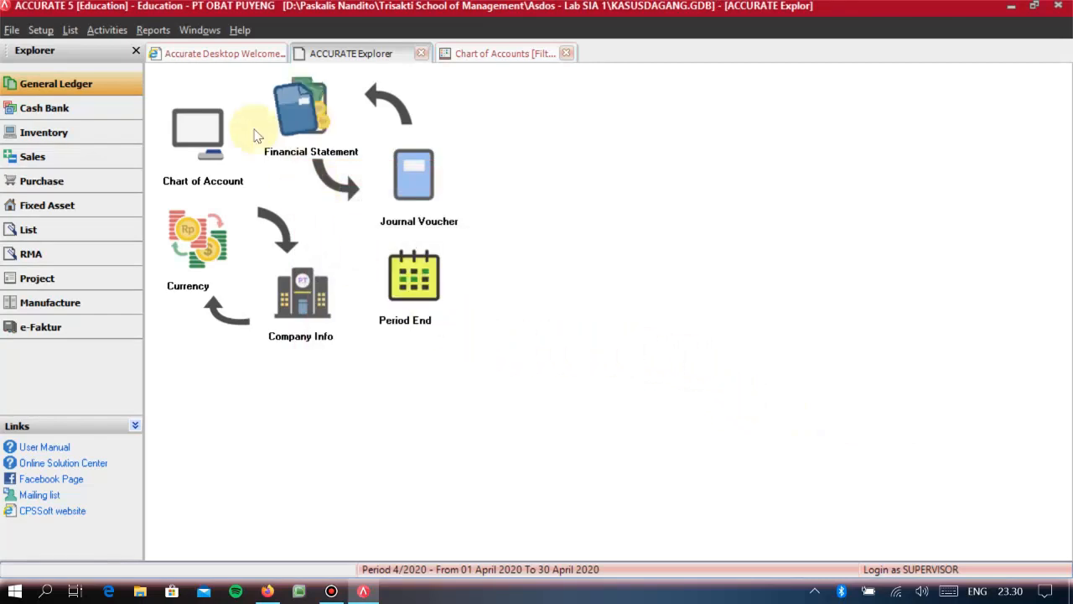
click(50, 230)
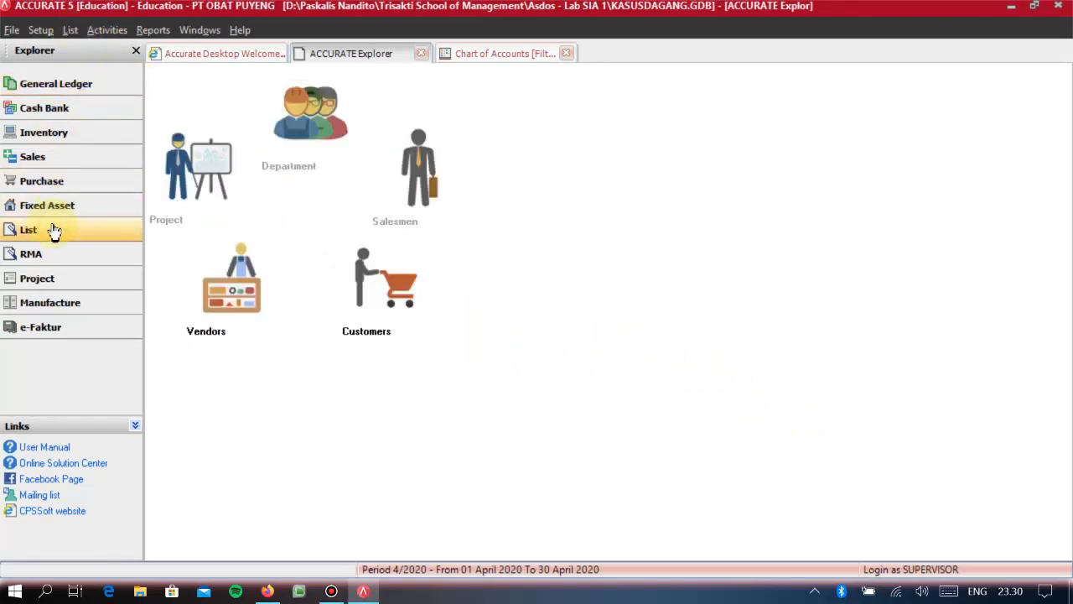
click(74, 30)
mouse_move(86, 32)
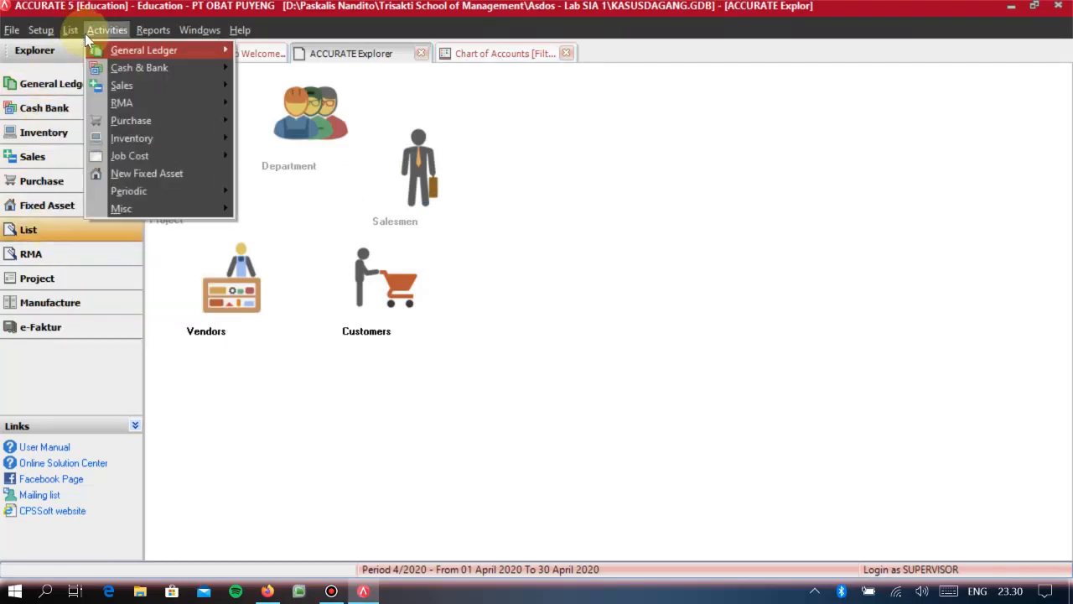
mouse_move(122, 51)
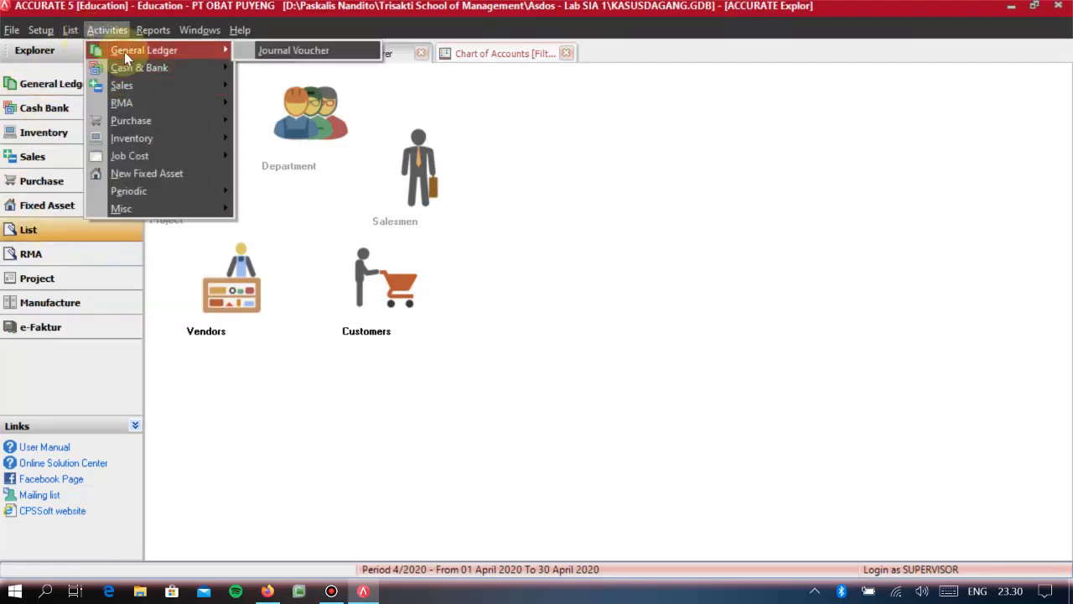
click(279, 52)
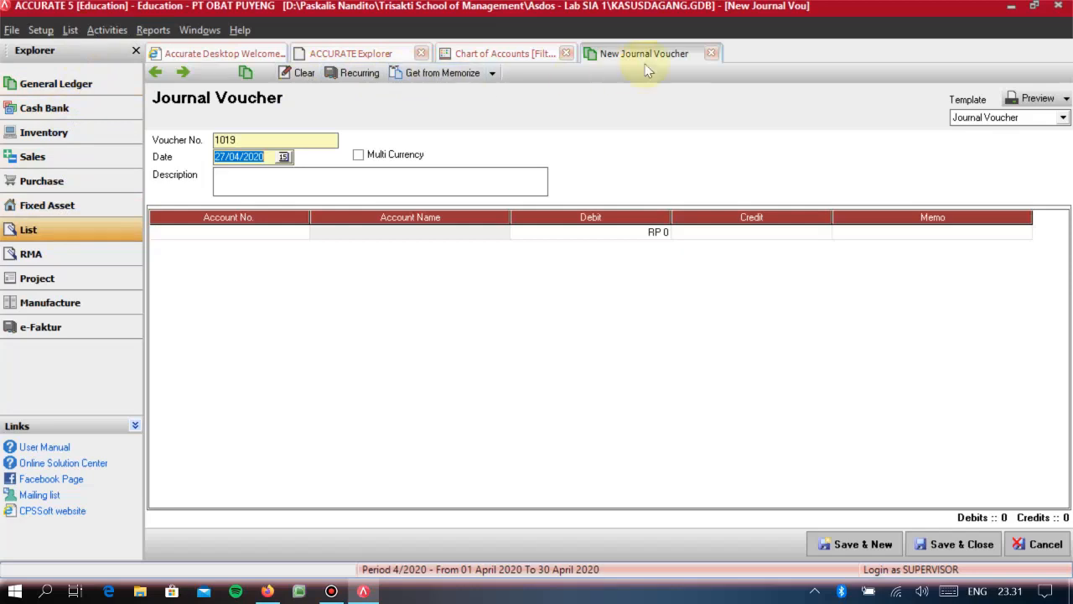
click(67, 86)
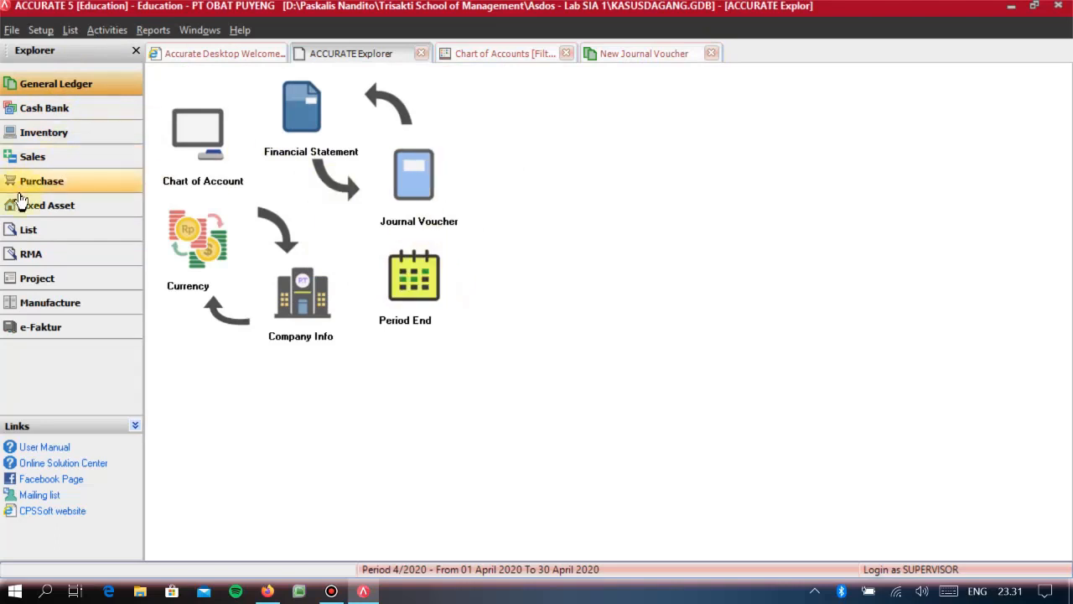
click(32, 230)
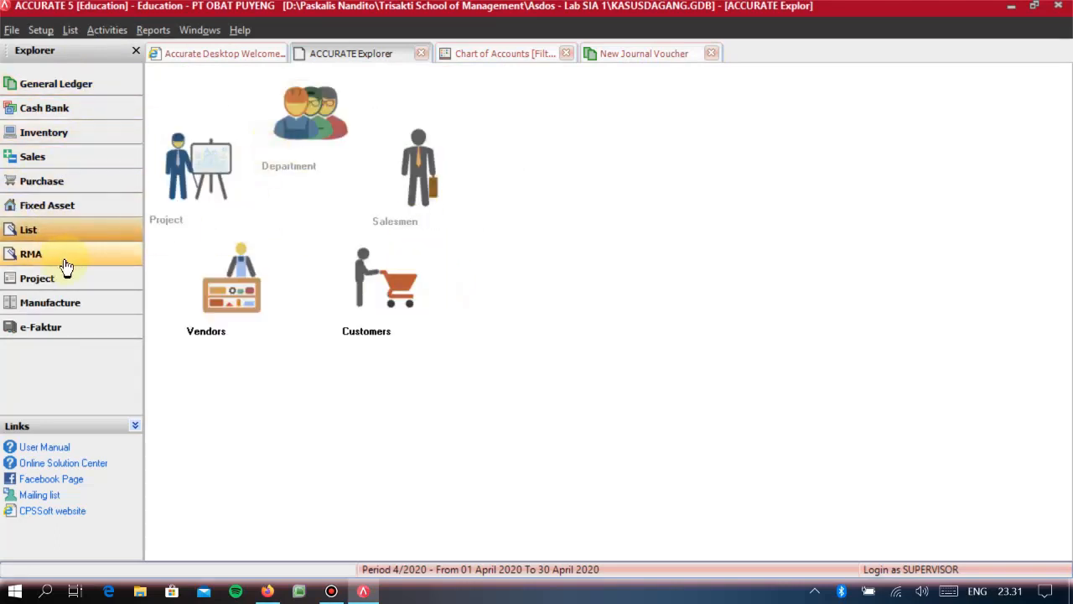
click(49, 92)
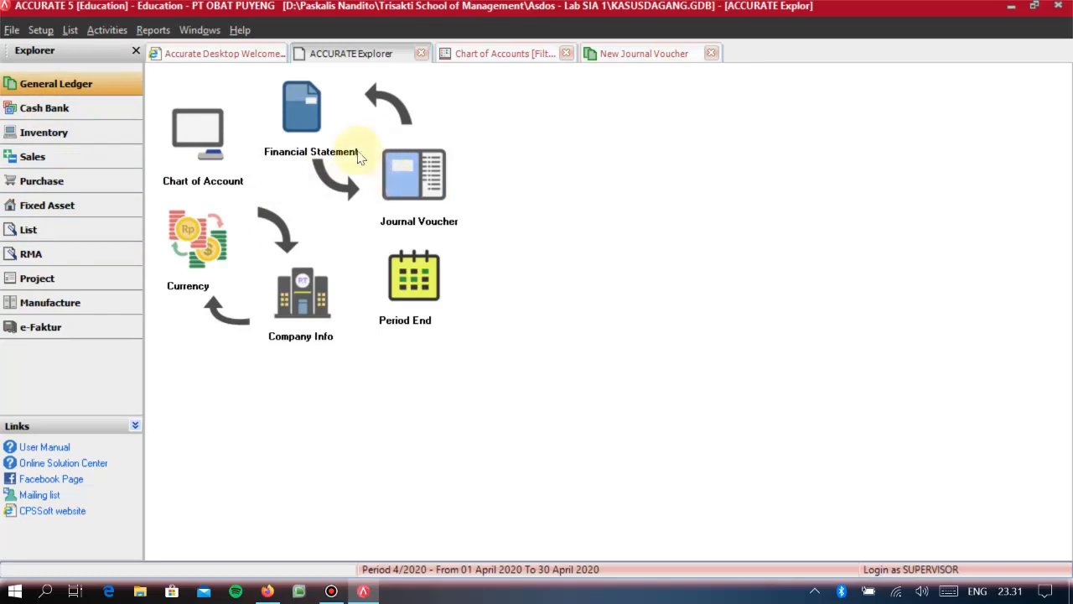
click(711, 54)
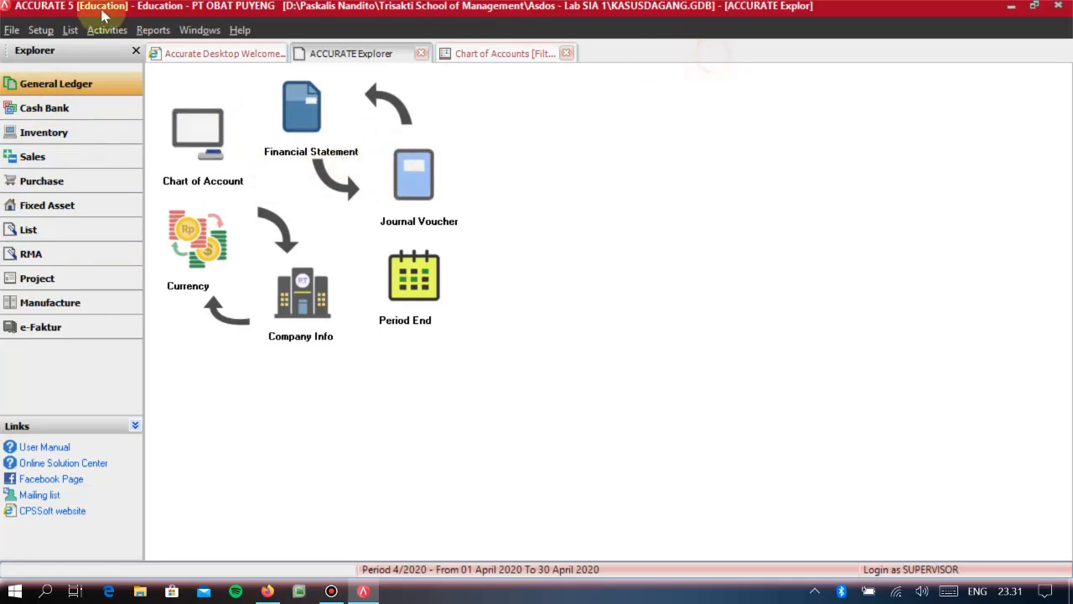
- Open the list of journal vouchers and turn off its date filter to show entries from all dates
click(71, 30)
mouse_move(133, 88)
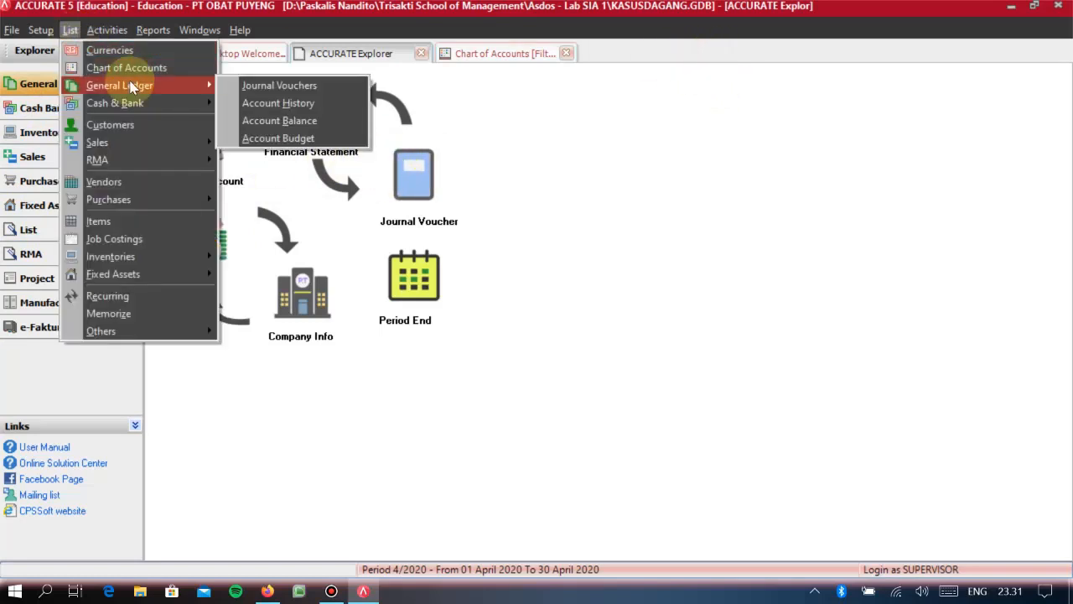
click(296, 88)
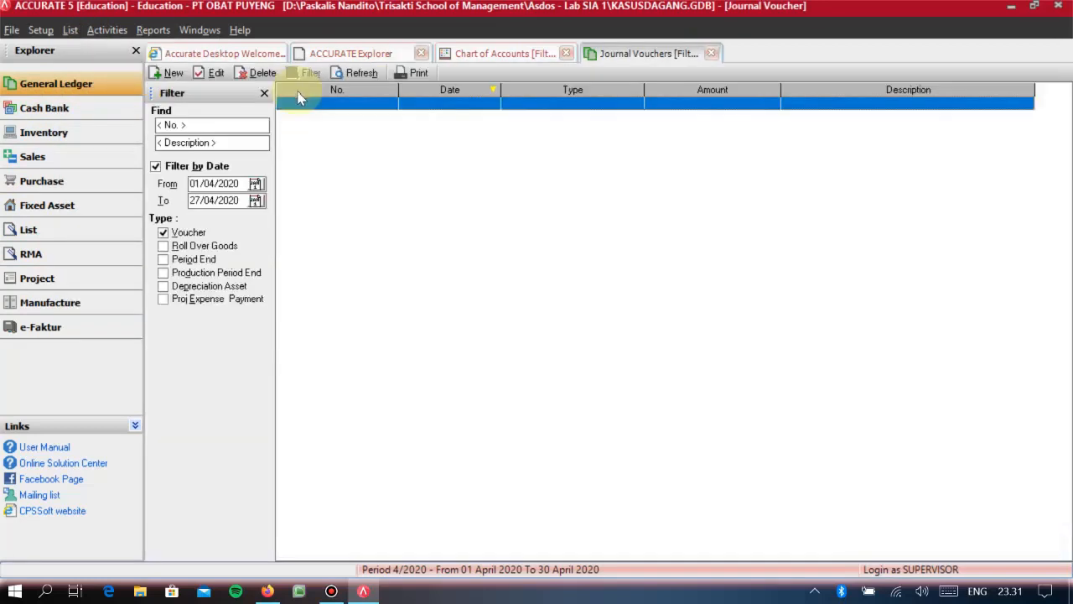
click(709, 54)
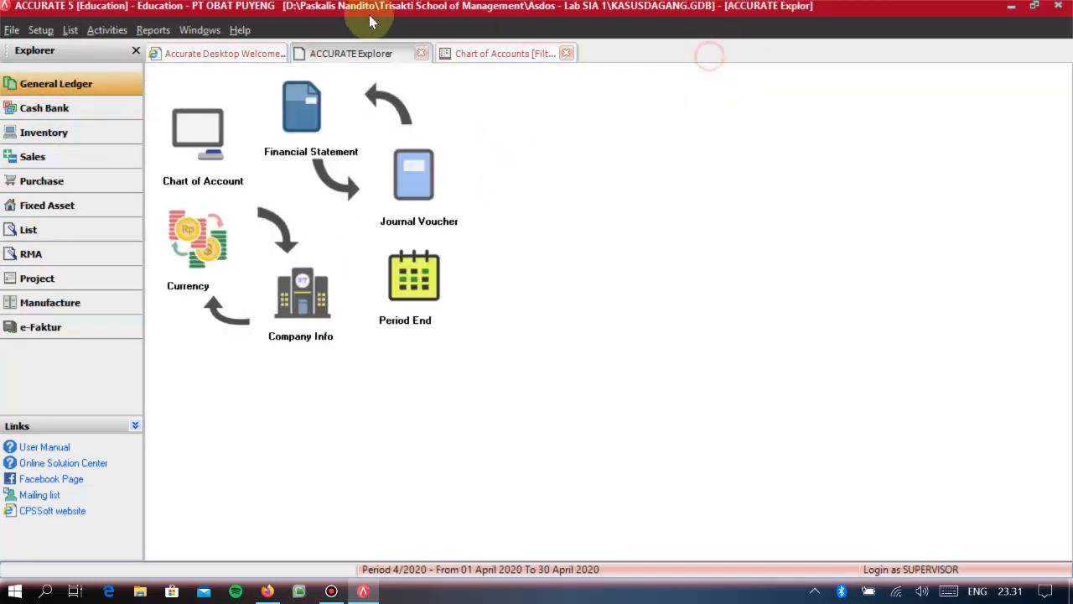
click(69, 34)
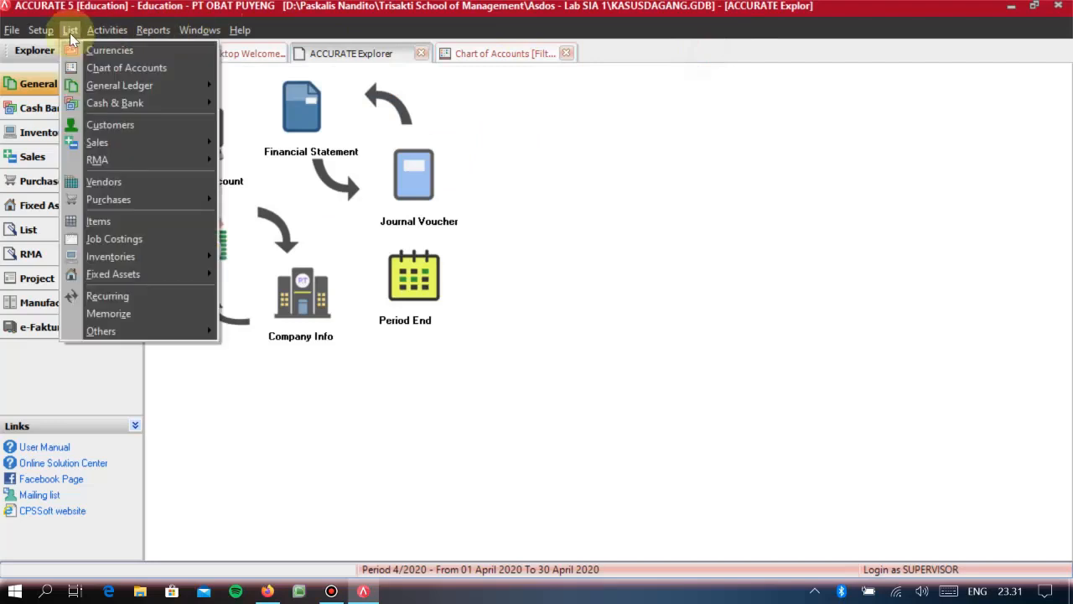
mouse_move(97, 87)
click(264, 86)
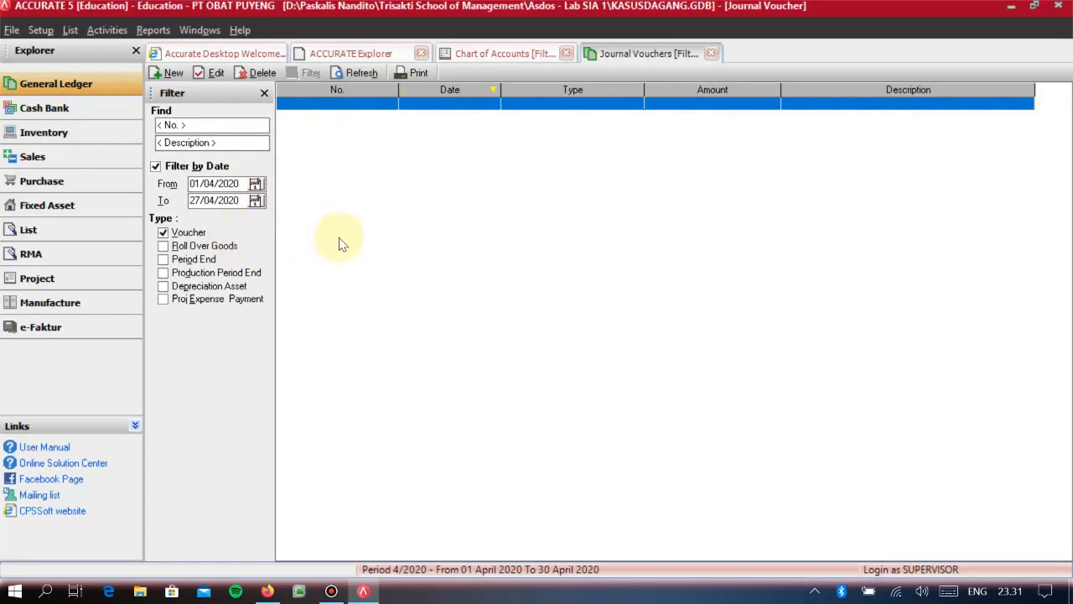
click(156, 166)
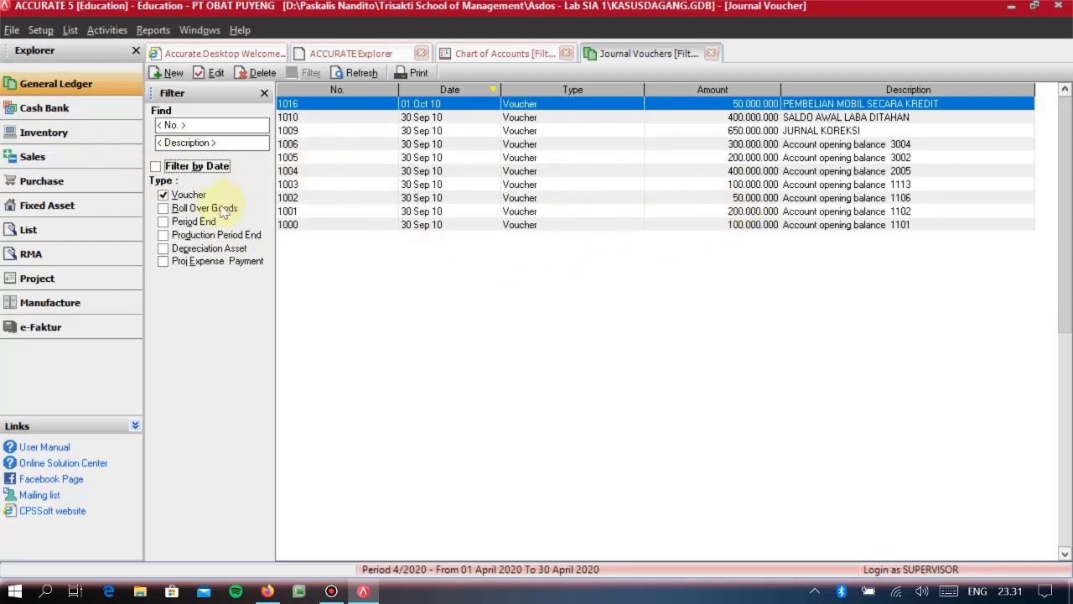
- Include the Period End and Depreciation Asset types in the journal voucher list
click(167, 226)
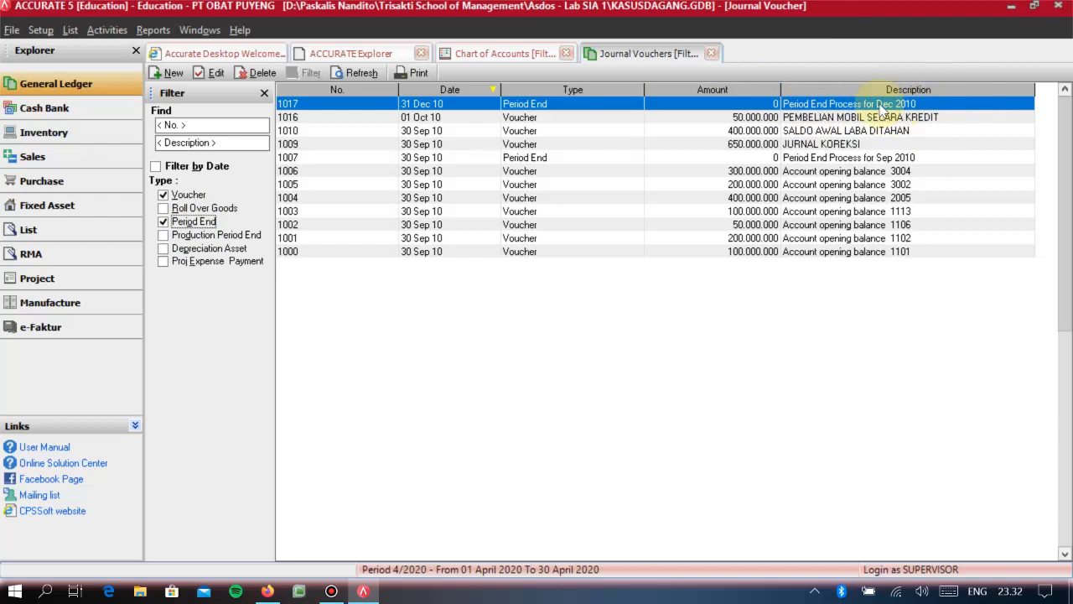
right_click(776, 107)
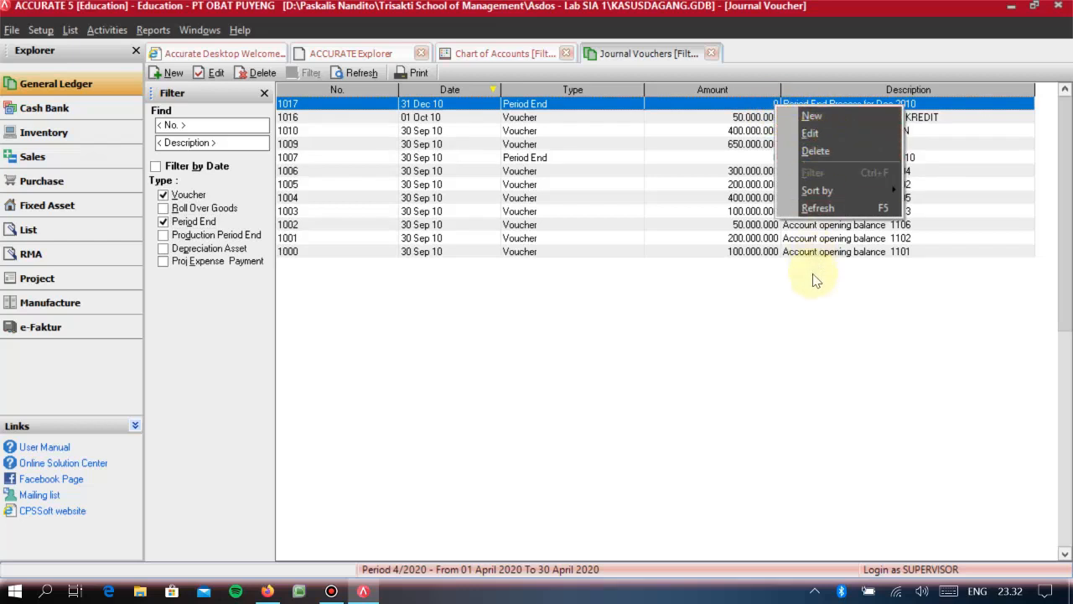
click(721, 332)
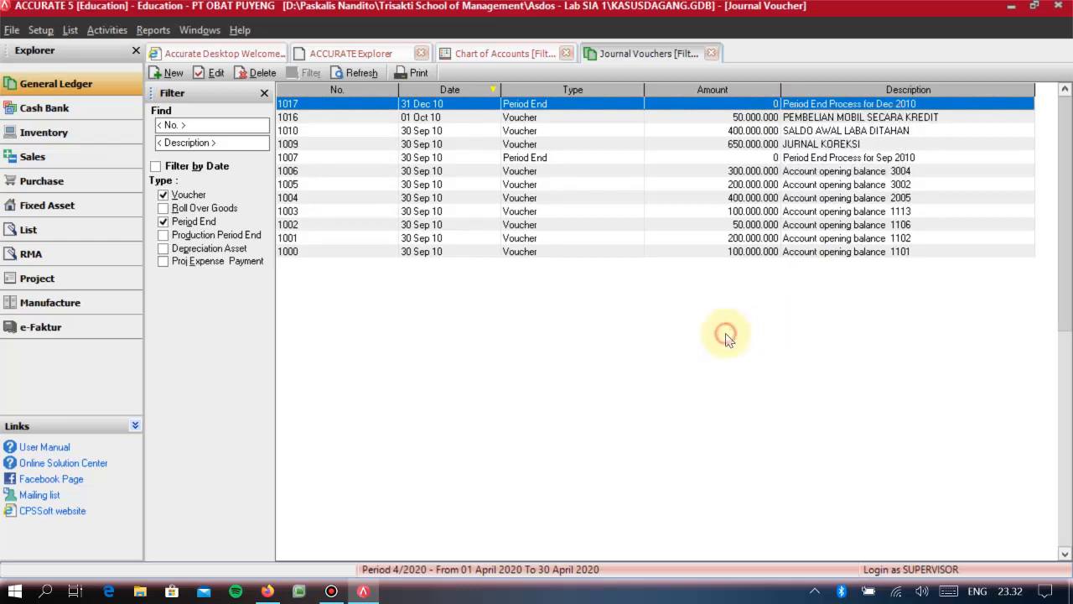
click(162, 249)
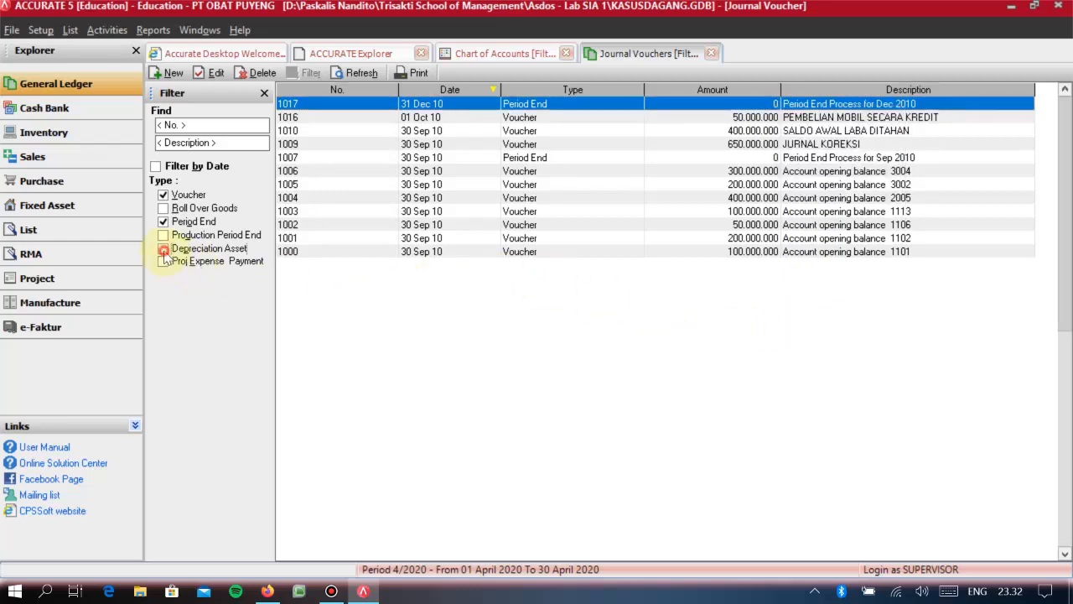
- Examine the December 2010 depreciation and period-end entries and the PEMBELIAN MOBIL SECARA KREDIT voucher in the journal list
click(839, 119)
click(832, 105)
click(832, 117)
click(825, 106)
click(825, 118)
click(826, 104)
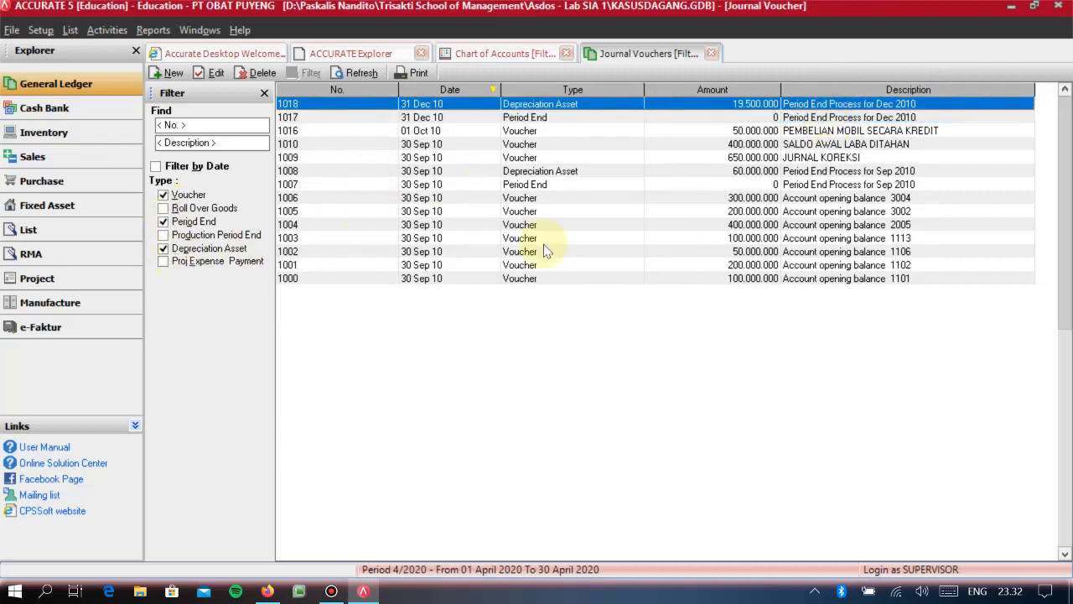
click(899, 118)
click(895, 105)
click(893, 118)
click(891, 105)
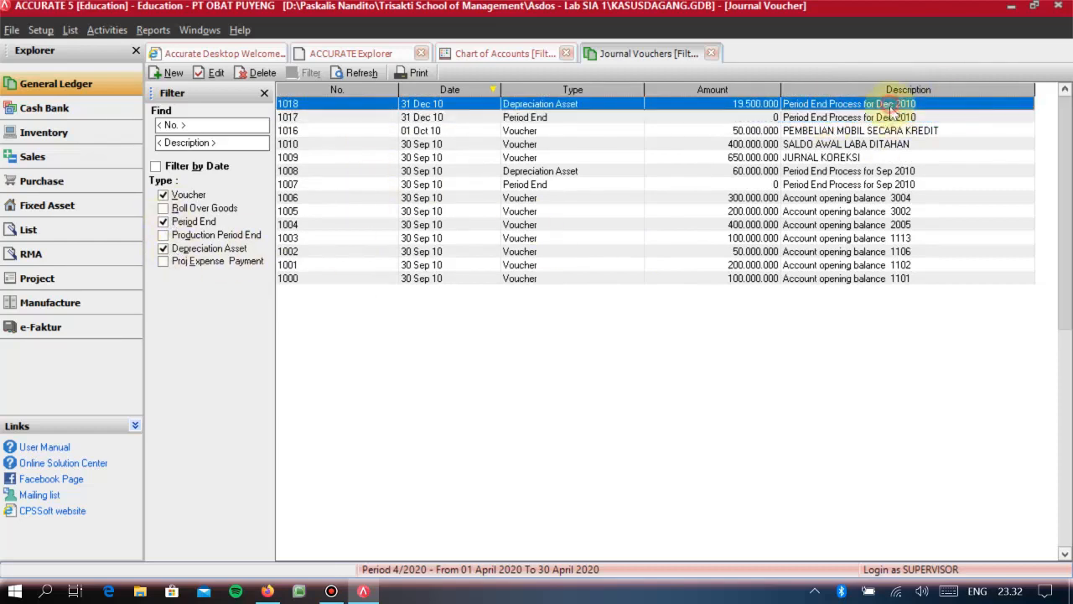
click(887, 117)
click(892, 131)
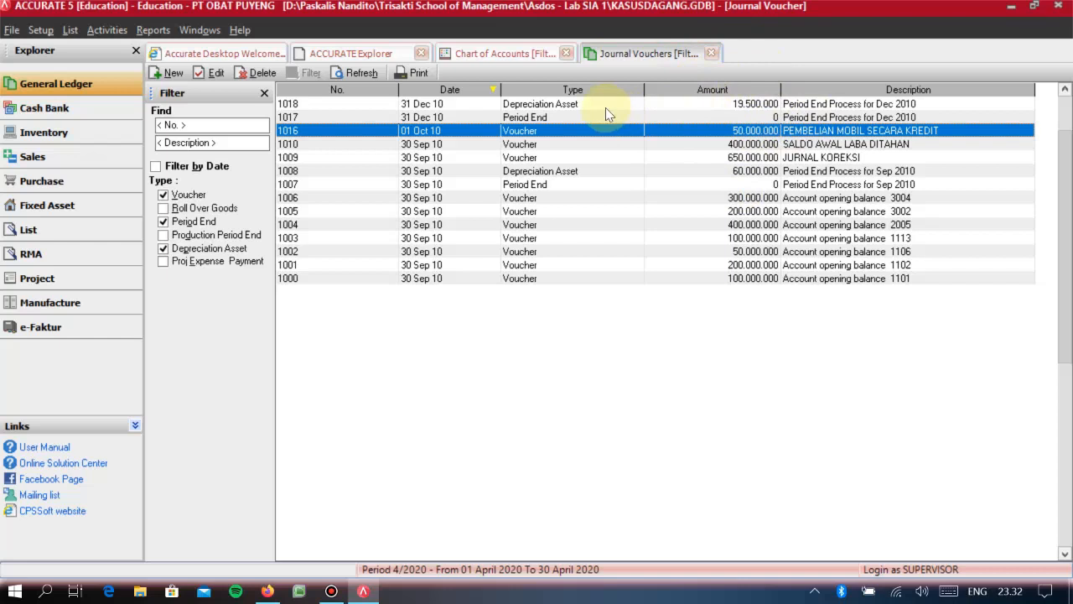
- Check the period and exchange rates in the Period End window and leave it without running the process
click(50, 84)
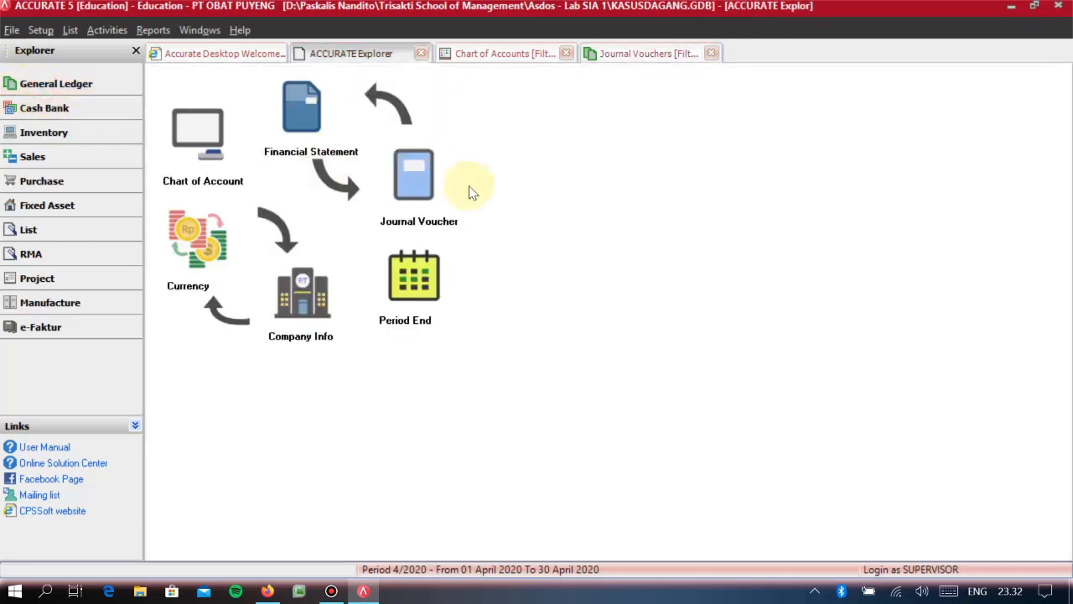
click(437, 277)
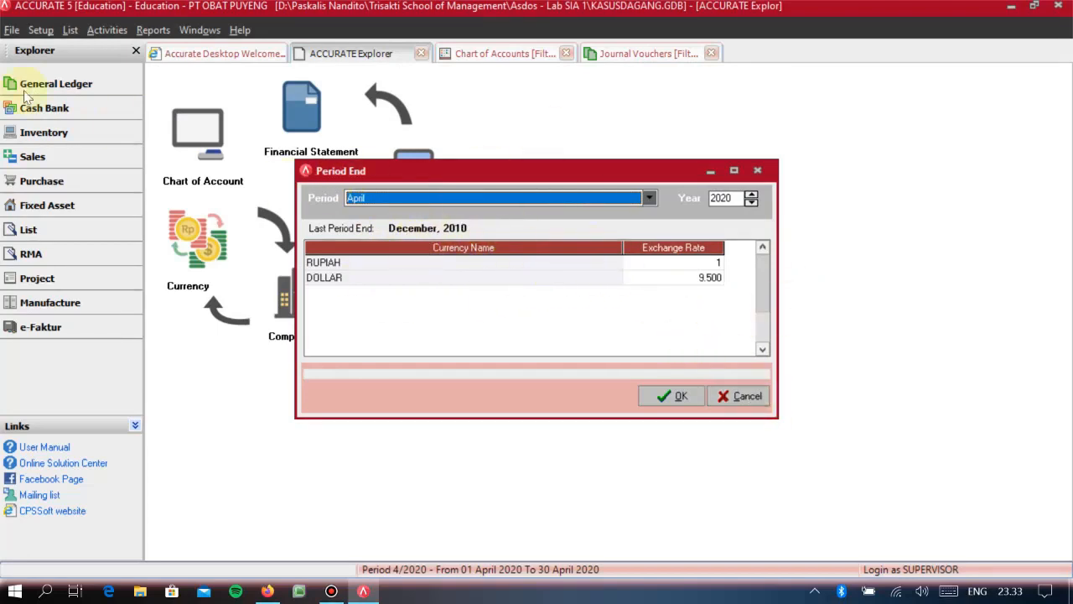
click(721, 399)
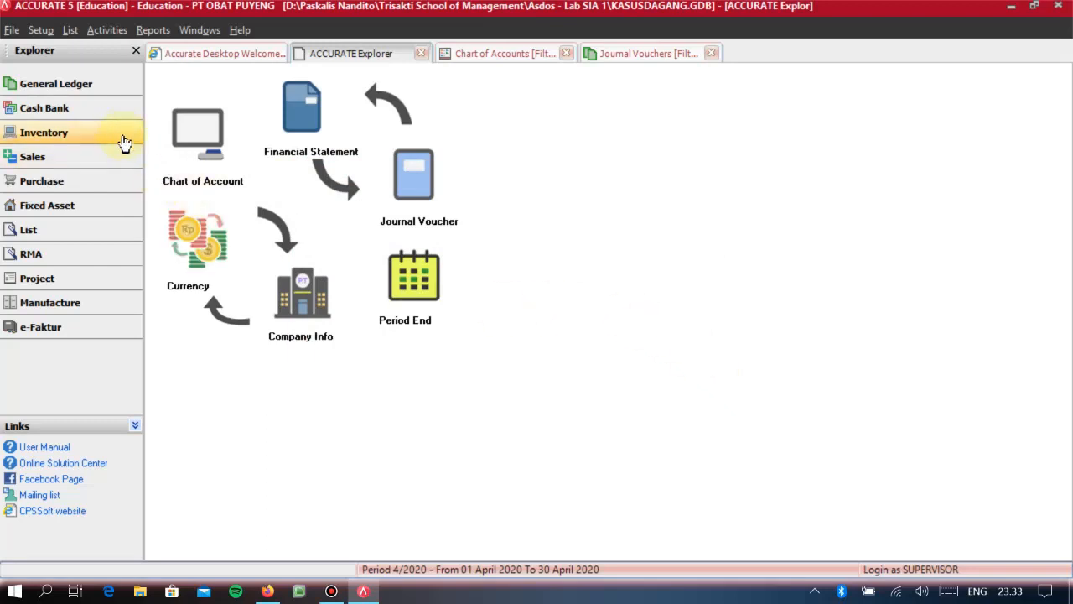
- Start a new journal voucher dated 13/12/2010 with the description AJP 1
click(64, 82)
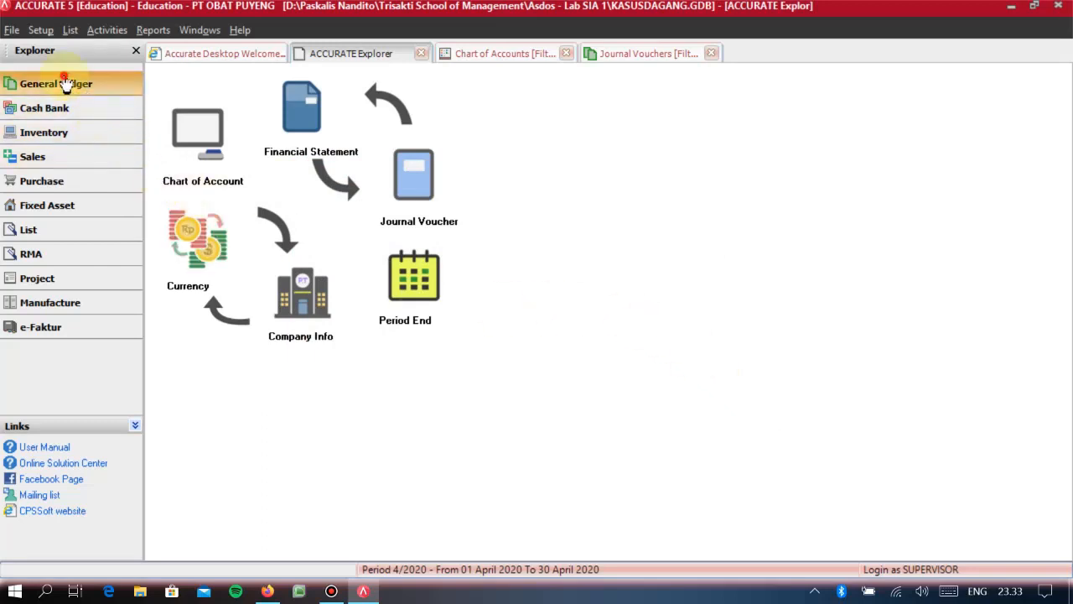
click(429, 187)
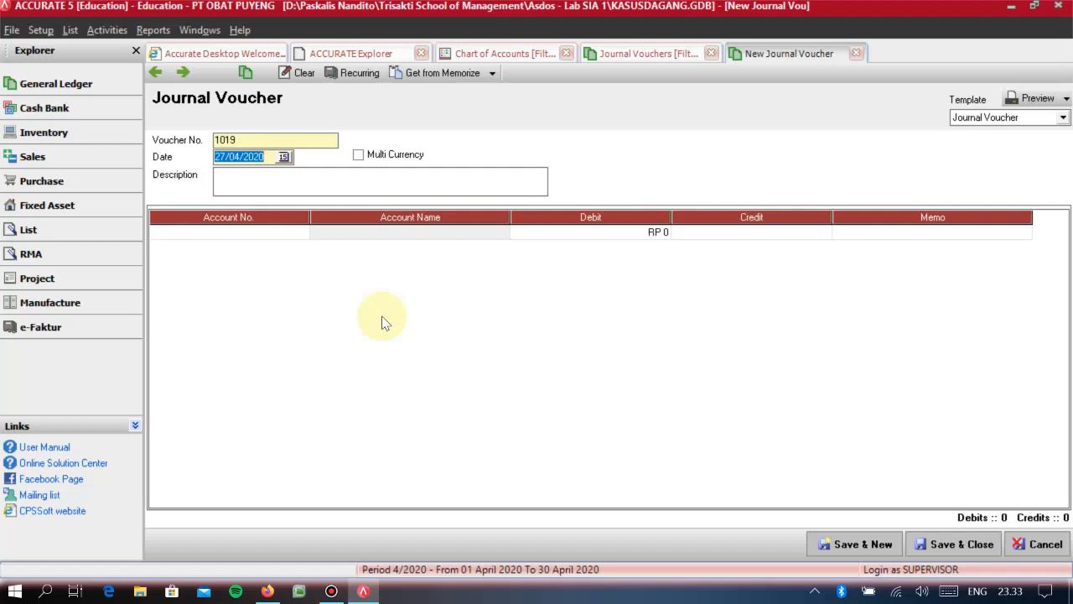
drag(242, 140, 225, 140)
click(247, 157)
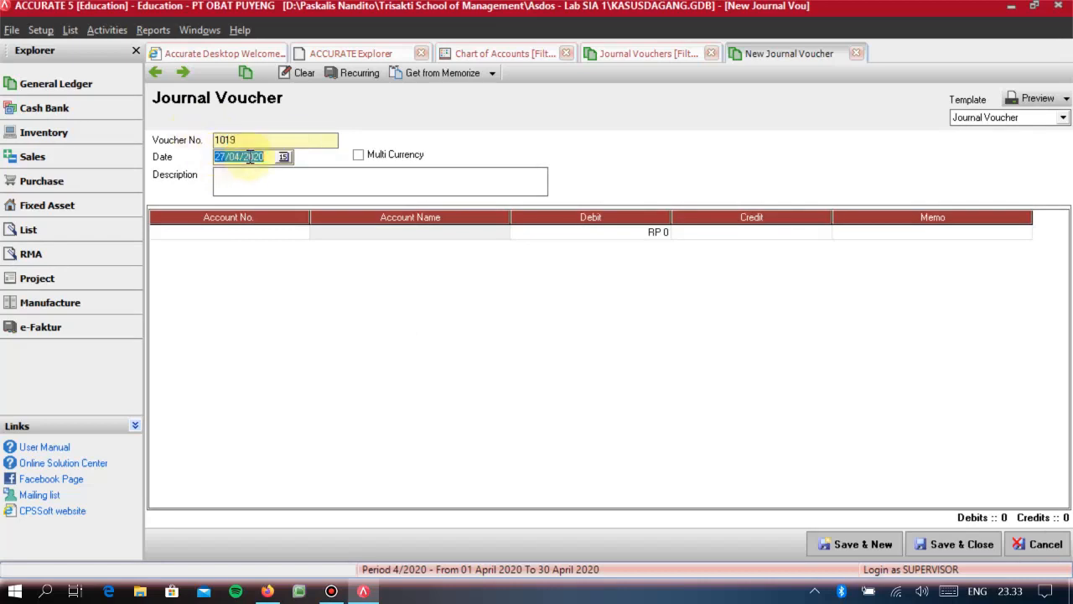
text(13/12/2010)
key(Tab)
key(Tab)
text(PENYE)
key(BackSpace)
key(BackSpace)
key(BackSpace)
key(BackSpace)
key(BackSpace)
text(AJP )
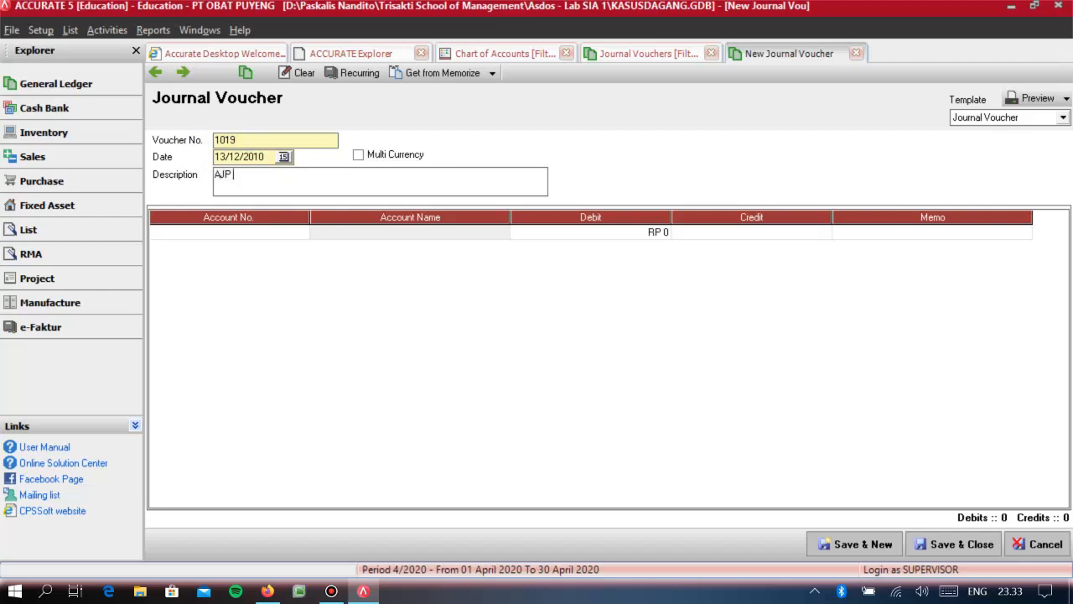
text(1)
key(Tab)
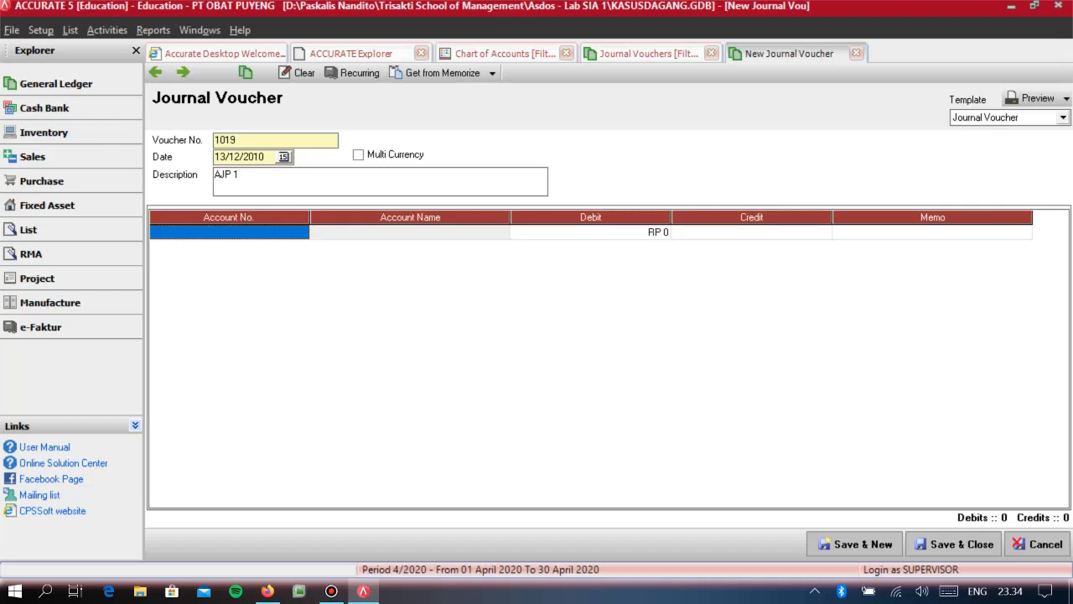
- Add a 20.000.000 debit line for BEBAN GAJI KARYAWAN to the AJP 1 voucher
text(BEBAN)
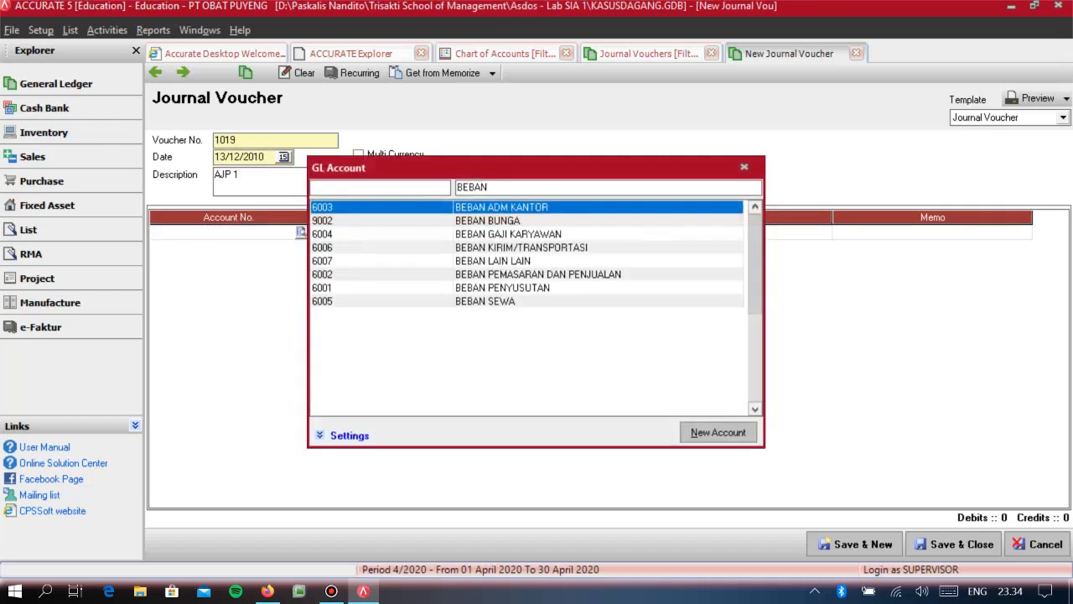
key(Down)
key(Down)
key(Return)
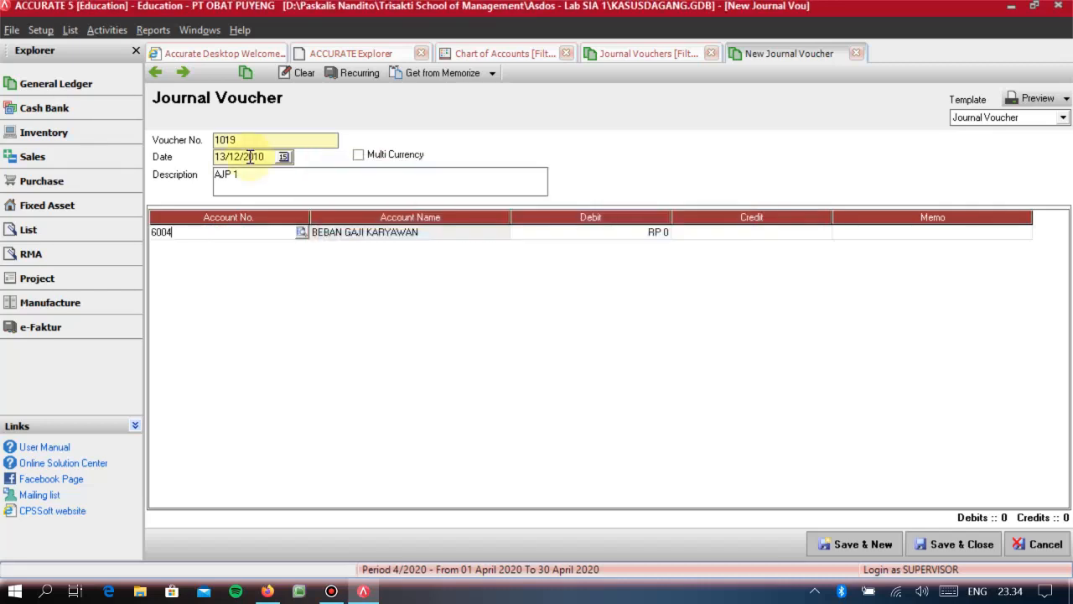
key(Tab)
text(20.000.000)
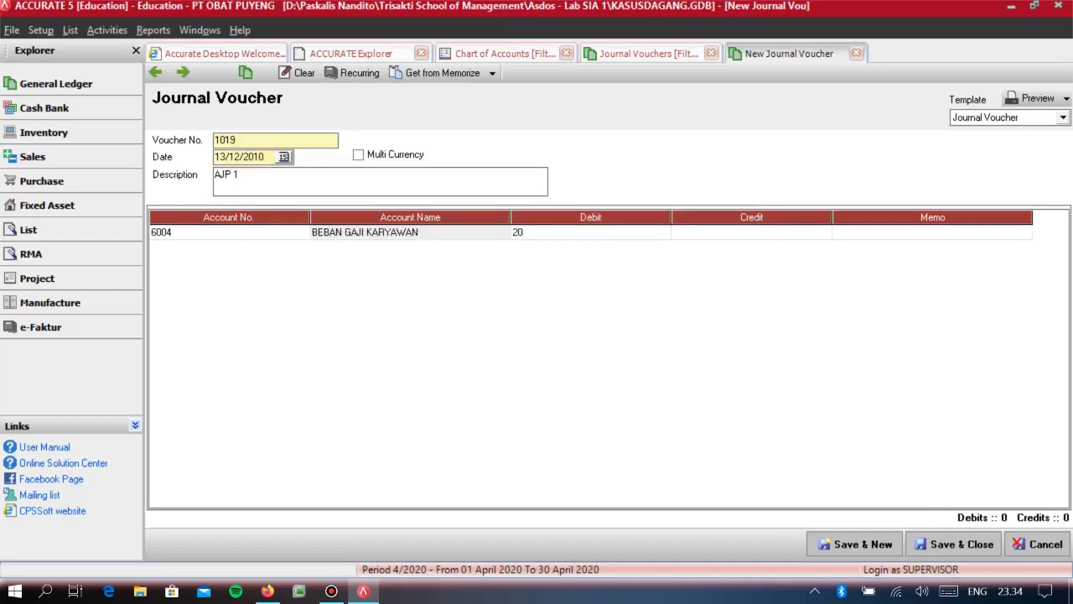
key(Tab)
key(Tab)
key(Tab)
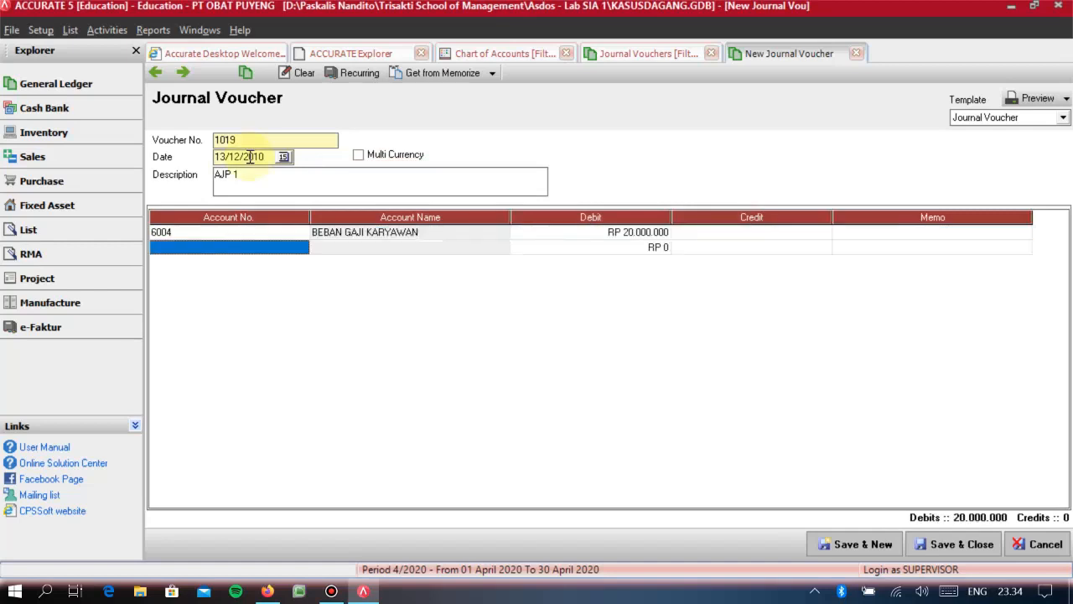
- Search the account list for UTANG GAJI to use on the voucher's second line
text(UTANG GAJIO)
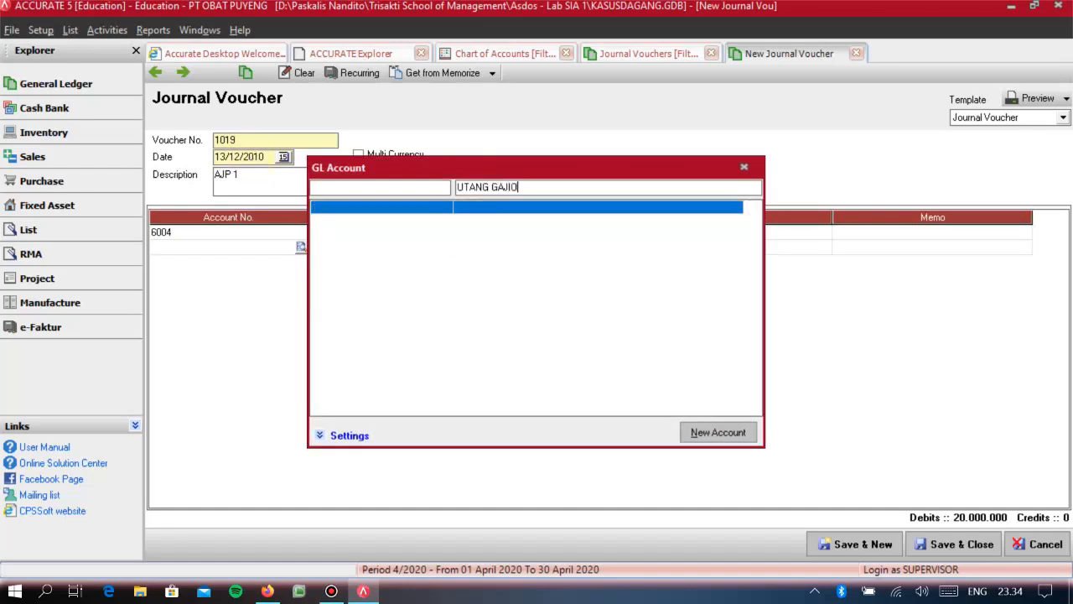
key(BackSpace)
key(BackSpace)
key(BackSpace)
key(BackSpace)
key(BackSpace)
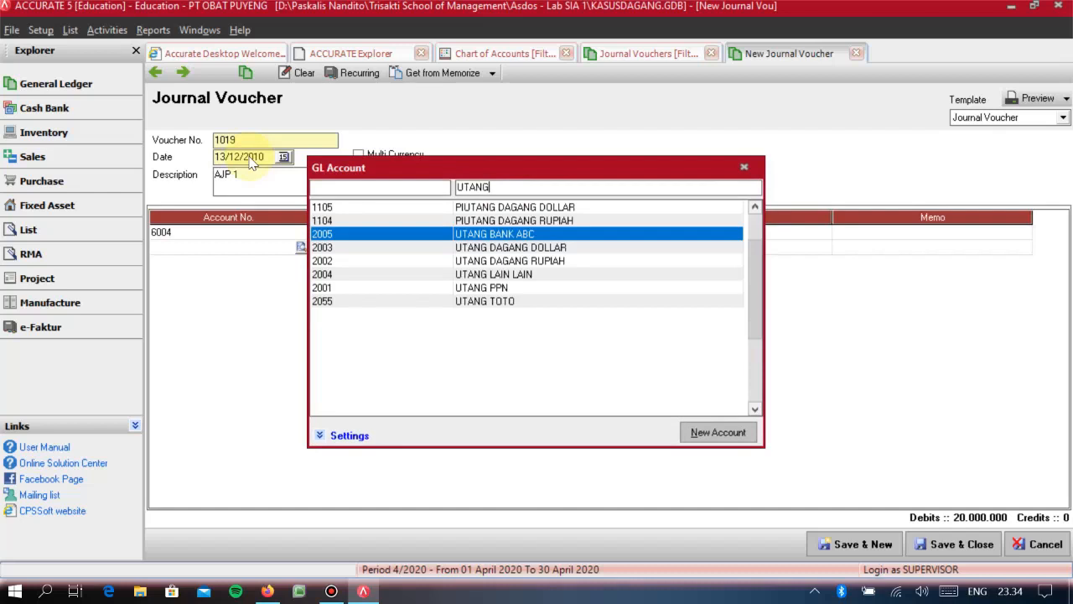
- Start a new account from the account search and set its type to Other Current Liability
click(698, 431)
click(323, 112)
click(304, 157)
click(329, 112)
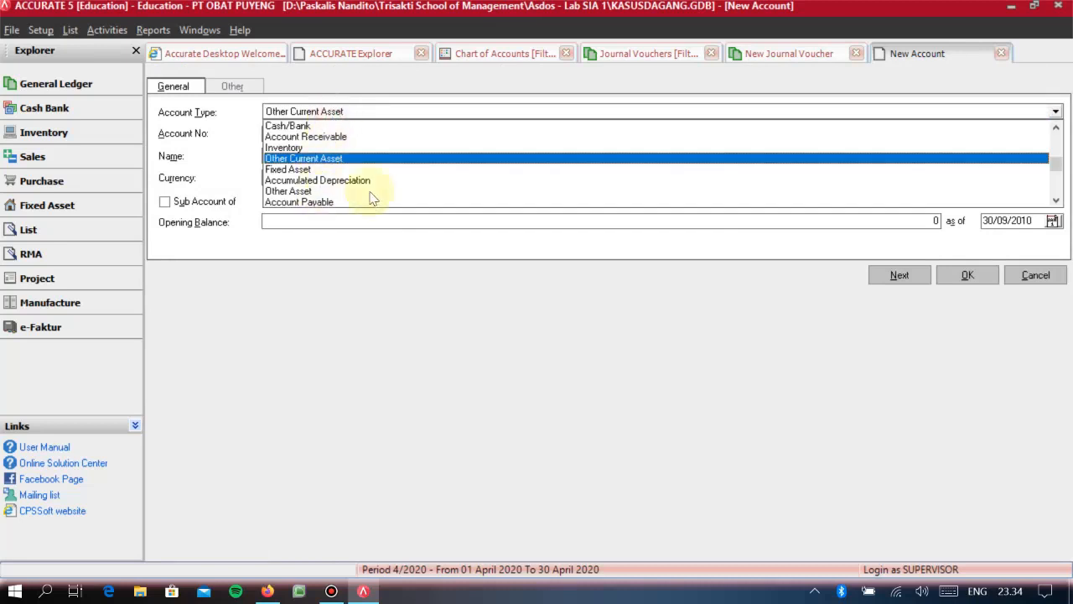
click(1055, 200)
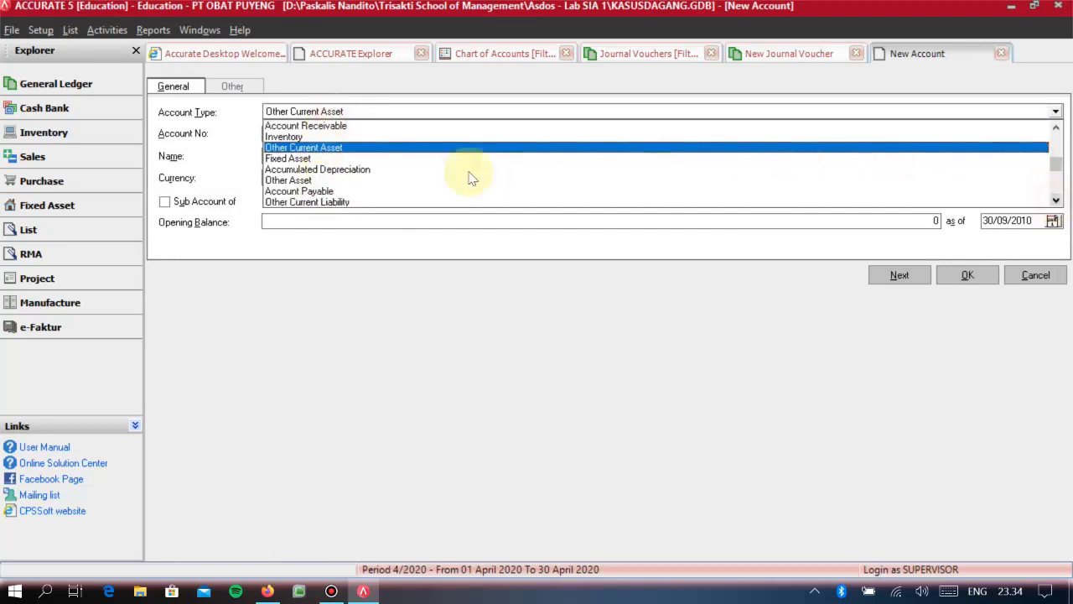
click(307, 202)
key(Tab)
- Name the new account UTANG GAJI KARYAWAN and save it to the voucher's second line
click(282, 155)
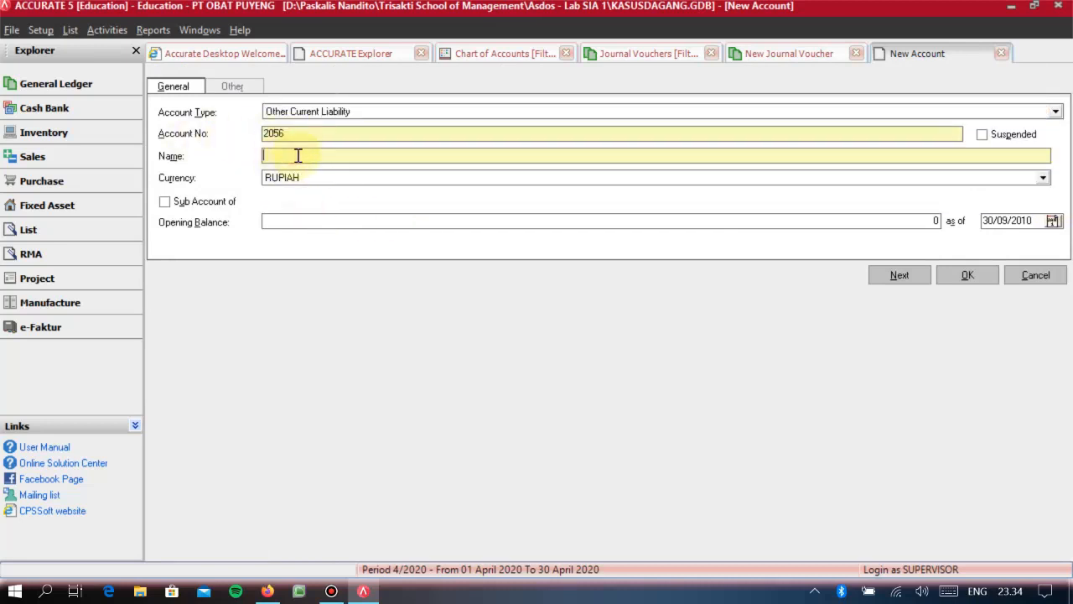
text(UTANG GAJI KARYAWAN)
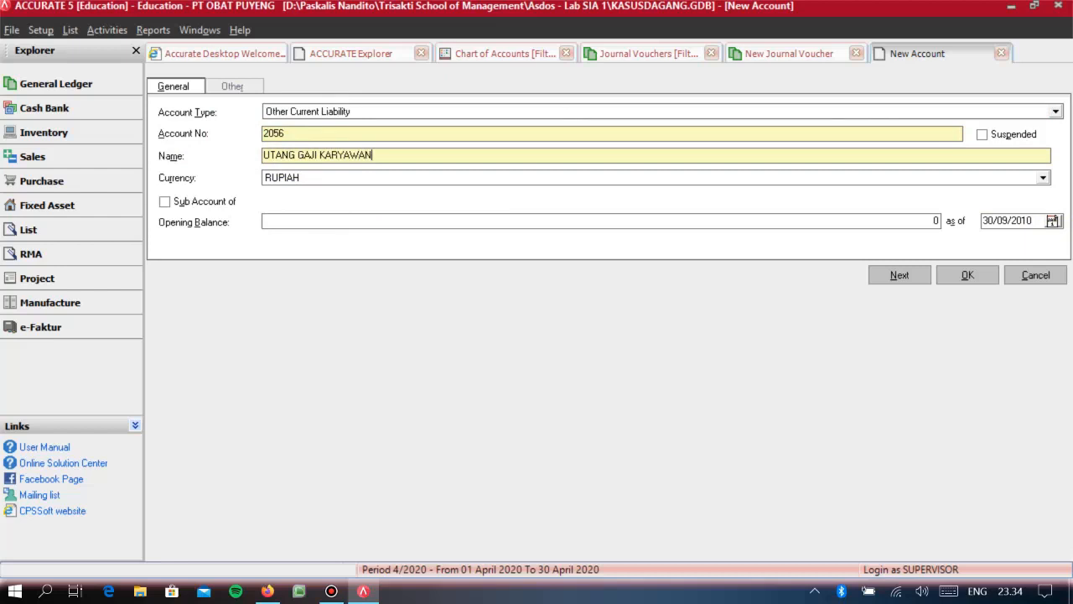
click(966, 274)
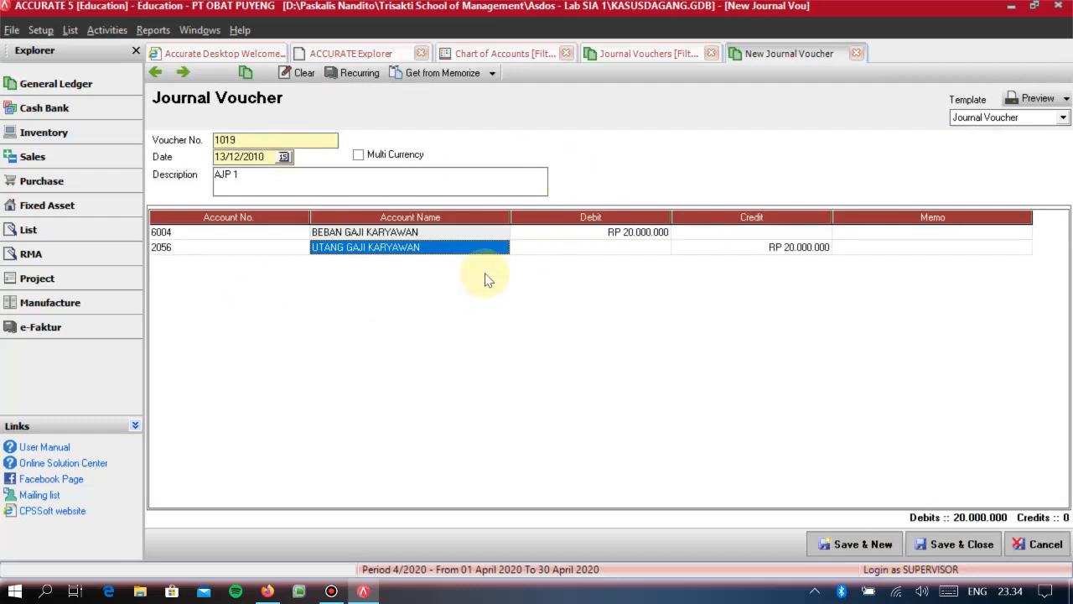
- Save the AJP 1 voucher with 20.000.000 credited to UTANG GAJI KARYAWAN and continue to a new voucher
click(531, 247)
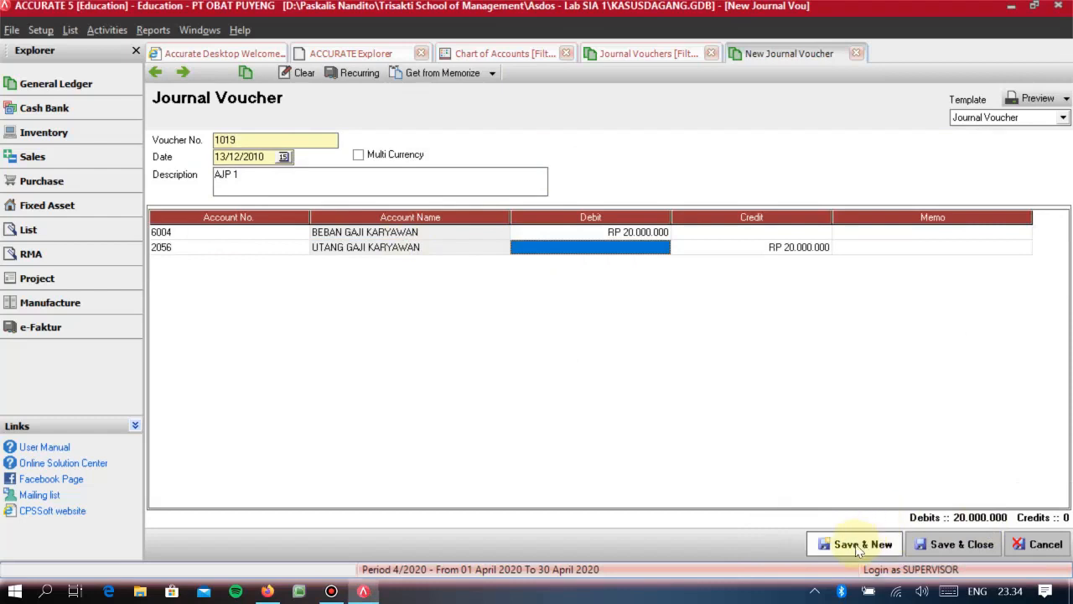
click(861, 545)
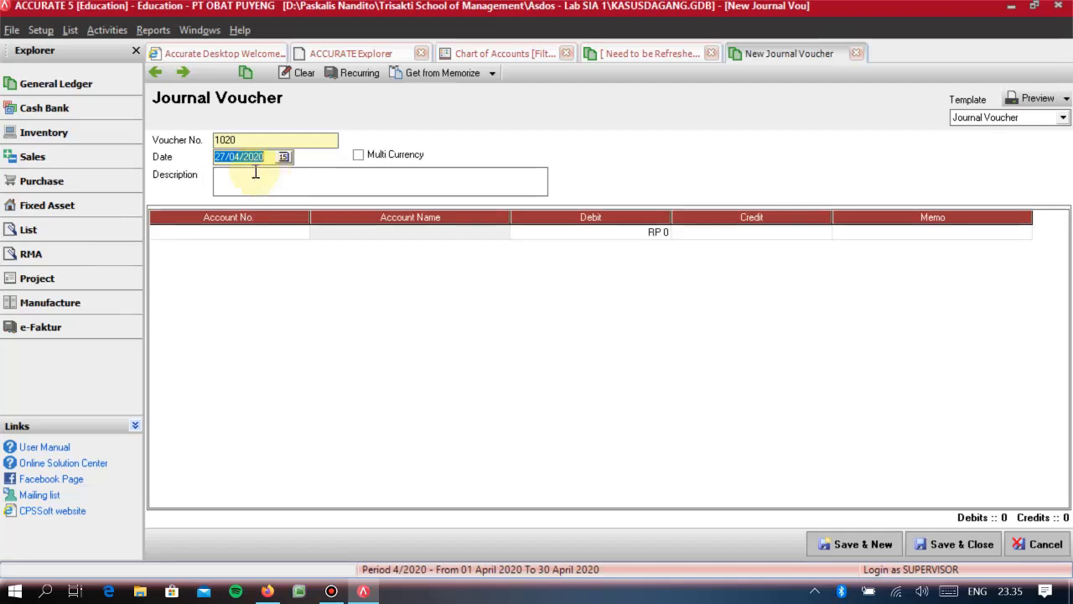
- Set the new voucher's date to 31/12/2010 and its description to AJP 2
text(31/12/02)
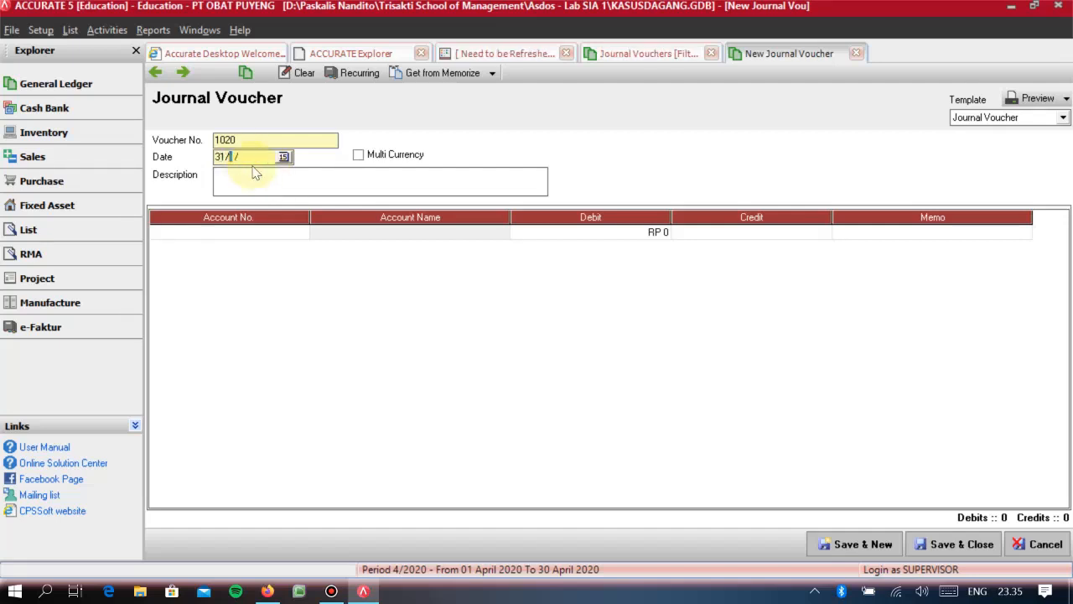
key(BackSpace)
key(BackSpace)
text(2010)
key(Tab)
click(256, 173)
text(AJP 2)
key(Tab)
- Add a 3.000.000 debit line for BEBAN SEWA to the AJP 2 voucher
text(BEBAN)
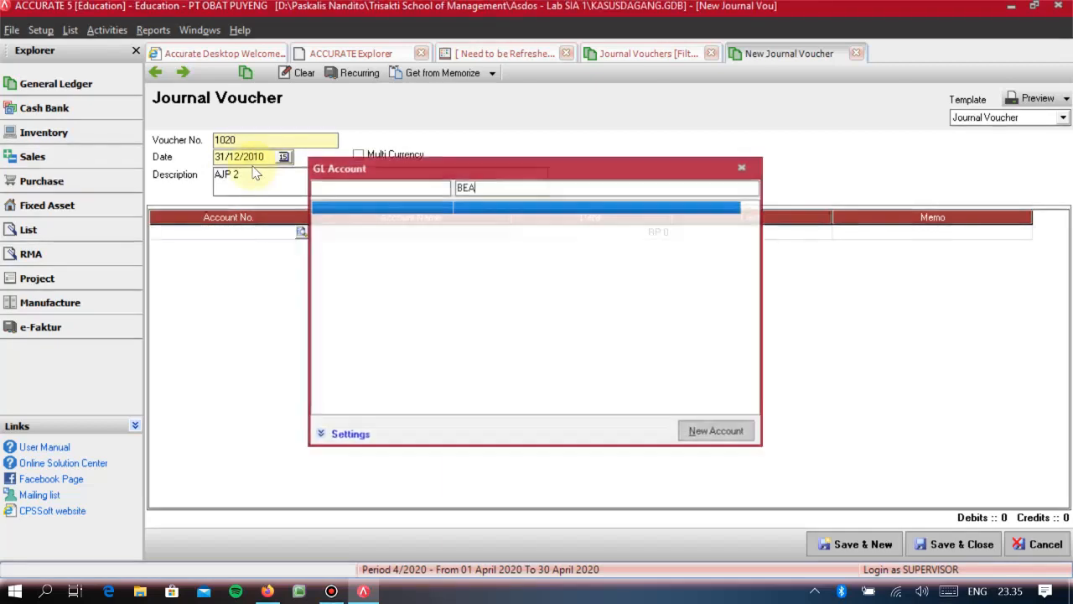
key(Down)
key(Down)
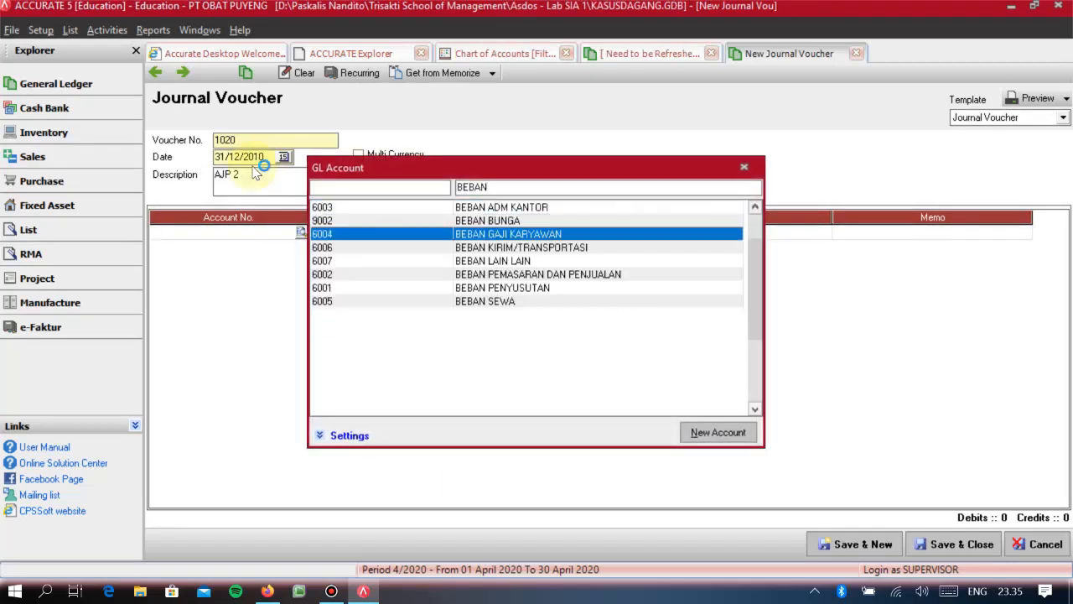
key(Down)
key(Down)
key(Down)
key(Down)
key(Down)
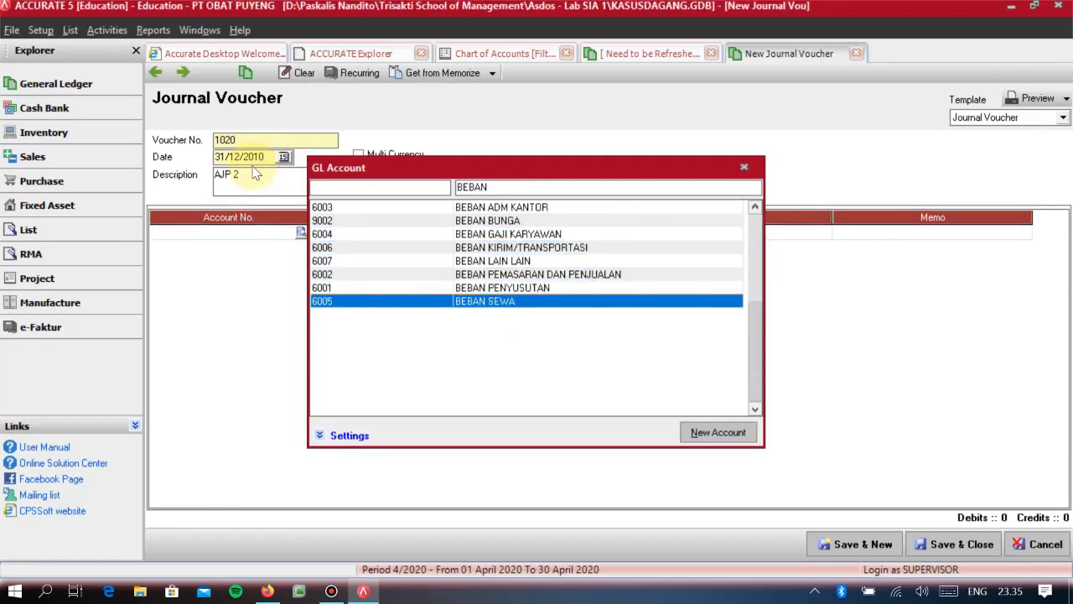
key(Return)
key(Tab)
text(3.000.0)
text(000000)
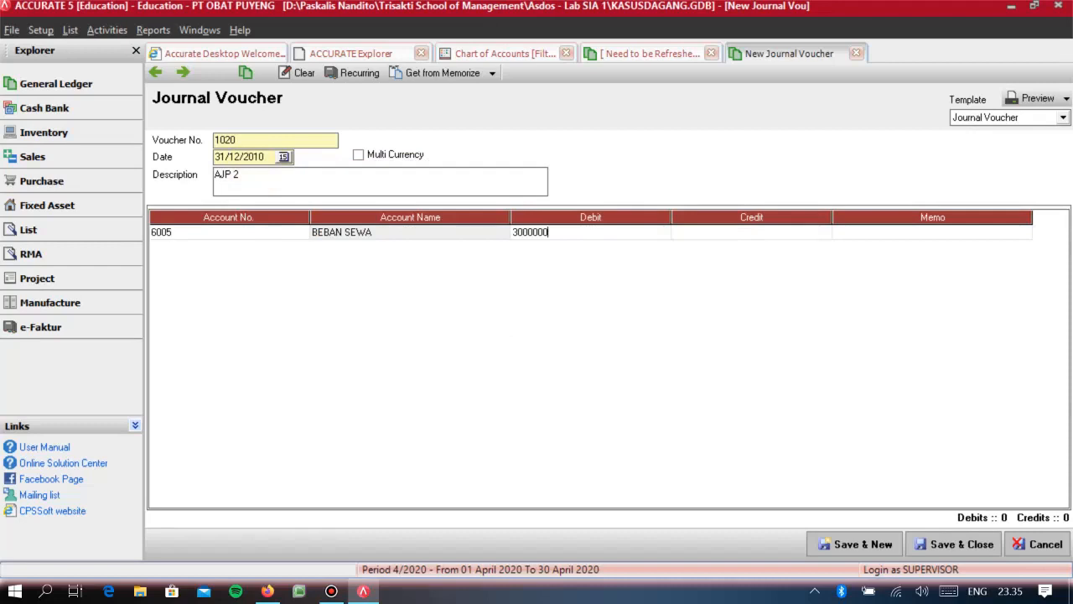
key(Tab)
key(Tab)
key(Tab)
- Credit 3.000.000 to SEWA DIBAYAR DI MUKA and save the AJP 2 voucher
text(SEWA)
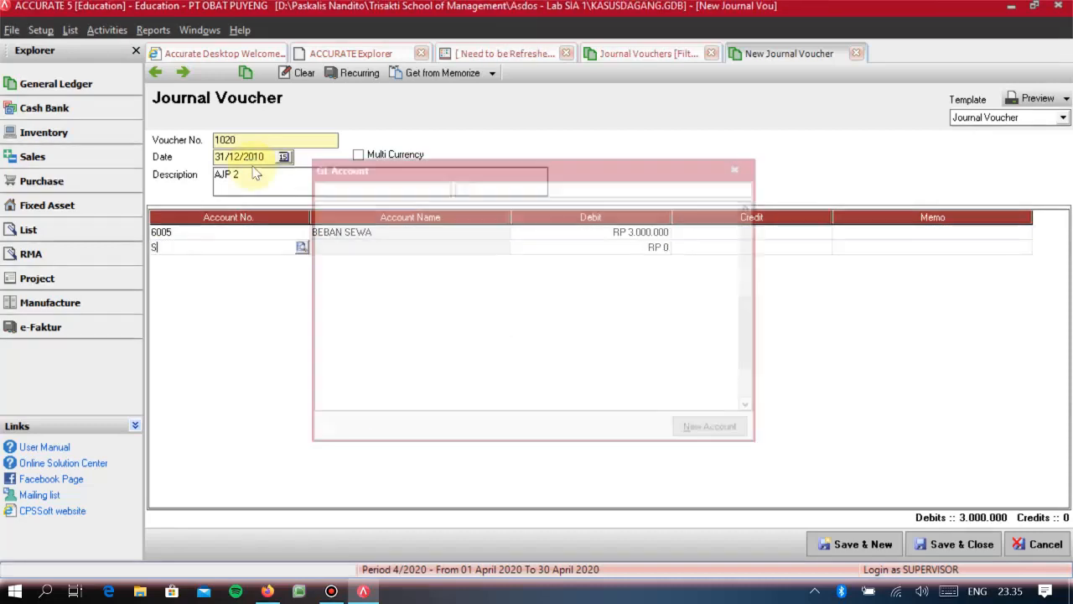
key(Return)
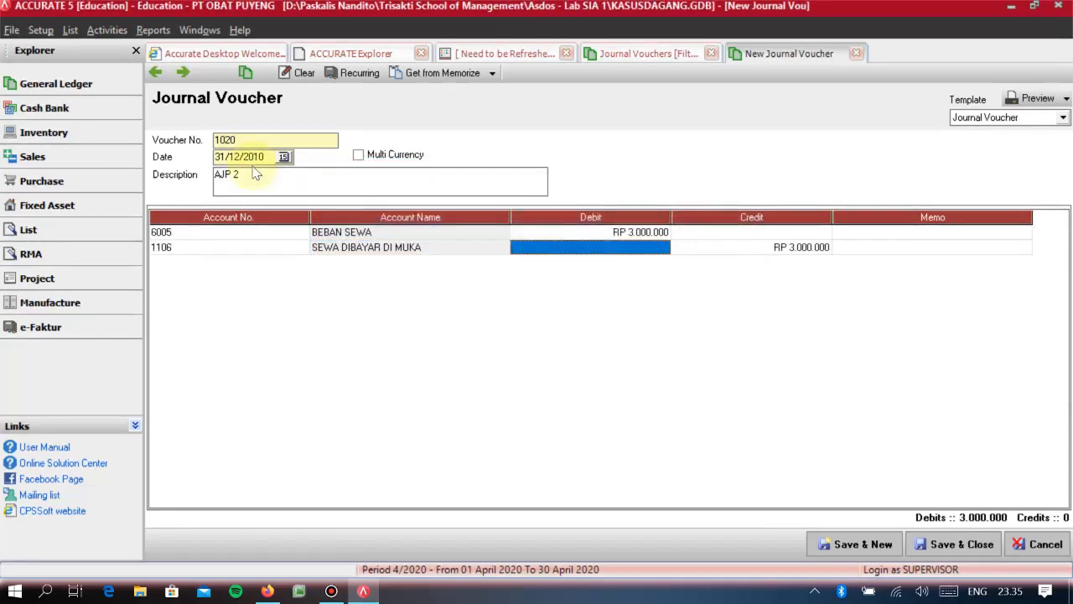
key(Tab)
key(Tab)
key(Tab)
key(Up)
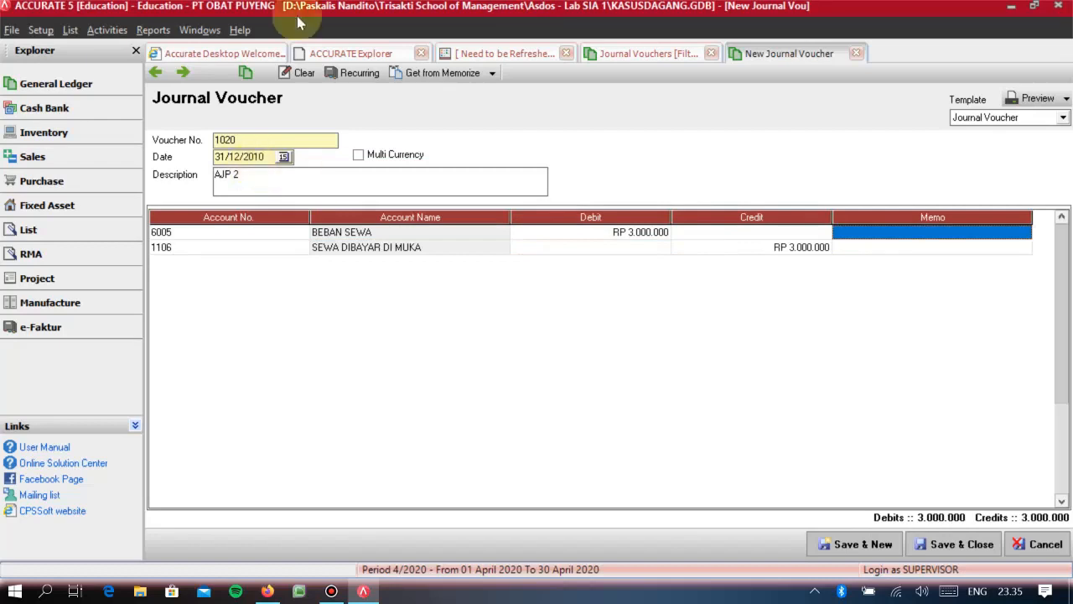
click(837, 547)
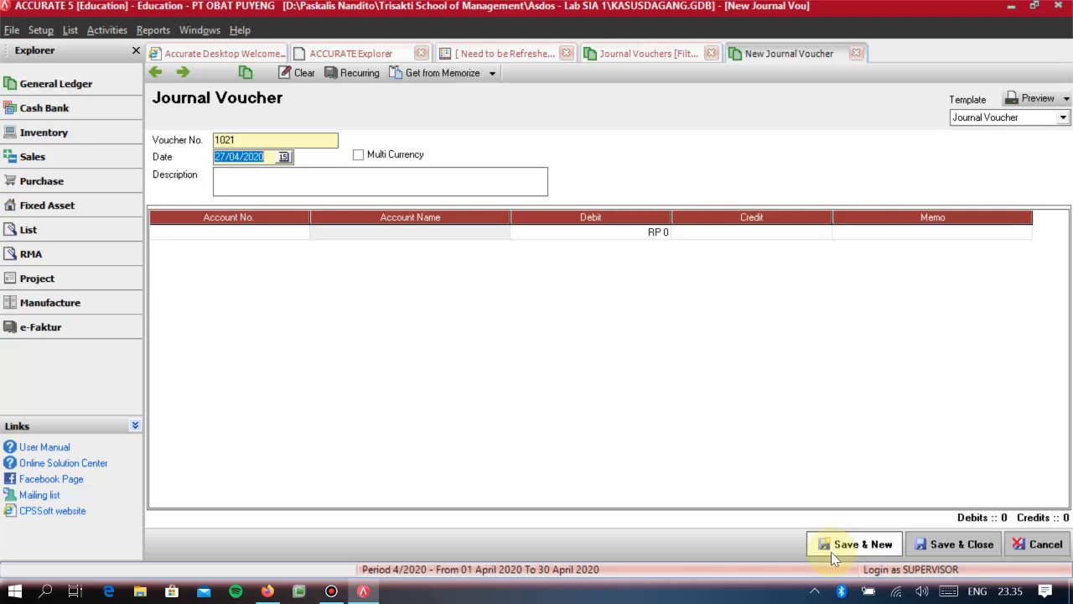
- Close the blank voucher, the journal voucher list and the chart of accounts, and open the index of financial statement reports
click(857, 53)
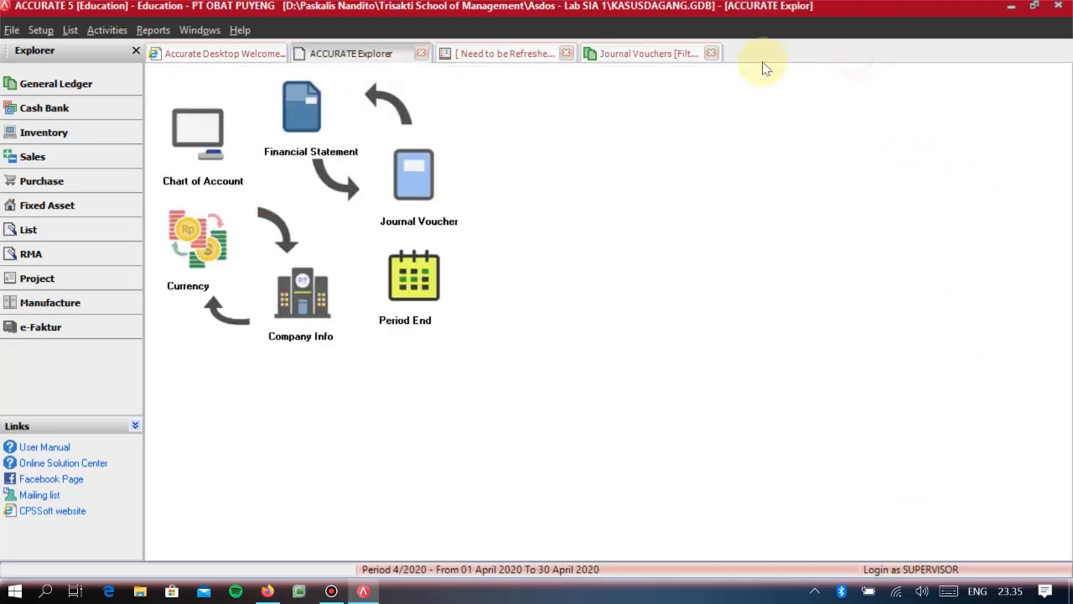
click(711, 52)
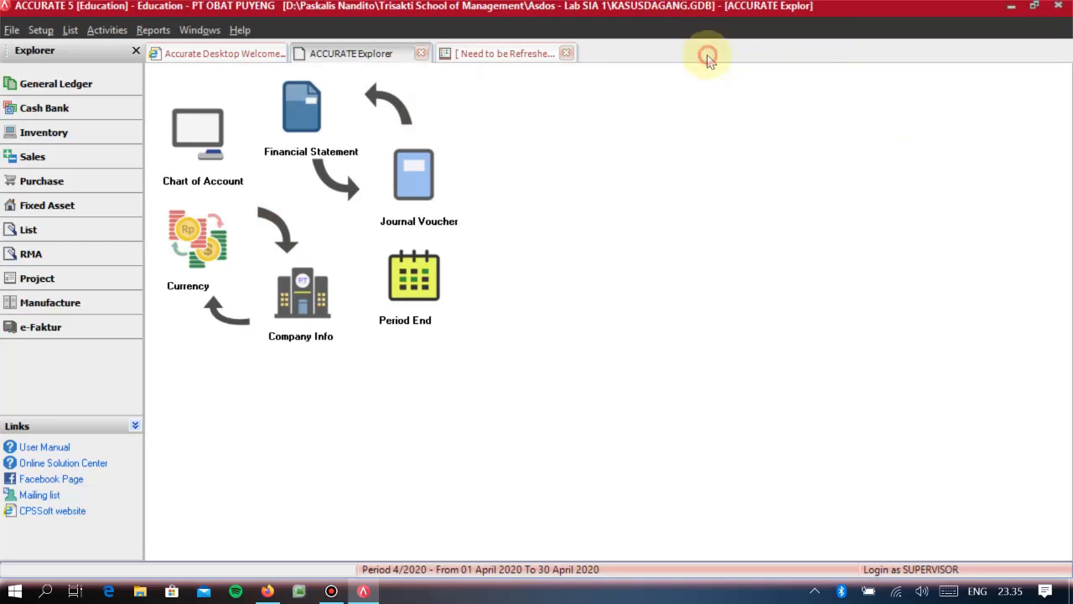
click(549, 54)
click(362, 73)
click(566, 53)
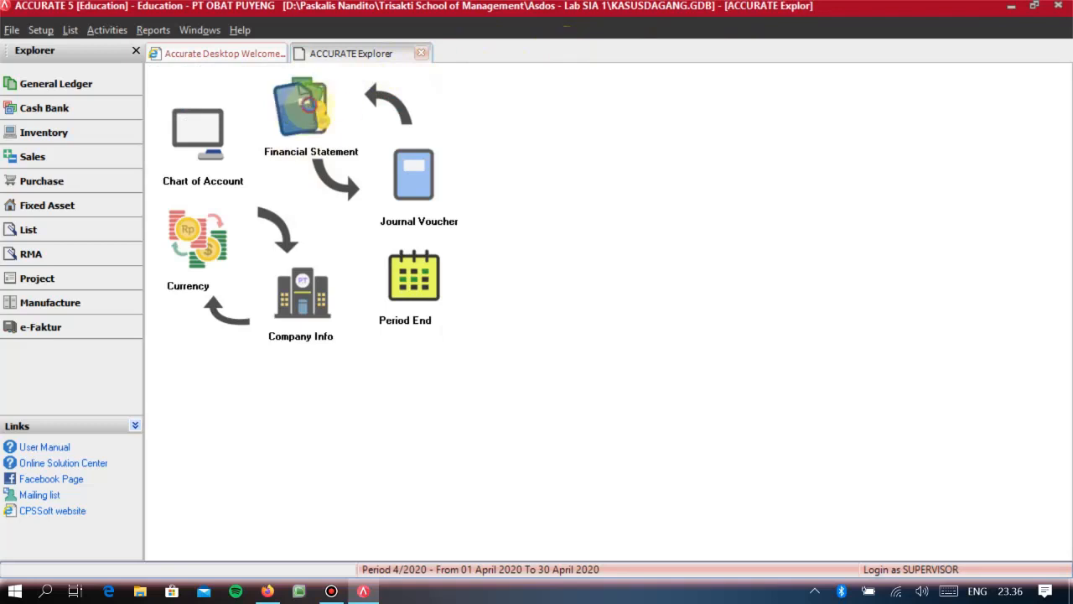
click(307, 100)
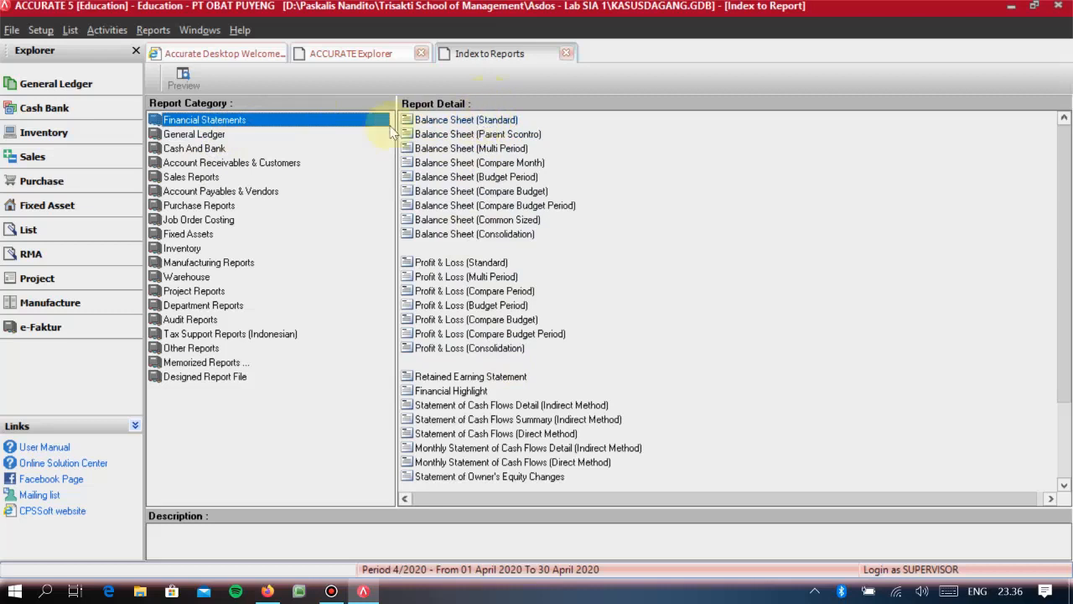
- Generate the Balance Sheet (Standard) report as of 31/12/2010
click(469, 123)
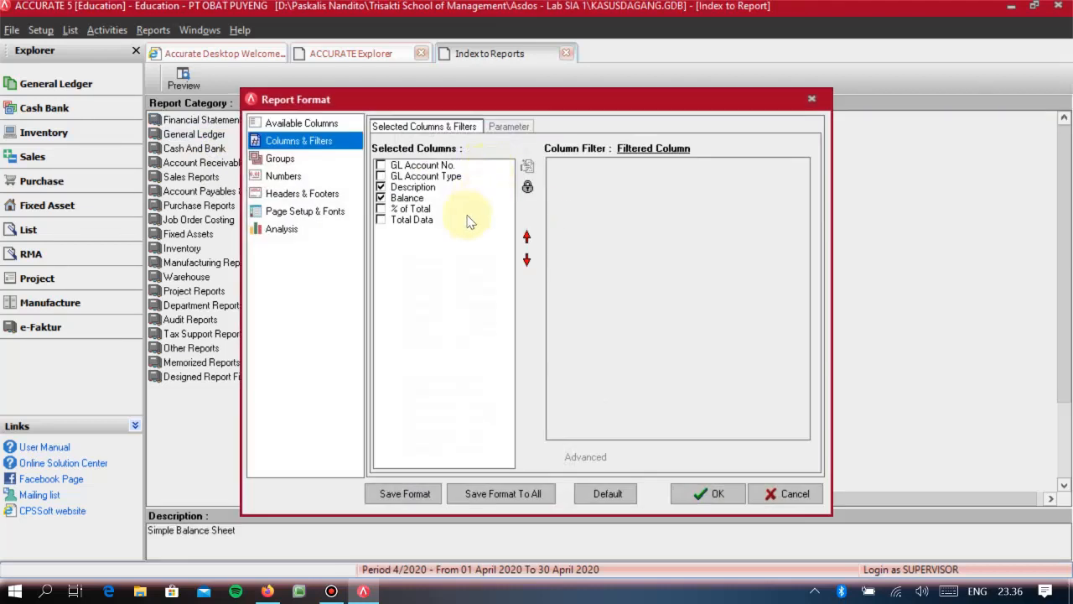
click(759, 493)
double_click(474, 124)
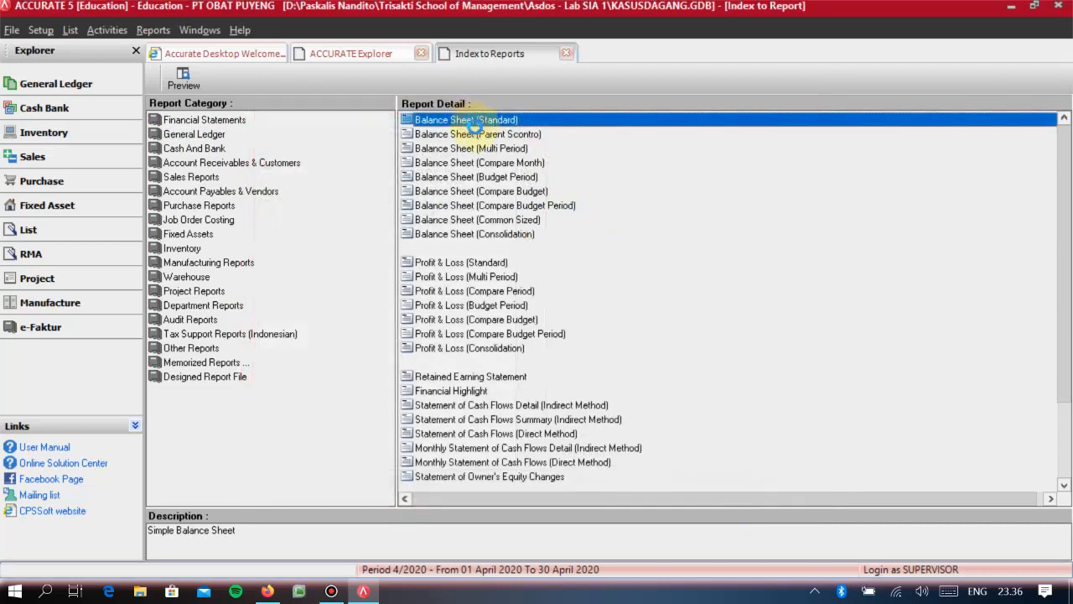
drag(495, 161, 419, 162)
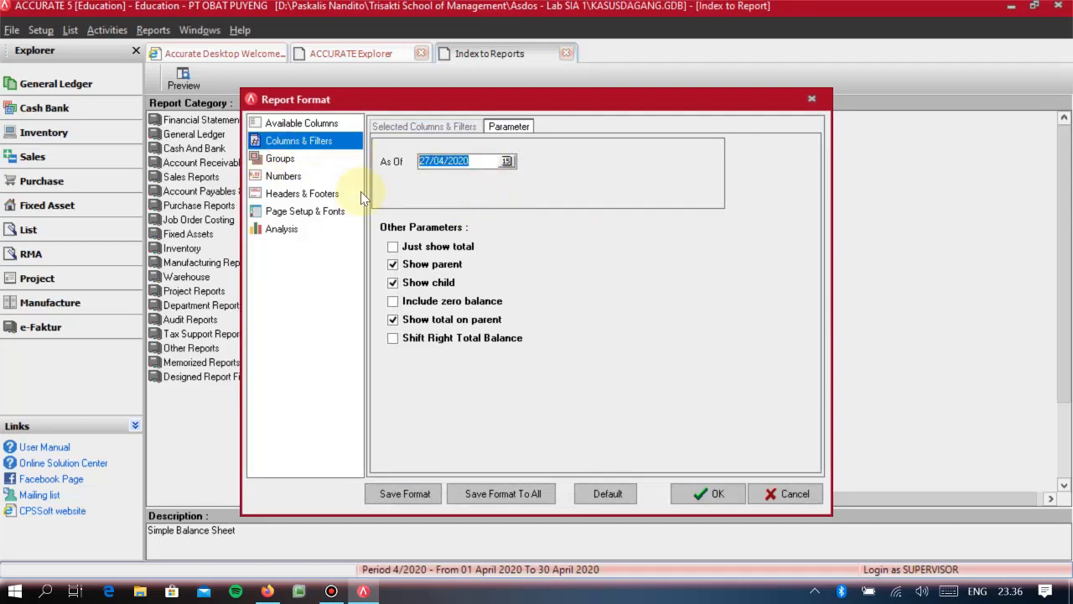
text(31/12/0)
key(BackSpace)
key(BackSpace)
text(2010)
key(Return)
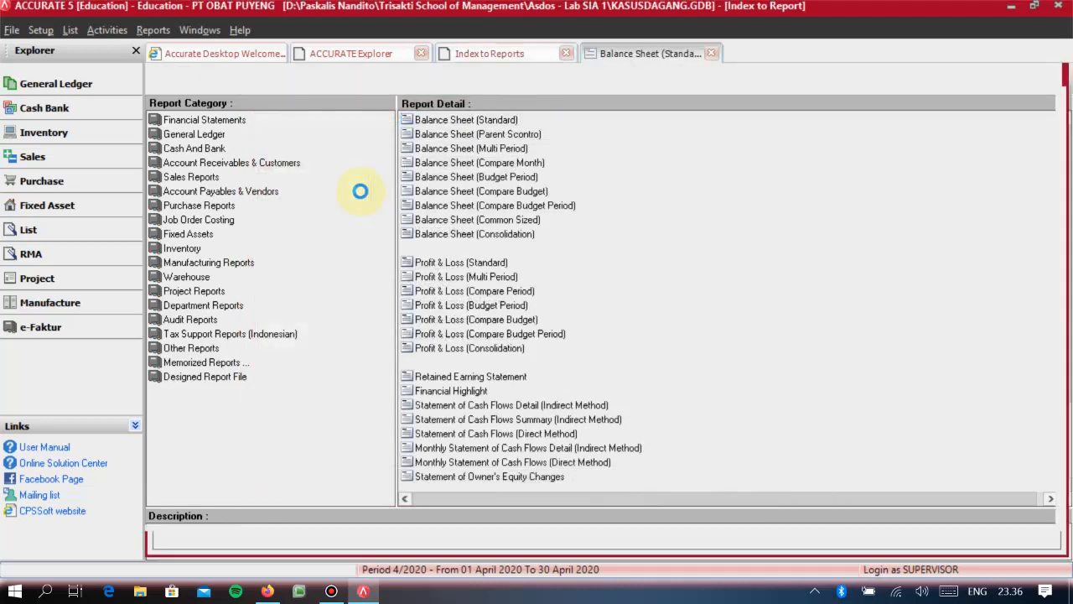
- Examine the balance sheet through its liabilities and equities, and close the report
scroll(495, 302, down, 5)
scroll(587, 369, down, 5)
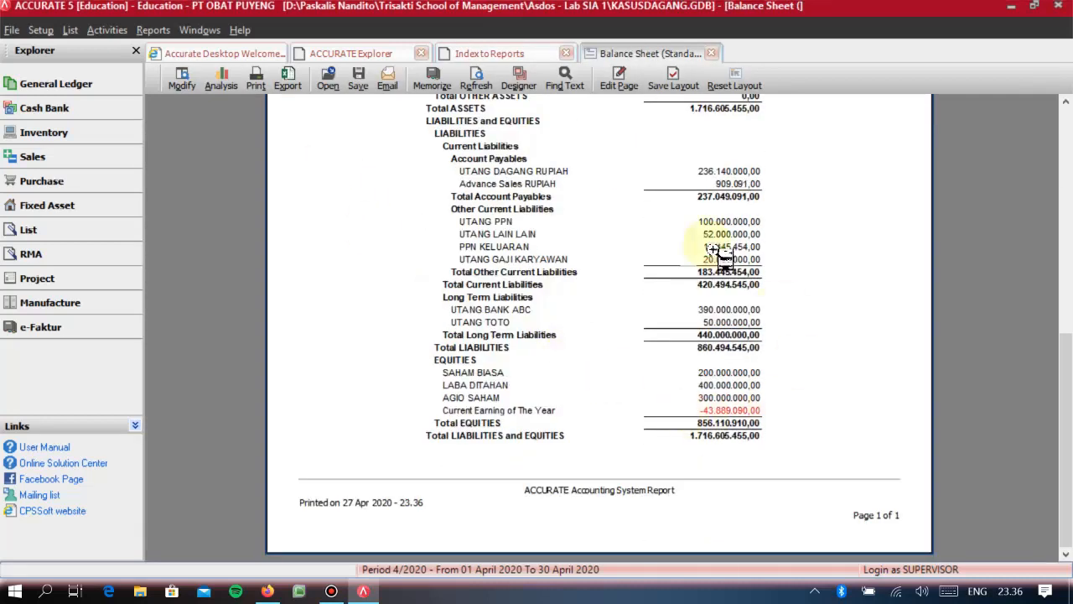
click(712, 53)
- Look through the available financial statement and Account Payables & Vendors reports, and close the report index
scroll(495, 303, down, 3)
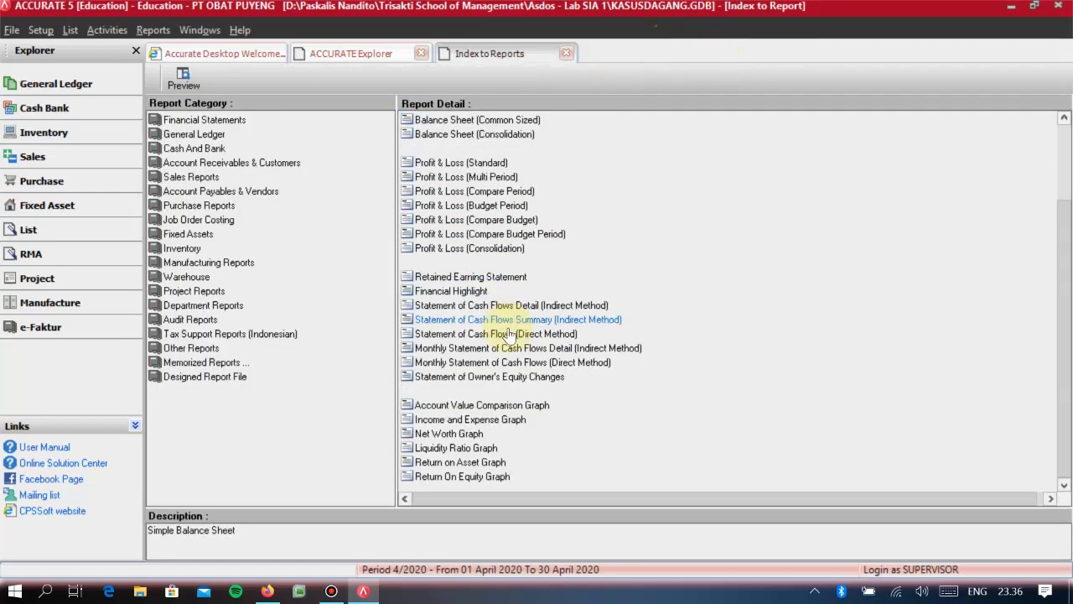
click(201, 193)
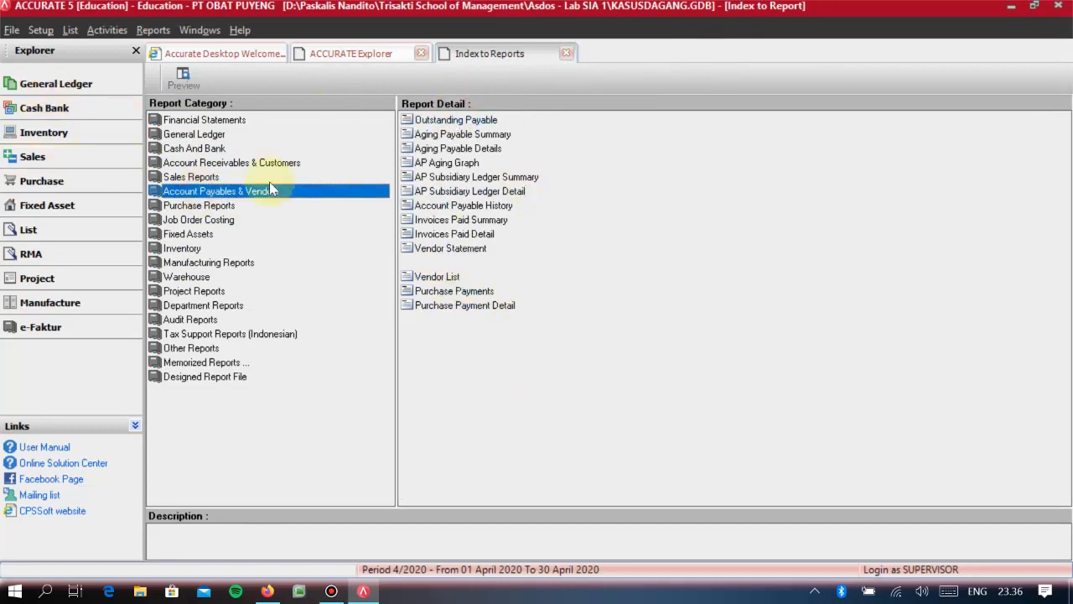
click(569, 54)
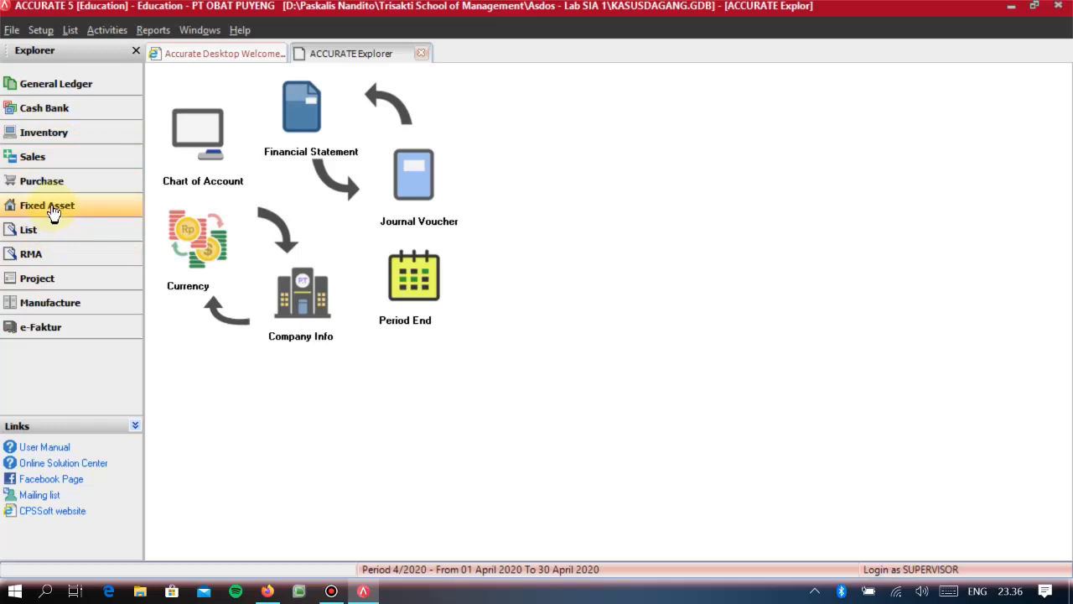
- View the General Ledger's Period End settings for period, year and exchange rates, and close them without processing
click(66, 90)
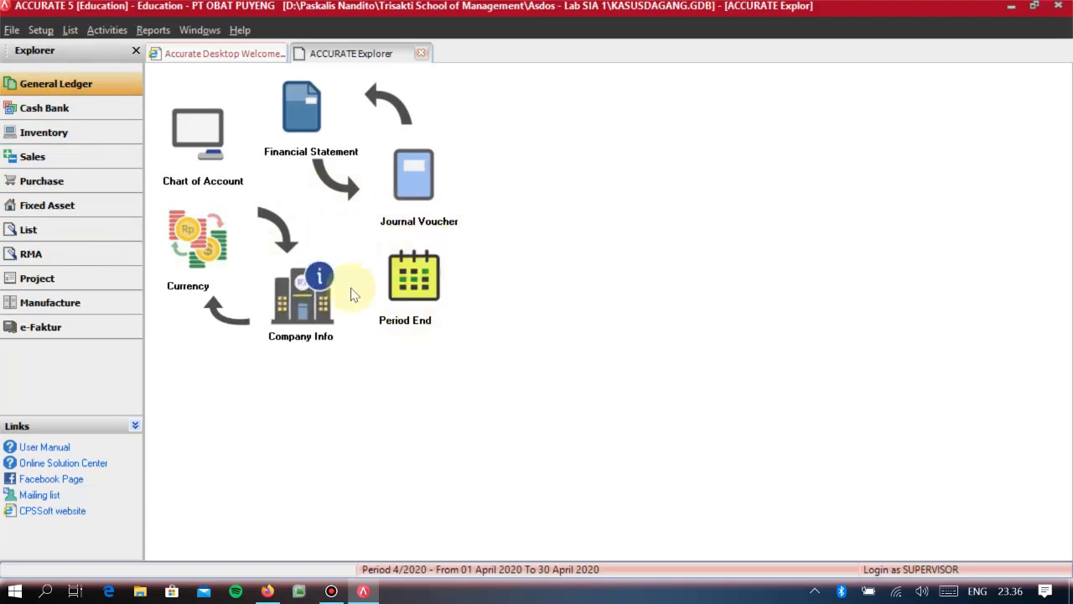
click(422, 276)
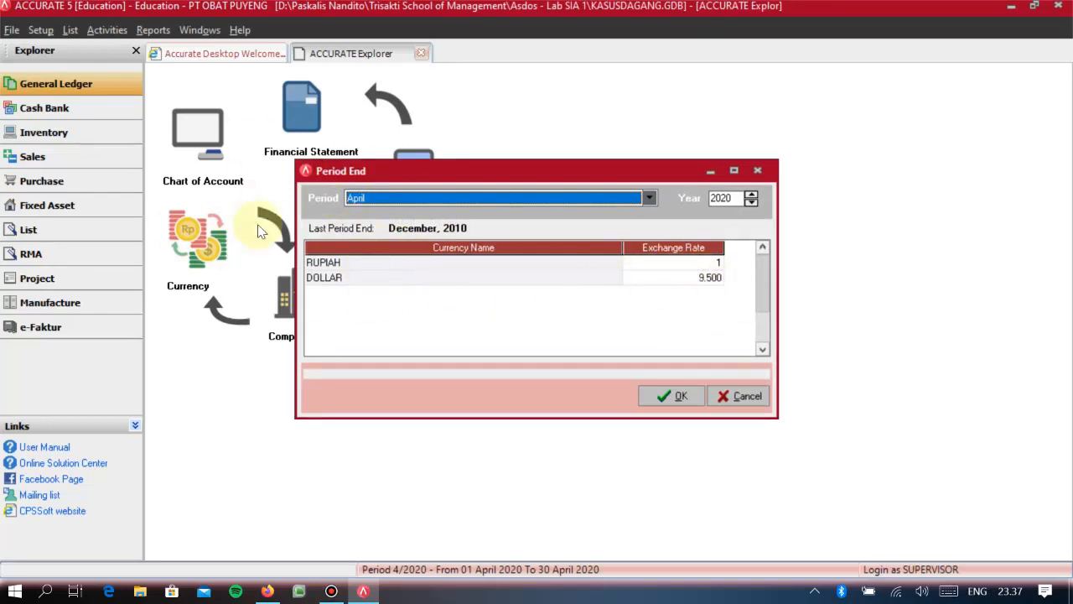
click(750, 406)
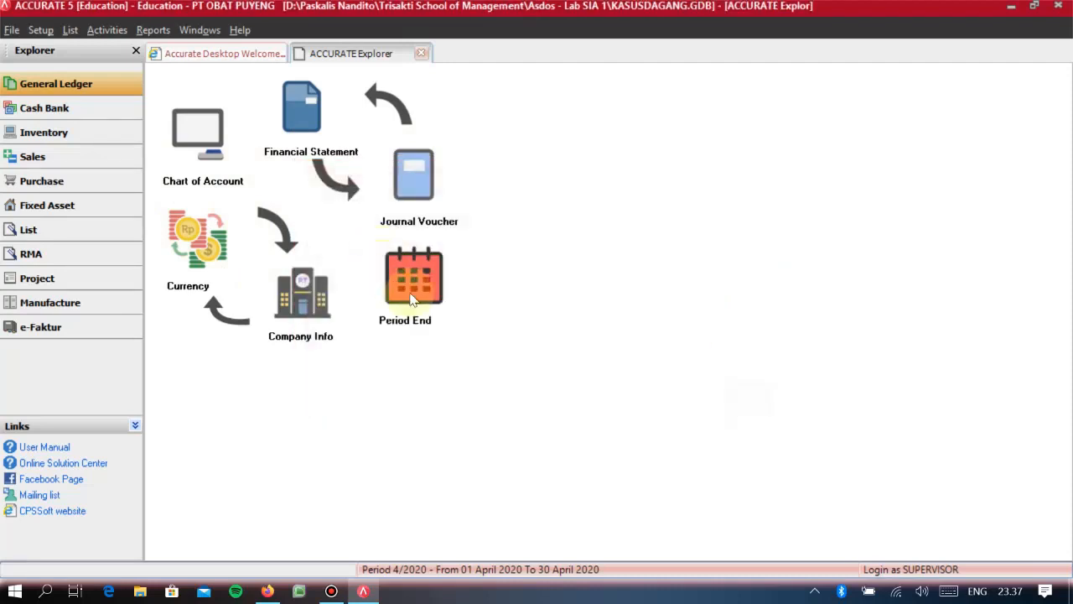
click(414, 295)
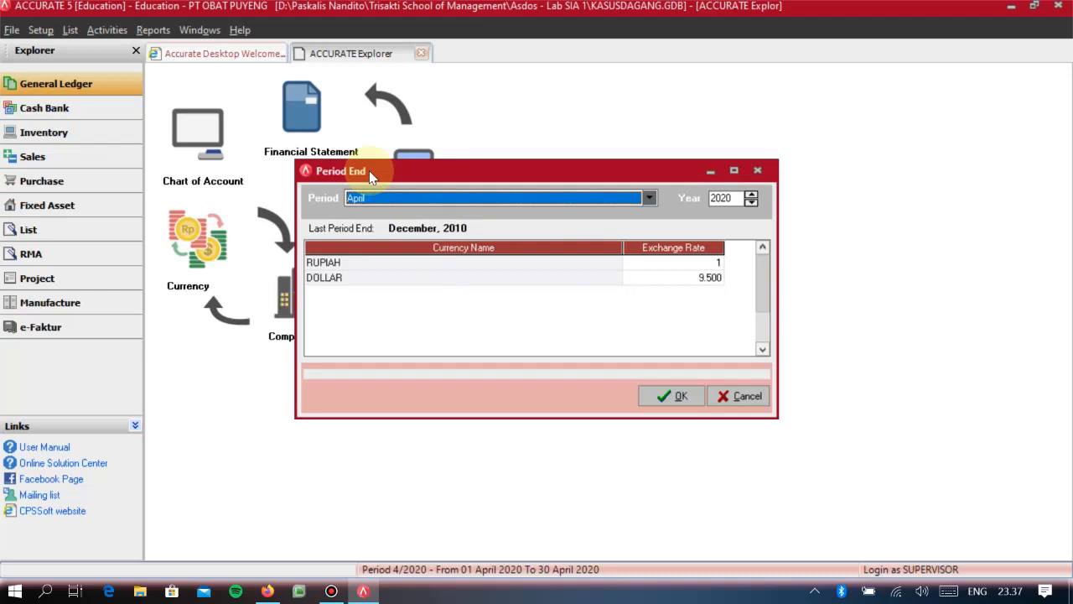
click(749, 401)
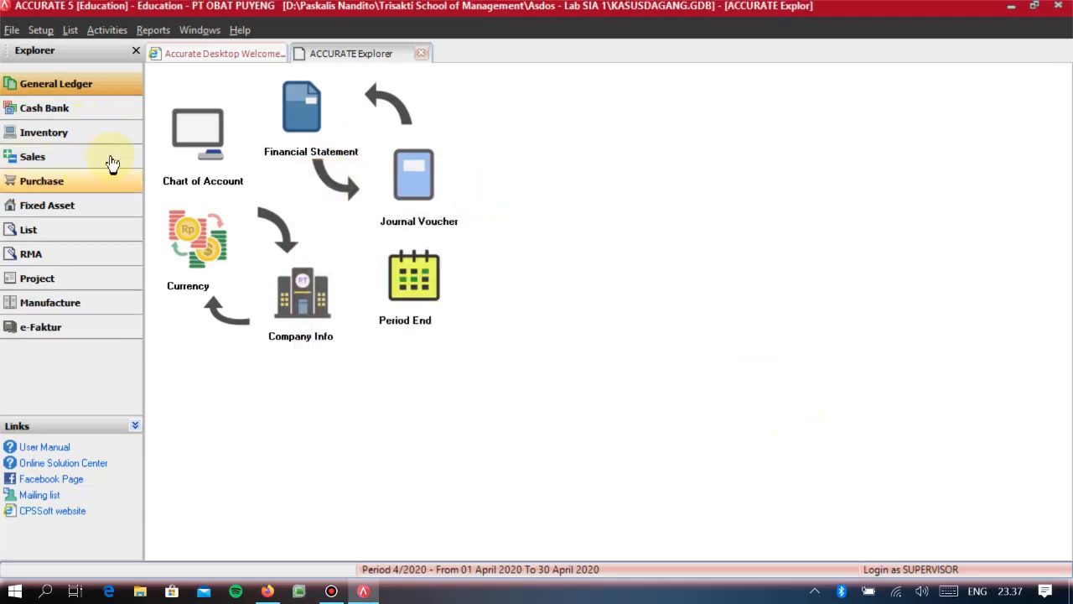